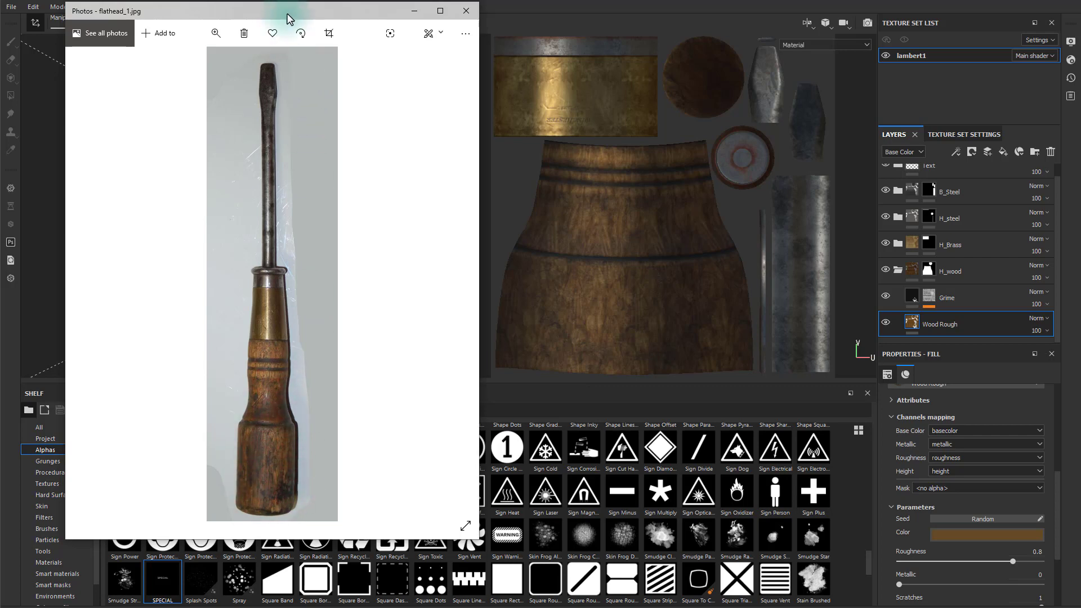
- Add a new fill layer above Wood Rough inside the H_wood folder
{"action": "left_click_drag", "start_coordinate": [286, 12], "coordinate": [0, 5]}
{"action": "scroll", "coordinate": [636, 296], "scroll_direction": "down", "scroll_amount": 1}
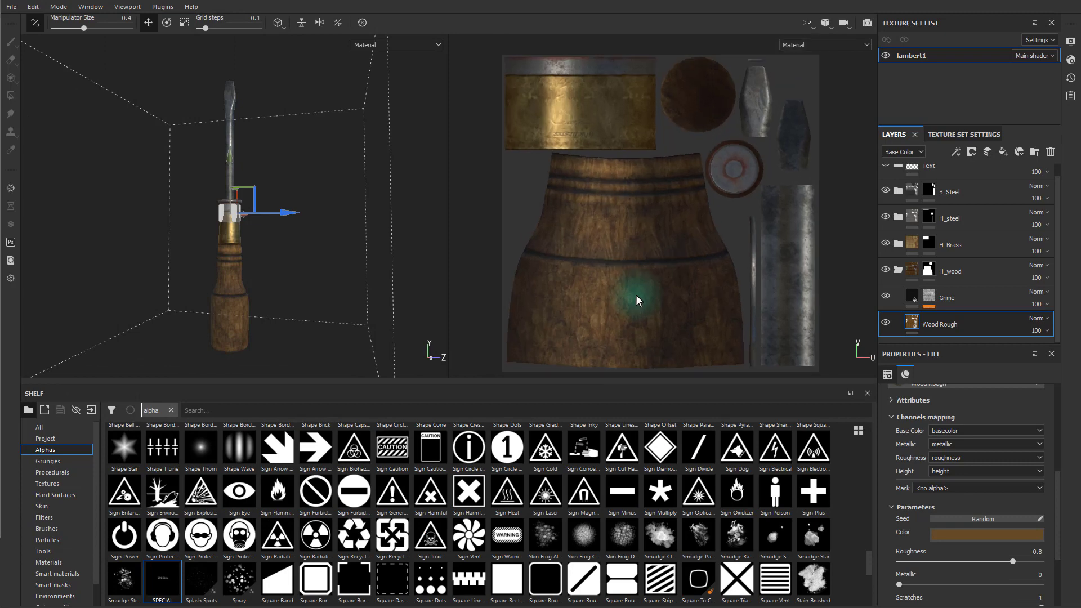
{"action": "scroll", "coordinate": [636, 295], "scroll_direction": "up", "scroll_amount": 1}
{"action": "scroll", "coordinate": [900, 272], "scroll_direction": "up", "scroll_amount": 1}
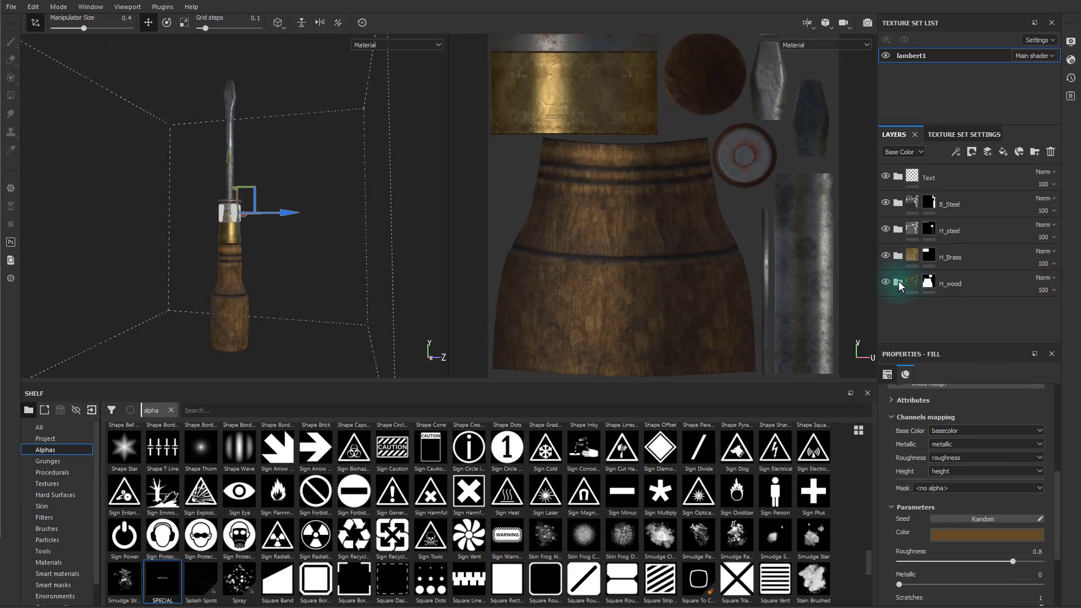
{"action": "scroll", "coordinate": [980, 333], "scroll_direction": "down", "scroll_amount": 1}
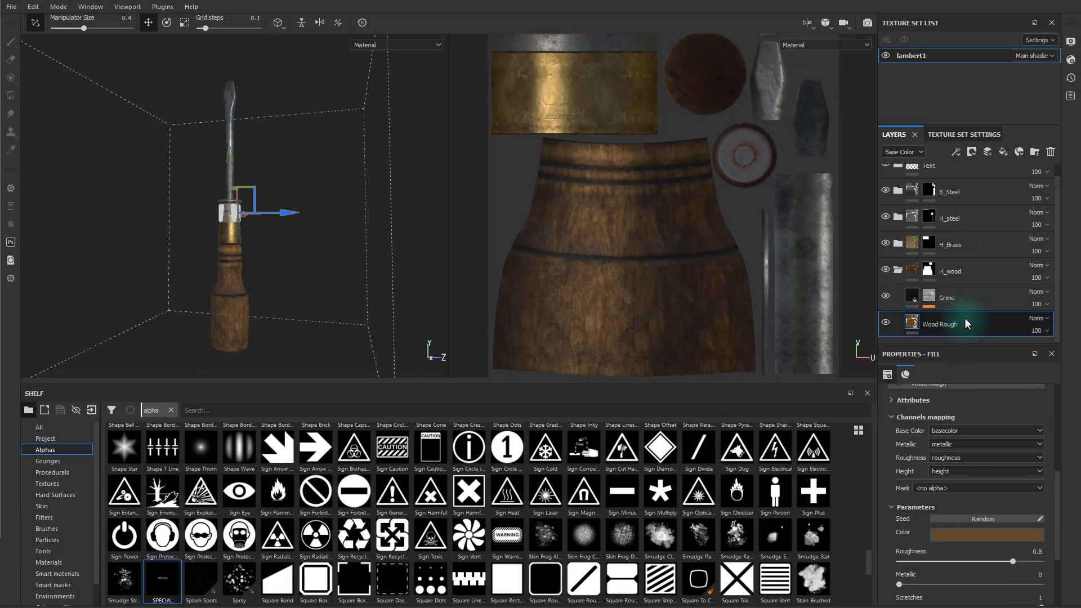
{"action": "left_click", "coordinate": [1002, 151]}
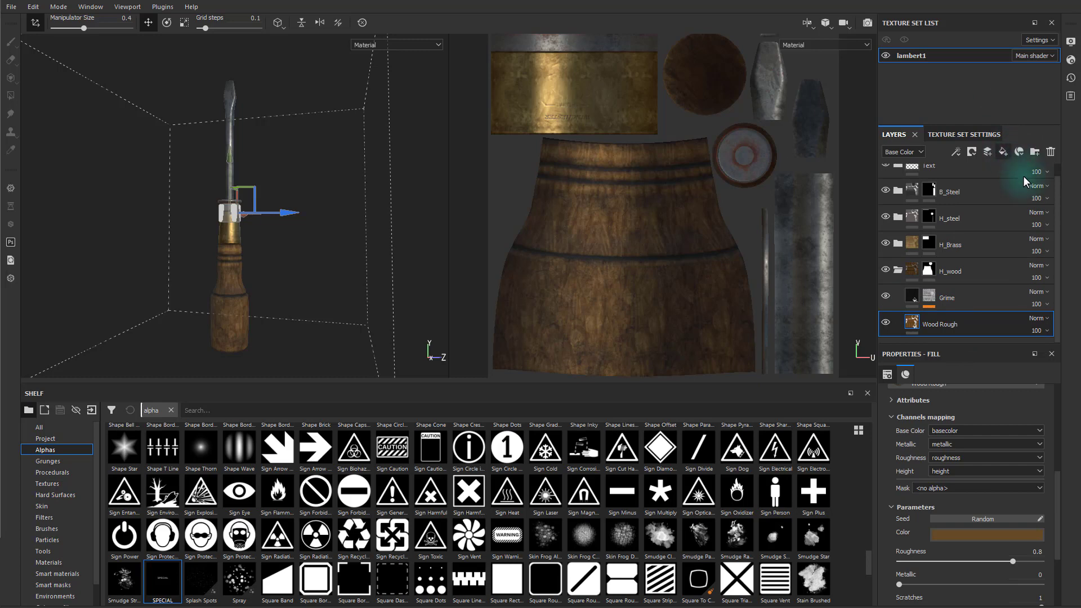
{"action": "scroll", "coordinate": [974, 320], "scroll_direction": "down", "scroll_amount": 2}
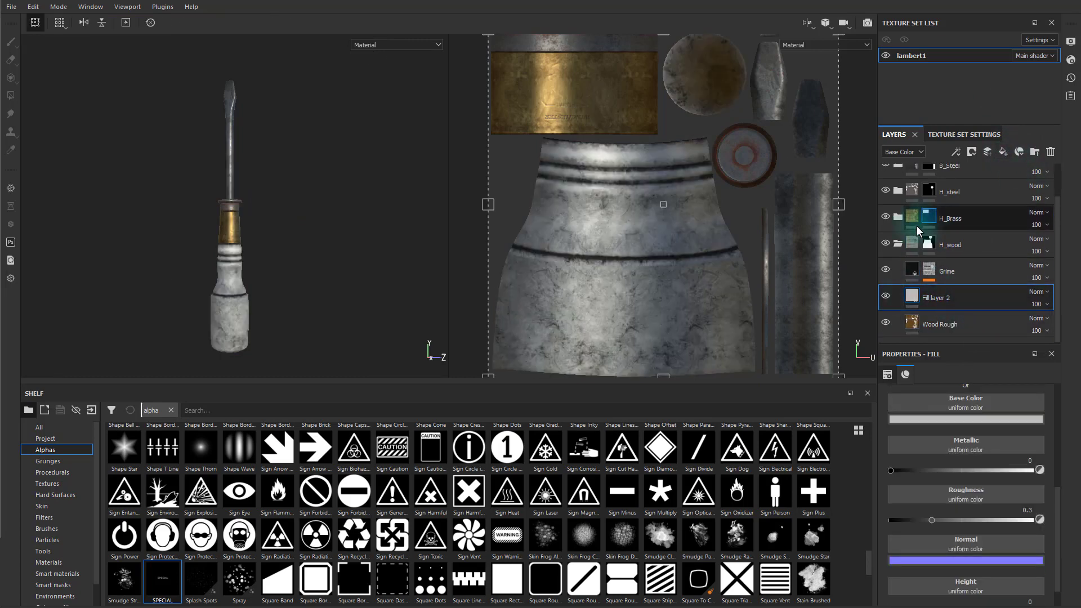
{"action": "double_click", "coordinate": [929, 300]}
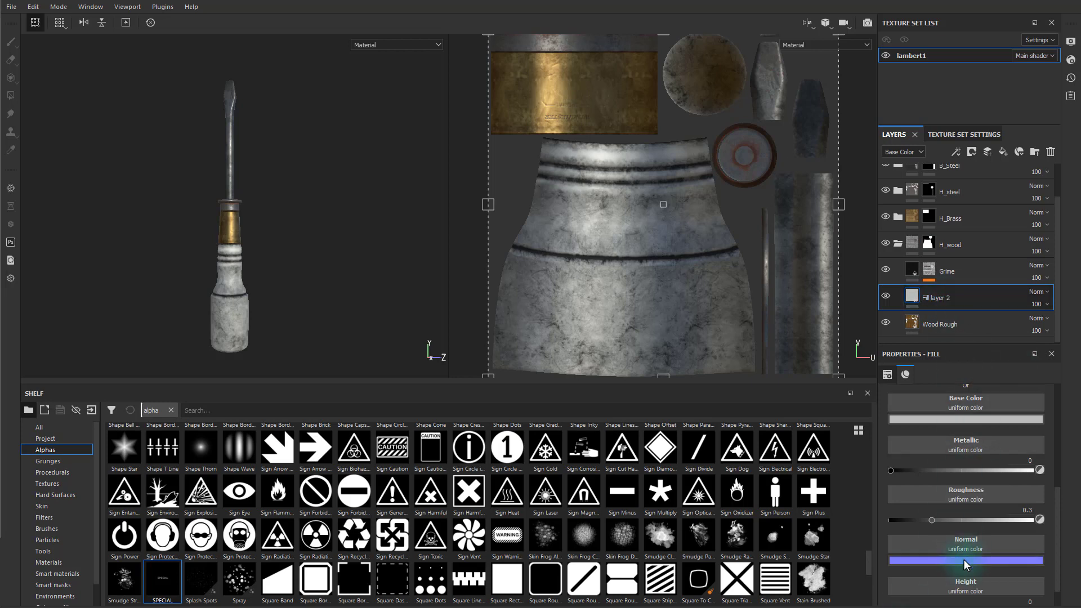
- Disable the fill layer's metal, rough, nrm and height channels so it affects only color
{"action": "scroll", "coordinate": [964, 557], "scroll_direction": "up", "scroll_amount": 4}
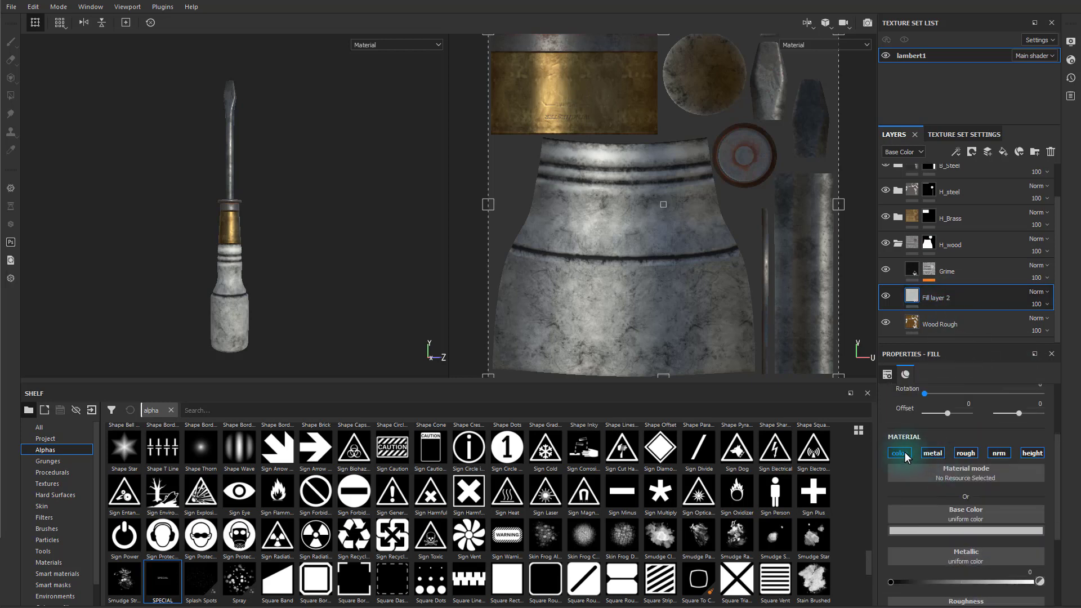
{"action": "left_click", "coordinate": [932, 453]}
{"action": "left_click", "coordinate": [965, 453]}
{"action": "left_click", "coordinate": [999, 453]}
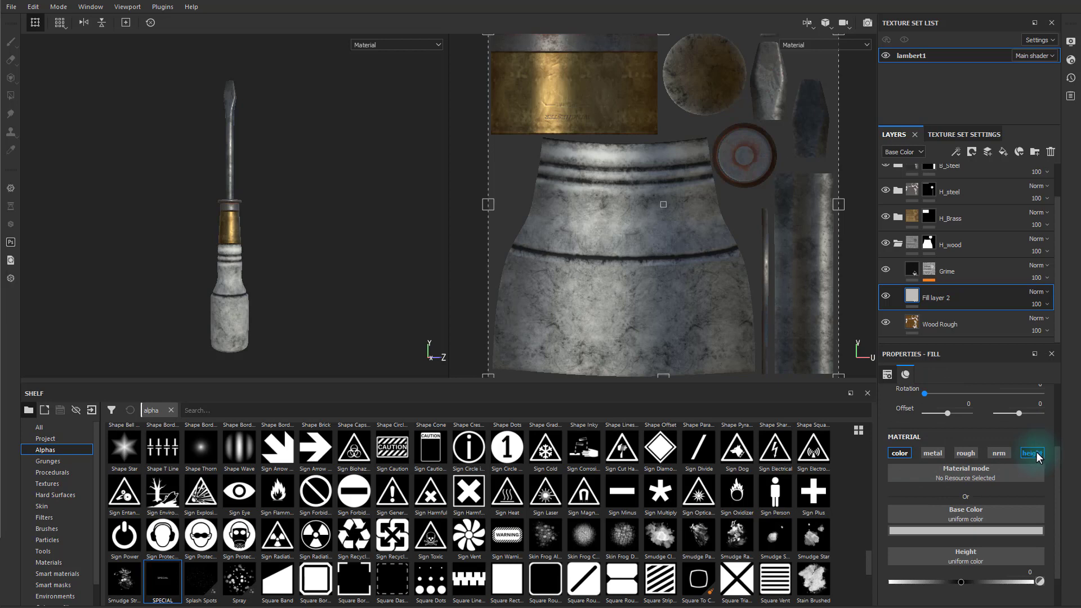
{"action": "left_click", "coordinate": [1033, 454]}
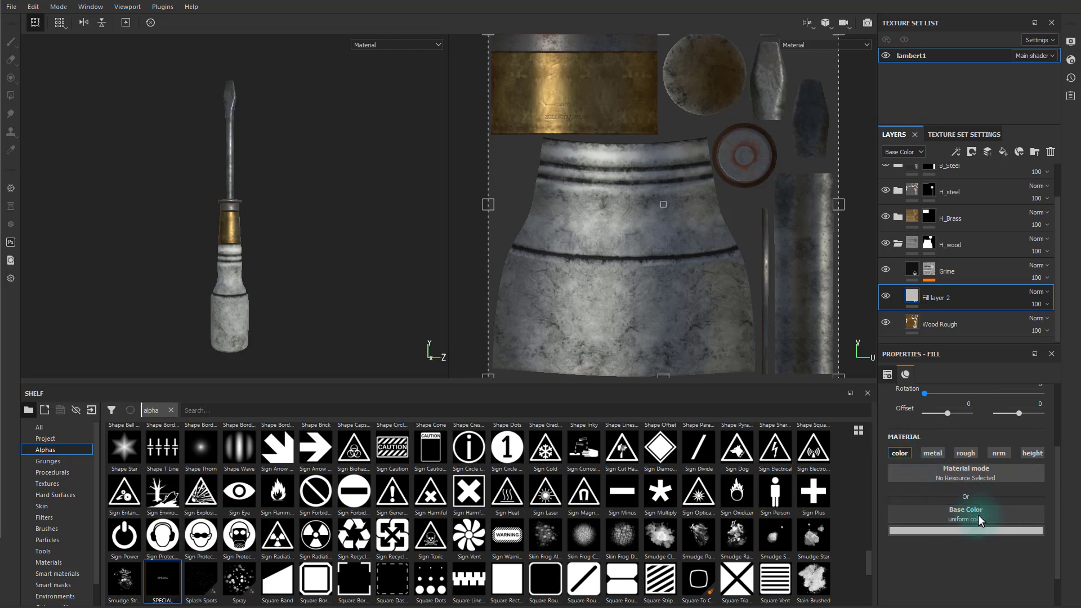
- Sample a dark reddish brown as the fill layer's base color and rename the layer as red tones
{"action": "left_click", "coordinate": [971, 530]}
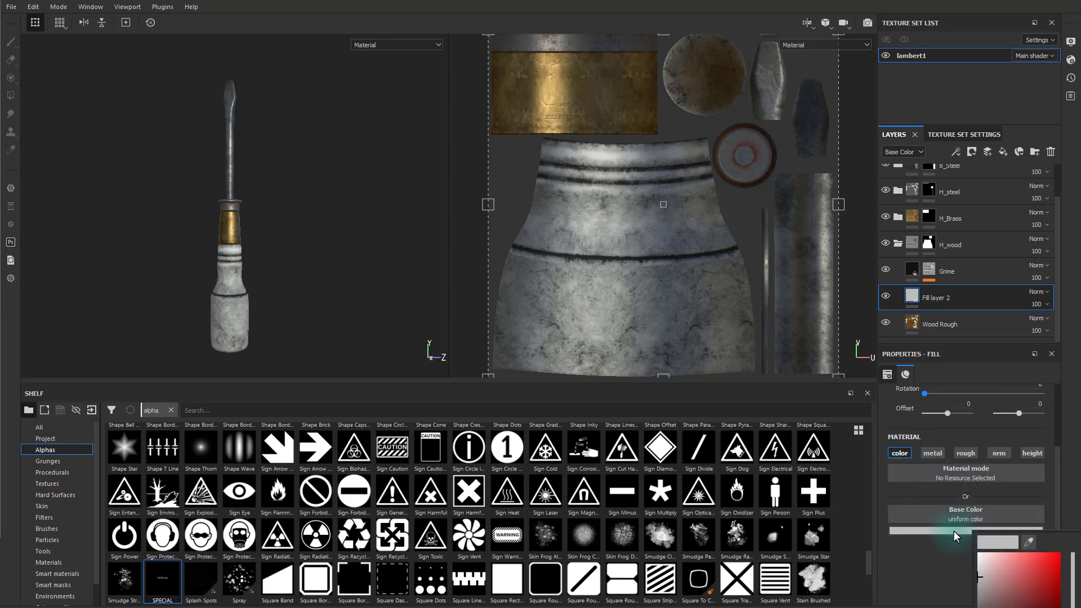
{"action": "left_click", "coordinate": [1031, 540]}
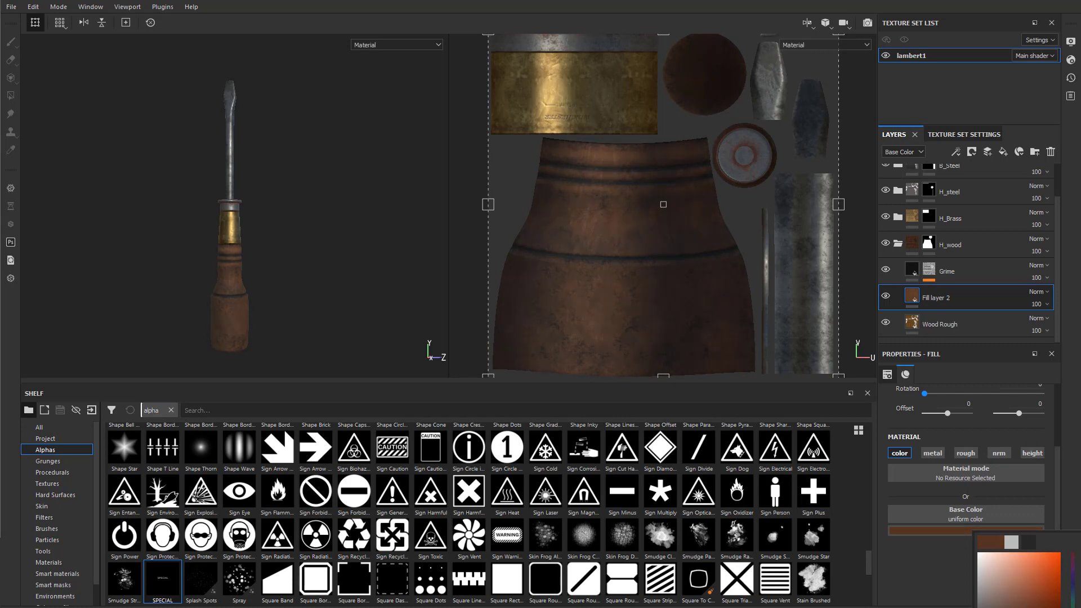
{"action": "scroll", "coordinate": [338, 248], "scroll_direction": "up", "scroll_amount": 5}
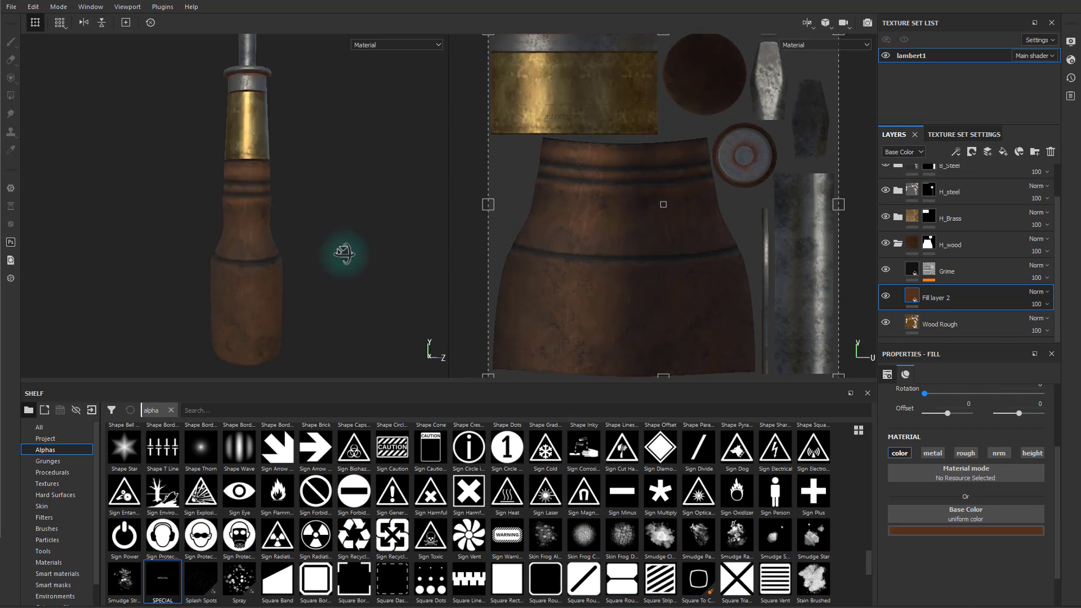
{"action": "right_click", "coordinate": [955, 298]}
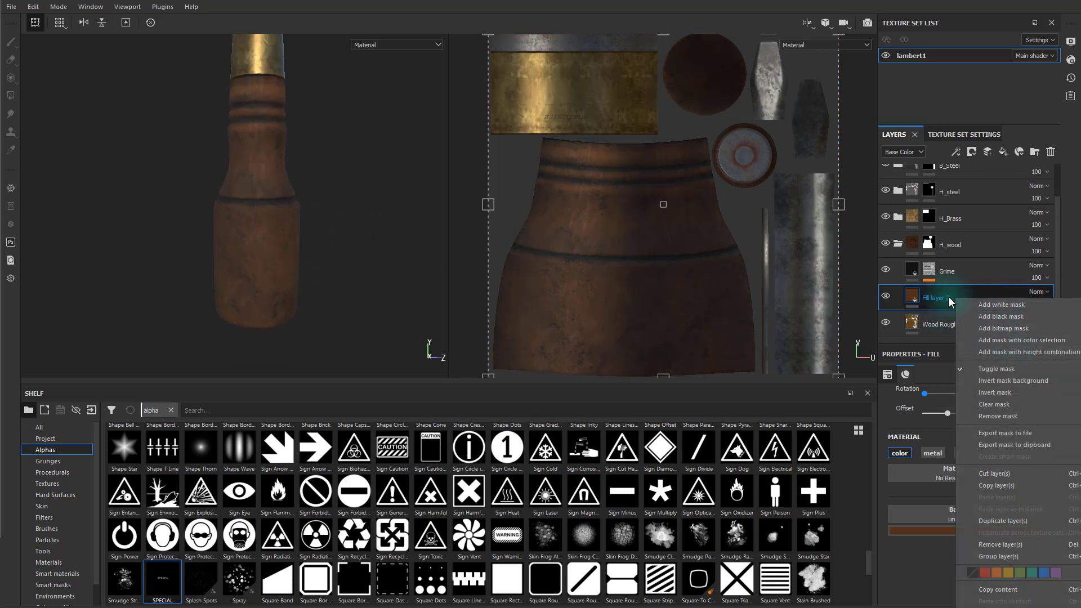
{"action": "left_click", "coordinate": [948, 296]}
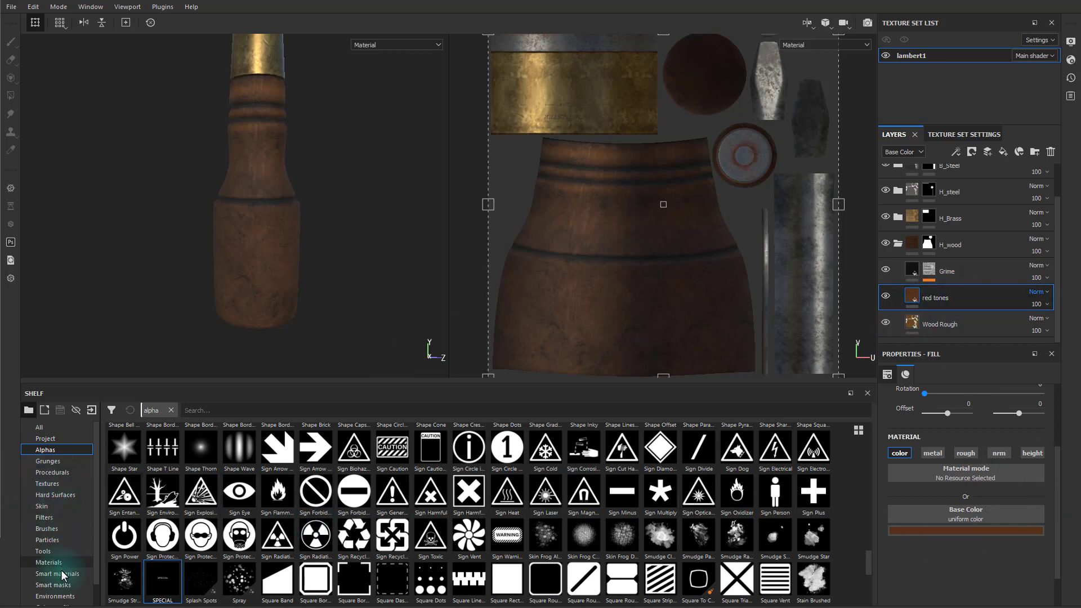
- Add a black mask to the red tones layer
{"action": "left_click", "coordinate": [53, 585]}
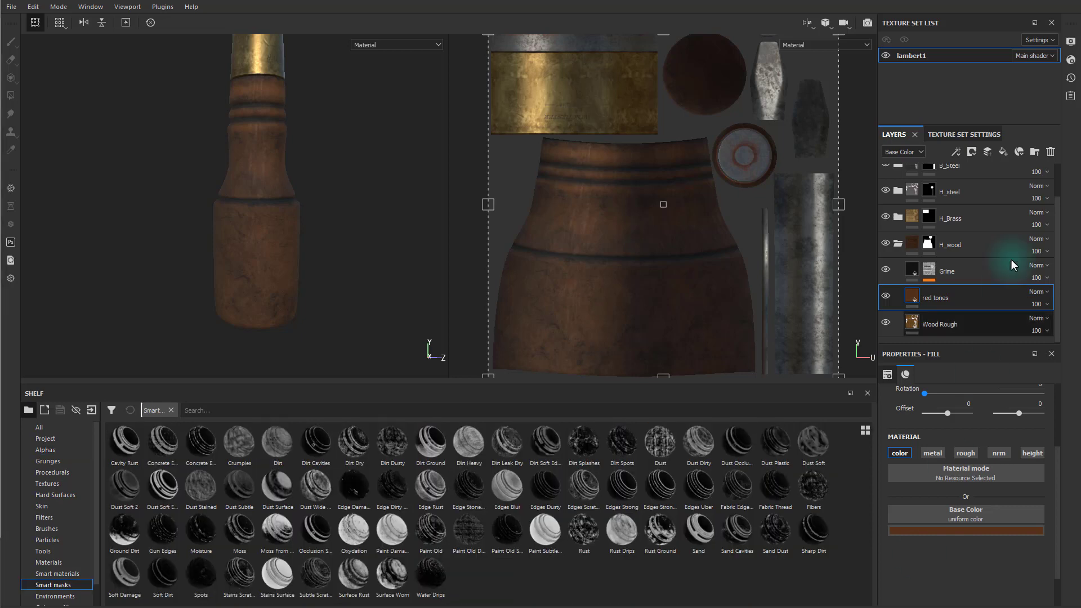
{"action": "right_click", "coordinate": [977, 295]}
{"action": "left_click", "coordinate": [1023, 318]}
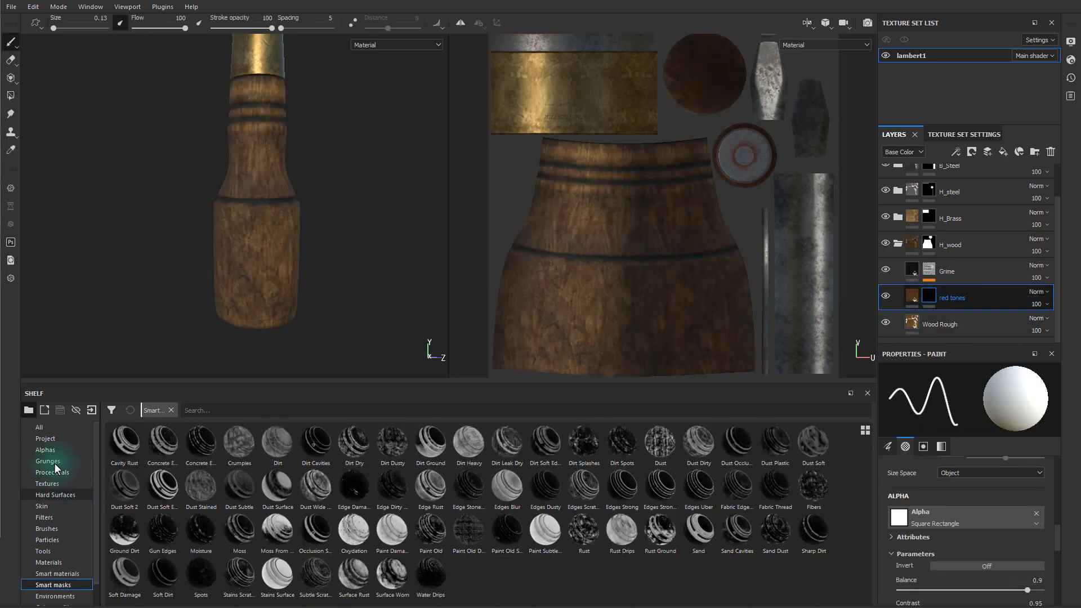
- Choose the Dirt 1 brush for painting the mask and reduce its size to about 15
{"action": "left_click", "coordinate": [56, 529]}
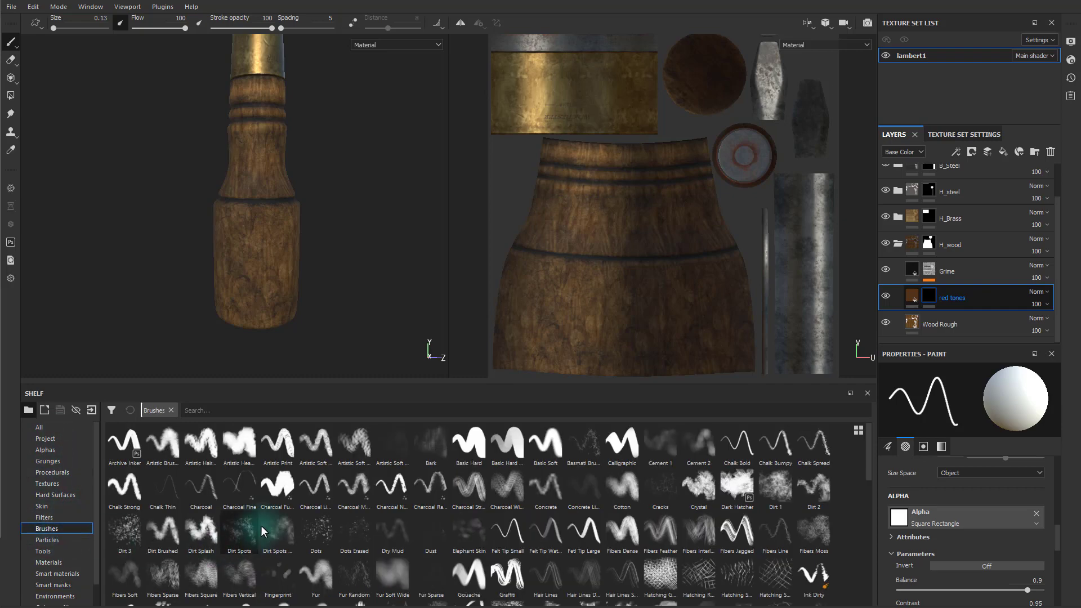
{"action": "left_click", "coordinate": [392, 575]}
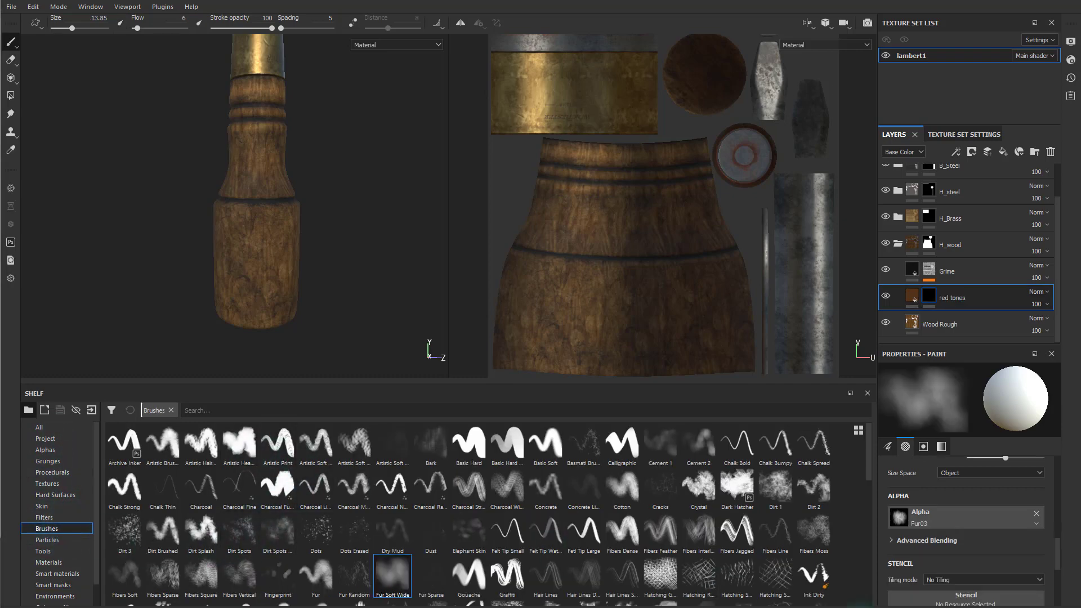
{"action": "left_click", "coordinate": [777, 491]}
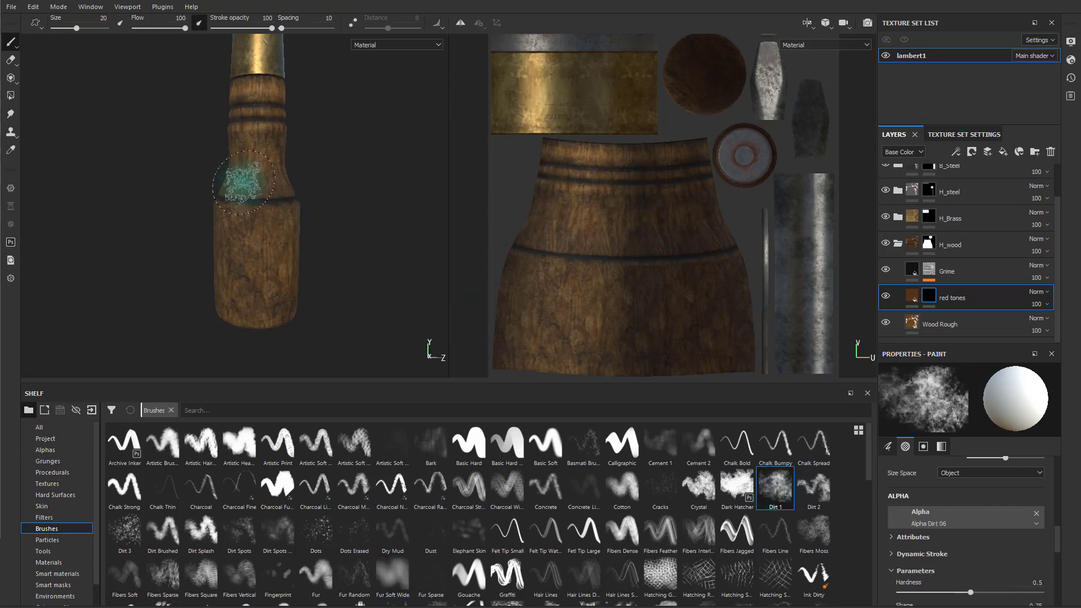
{"action": "right_click_drag", "start_coordinate": [287, 211], "coordinate": [529, 256], "text": "alt"}
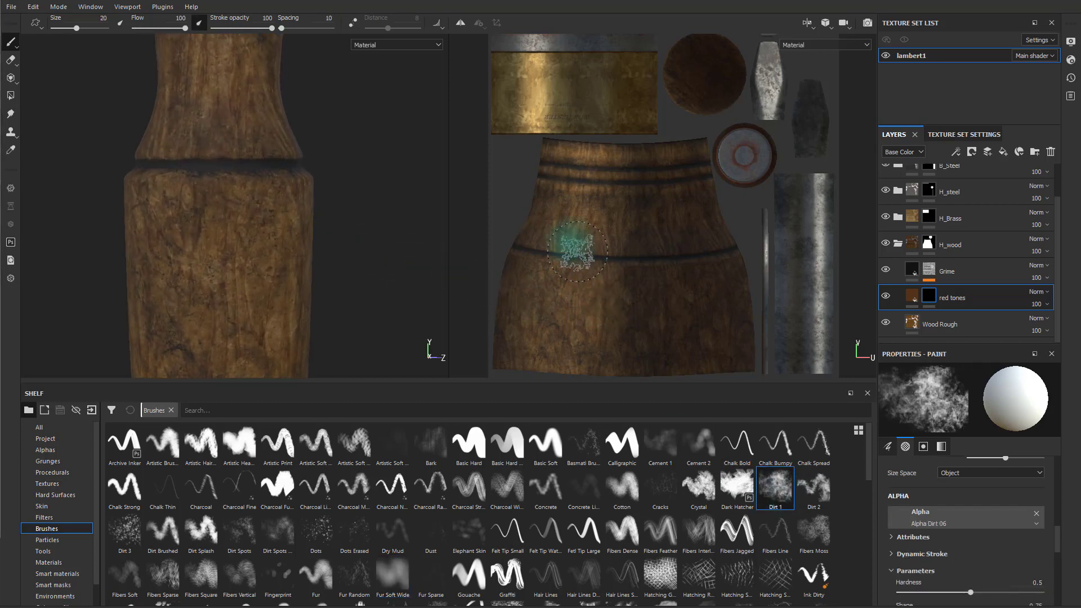
{"action": "right_click_drag", "start_coordinate": [609, 239], "coordinate": [999, 326], "text": "alt"}
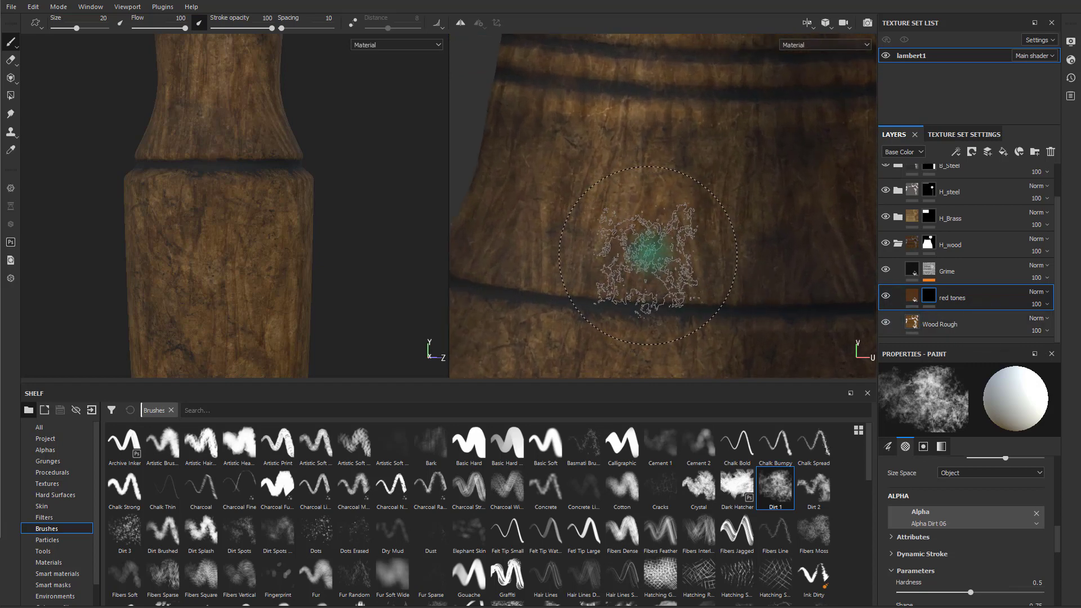
{"action": "right_click_drag", "start_coordinate": [654, 246], "coordinate": [646, 245], "text": "ctrl"}
{"action": "scroll", "coordinate": [968, 557], "scroll_direction": "up", "scroll_amount": 5}
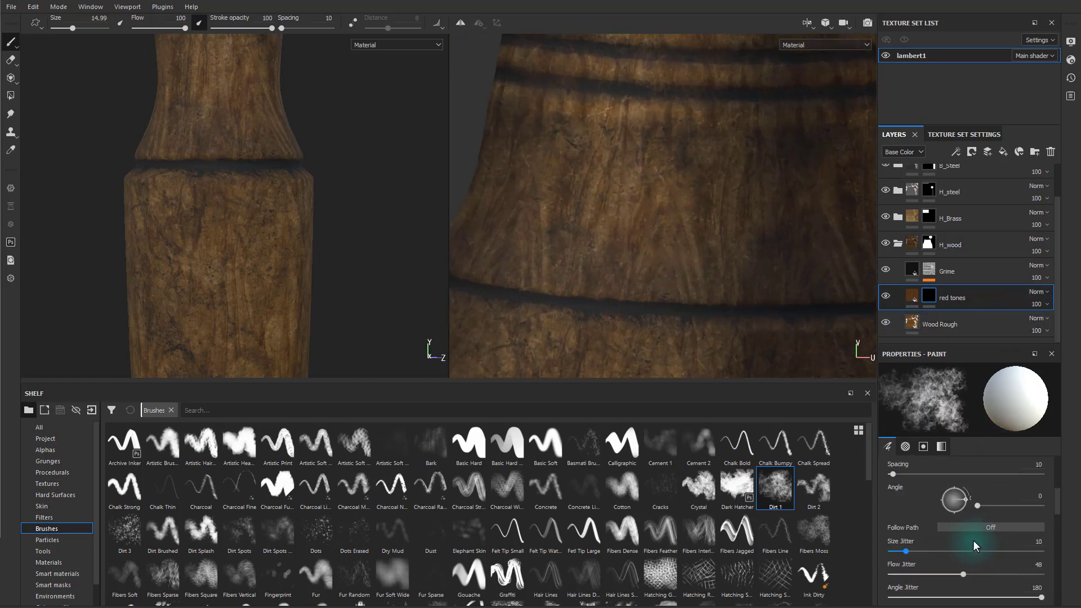
- Paint the red tones mask along the flared section just above the handle's large groove in the UV layout
{"action": "scroll", "coordinate": [953, 515], "scroll_direction": "down", "scroll_amount": 3}
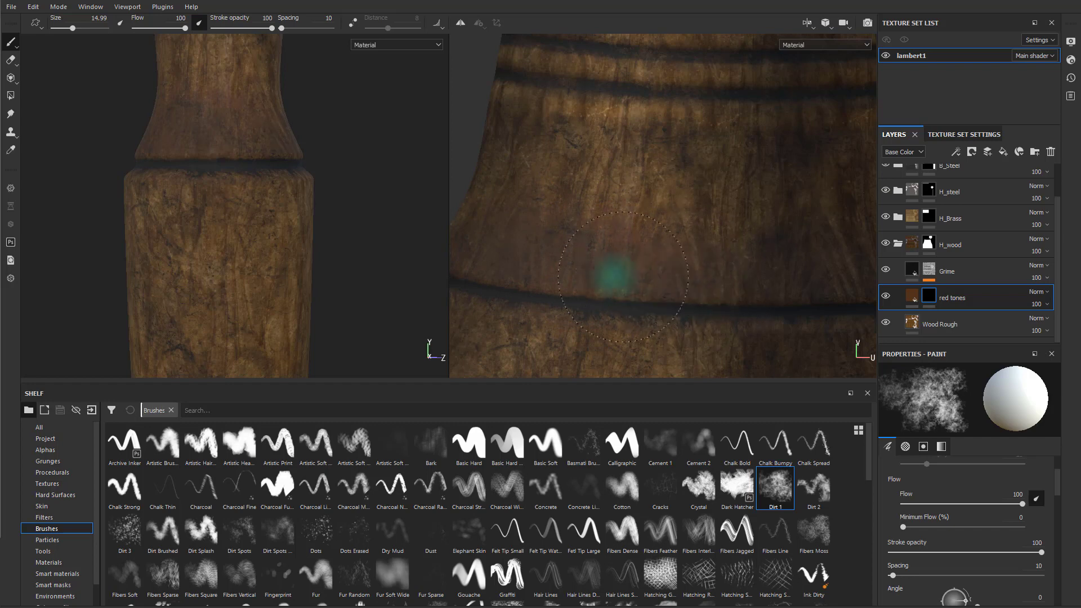
{"action": "middle_click_drag", "start_coordinate": [614, 236], "coordinate": [640, 236], "text": "alt"}
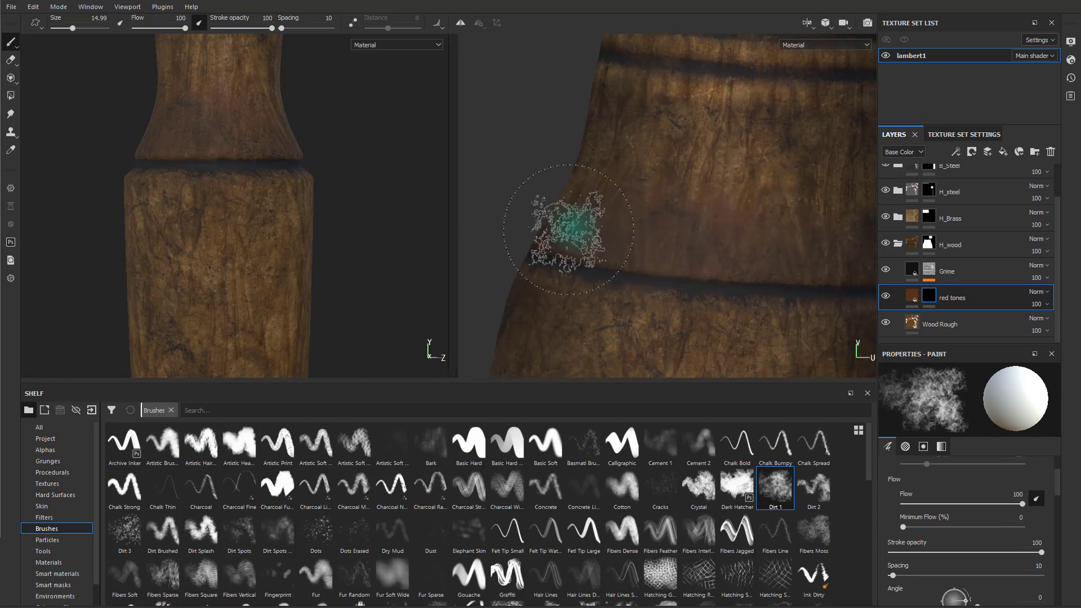
{"action": "scroll", "coordinate": [702, 252], "scroll_direction": "up", "scroll_amount": 3}
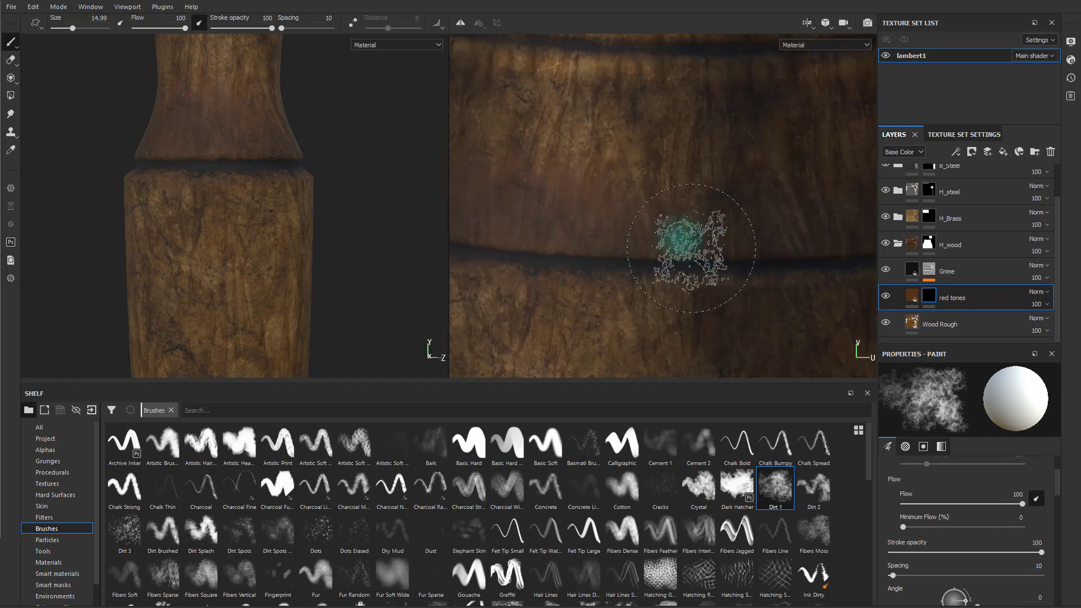
{"action": "middle_click_drag", "start_coordinate": [752, 218], "coordinate": [722, 251], "text": "alt"}
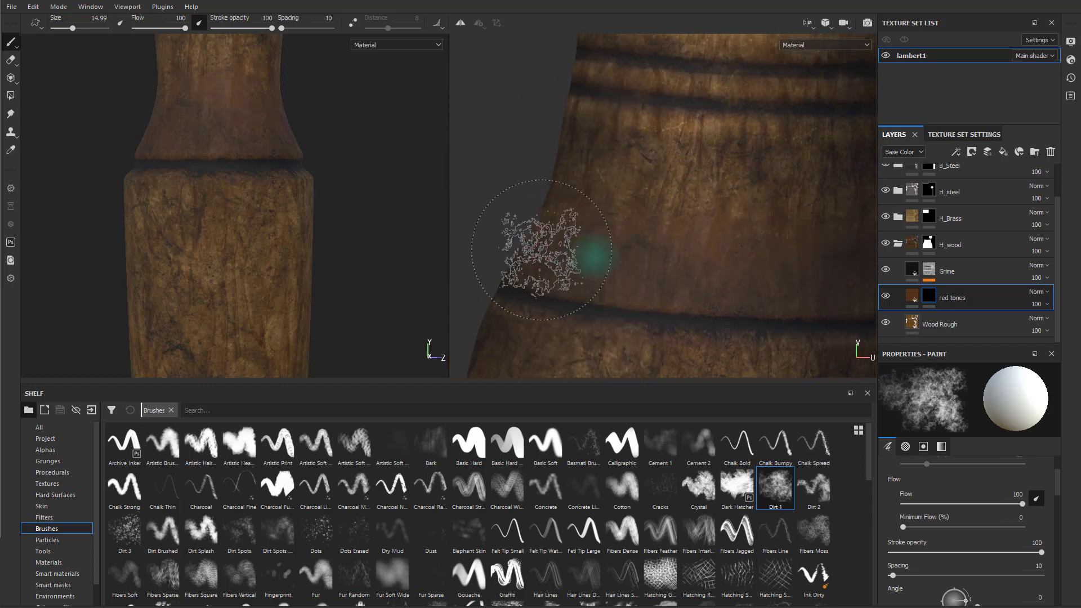
{"action": "middle_click_drag", "start_coordinate": [788, 242], "coordinate": [232, 223], "text": "alt"}
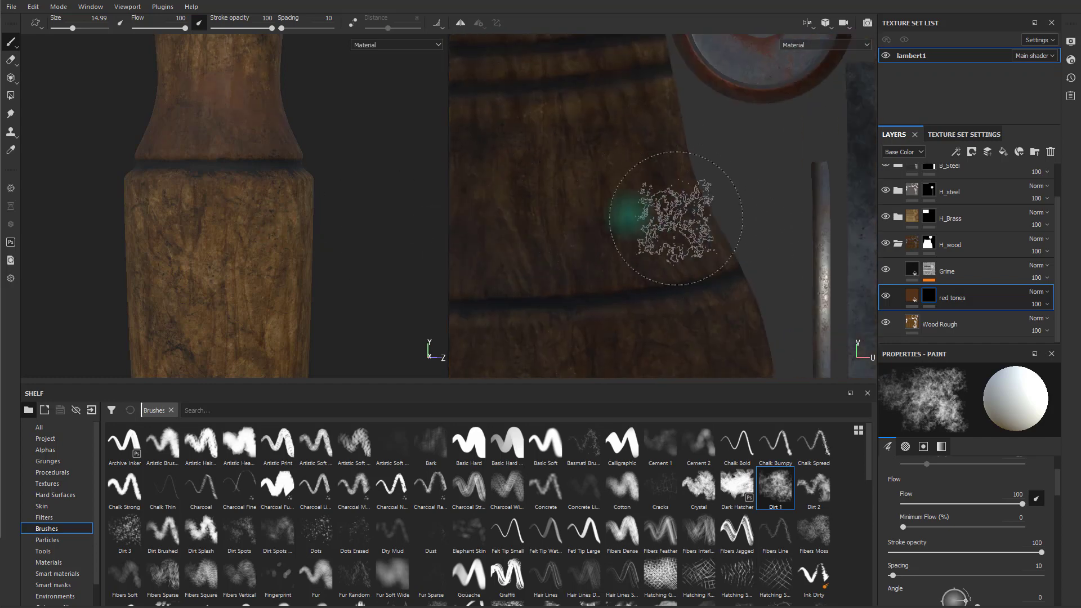
- Continue the red tones band above the large groove around the opposite side of the wooden handle
{"action": "left_click_drag", "start_coordinate": [275, 136], "coordinate": [165, 162], "text": "alt"}
{"action": "middle_click_drag", "start_coordinate": [347, 173], "coordinate": [245, 181], "text": "alt"}
{"action": "right_click_drag", "start_coordinate": [367, 173], "coordinate": [287, 170], "text": "shift"}
{"action": "left_click_drag", "start_coordinate": [287, 170], "coordinate": [217, 181], "text": "alt"}
{"action": "middle_click_drag", "start_coordinate": [323, 191], "coordinate": [262, 197], "text": "alt"}
{"action": "right_click_drag", "start_coordinate": [304, 194], "coordinate": [345, 191], "text": "shift"}
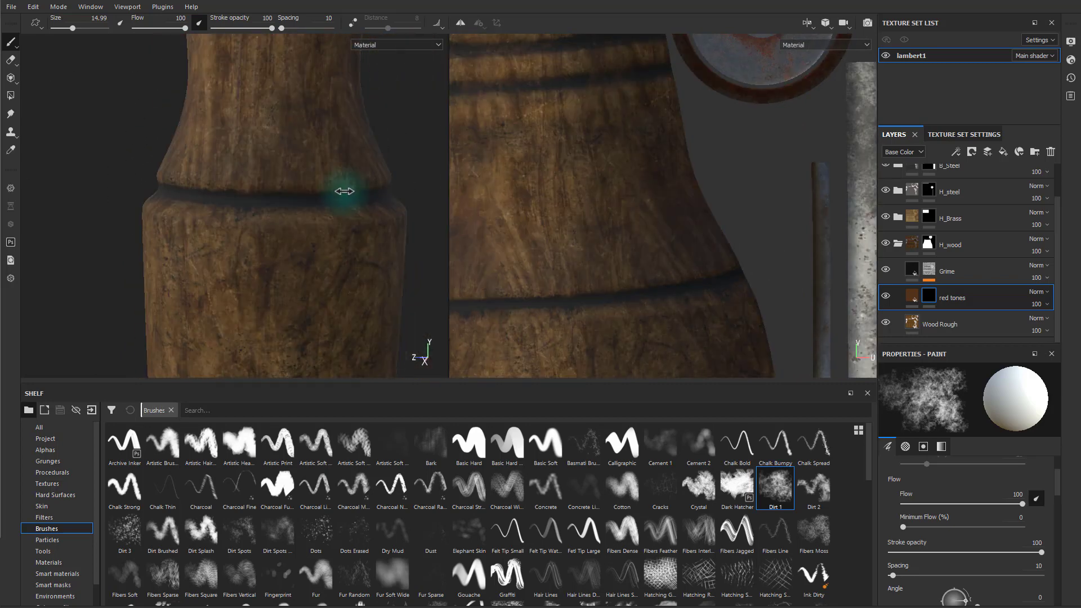
{"action": "middle_click_drag", "start_coordinate": [577, 247], "coordinate": [718, 212], "text": "alt"}
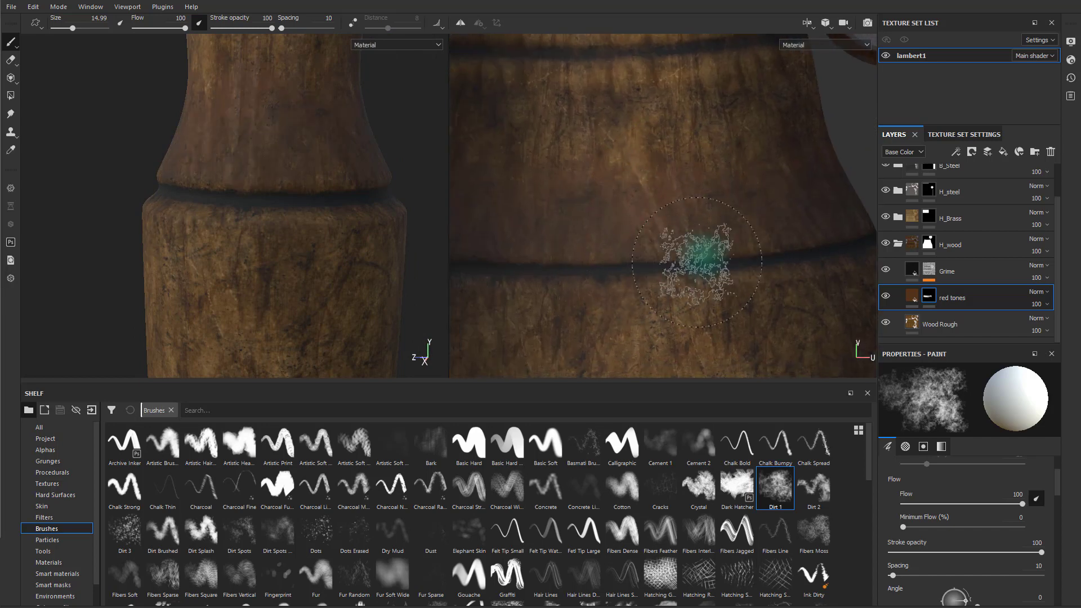
- Paint red tones along the shoulder below the large groove and build up the band above it
{"action": "middle_click_drag", "start_coordinate": [820, 236], "coordinate": [687, 193], "text": "alt"}
{"action": "left_click_drag", "start_coordinate": [736, 179], "coordinate": [569, 176], "text": "alt"}
{"action": "middle_click_drag", "start_coordinate": [569, 176], "coordinate": [685, 193], "text": "alt"}
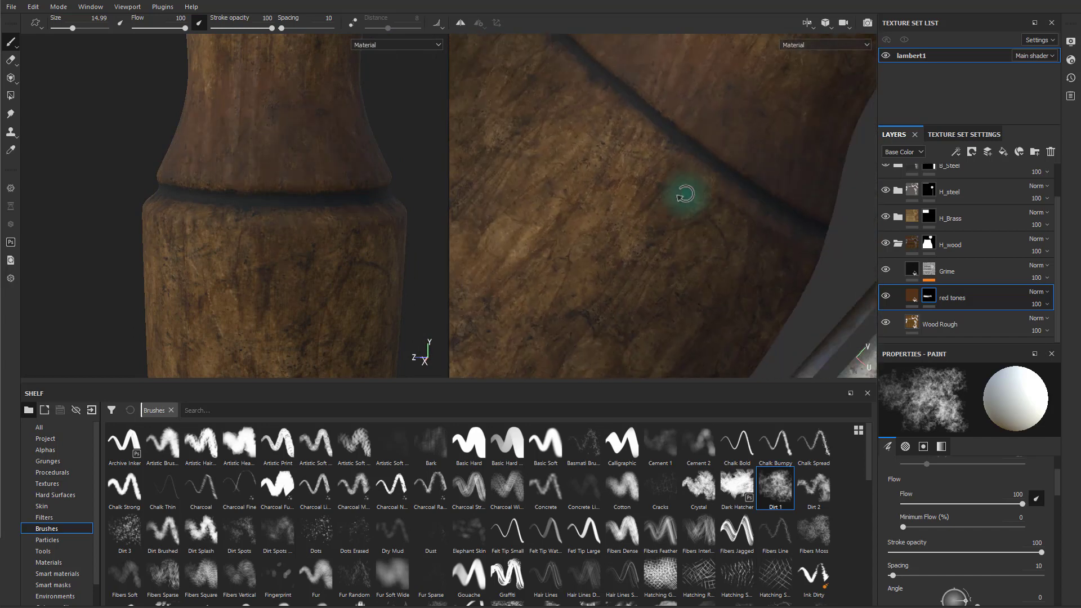
{"action": "left_click_drag", "start_coordinate": [685, 193], "coordinate": [785, 224], "text": "alt"}
{"action": "mouse_move", "coordinate": [507, 181]}
{"action": "middle_mouse_down", "text": "alt"}
{"action": "mouse_move", "coordinate": [731, 198]}
{"action": "mouse_move", "coordinate": [633, 344]}
{"action": "middle_mouse_up", "text": "alt"}
{"action": "middle_click_drag", "start_coordinate": [828, 288], "coordinate": [661, 251], "text": "alt"}
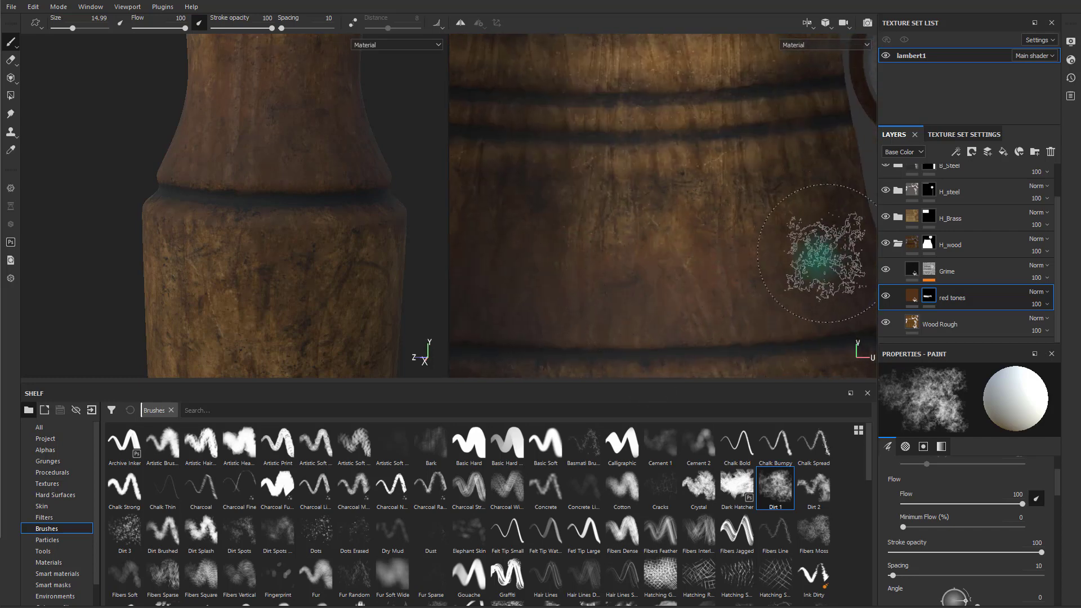
- Paint red tones around the handle's lower end in the UV layout and check the handle on the 3D model
{"action": "middle_click_drag", "start_coordinate": [687, 330], "coordinate": [713, 132], "text": "alt"}
{"action": "scroll", "coordinate": [685, 240], "scroll_direction": "down", "scroll_amount": 5}
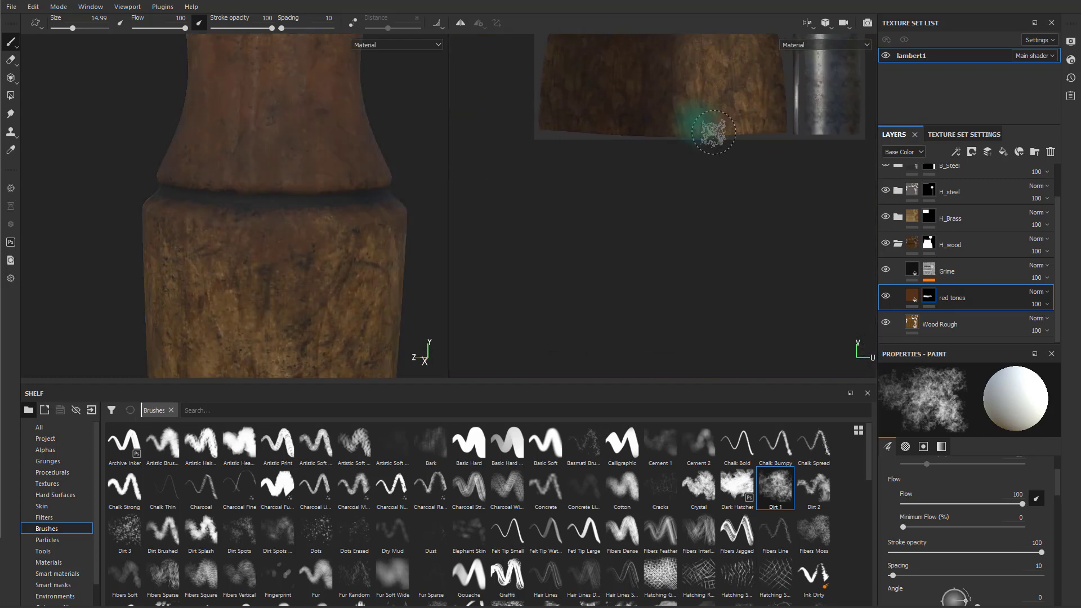
{"action": "scroll", "coordinate": [663, 212], "scroll_direction": "up", "scroll_amount": 4}
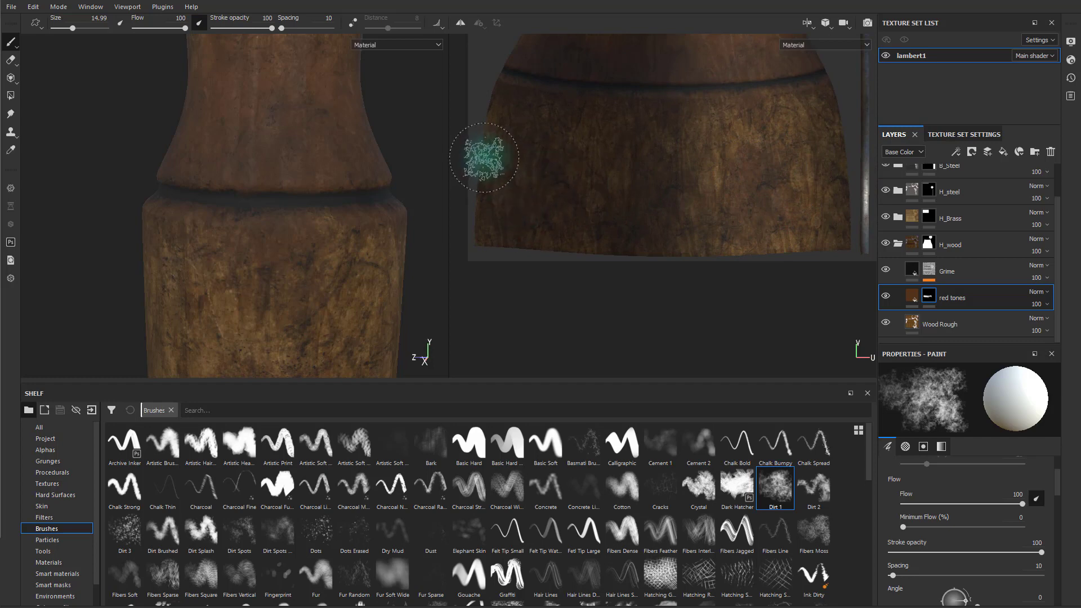
{"action": "mouse_move", "coordinate": [769, 197]}
{"action": "middle_mouse_down", "text": "alt"}
{"action": "mouse_move", "coordinate": [679, 208]}
{"action": "mouse_move", "coordinate": [685, 242]}
{"action": "mouse_move", "coordinate": [790, 289]}
{"action": "middle_mouse_up", "text": "alt"}
{"action": "right_click_drag", "start_coordinate": [226, 251], "coordinate": [112, 243], "text": "alt"}
{"action": "middle_click_drag", "start_coordinate": [174, 225], "coordinate": [261, 271], "text": "alt"}
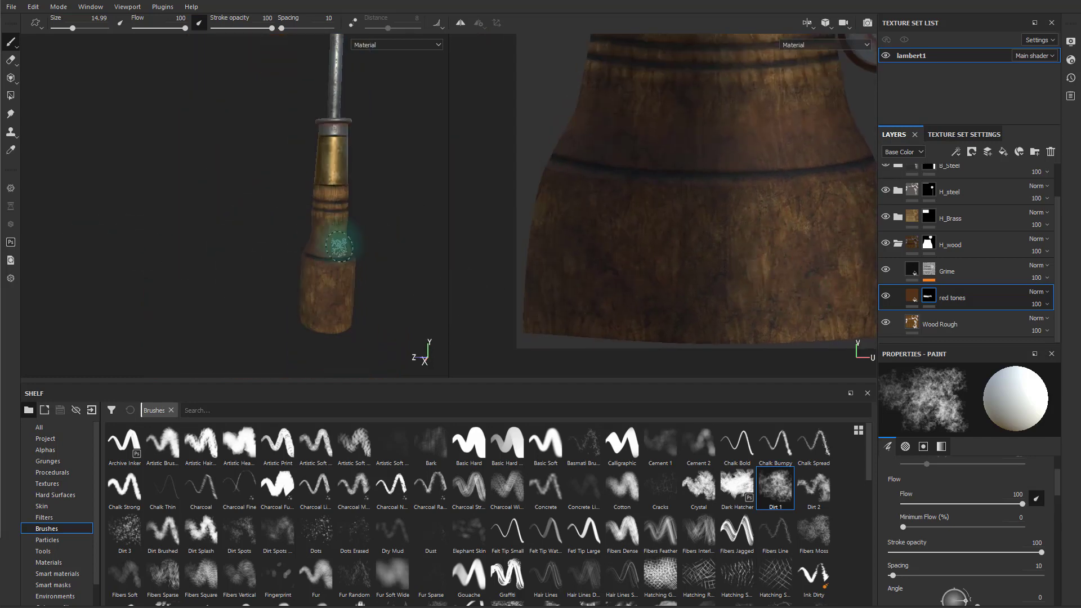
{"action": "middle_click_drag", "start_coordinate": [339, 246], "coordinate": [262, 279], "text": "alt"}
{"action": "right_click_drag", "start_coordinate": [298, 280], "coordinate": [397, 271], "text": "shift"}
{"action": "left_click_drag", "start_coordinate": [348, 282], "coordinate": [282, 263], "text": "alt"}
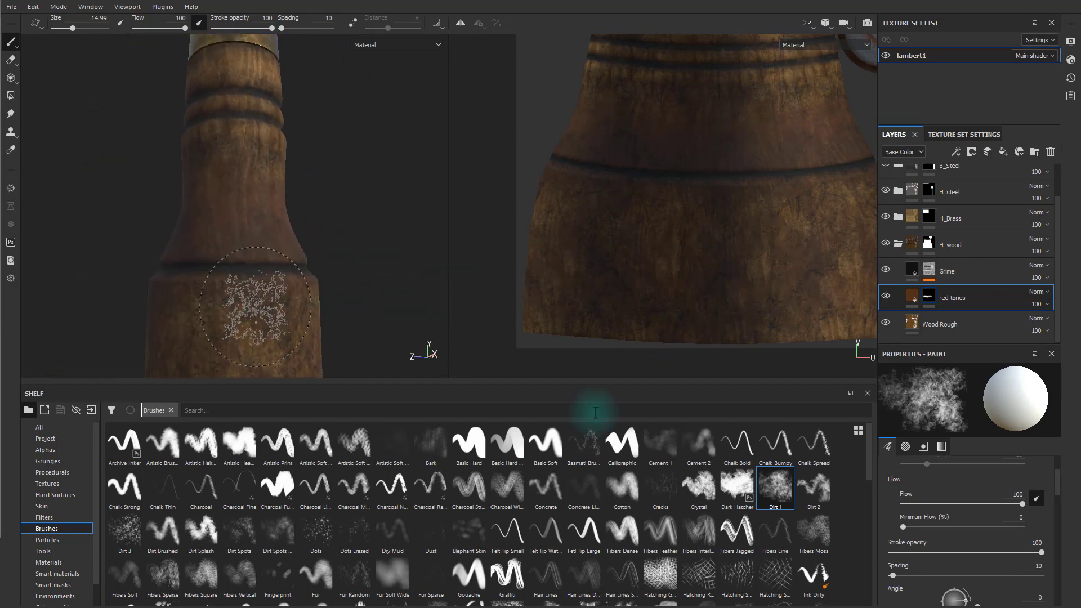
- Change the base color of the red tones fill layer to a deeper reddish brown
{"action": "left_click", "coordinate": [913, 295]}
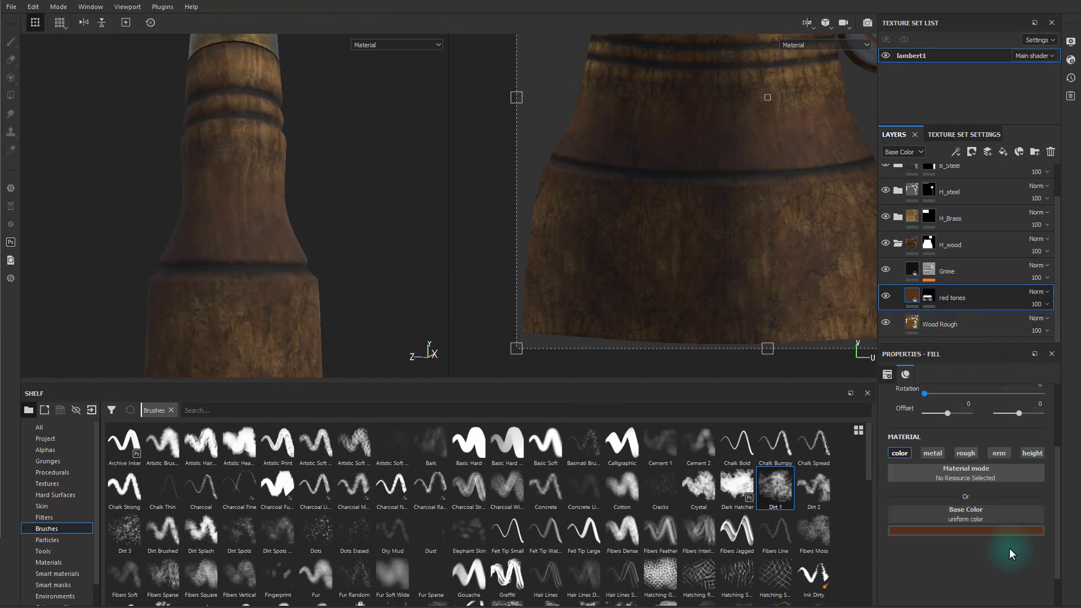
{"action": "left_click", "coordinate": [980, 532]}
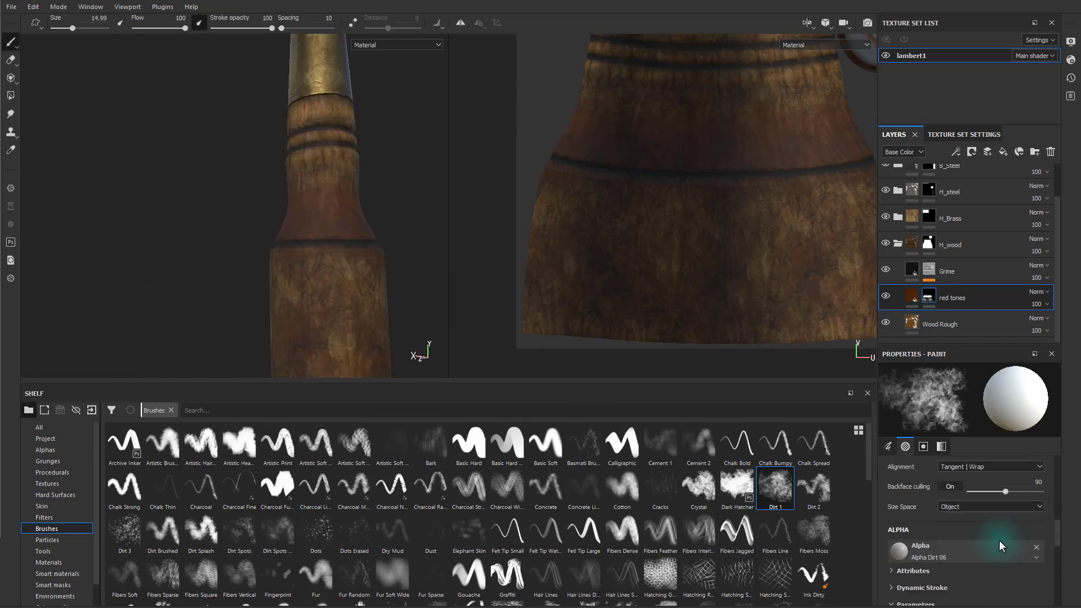
- Set the mask brush's grayscale to 0.2879 and blend the red tones up the neck above the flared section
{"action": "scroll", "coordinate": [1005, 529], "scroll_direction": "down", "scroll_amount": 3}
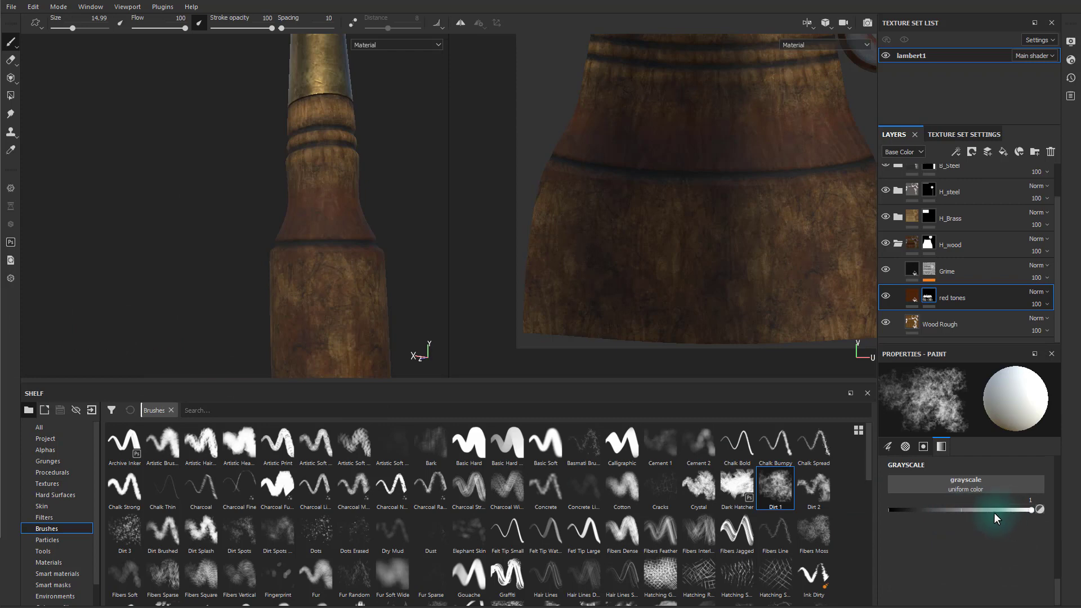
{"action": "mouse_move", "coordinate": [994, 512]}
{"action": "left_mouse_down"}
{"action": "mouse_move", "coordinate": [920, 502]}
{"action": "mouse_move", "coordinate": [932, 504]}
{"action": "left_mouse_up"}
{"action": "scroll", "coordinate": [394, 214], "scroll_direction": "up", "scroll_amount": 5}
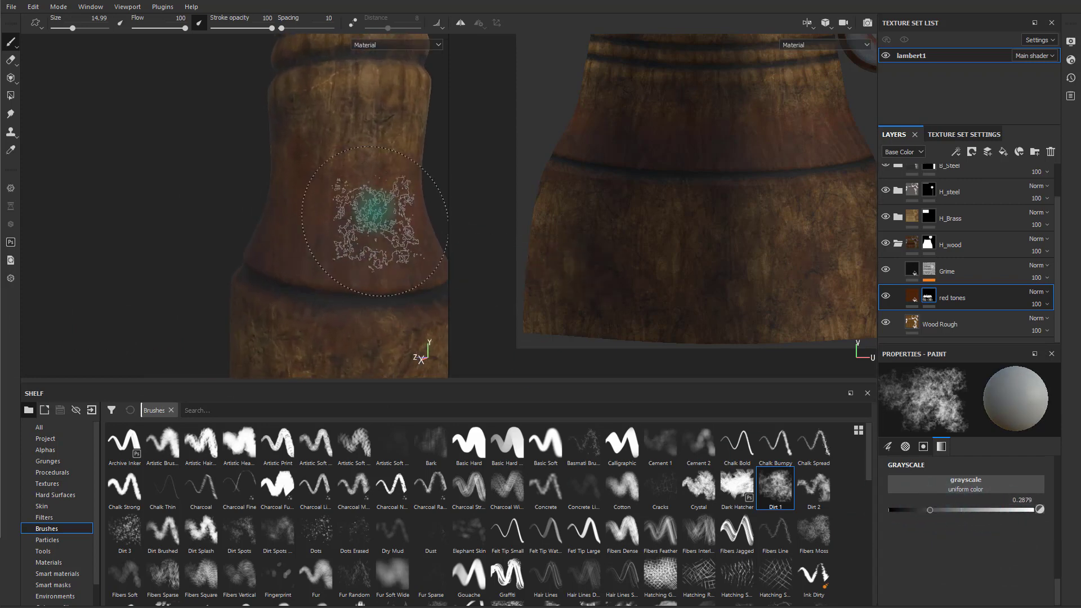
{"action": "left_click_drag", "start_coordinate": [495, 212], "coordinate": [297, 202], "text": "alt"}
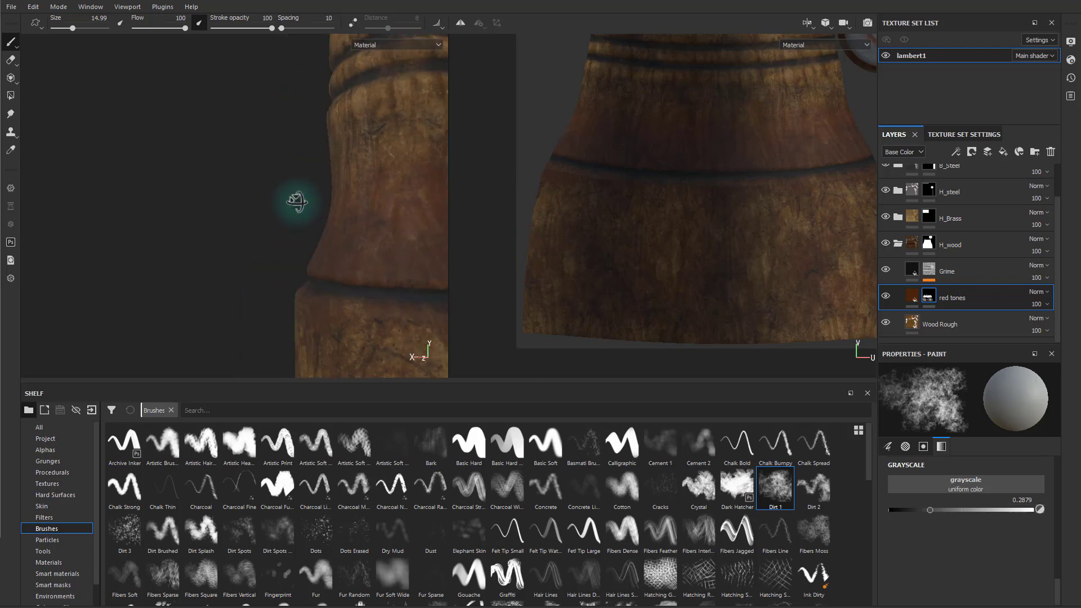
{"action": "left_click_drag", "start_coordinate": [410, 181], "coordinate": [191, 187], "text": "alt"}
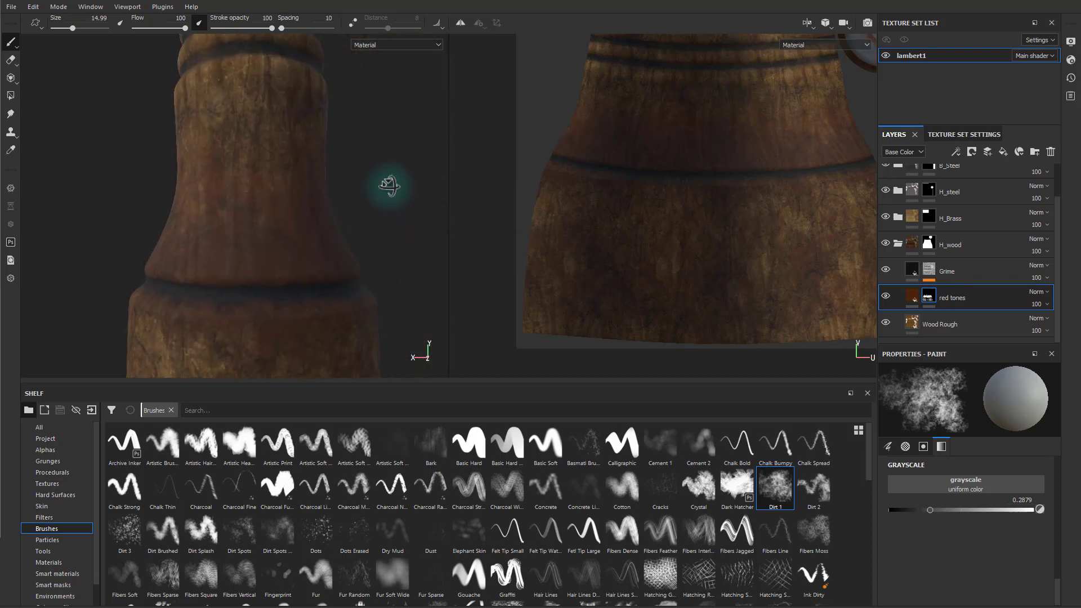
{"action": "left_click_drag", "start_coordinate": [388, 185], "coordinate": [362, 195], "text": "alt"}
{"action": "right_click_drag", "start_coordinate": [396, 199], "coordinate": [299, 192], "text": "shift"}
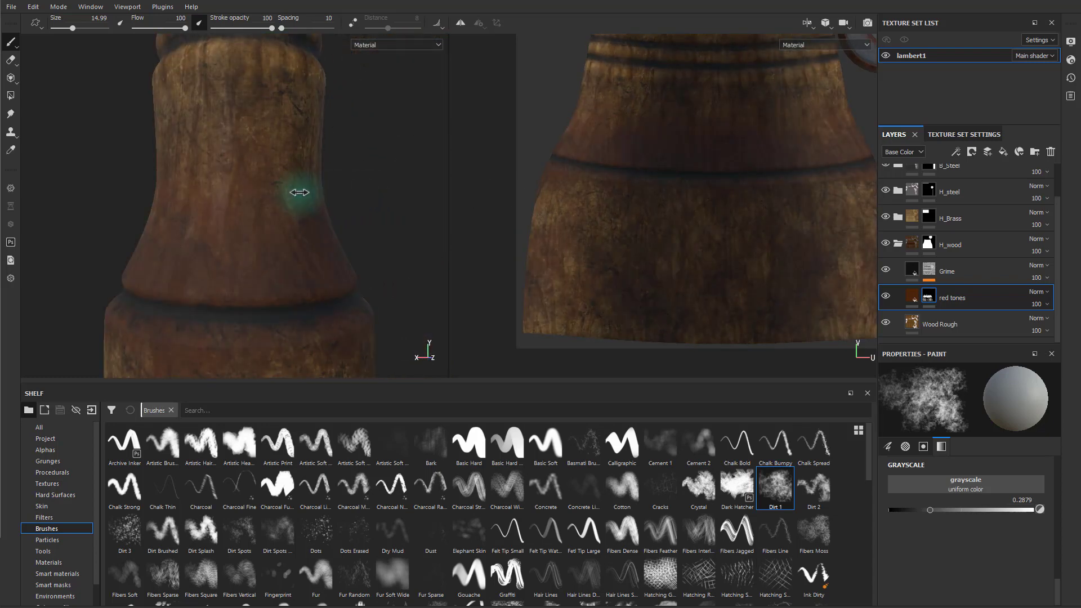
- Continue blending the faint red tones around the remaining sides of the neck, checking them under different lighting directions
{"action": "left_click_drag", "start_coordinate": [389, 227], "coordinate": [283, 216], "text": "alt"}
{"action": "right_click_drag", "start_coordinate": [344, 209], "coordinate": [204, 196], "text": "shift"}
{"action": "left_click_drag", "start_coordinate": [357, 209], "coordinate": [410, 169], "text": "alt"}
{"action": "right_click_drag", "start_coordinate": [410, 168], "coordinate": [337, 220], "text": "shift"}
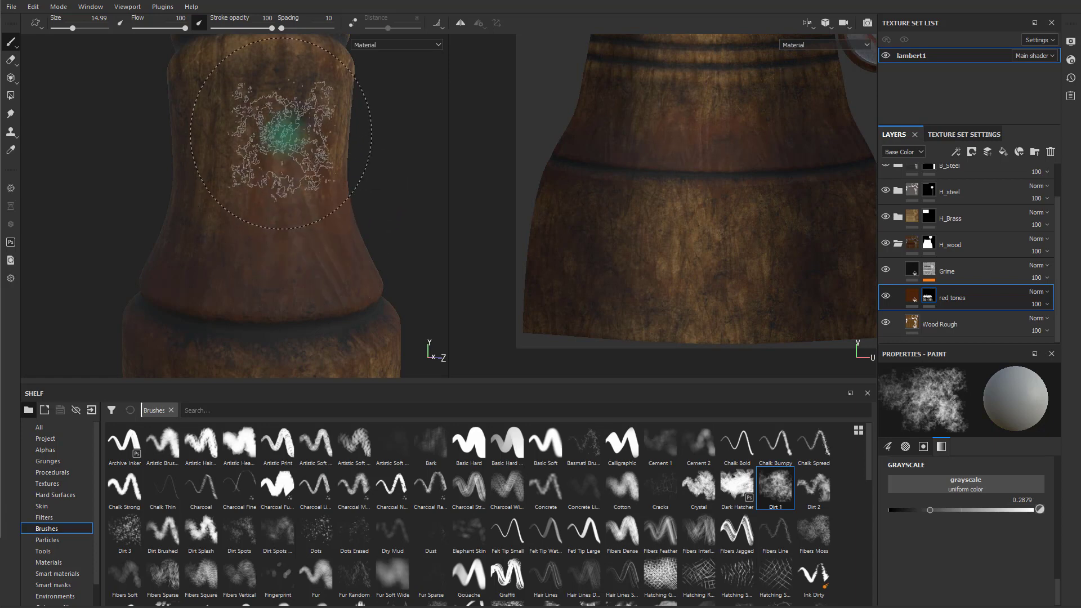
{"action": "mouse_move", "coordinate": [405, 251]}
{"action": "left_mouse_down", "text": "alt"}
{"action": "mouse_move", "coordinate": [308, 258]}
{"action": "mouse_move", "coordinate": [289, 246]}
{"action": "left_mouse_up", "text": "alt"}
{"action": "mouse_move", "coordinate": [326, 197]}
{"action": "left_mouse_down", "text": "alt"}
{"action": "mouse_move", "coordinate": [302, 212]}
{"action": "mouse_move", "coordinate": [252, 162]}
{"action": "left_mouse_up", "text": "alt"}
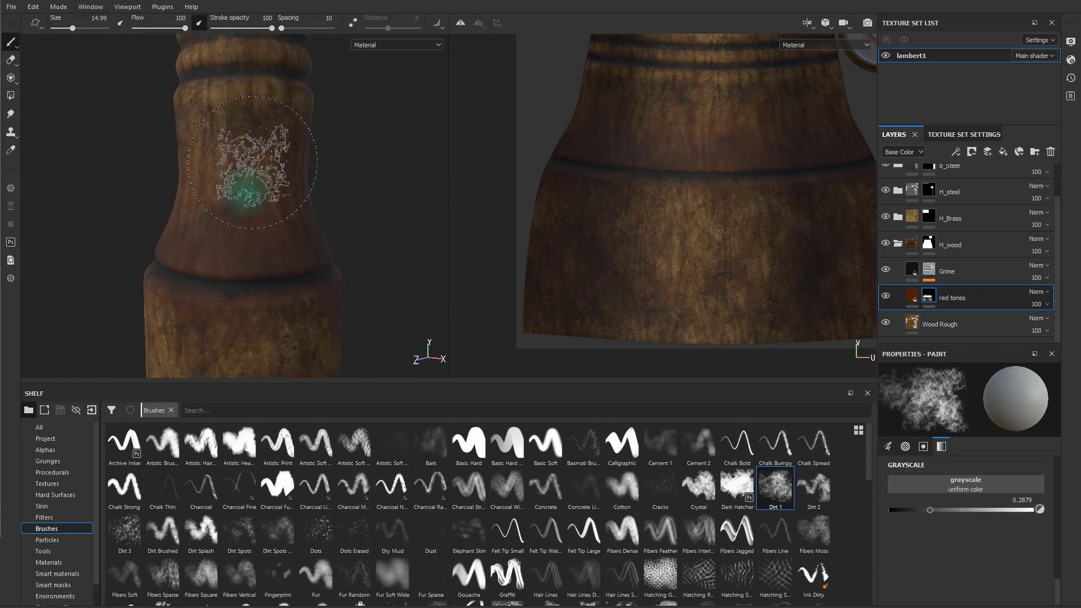
{"action": "left_click_drag", "start_coordinate": [276, 280], "coordinate": [291, 191], "text": "alt"}
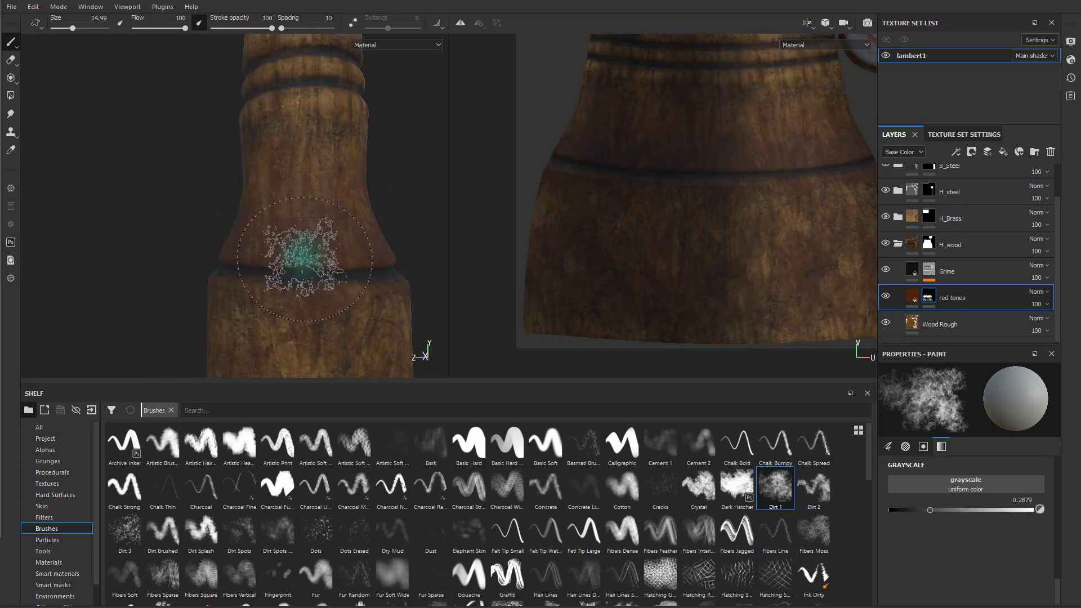
- Paint stronger red tones along the large groove with the mask brush at grayscale 1 and size 8.24
{"action": "left_click_drag", "start_coordinate": [931, 510], "coordinate": [1033, 510]}
{"action": "key", "text": "bracketleft"}
{"action": "key", "text": "bracketleft"}
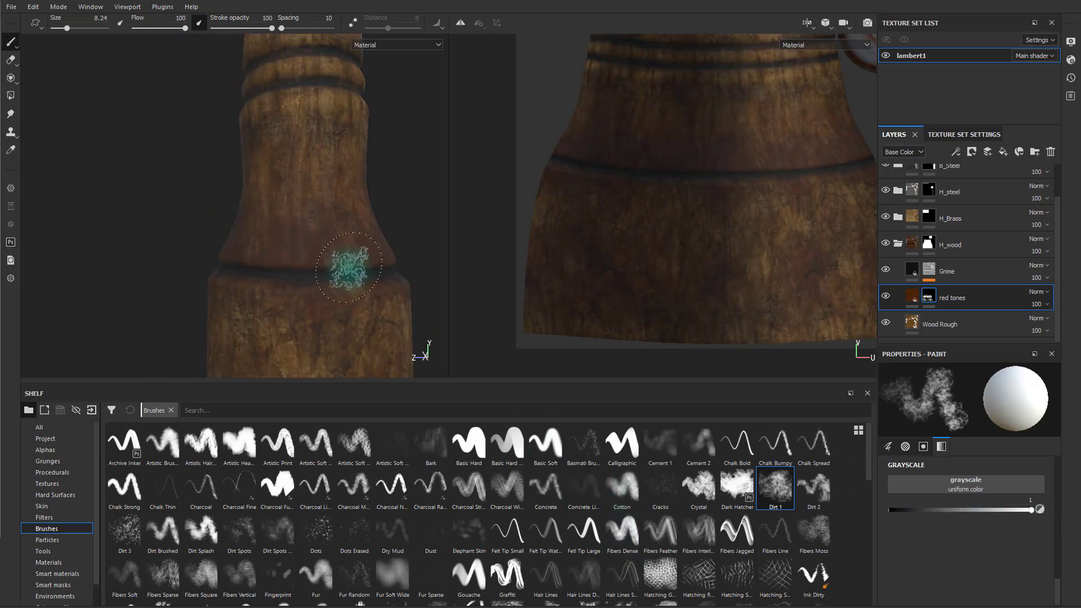
{"action": "right_click_drag", "start_coordinate": [438, 303], "coordinate": [152, 281], "text": "alt"}
{"action": "right_click_drag", "start_coordinate": [312, 287], "coordinate": [641, 360], "text": "alt"}
- Set the mask brush's grayscale to 0.3502 and add fainter red patches on the handle's main body below the large groove
{"action": "left_click", "coordinate": [960, 510]}
{"action": "left_click_drag", "start_coordinate": [959, 510], "coordinate": [939, 510]}
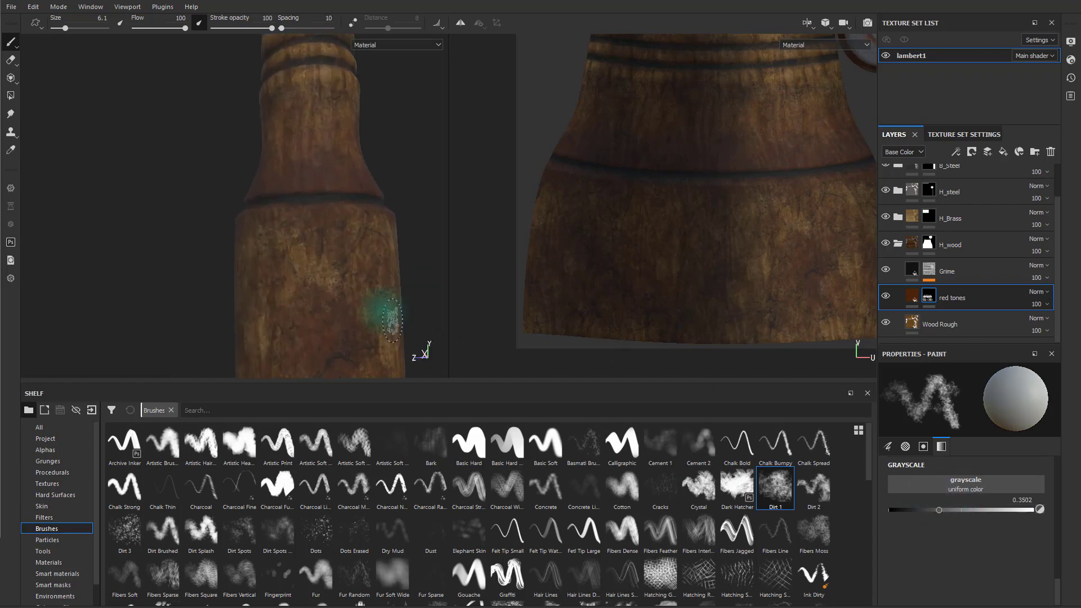
{"action": "key", "text": "bracketright"}
{"action": "key", "text": "bracketright"}
{"action": "left_click_drag", "start_coordinate": [321, 149], "coordinate": [379, 109], "text": "alt"}
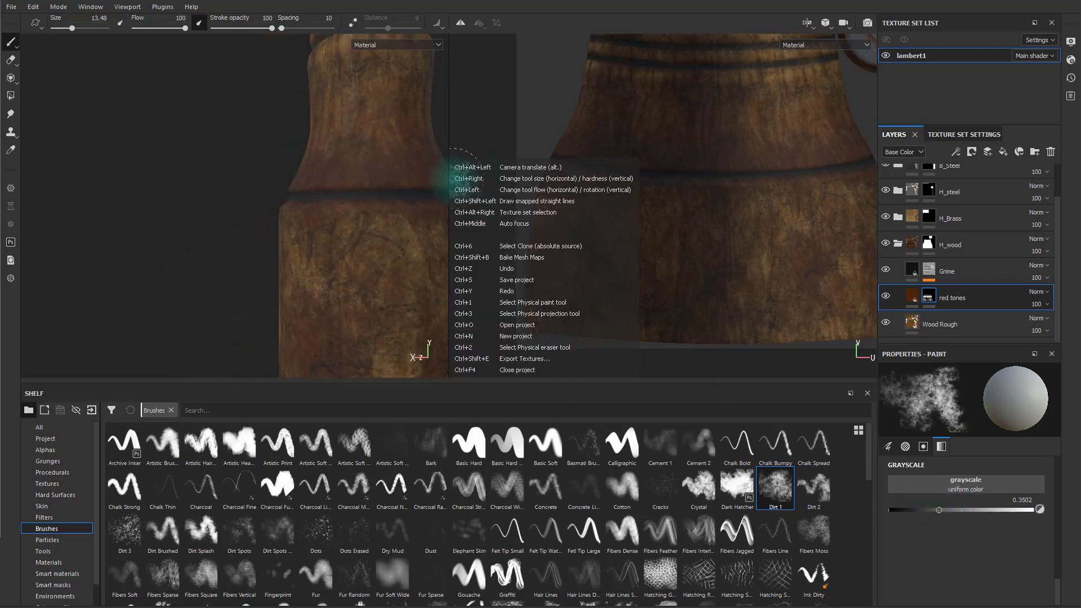
- Paint red tones around the flared section at grayscale 0.6109 and check the whole handle under rotated lighting
{"action": "left_click_drag", "start_coordinate": [940, 510], "coordinate": [977, 510]}
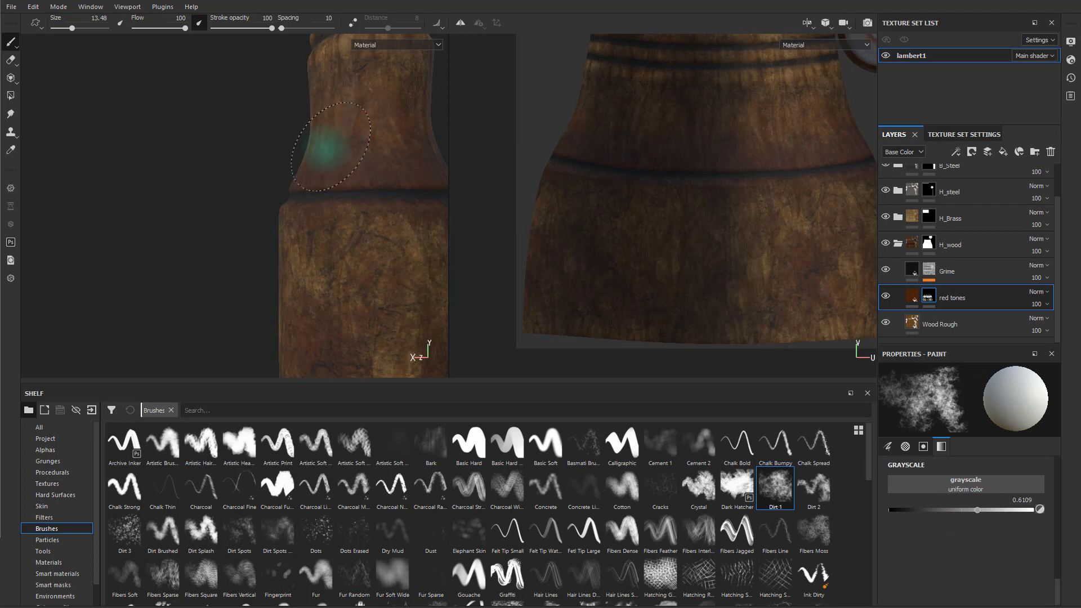
{"action": "right_click_drag", "start_coordinate": [331, 146], "coordinate": [253, 133], "text": "alt"}
{"action": "middle_click_drag", "start_coordinate": [348, 145], "coordinate": [362, 169], "text": "alt"}
{"action": "right_click_drag", "start_coordinate": [338, 148], "coordinate": [278, 174], "text": "alt"}
{"action": "mouse_move", "coordinate": [278, 173]}
{"action": "left_mouse_down", "text": "alt"}
{"action": "mouse_move", "coordinate": [379, 108]}
{"action": "mouse_move", "coordinate": [273, 180]}
{"action": "mouse_move", "coordinate": [282, 116]}
{"action": "mouse_move", "coordinate": [232, 158]}
{"action": "left_mouse_up", "text": "alt"}
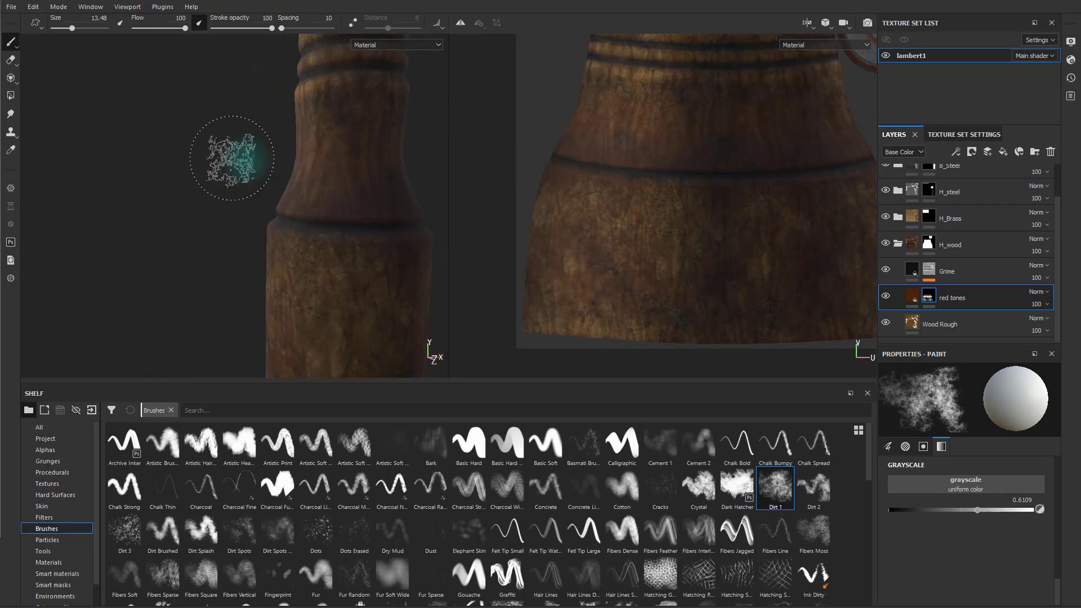
{"action": "right_click_drag", "start_coordinate": [231, 158], "coordinate": [405, 210], "text": "alt"}
{"action": "mouse_move", "coordinate": [358, 294]}
{"action": "left_mouse_down", "text": "alt"}
{"action": "mouse_move", "coordinate": [416, 251]}
{"action": "mouse_move", "coordinate": [415, 299]}
{"action": "mouse_move", "coordinate": [307, 236]}
{"action": "mouse_move", "coordinate": [408, 288]}
{"action": "mouse_move", "coordinate": [181, 205]}
{"action": "mouse_move", "coordinate": [302, 201]}
{"action": "mouse_move", "coordinate": [307, 248]}
{"action": "mouse_move", "coordinate": [248, 235]}
{"action": "mouse_move", "coordinate": [279, 230]}
{"action": "mouse_move", "coordinate": [299, 231]}
{"action": "mouse_move", "coordinate": [203, 244]}
{"action": "mouse_move", "coordinate": [386, 217]}
{"action": "mouse_move", "coordinate": [285, 314]}
{"action": "mouse_move", "coordinate": [345, 253]}
{"action": "mouse_move", "coordinate": [413, 283]}
{"action": "mouse_move", "coordinate": [390, 282]}
{"action": "mouse_move", "coordinate": [374, 224]}
{"action": "mouse_move", "coordinate": [340, 259]}
{"action": "mouse_move", "coordinate": [271, 263]}
{"action": "left_mouse_up", "text": "alt"}
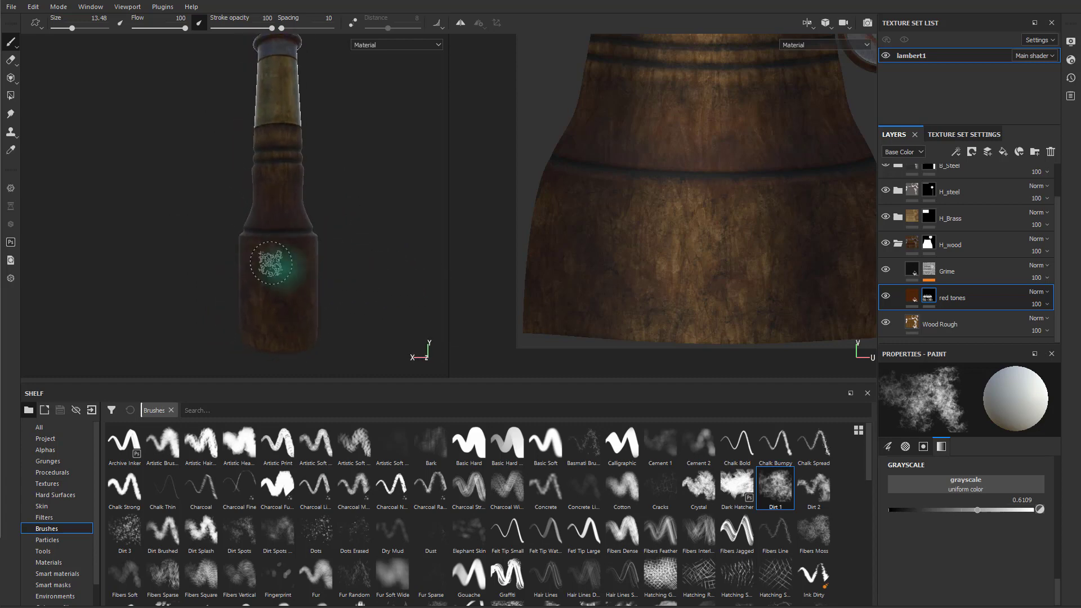
{"action": "mouse_move", "coordinate": [271, 263]}
{"action": "right_mouse_down", "text": "shift"}
{"action": "mouse_move", "coordinate": [313, 265]}
{"action": "mouse_move", "coordinate": [292, 261]}
{"action": "right_mouse_up", "text": "shift"}
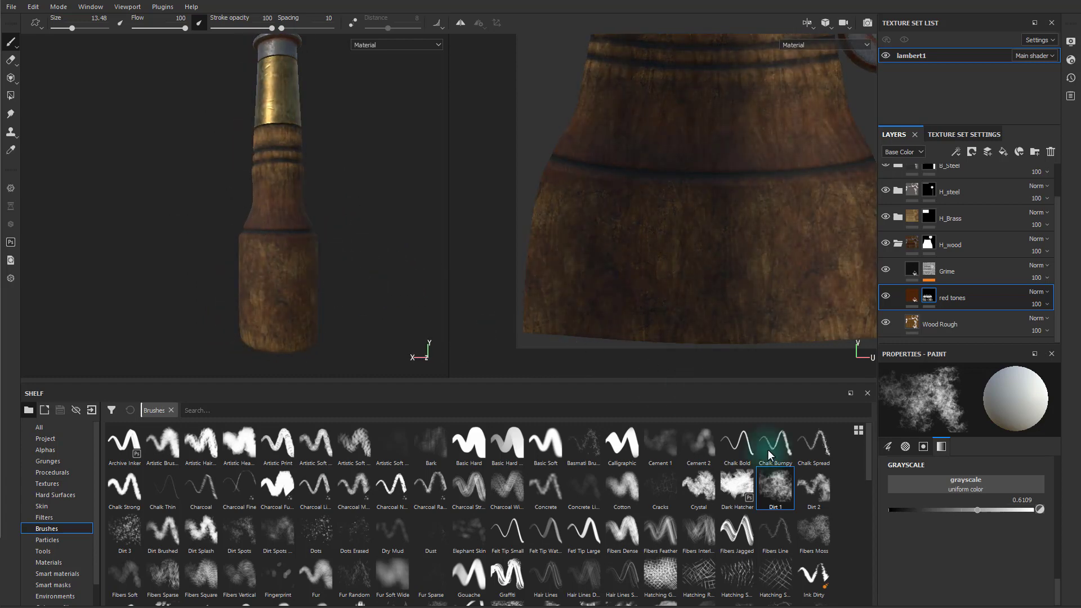
- Duplicate the Grime layer in the H_wood folder and rename the copy Grime 2
{"action": "left_click", "coordinate": [966, 272]}
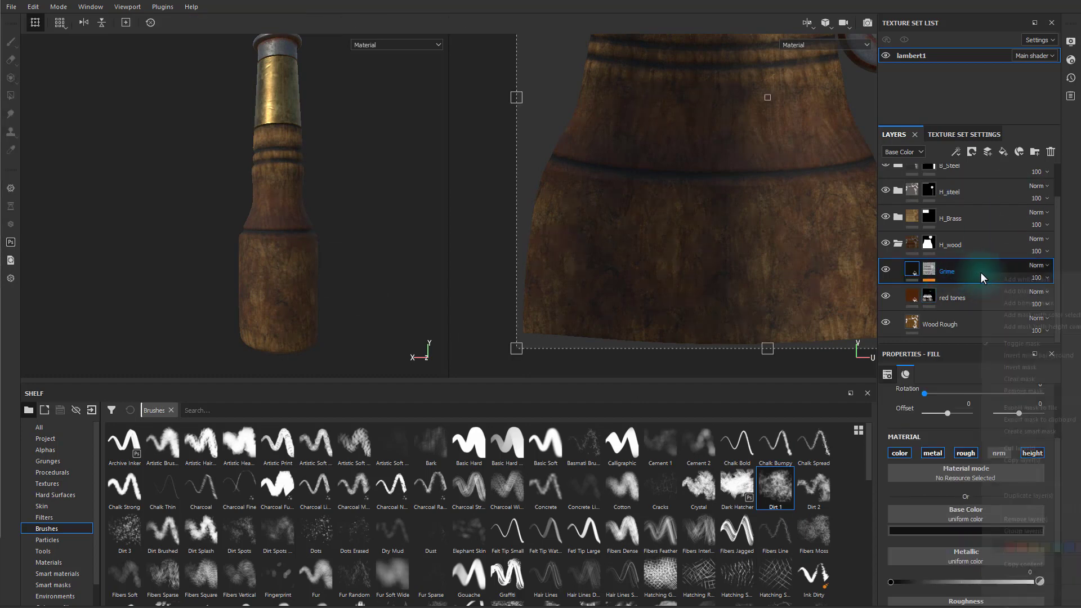
{"action": "right_click", "coordinate": [980, 272]}
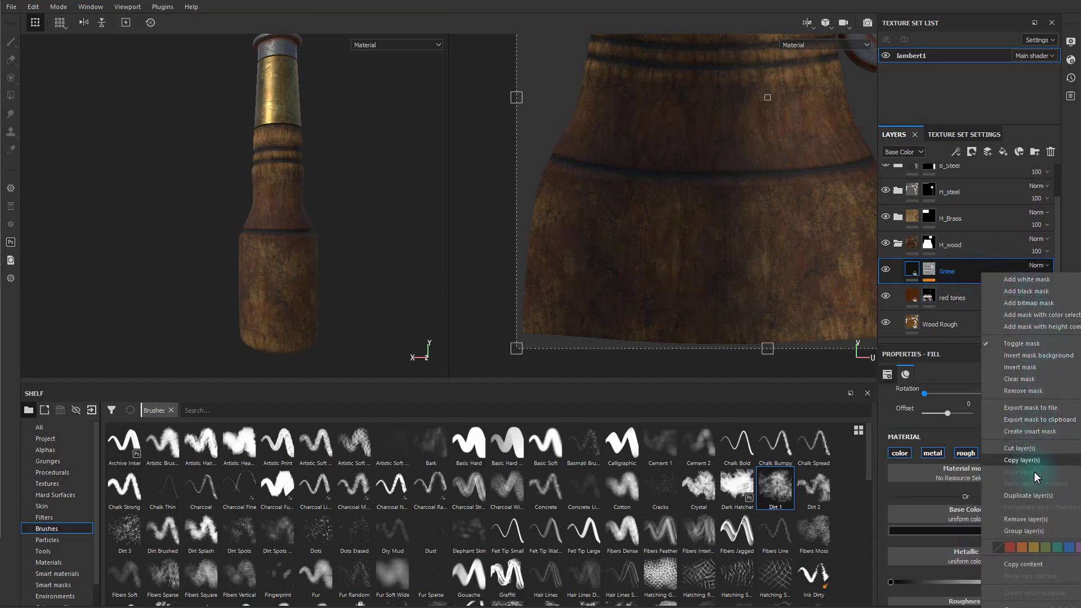
{"action": "left_click", "coordinate": [1027, 495]}
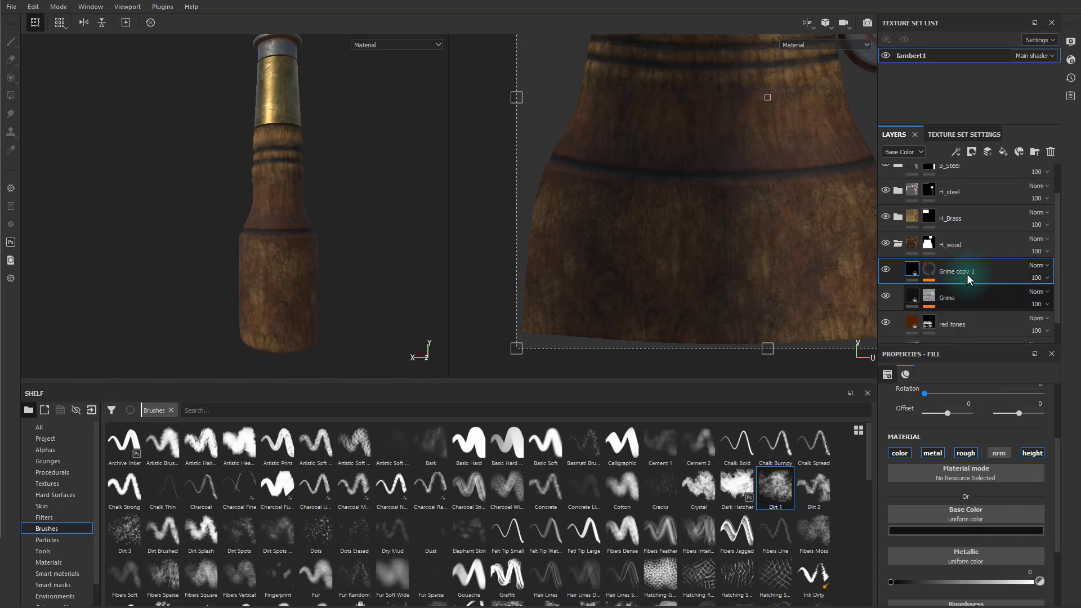
{"action": "double_click", "coordinate": [967, 271]}
{"action": "key", "text": "Right"}
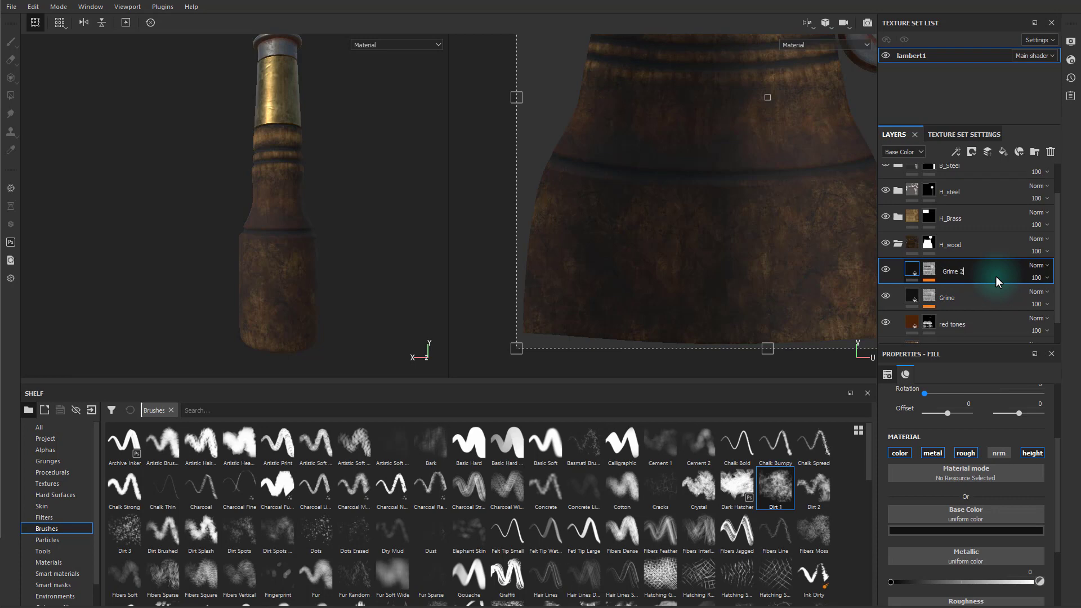
{"action": "type", "text": "2"}
{"action": "key", "text": "Return"}
- Remove the existing mask from the Grime 2 layer and add a black mask in its place
{"action": "right_click", "coordinate": [929, 272]}
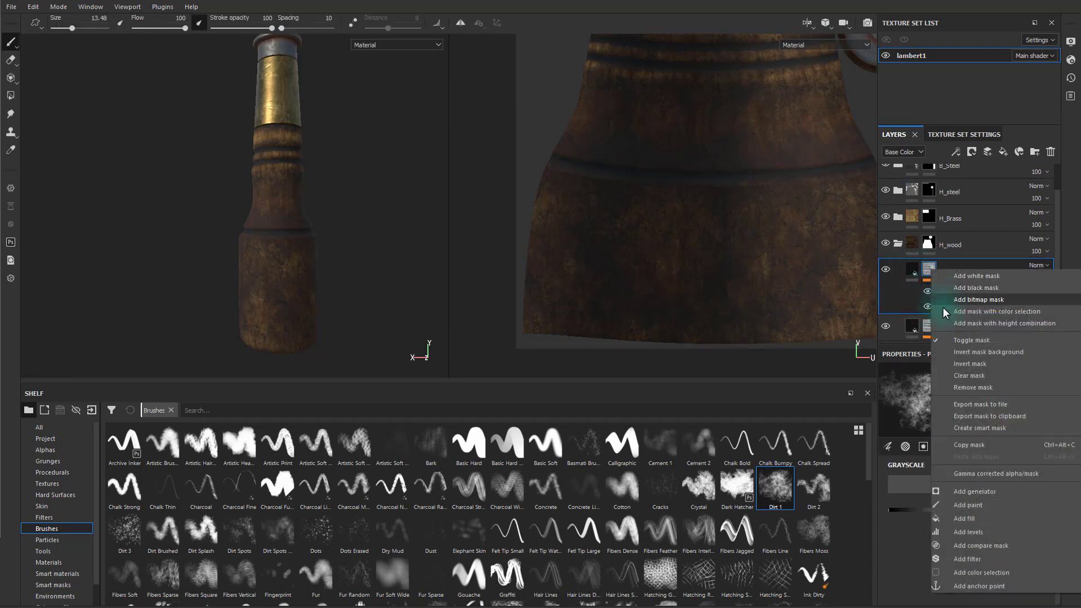
{"action": "left_click", "coordinate": [988, 387]}
{"action": "right_click", "coordinate": [941, 271]}
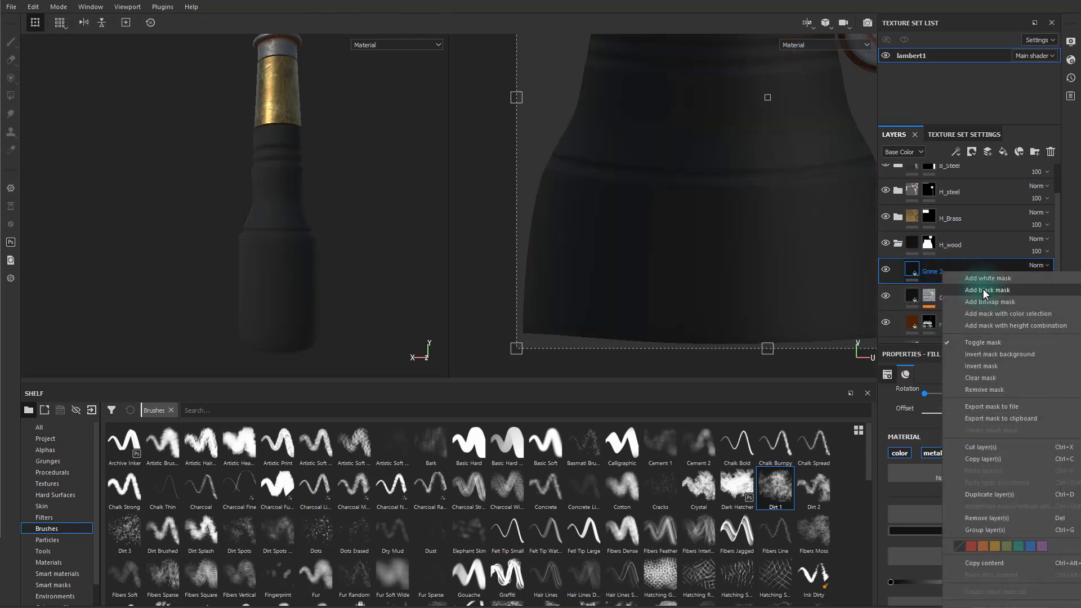
{"action": "left_click", "coordinate": [991, 290]}
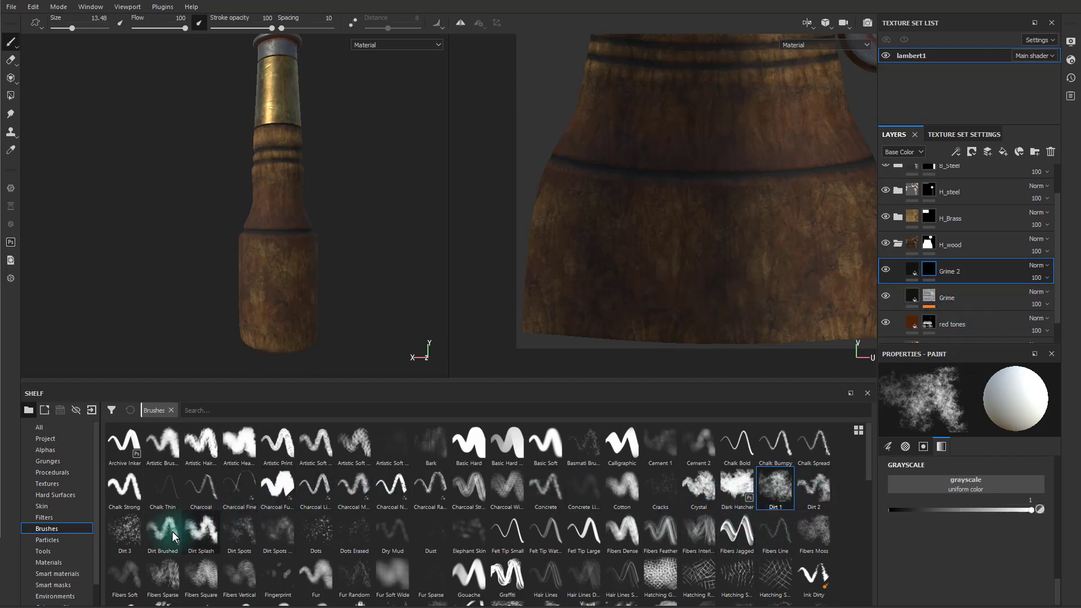
- Try the Dirt Splash brush on the Grime 2 mask over the handle's main body
{"action": "left_click", "coordinate": [192, 539]}
{"action": "left_click", "coordinate": [284, 273]}
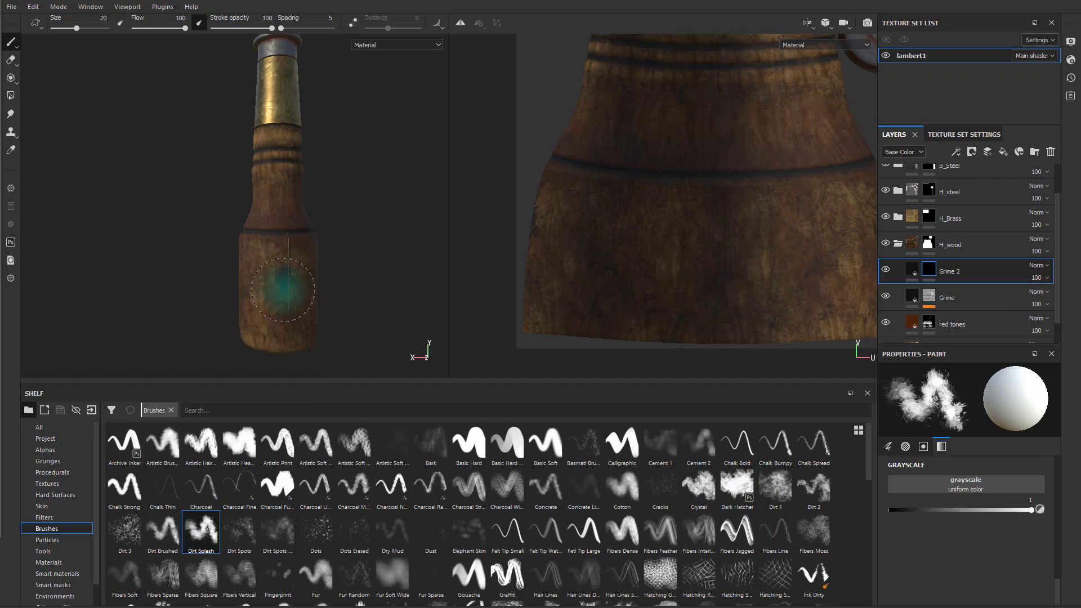
{"action": "mouse_move", "coordinate": [395, 319]}
{"action": "left_mouse_down", "text": "alt"}
{"action": "mouse_move", "coordinate": [351, 311]}
{"action": "mouse_move", "coordinate": [352, 296]}
{"action": "left_mouse_up", "text": "alt"}
{"action": "right_click_drag", "start_coordinate": [331, 297], "coordinate": [723, 363], "text": "alt"}
{"action": "left_click_drag", "start_coordinate": [389, 300], "coordinate": [420, 302], "text": "alt"}
{"action": "key", "text": "ctrl+z"}
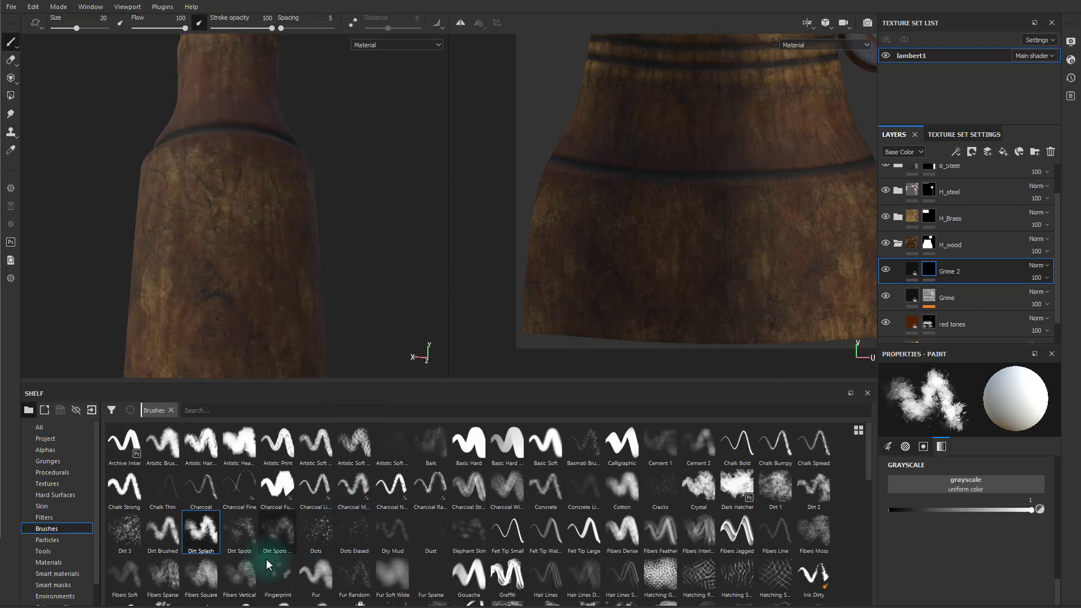
- Switch to the Dirt Brushed brush, test it on the main body, and set its Angle Jitter to 0
{"action": "left_click", "coordinate": [165, 532]}
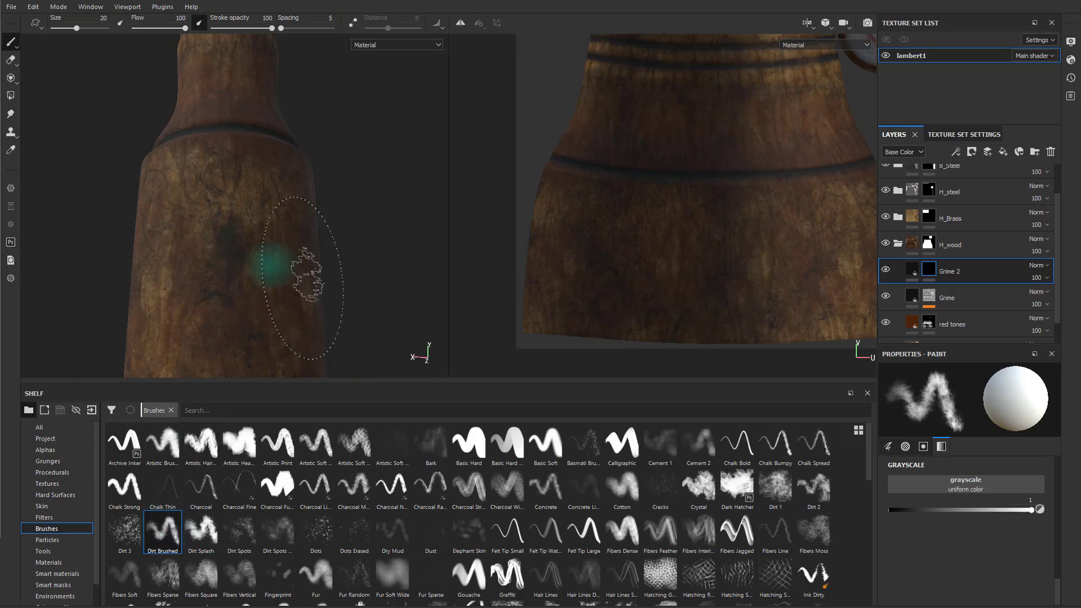
{"action": "left_click_drag", "start_coordinate": [234, 248], "coordinate": [217, 338]}
{"action": "key", "text": "ctrl+z"}
{"action": "left_click", "coordinate": [887, 446]}
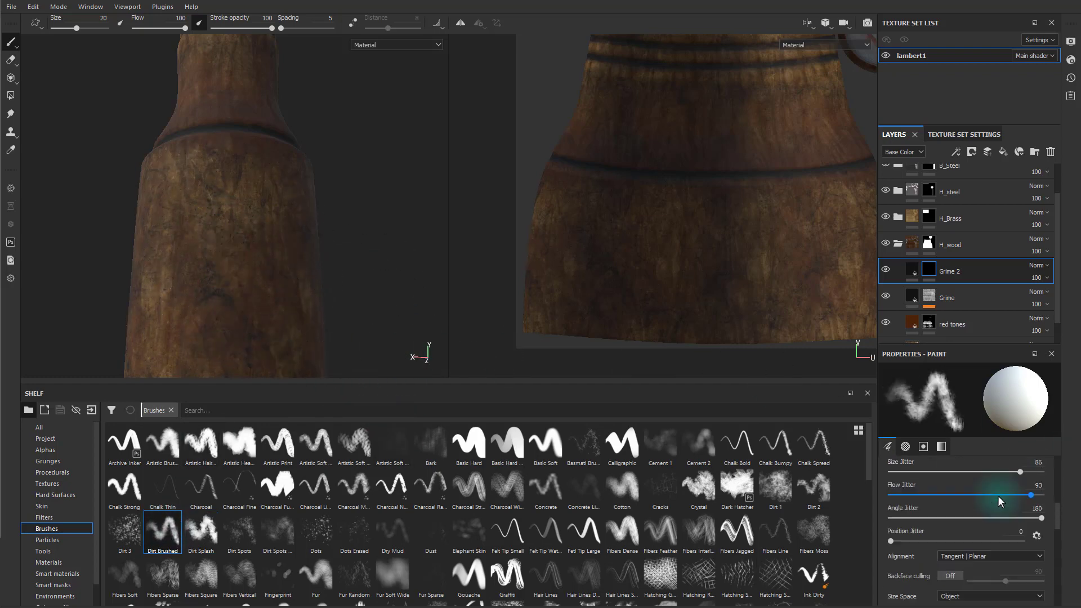
{"action": "scroll", "coordinate": [975, 550], "scroll_direction": "down", "scroll_amount": 3}
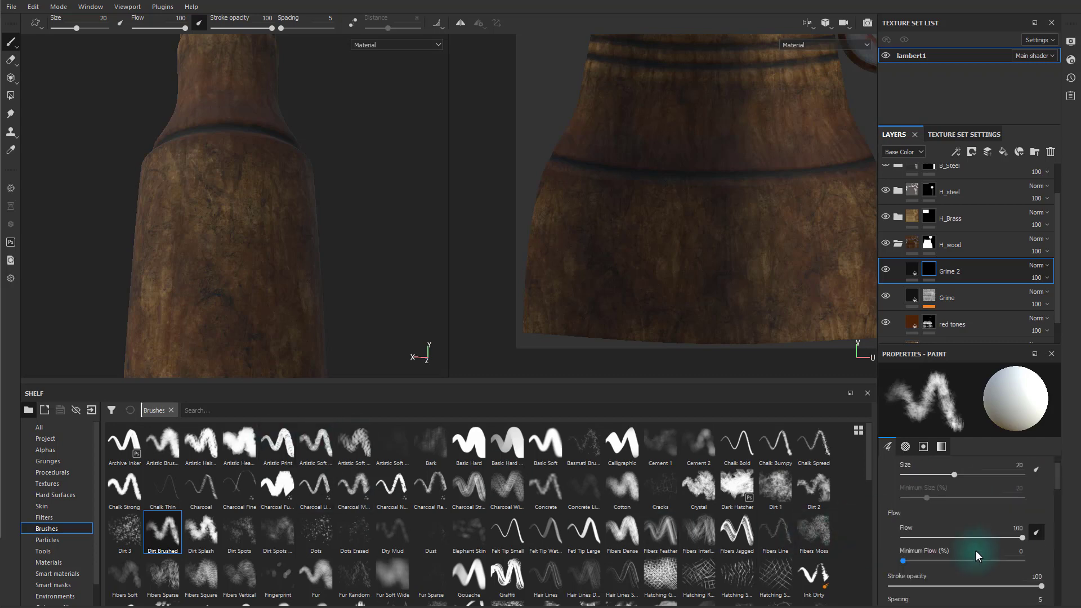
{"action": "scroll", "coordinate": [979, 549], "scroll_direction": "down", "scroll_amount": 1}
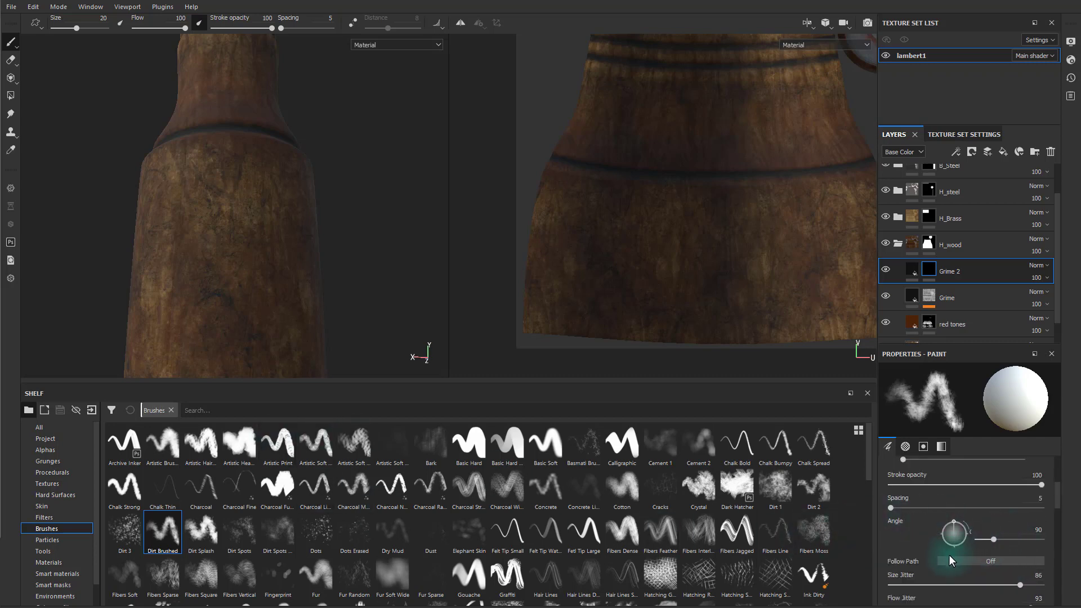
{"action": "scroll", "coordinate": [935, 555], "scroll_direction": "down", "scroll_amount": 2}
{"action": "left_click_drag", "start_coordinate": [973, 562], "coordinate": [773, 554]}
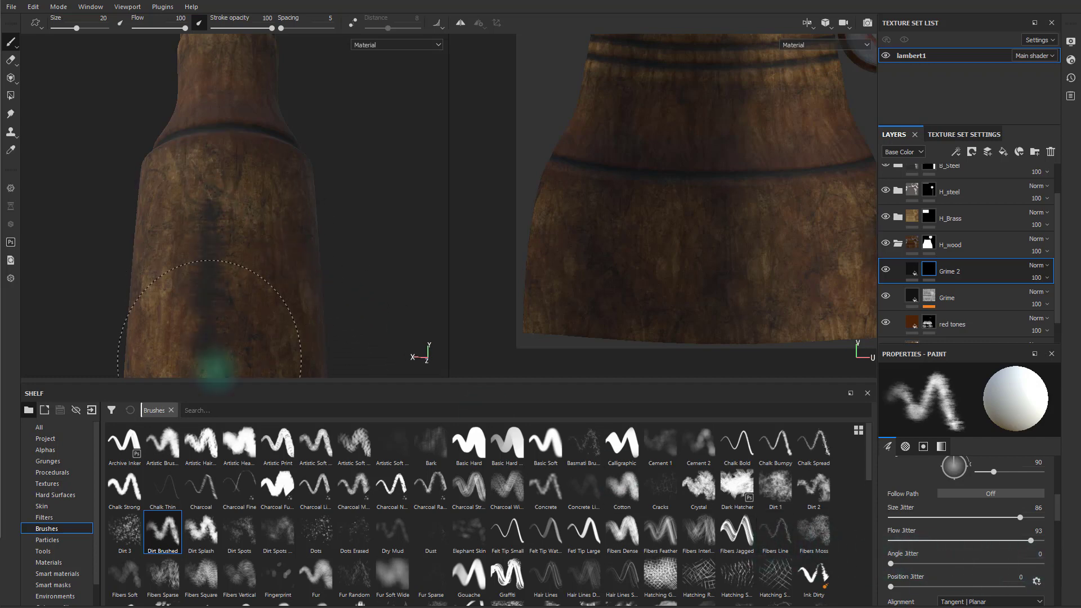
- Set the brush angle to 0 and paint a lengthwise grime stroke down the handle's main body
{"action": "scroll", "coordinate": [982, 512], "scroll_direction": "up", "scroll_amount": 5}
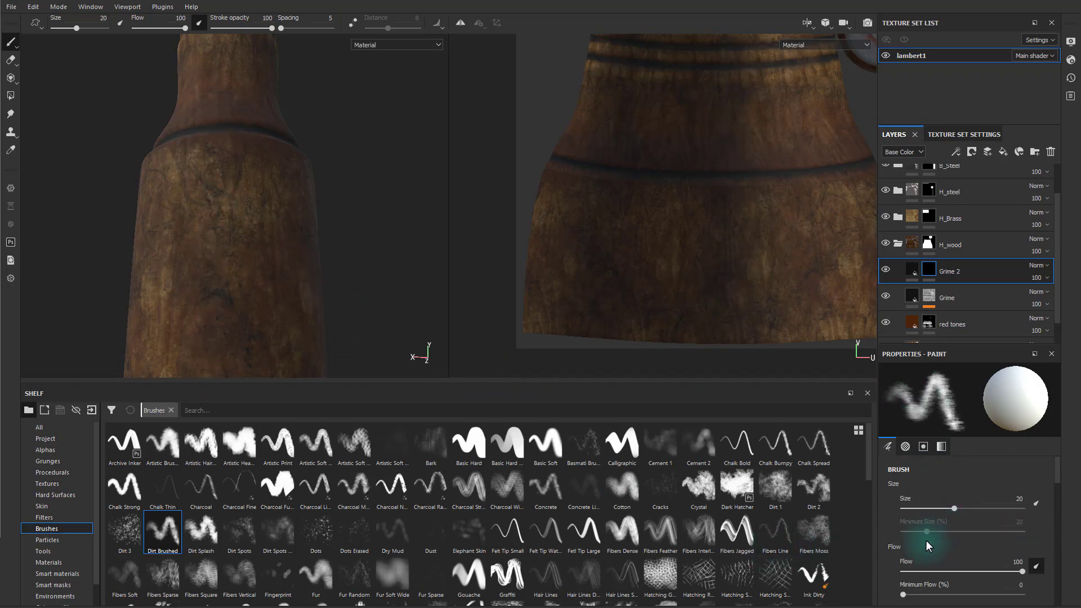
{"action": "scroll", "coordinate": [929, 572], "scroll_direction": "down", "scroll_amount": 1}
{"action": "scroll", "coordinate": [932, 566], "scroll_direction": "down", "scroll_amount": 2}
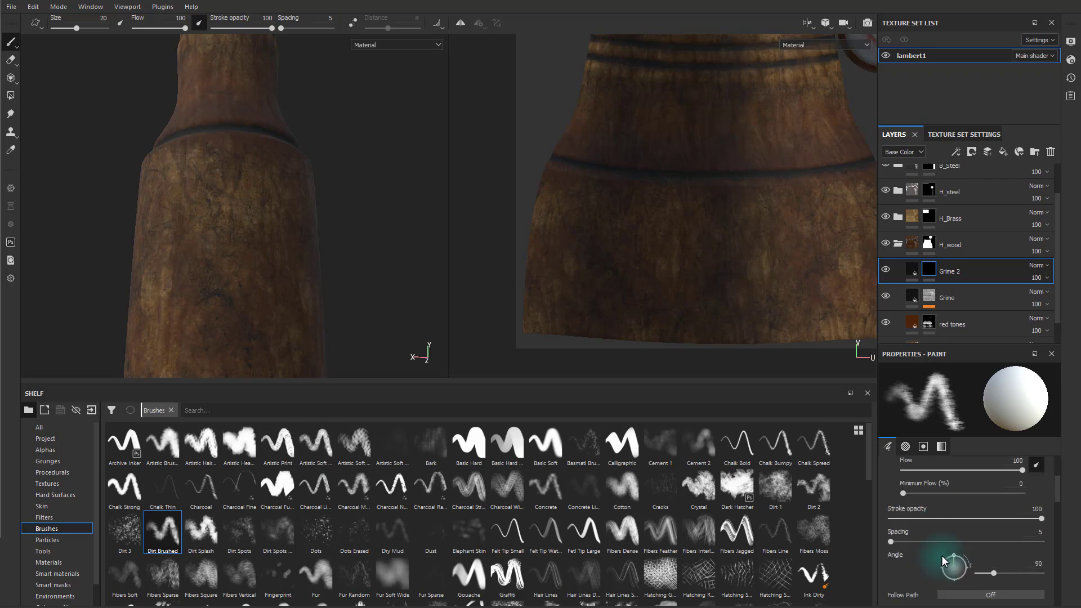
{"action": "left_click_drag", "start_coordinate": [950, 571], "coordinate": [966, 566]}
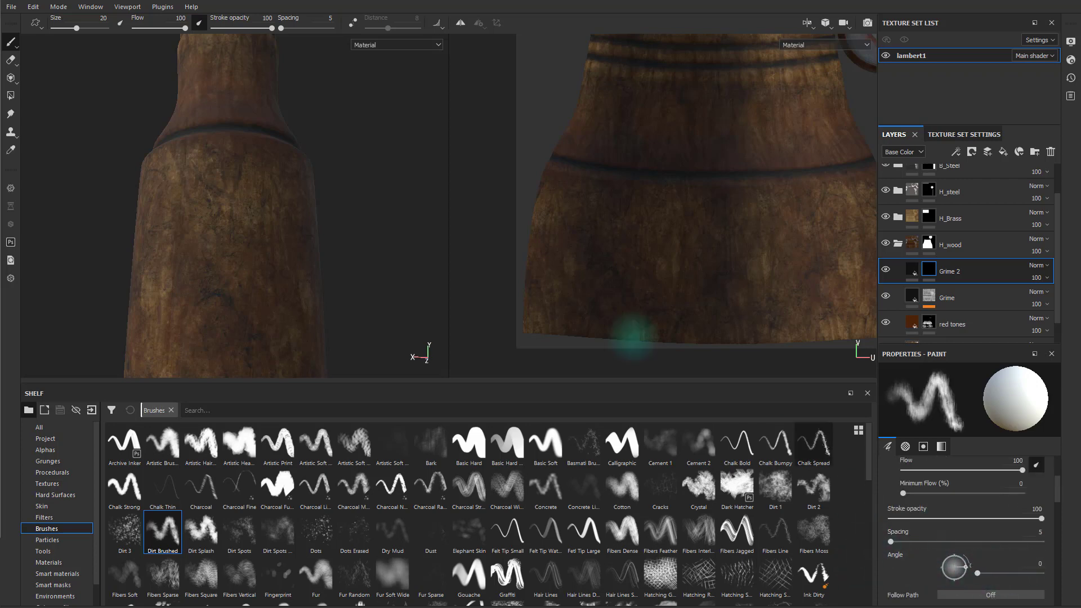
{"action": "left_click_drag", "start_coordinate": [228, 198], "coordinate": [225, 287]}
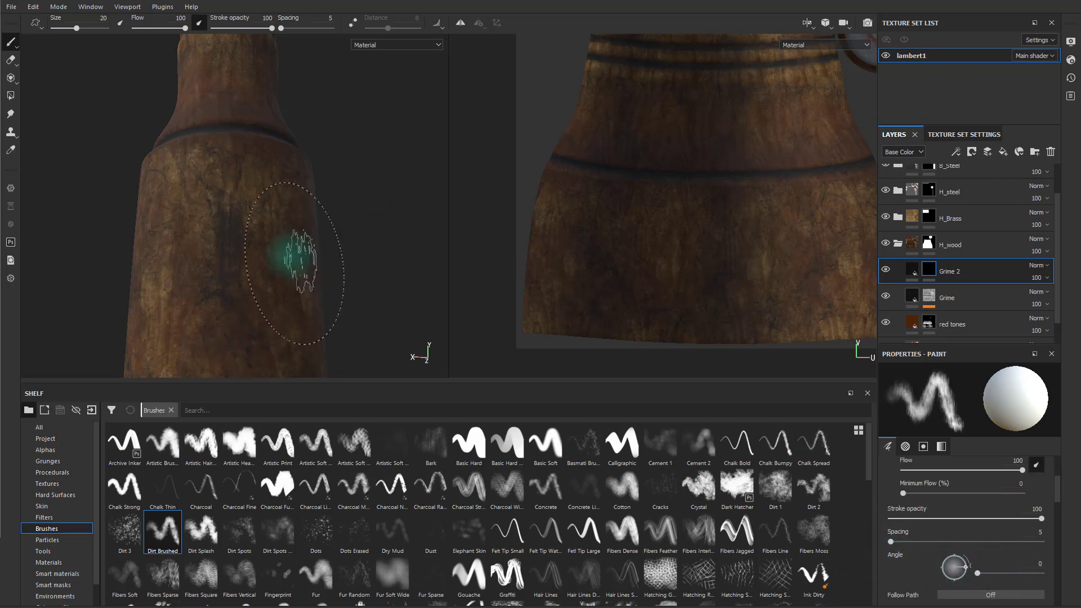
- Set the Dirt Brushed flow to 38 and paint a lengthwise grime stroke down the handle's main body
{"action": "scroll", "coordinate": [337, 253], "scroll_direction": "down", "scroll_amount": 2}
{"action": "middle_click_drag", "start_coordinate": [397, 266], "coordinate": [374, 190], "text": "alt"}
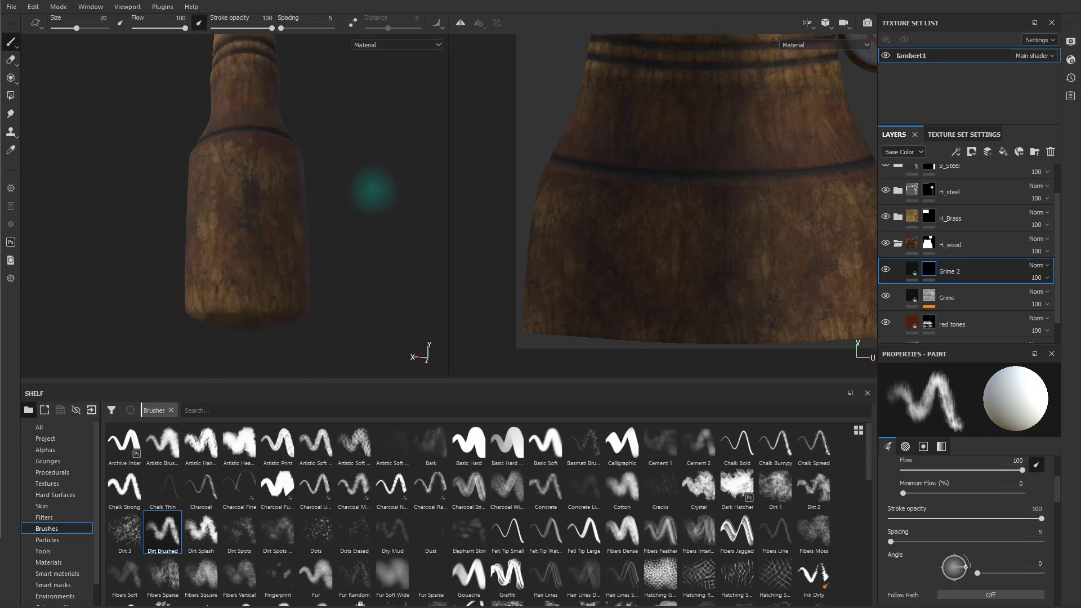
{"action": "scroll", "coordinate": [1013, 524], "scroll_direction": "up", "scroll_amount": 3}
{"action": "left_click_drag", "start_coordinate": [1023, 572], "coordinate": [949, 568]}
{"action": "scroll", "coordinate": [929, 540], "scroll_direction": "down", "scroll_amount": 5}
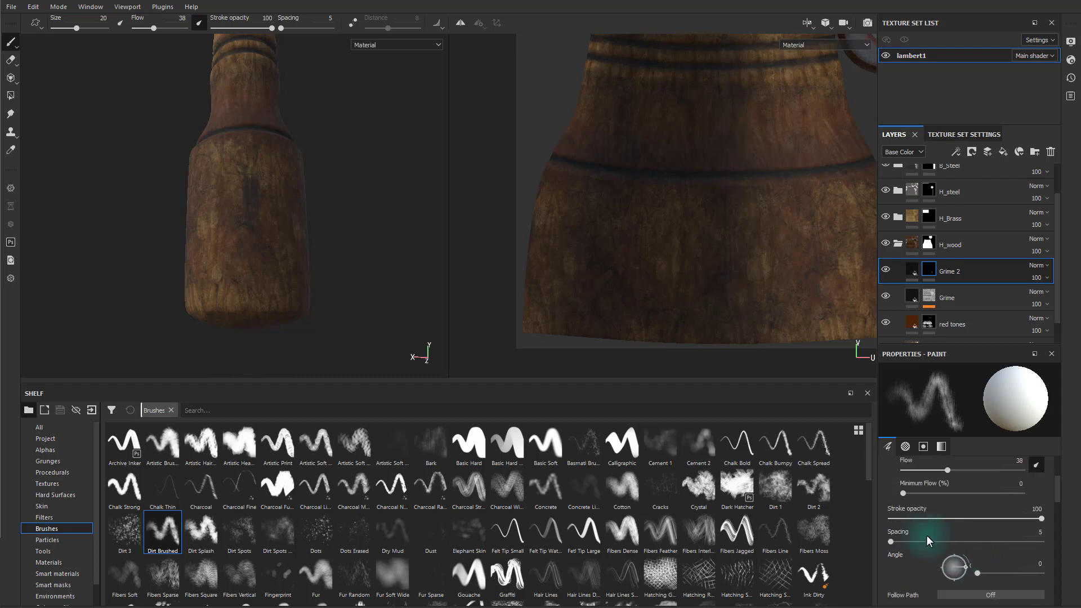
{"action": "scroll", "coordinate": [930, 541], "scroll_direction": "down", "scroll_amount": 1}
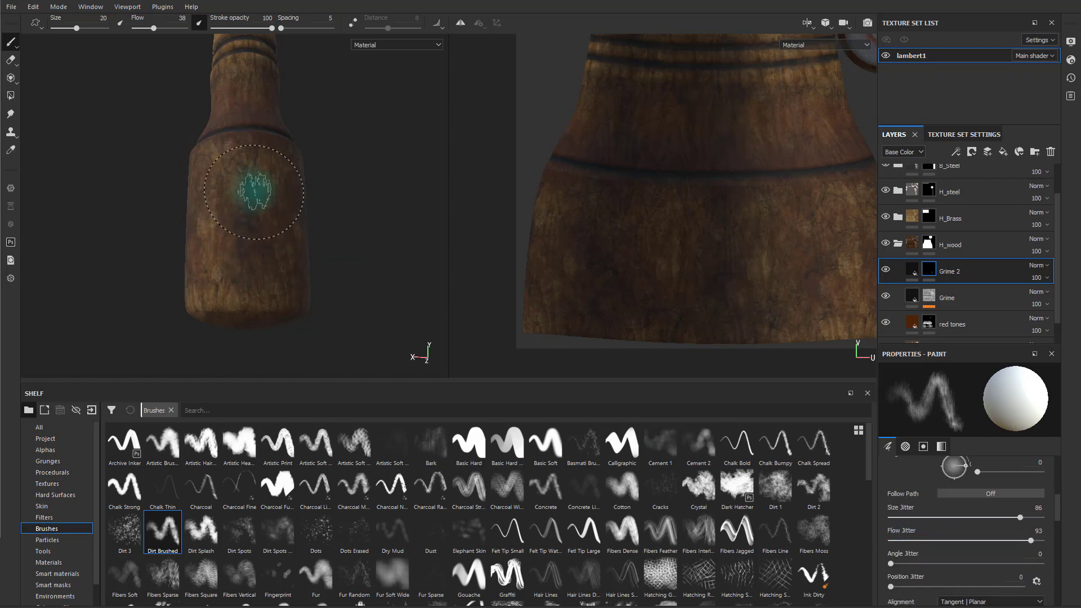
{"action": "left_click_drag", "start_coordinate": [256, 190], "coordinate": [257, 241]}
- Reduce the brush size to 10.7 and paint narrower grime streaks around the handle's main body
{"action": "left_click_drag", "start_coordinate": [363, 220], "coordinate": [388, 243], "text": "alt"}
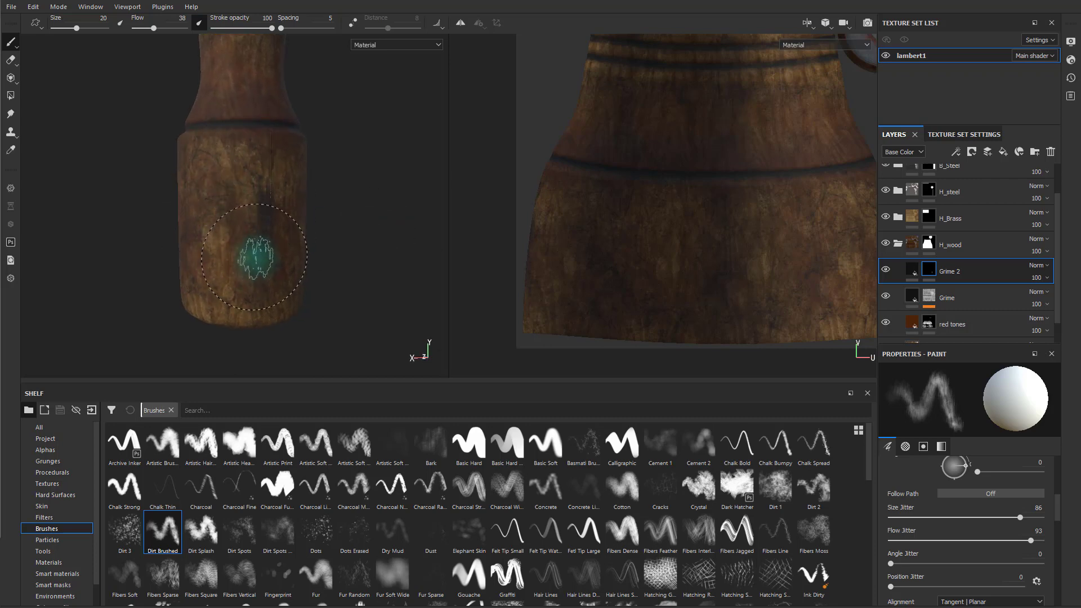
{"action": "right_click_drag", "start_coordinate": [253, 245], "coordinate": [222, 244], "text": "ctrl"}
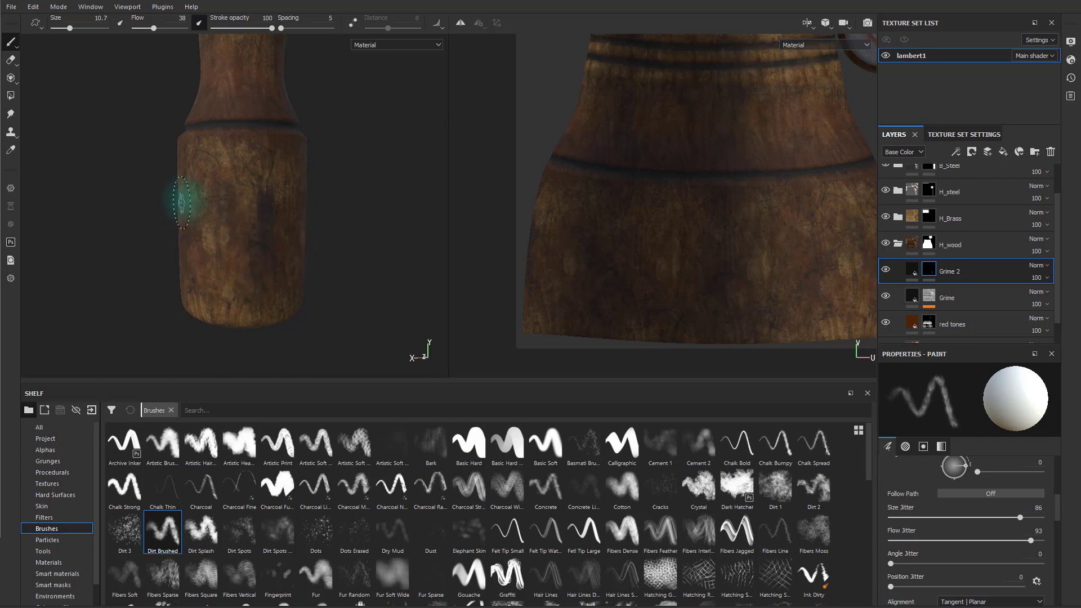
{"action": "left_click_drag", "start_coordinate": [289, 296], "coordinate": [394, 275], "text": "alt"}
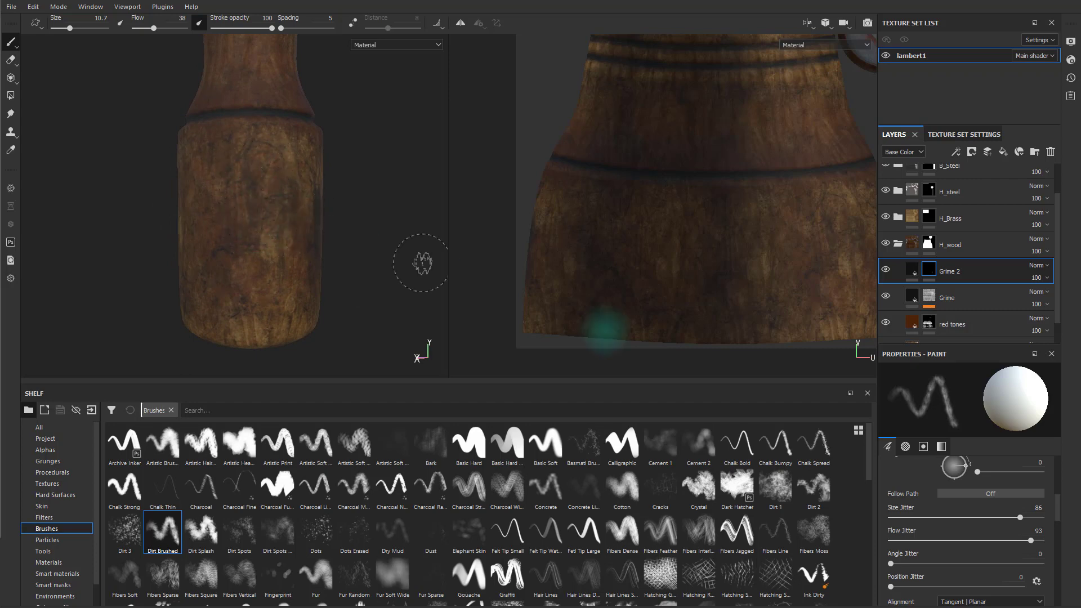
{"action": "mouse_move", "coordinate": [416, 264]}
{"action": "left_mouse_down", "text": "alt"}
{"action": "mouse_move", "coordinate": [258, 254]}
{"action": "mouse_move", "coordinate": [422, 296]}
{"action": "left_mouse_up", "text": "alt"}
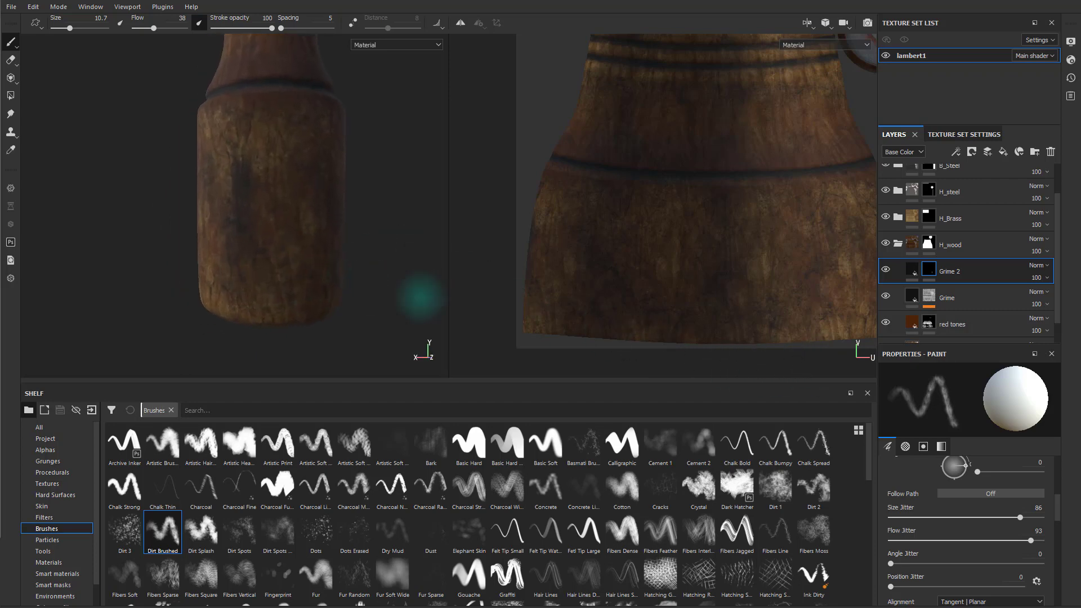
- Change the Grime 2 fill layer's base color to a very dark red
{"action": "left_click", "coordinate": [910, 269]}
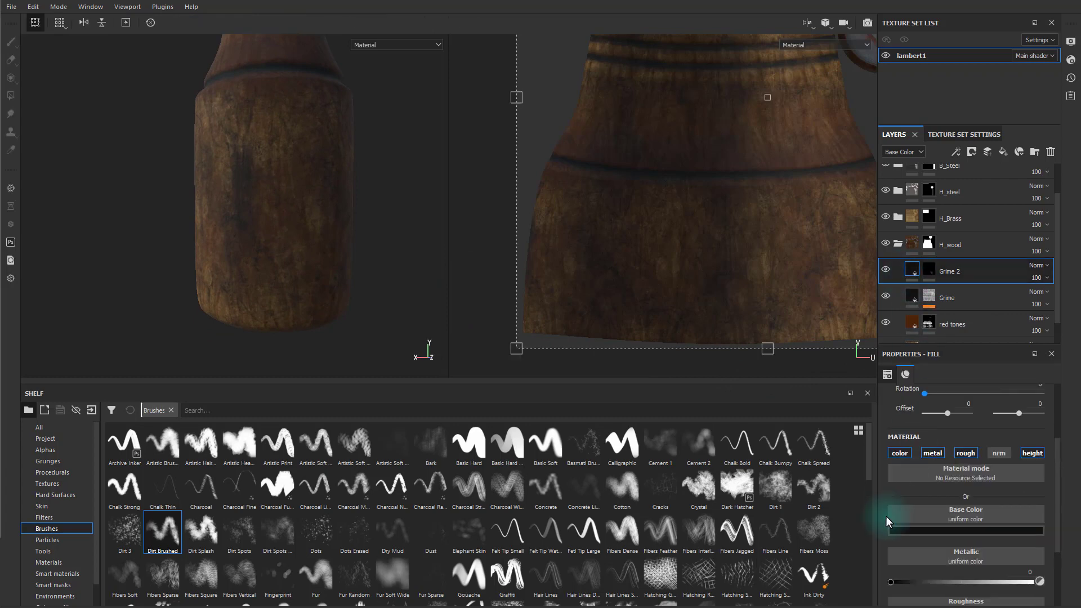
{"action": "left_click", "coordinate": [943, 531]}
{"action": "left_click", "coordinate": [1006, 606]}
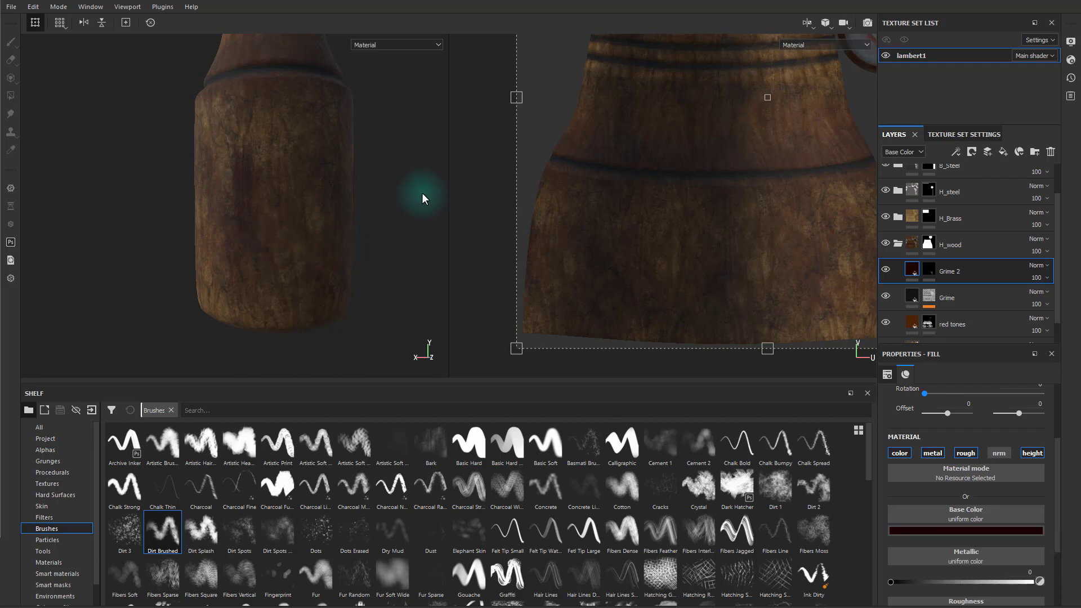
- Reselect the Grime 2 mask, enlarge the brush to 18.25 and paint grime patches on the lower part of the handle's main body
{"action": "left_click_drag", "start_coordinate": [422, 198], "coordinate": [286, 159], "text": "alt"}
{"action": "key", "text": "1"}
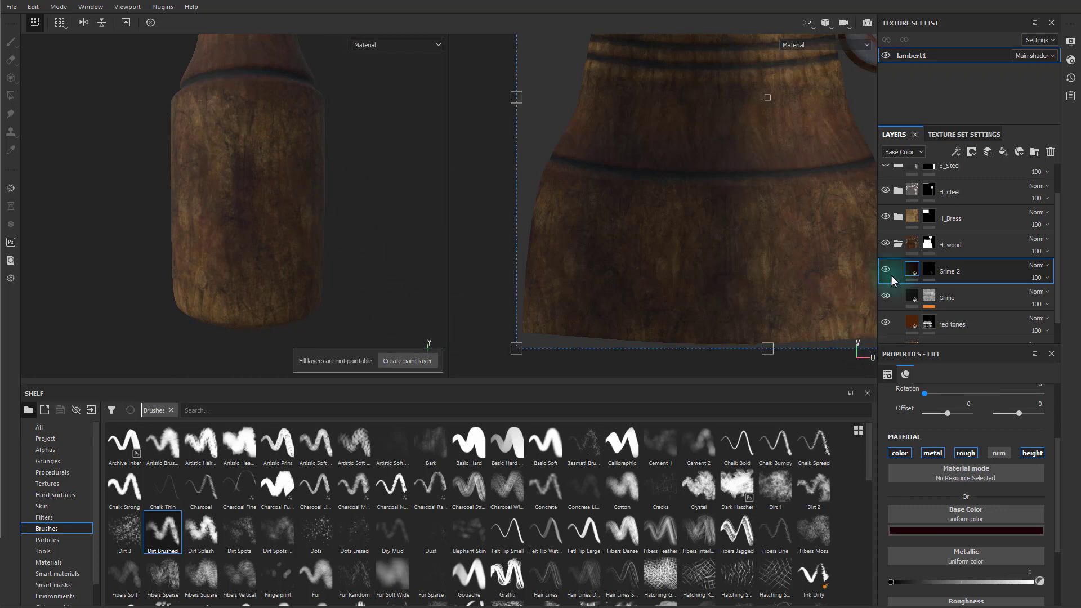
{"action": "left_click", "coordinate": [928, 271]}
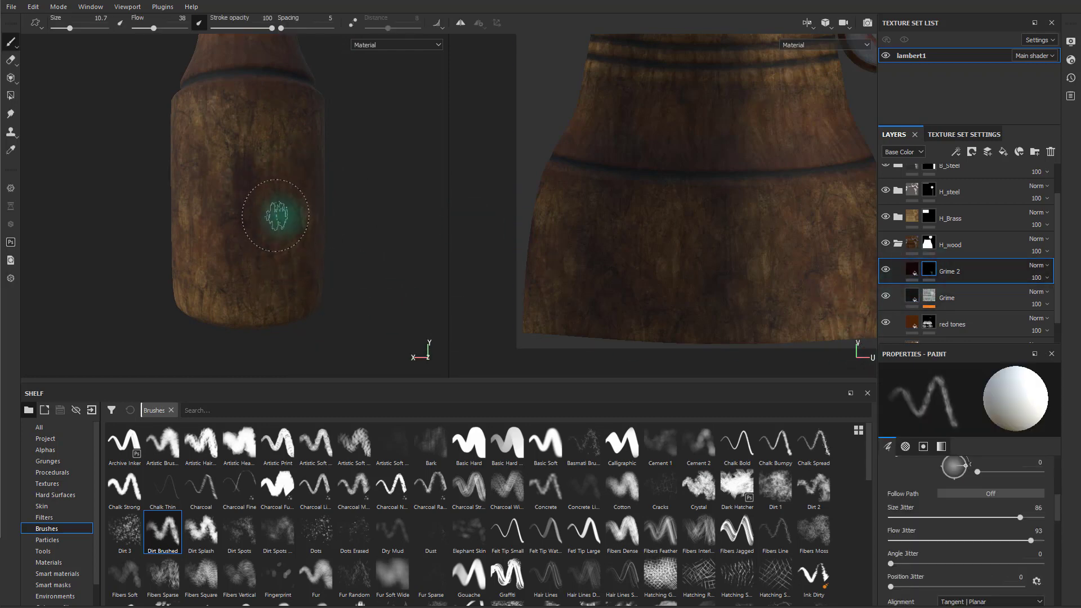
{"action": "key", "text": "bracketright"}
{"action": "key", "text": "bracketright"}
{"action": "key", "text": "bracketright"}
{"action": "left_click_drag", "start_coordinate": [372, 236], "coordinate": [333, 225], "text": "alt"}
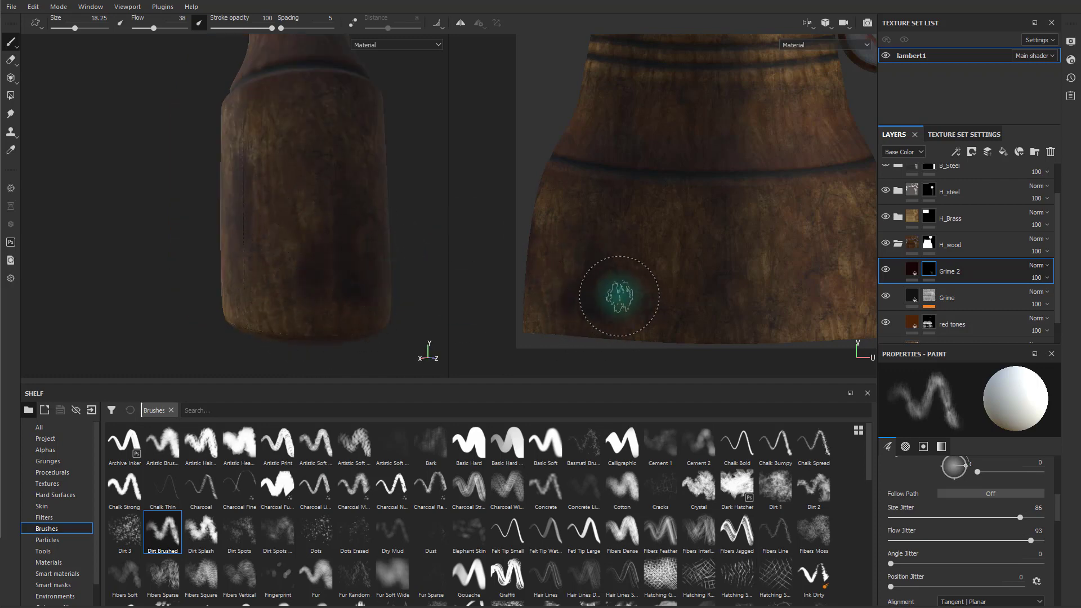
{"action": "mouse_move", "coordinate": [423, 232]}
{"action": "left_mouse_down", "text": "alt"}
{"action": "mouse_move", "coordinate": [338, 231]}
{"action": "mouse_move", "coordinate": [332, 203]}
{"action": "left_mouse_up", "text": "alt"}
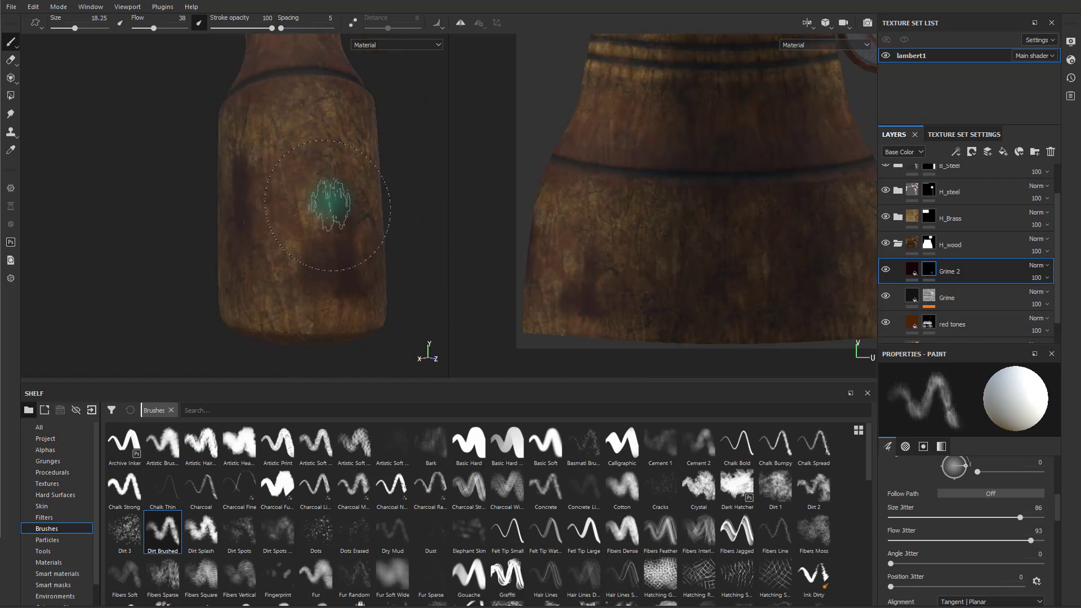
- Set the brush size to 41.9 and grayscale to 0.2374, and paint broad, faint grime on another side of the main body
{"action": "mouse_move", "coordinate": [288, 197]}
{"action": "right_mouse_down", "text": "ctrl"}
{"action": "mouse_move", "coordinate": [285, 188]}
{"action": "mouse_move", "coordinate": [285, 200]}
{"action": "right_mouse_up", "text": "ctrl"}
{"action": "scroll", "coordinate": [1014, 573], "scroll_direction": "down", "scroll_amount": 5}
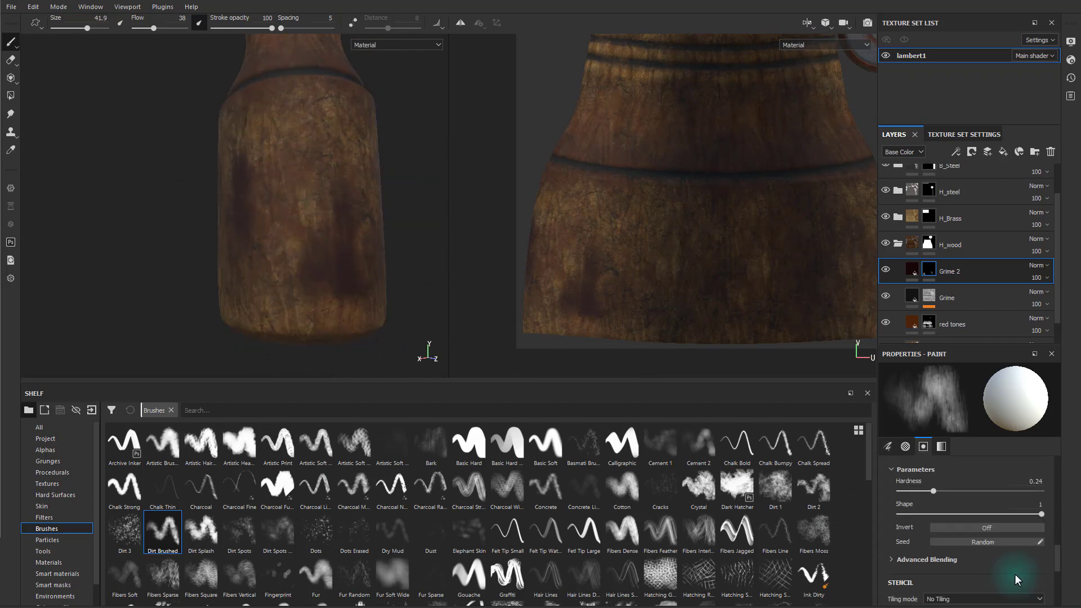
{"action": "scroll", "coordinate": [1010, 532], "scroll_direction": "down", "scroll_amount": 6}
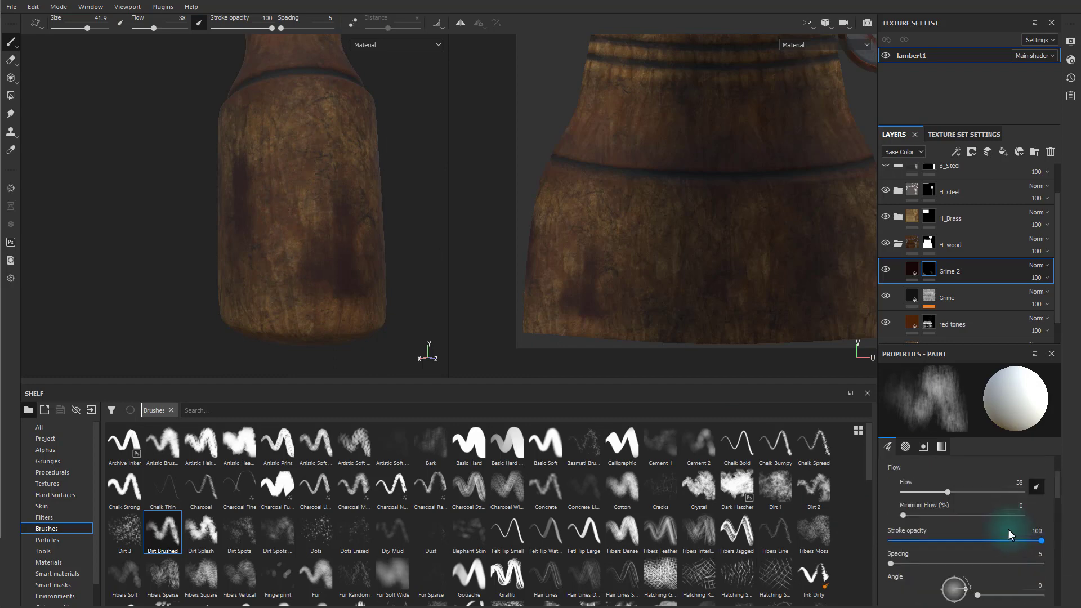
{"action": "left_click_drag", "start_coordinate": [1028, 510], "coordinate": [922, 509]}
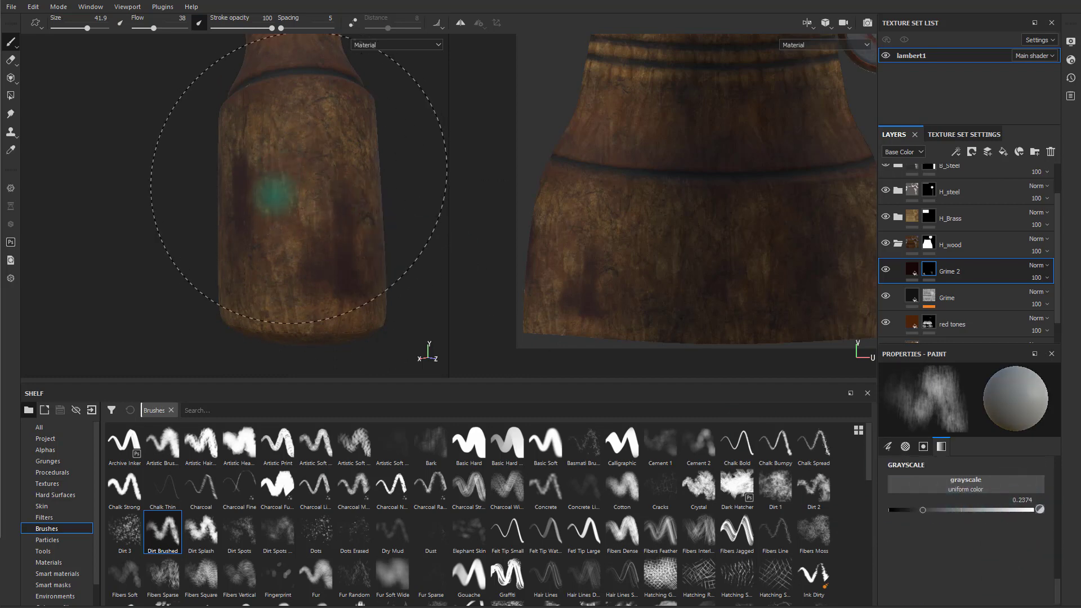
{"action": "left_click_drag", "start_coordinate": [366, 239], "coordinate": [185, 219], "text": "alt"}
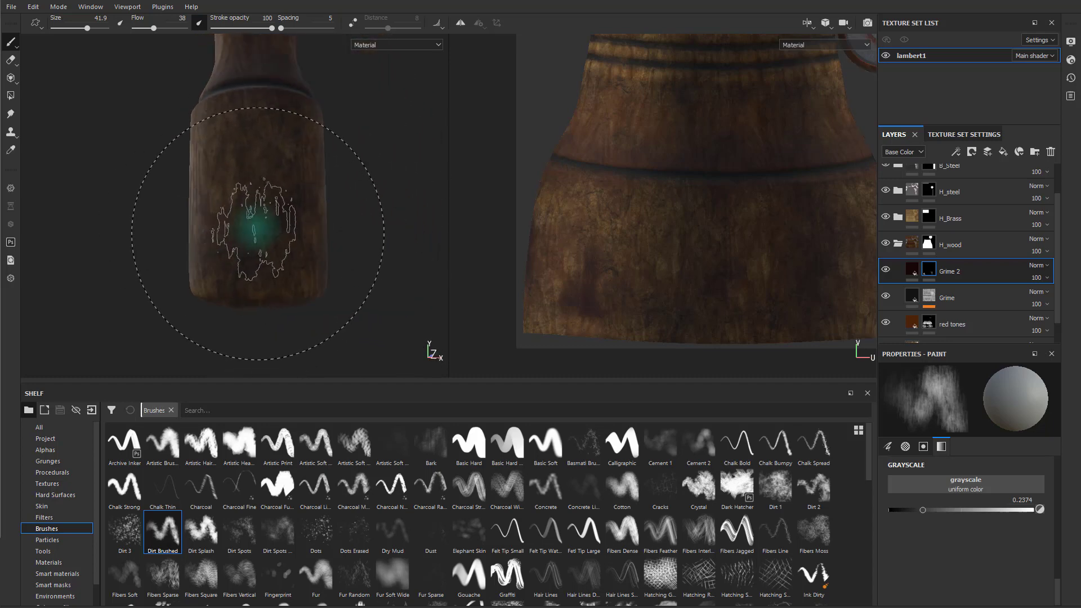
{"action": "mouse_move", "coordinate": [322, 225]}
{"action": "right_mouse_down", "text": "shift"}
{"action": "mouse_move", "coordinate": [270, 220]}
{"action": "mouse_move", "coordinate": [248, 194]}
{"action": "right_mouse_up", "text": "shift"}
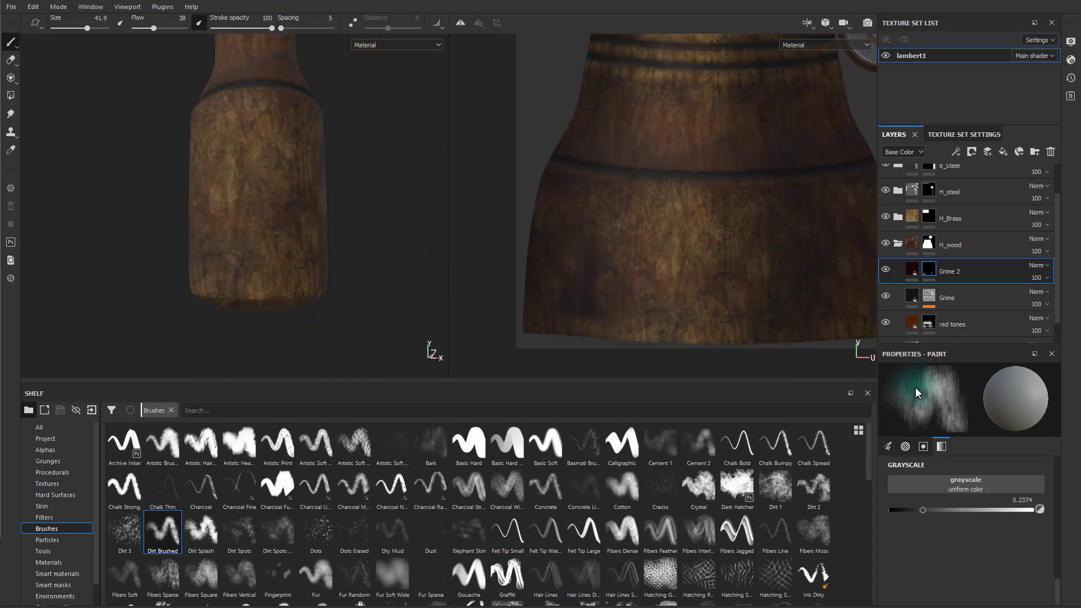
- Set the brush flow to 100 and grayscale to 0.6654, and paint stronger grime toward the handle's bottom end
{"action": "left_click", "coordinate": [905, 446]}
{"action": "scroll", "coordinate": [940, 555], "scroll_direction": "up", "scroll_amount": 5}
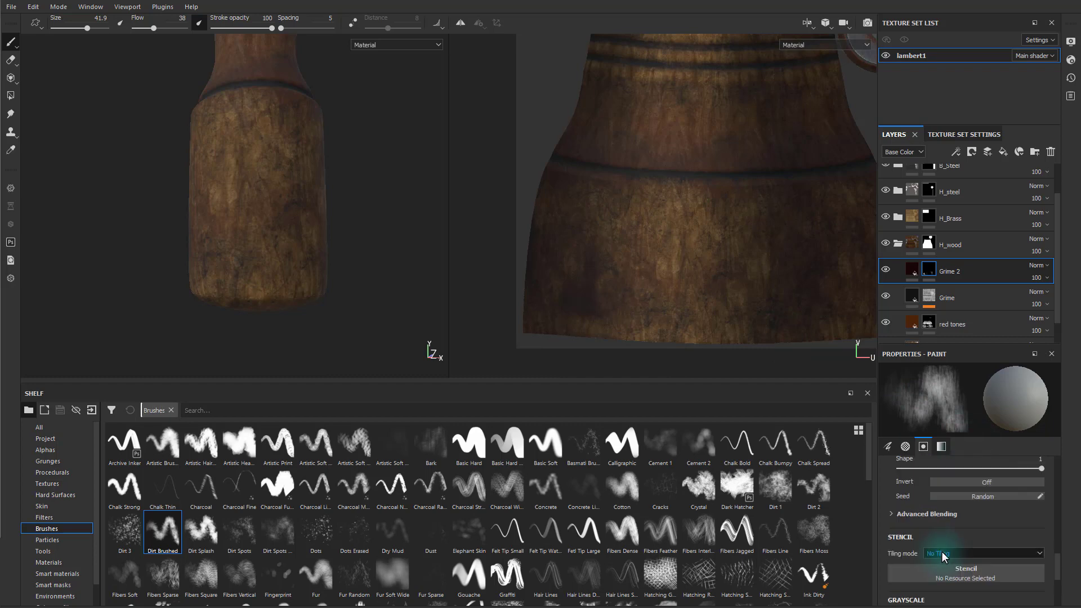
{"action": "scroll", "coordinate": [953, 521], "scroll_direction": "up", "scroll_amount": 5}
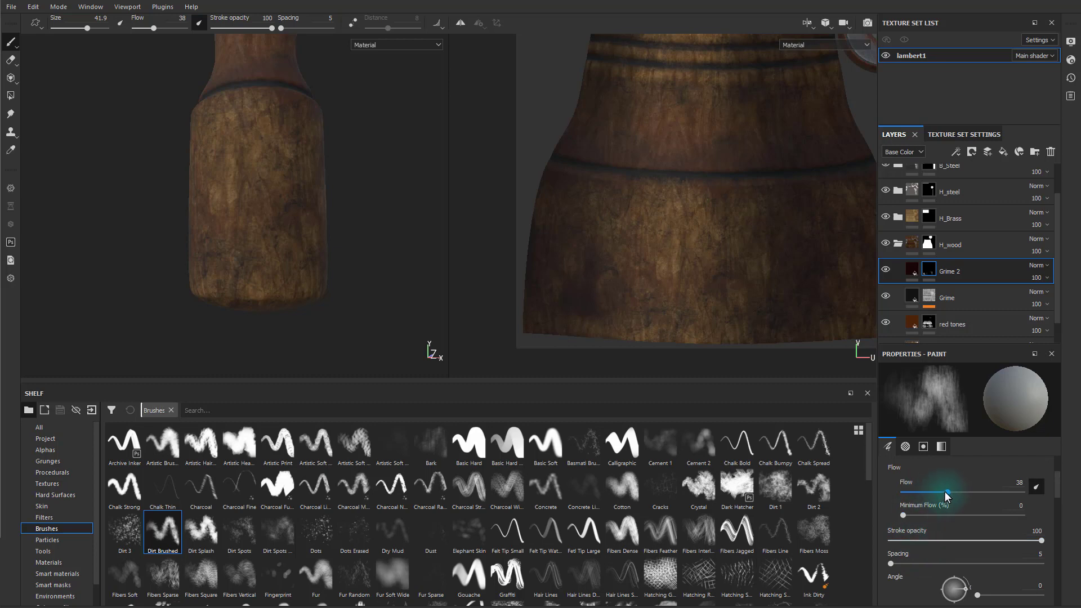
{"action": "left_click_drag", "start_coordinate": [947, 492], "coordinate": [1022, 491]}
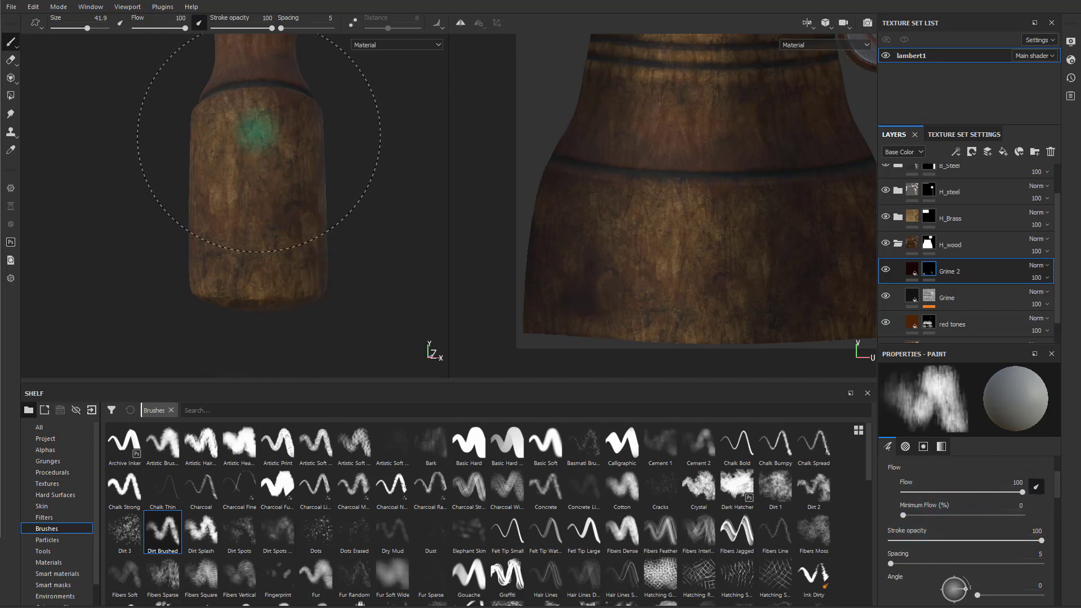
{"action": "scroll", "coordinate": [970, 572], "scroll_direction": "down", "scroll_amount": 5}
{"action": "scroll", "coordinate": [970, 572], "scroll_direction": "down", "scroll_amount": 5}
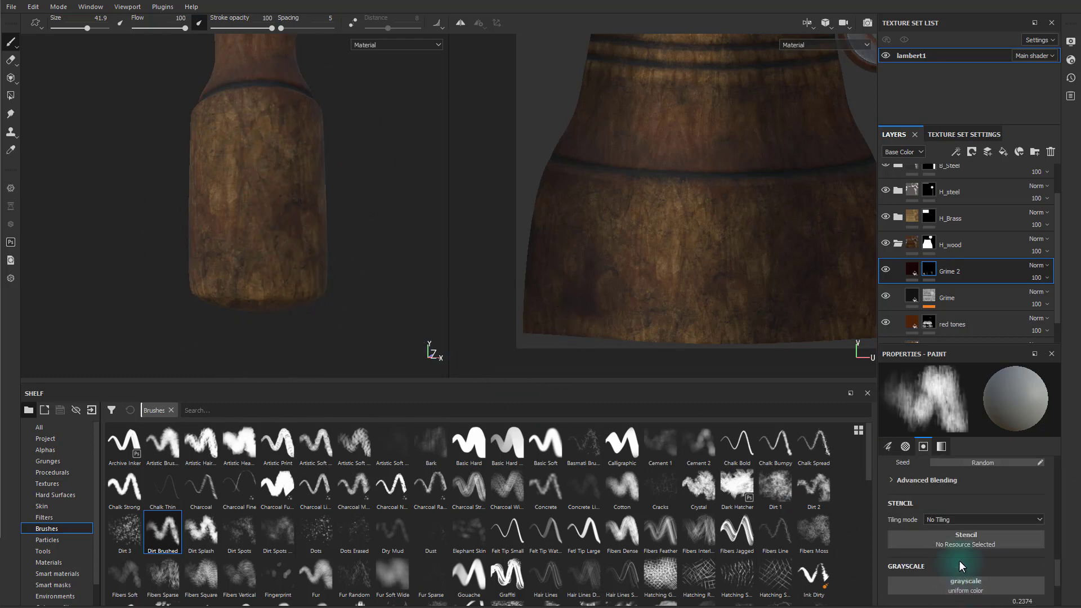
{"action": "left_click_drag", "start_coordinate": [942, 509], "coordinate": [984, 509]}
{"action": "left_click", "coordinate": [246, 299]}
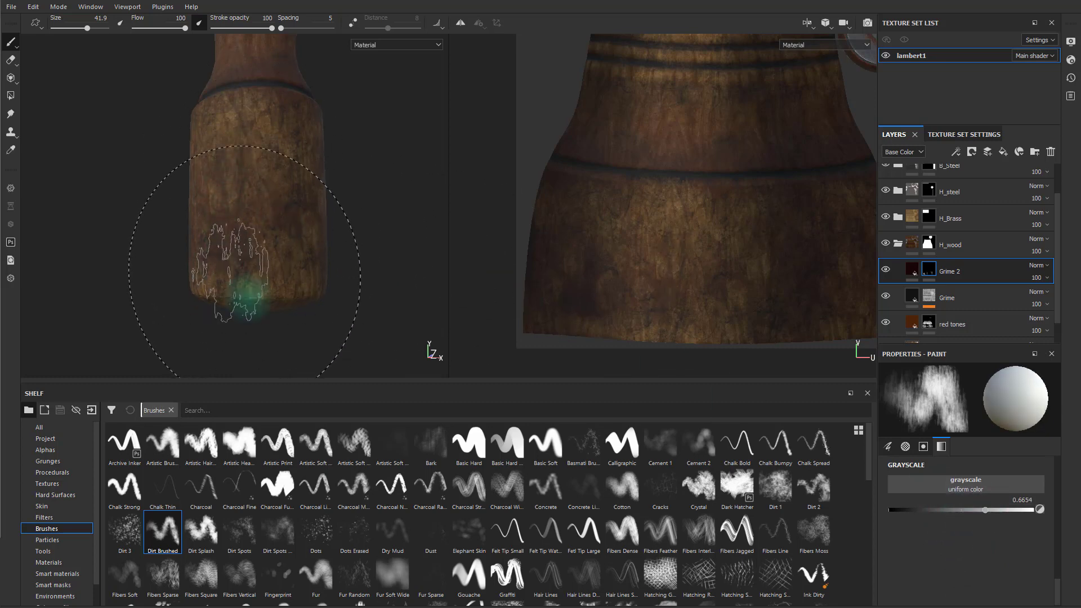
- Set the brush's Position Jitter to 19 and reduce its size to 20
{"action": "left_click_drag", "start_coordinate": [361, 321], "coordinate": [426, 302], "text": "alt"}
{"action": "scroll", "coordinate": [990, 557], "scroll_direction": "up", "scroll_amount": 5}
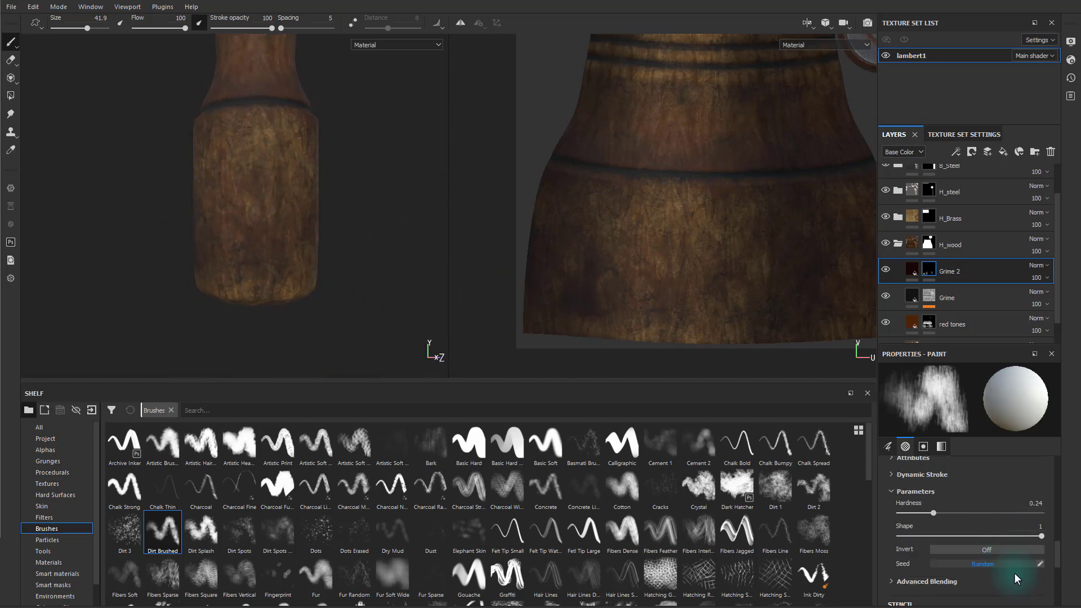
{"action": "mouse_move", "coordinate": [896, 502]}
{"action": "left_mouse_down"}
{"action": "mouse_move", "coordinate": [995, 506]}
{"action": "mouse_move", "coordinate": [915, 507]}
{"action": "left_mouse_up"}
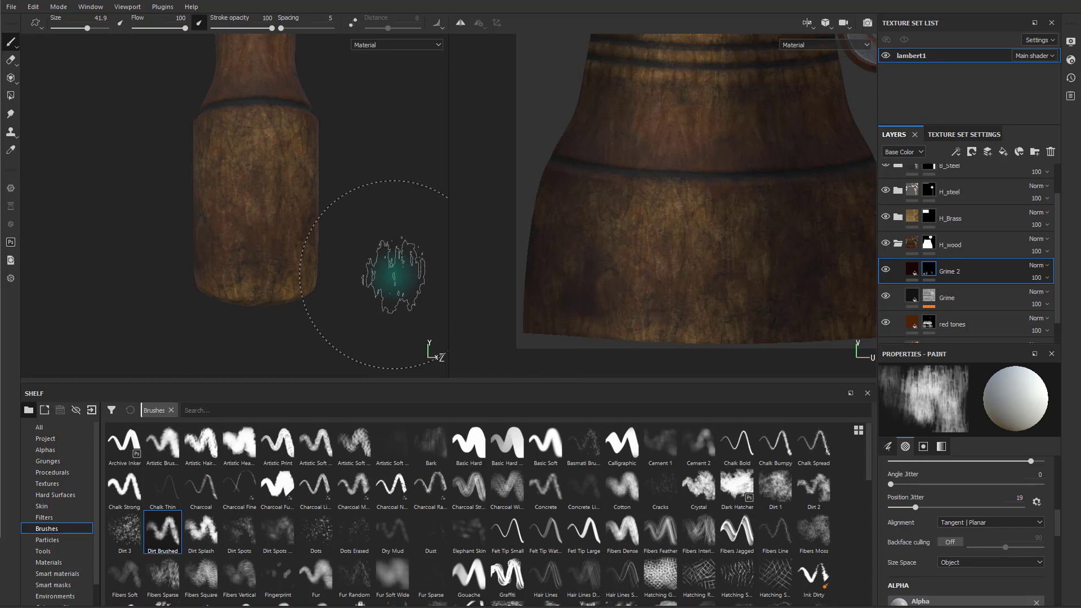
{"action": "key", "text": "bracketleft"}
{"action": "key", "text": "bracketleft"}
{"action": "key", "text": "bracketleft"}
{"action": "key", "text": "bracketleft"}
{"action": "key", "text": "bracketleft"}
{"action": "key", "text": "bracketleft"}
{"action": "key", "text": "bracketleft"}
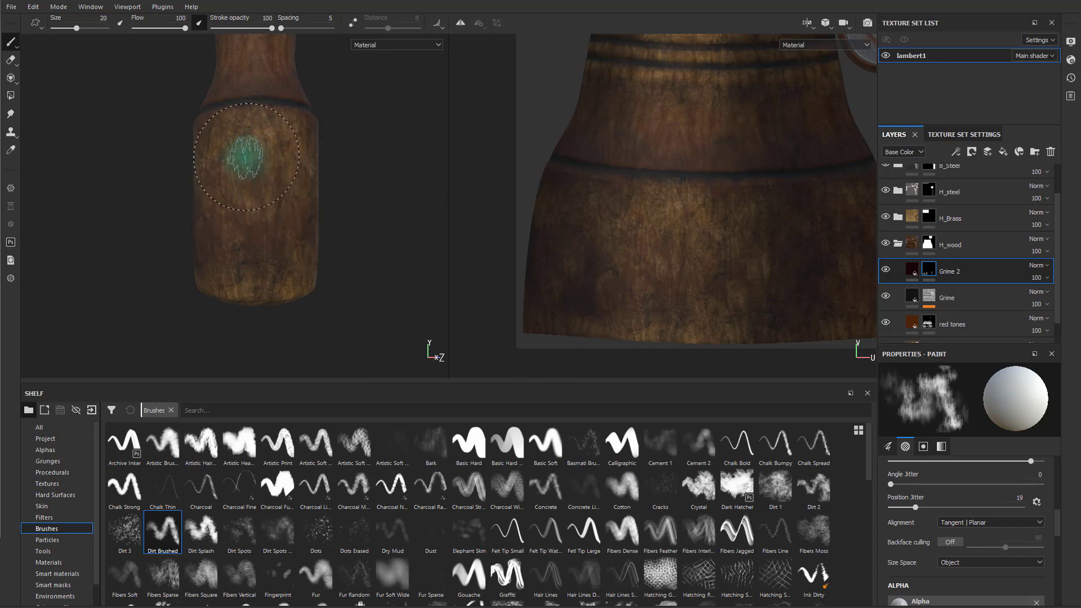
- Paint scattered grime patches around the other sides of the handle's main body on the Grime 2 mask
{"action": "mouse_move", "coordinate": [346, 228]}
{"action": "left_mouse_down", "text": "alt"}
{"action": "mouse_move", "coordinate": [471, 223]}
{"action": "mouse_move", "coordinate": [411, 241]}
{"action": "left_mouse_up", "text": "alt"}
{"action": "right_click_drag", "start_coordinate": [343, 244], "coordinate": [271, 237], "text": "shift"}
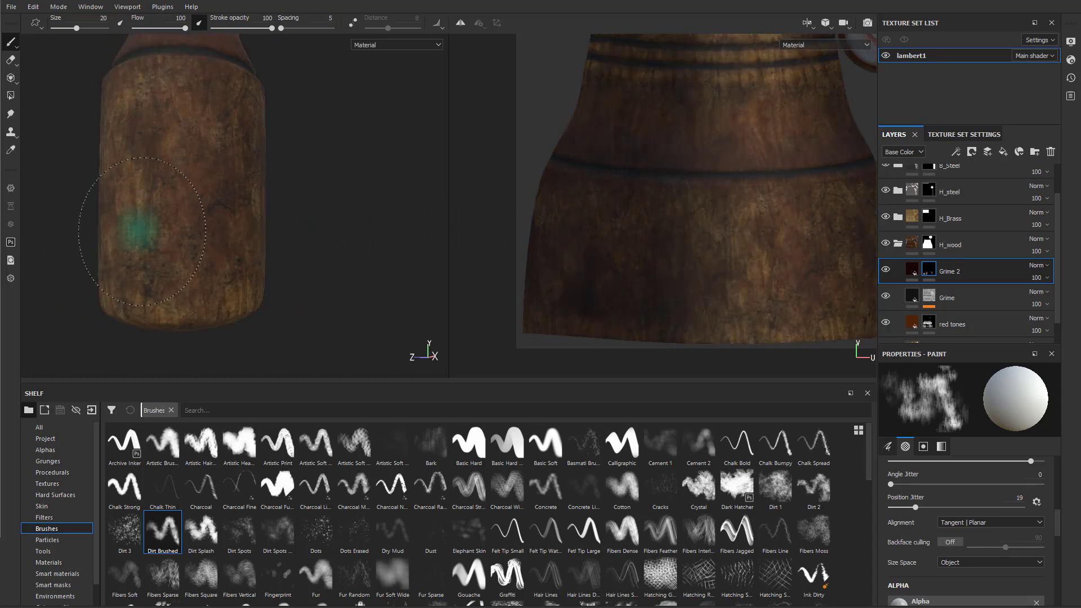
{"action": "left_click_drag", "start_coordinate": [298, 232], "coordinate": [397, 256], "text": "alt"}
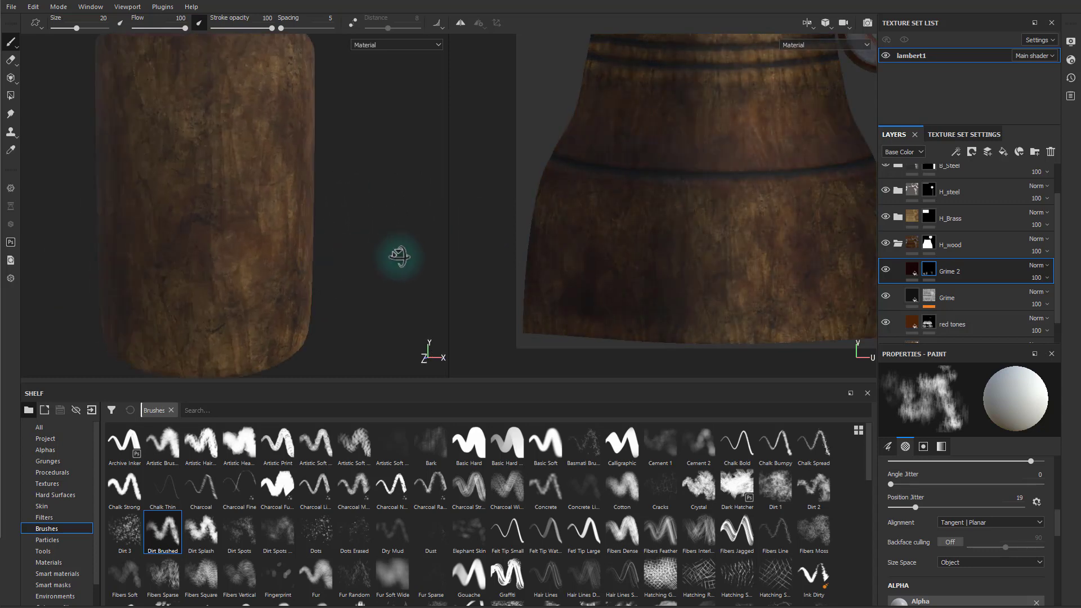
{"action": "right_click_drag", "start_coordinate": [398, 256], "coordinate": [315, 242], "text": "alt"}
{"action": "left_click_drag", "start_coordinate": [322, 270], "coordinate": [304, 243], "text": "alt"}
{"action": "mouse_move", "coordinate": [304, 243]}
{"action": "right_mouse_down", "text": "shift"}
{"action": "mouse_move", "coordinate": [370, 244]}
{"action": "mouse_move", "coordinate": [314, 253]}
{"action": "right_mouse_up", "text": "shift"}
{"action": "left_click_drag", "start_coordinate": [323, 259], "coordinate": [544, 251], "text": "alt"}
{"action": "middle_click_drag", "start_coordinate": [342, 263], "coordinate": [265, 247], "text": "alt"}
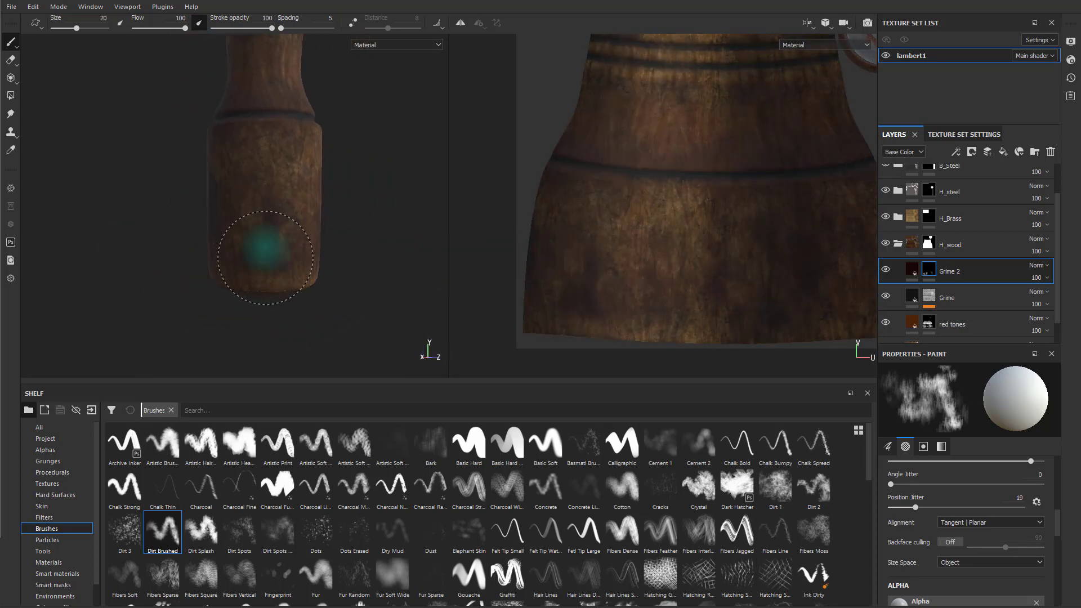
- Set the brush grayscale to 1 and paint heavy grime patches around the lower half of the handle's main body
{"action": "scroll", "coordinate": [936, 549], "scroll_direction": "down", "scroll_amount": 10}
{"action": "left_click_drag", "start_coordinate": [929, 510], "coordinate": [811, 504]}
{"action": "left_click", "coordinate": [1032, 509]}
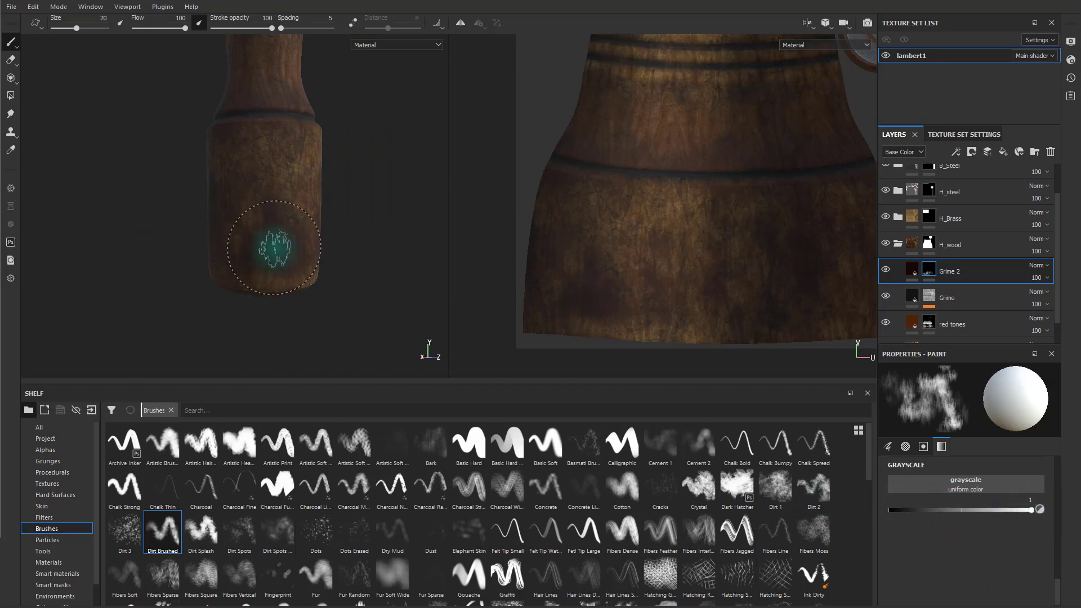
{"action": "left_click_drag", "start_coordinate": [376, 312], "coordinate": [391, 330], "text": "alt"}
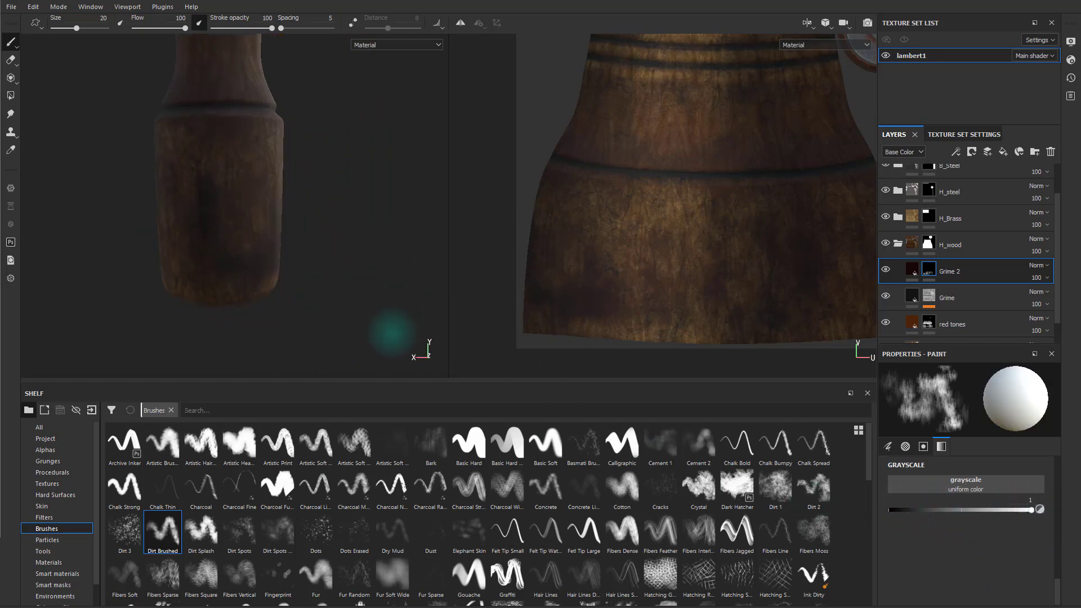
{"action": "right_click_drag", "start_coordinate": [391, 330], "coordinate": [112, 256], "text": "alt"}
{"action": "right_click_drag", "start_coordinate": [302, 265], "coordinate": [313, 265], "text": "shift"}
{"action": "right_click_drag", "start_coordinate": [227, 269], "coordinate": [891, 291], "text": "alt"}
- Change the Grime 2 fill layer's base color to near black and select the Wood Rough layer
{"action": "left_click", "coordinate": [907, 270]}
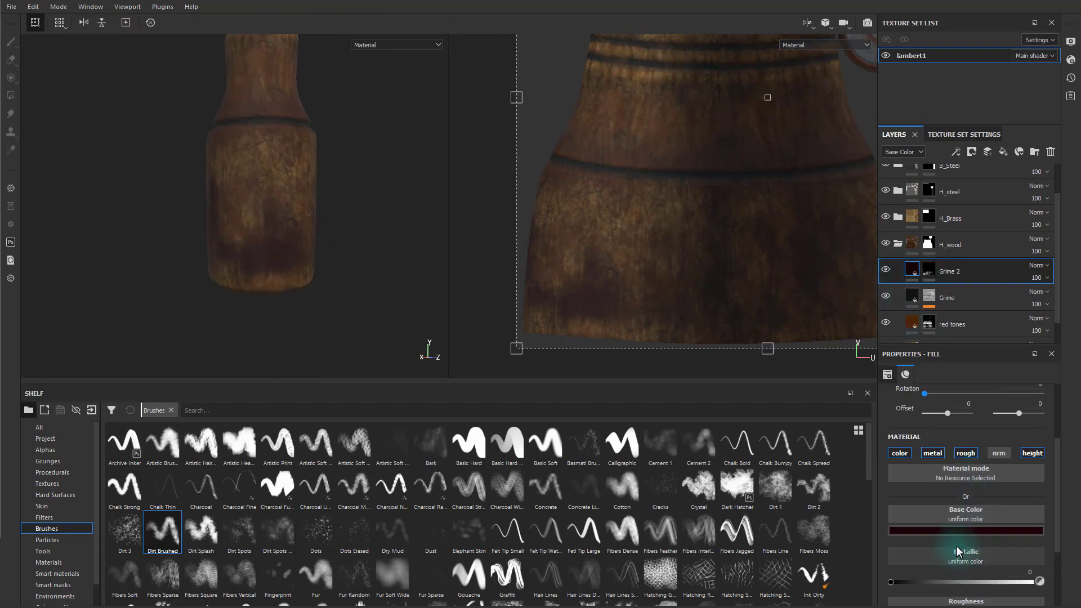
{"action": "left_click", "coordinate": [960, 530]}
{"action": "left_click", "coordinate": [1018, 541]}
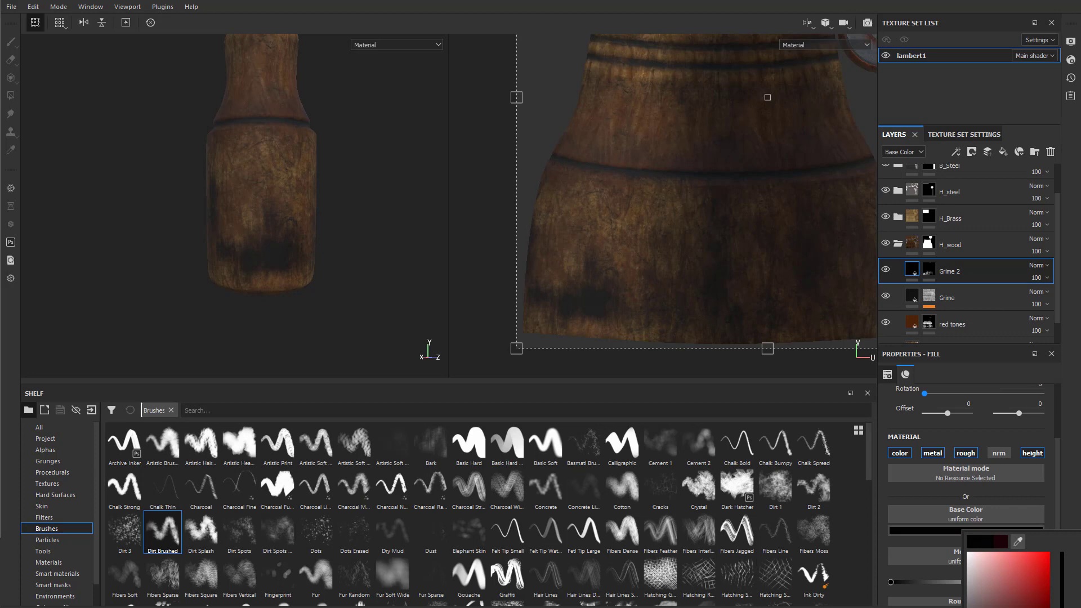
{"action": "left_click", "coordinate": [1036, 432]}
{"action": "left_click", "coordinate": [1025, 453]}
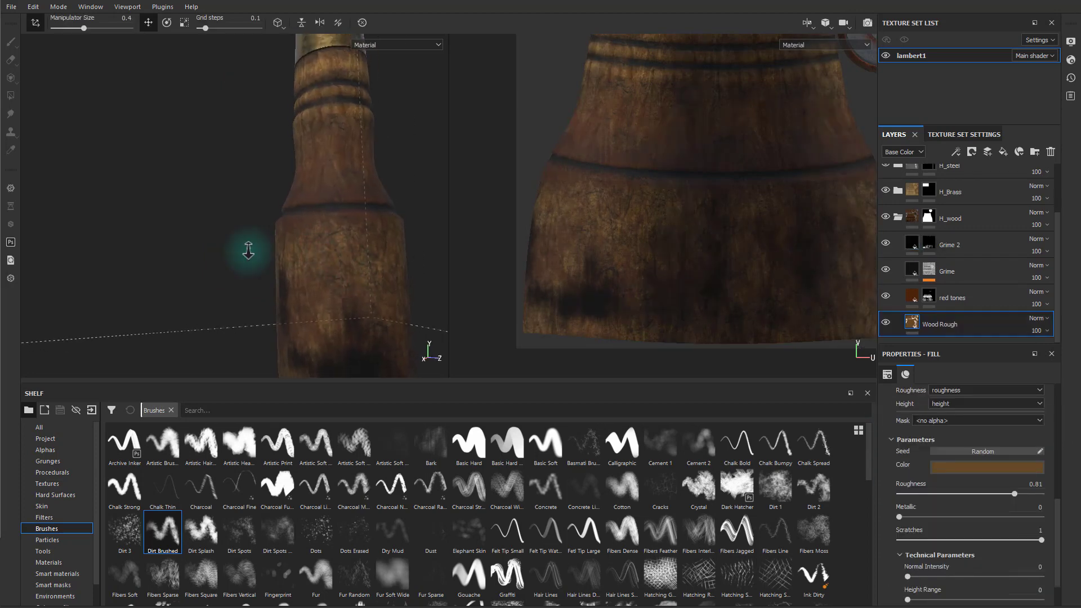
{"action": "right_click_drag", "start_coordinate": [248, 251], "coordinate": [152, 238], "text": "alt"}
{"action": "middle_click_drag", "start_coordinate": [362, 287], "coordinate": [349, 239], "text": "alt"}
{"action": "mouse_move", "coordinate": [349, 239]}
{"action": "left_mouse_down", "text": "alt"}
{"action": "mouse_move", "coordinate": [397, 261]}
{"action": "mouse_move", "coordinate": [588, 241]}
{"action": "mouse_move", "coordinate": [350, 248]}
{"action": "left_mouse_up", "text": "alt"}
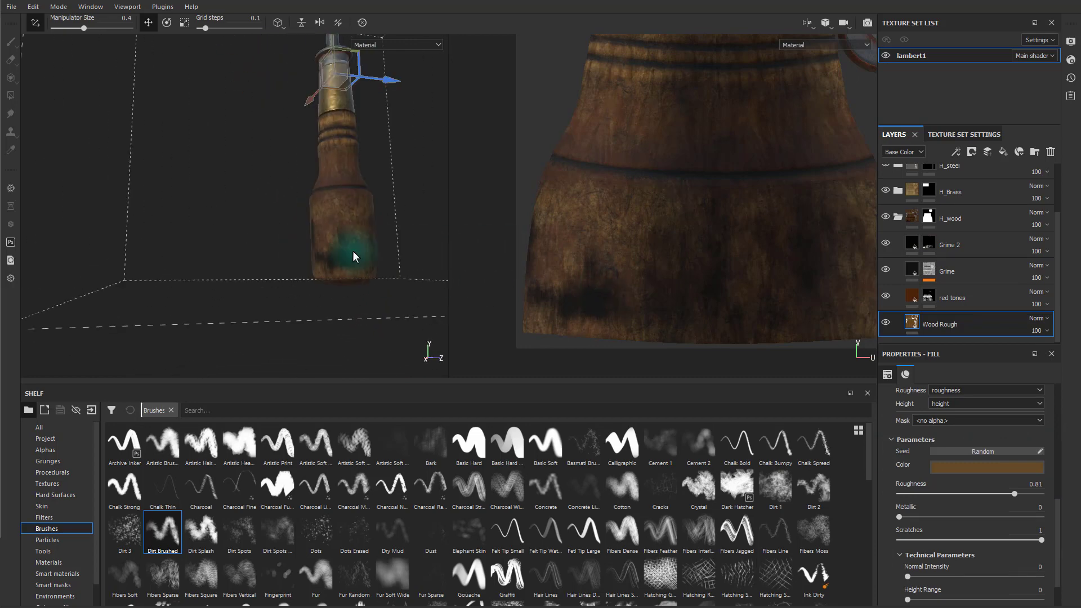
- Lower the Grime 2 layer's opacity to 72
{"action": "left_click", "coordinate": [988, 297]}
{"action": "left_click", "coordinate": [1000, 270]}
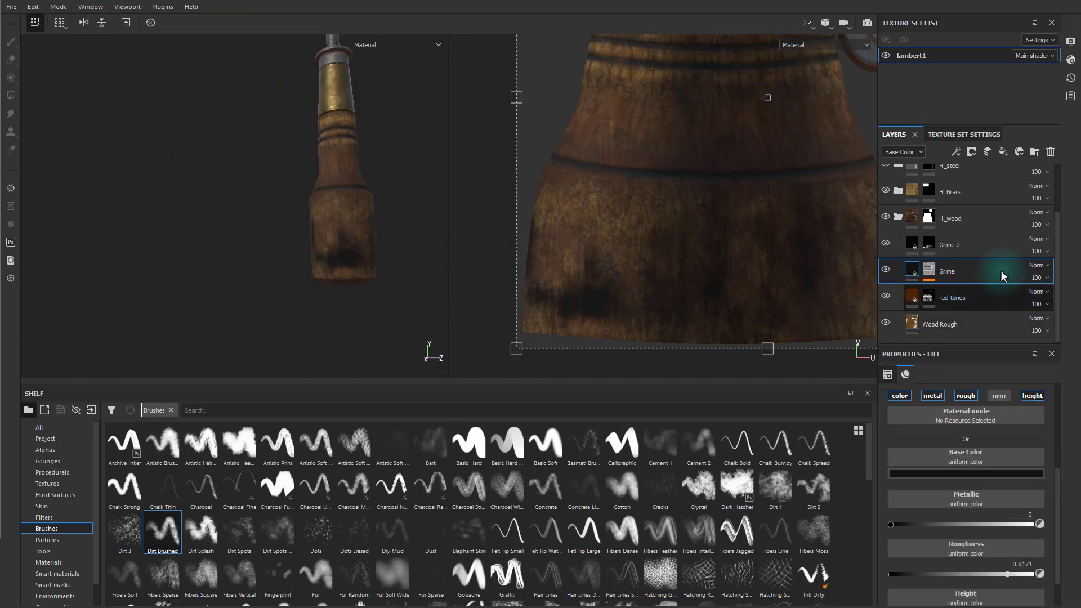
{"action": "left_click", "coordinate": [1013, 245]}
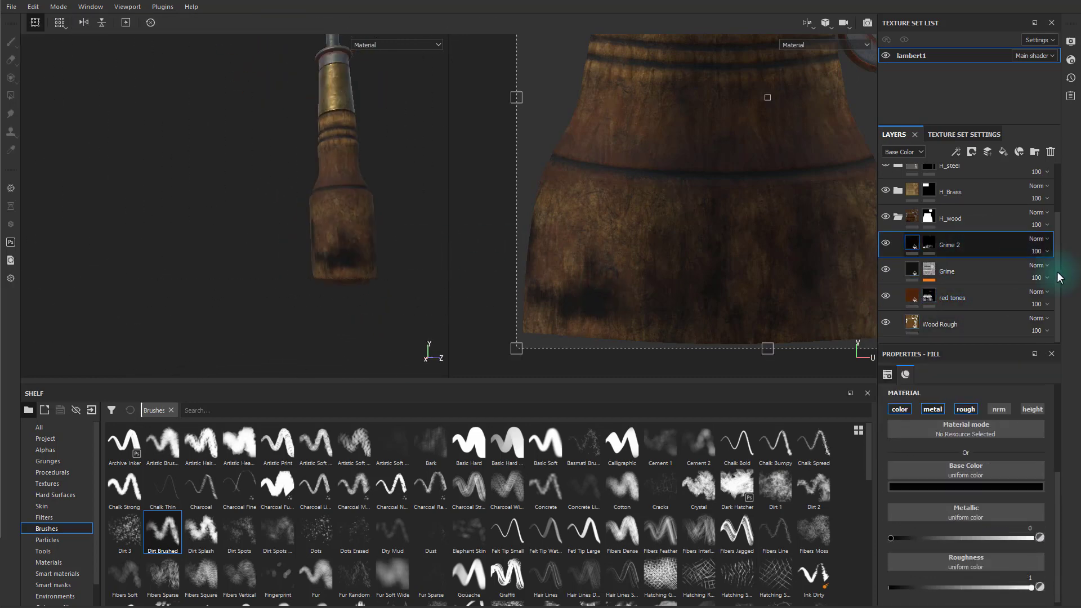
{"action": "left_click", "coordinate": [1036, 251]}
{"action": "left_click_drag", "start_coordinate": [1077, 276], "coordinate": [1067, 275]}
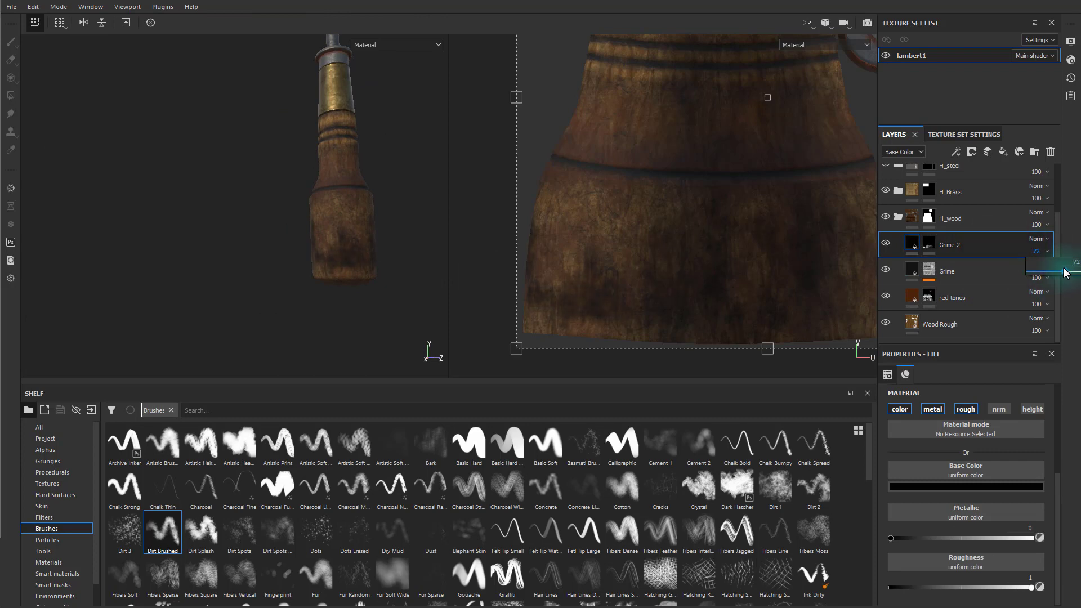
{"action": "mouse_move", "coordinate": [304, 232]}
{"action": "left_mouse_down", "text": "alt"}
{"action": "mouse_move", "coordinate": [545, 236]}
{"action": "mouse_move", "coordinate": [380, 242]}
{"action": "left_mouse_up", "text": "alt"}
{"action": "mouse_move", "coordinate": [380, 241]}
{"action": "right_mouse_down", "text": "shift"}
{"action": "mouse_move", "coordinate": [331, 233]}
{"action": "mouse_move", "coordinate": [470, 242]}
{"action": "mouse_move", "coordinate": [451, 239]}
{"action": "mouse_move", "coordinate": [415, 299]}
{"action": "mouse_move", "coordinate": [442, 299]}
{"action": "right_mouse_up", "text": "shift"}
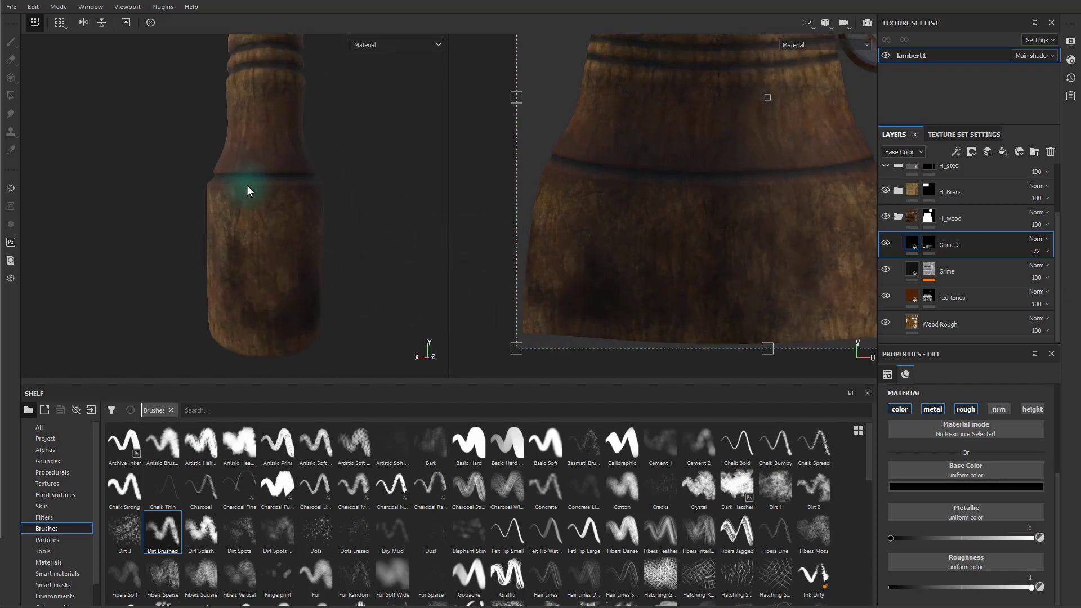
{"action": "middle_click_drag", "start_coordinate": [246, 185], "coordinate": [216, 243], "text": "alt"}
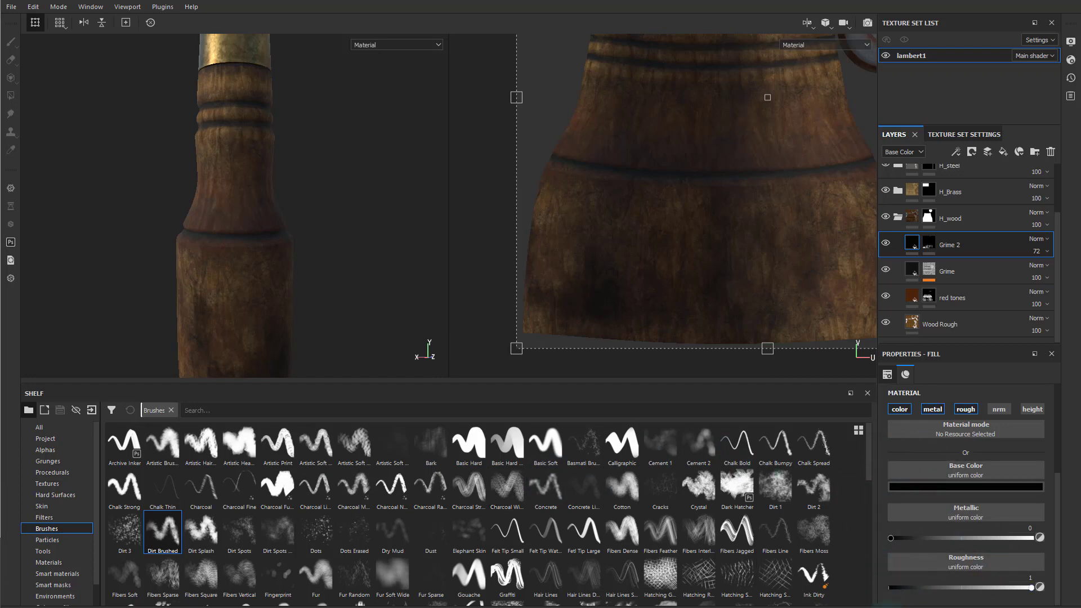
- Add a fill layer above Grime 2 and limit it to the roughness channel by disabling color, metal, normal and height
{"action": "left_click", "coordinate": [949, 234]}
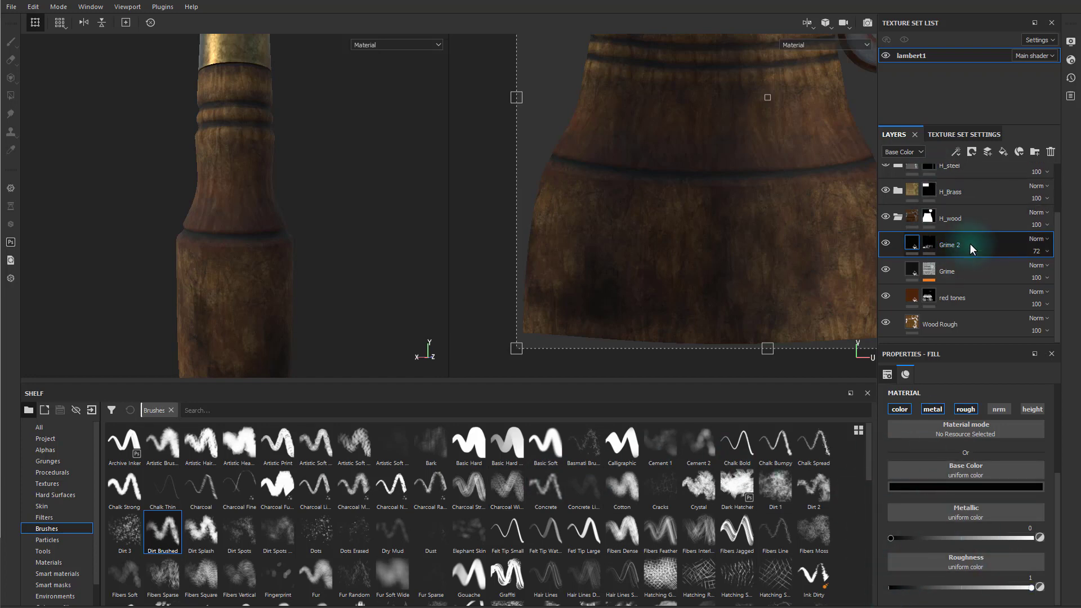
{"action": "left_click", "coordinate": [1003, 152]}
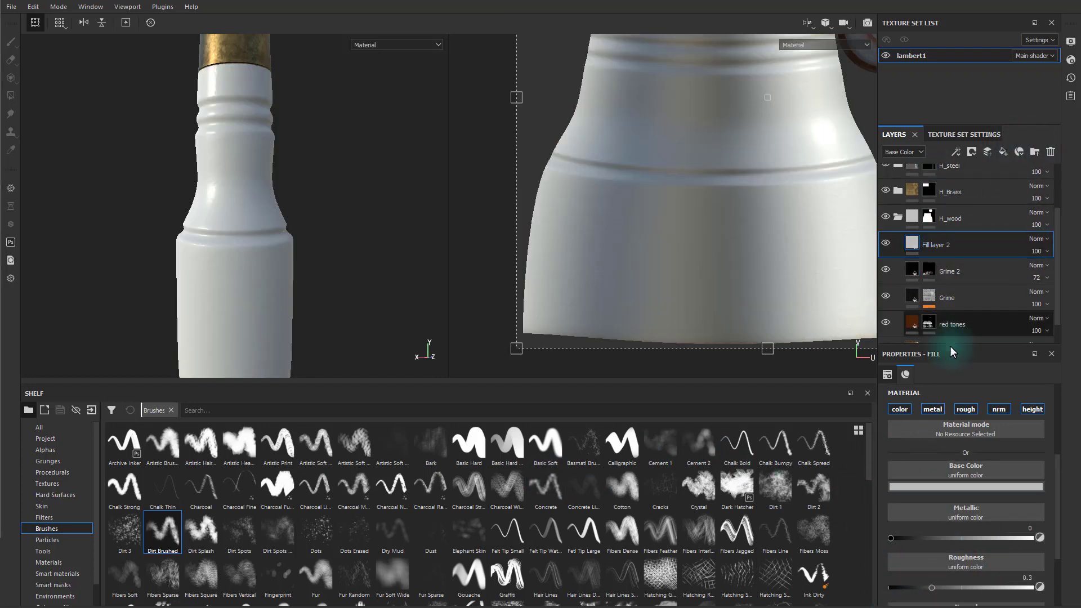
{"action": "left_click", "coordinate": [1030, 409]}
{"action": "left_click", "coordinate": [998, 410]}
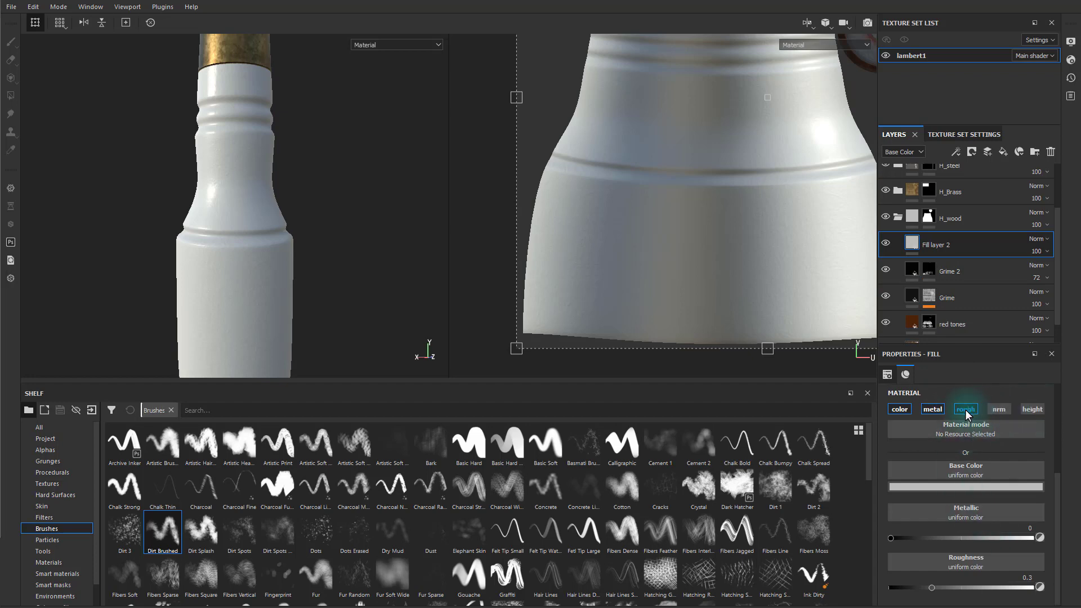
{"action": "left_click", "coordinate": [932, 409]}
{"action": "left_click", "coordinate": [899, 409]}
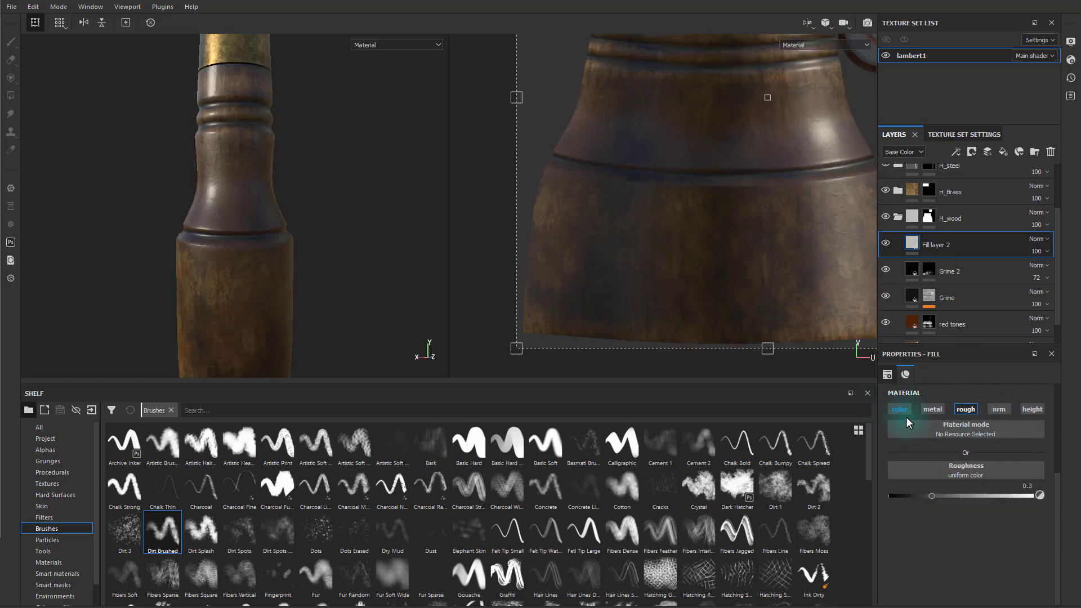
- Search the resources for "grunge scratc" and assign Grunge Dirt Scratchy as the new fill layer's roughness map
{"action": "left_click", "coordinate": [980, 469]}
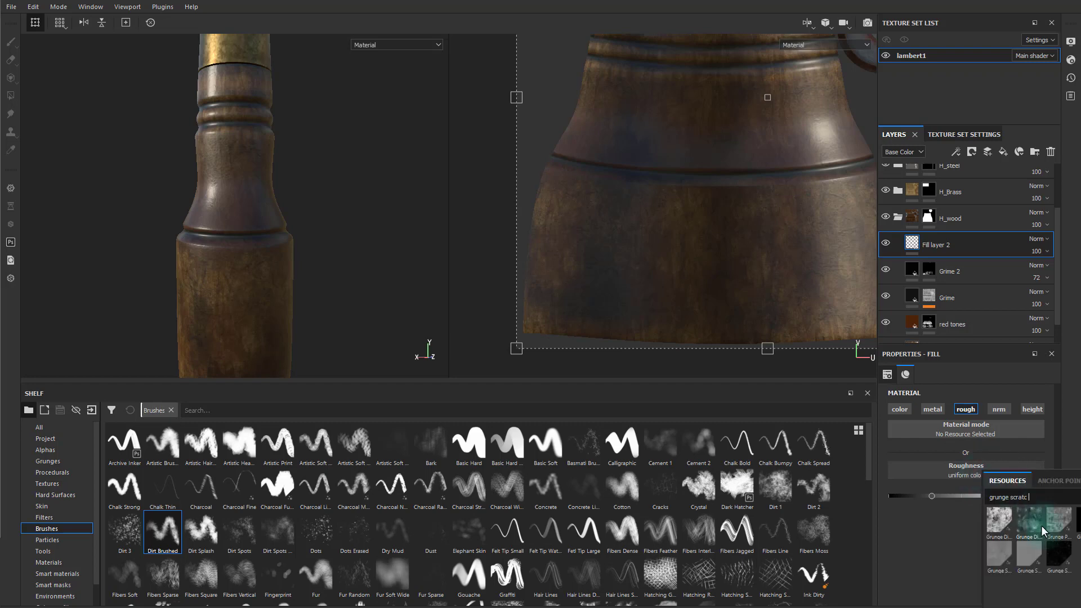
{"action": "mouse_move", "coordinate": [1018, 521]}
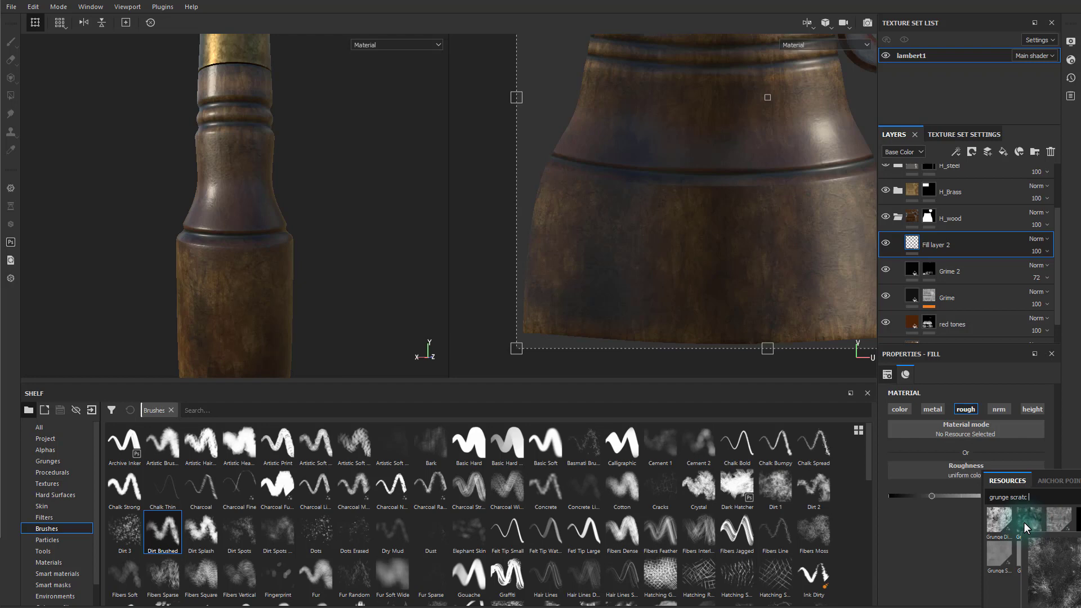
{"action": "left_click", "coordinate": [1023, 521]}
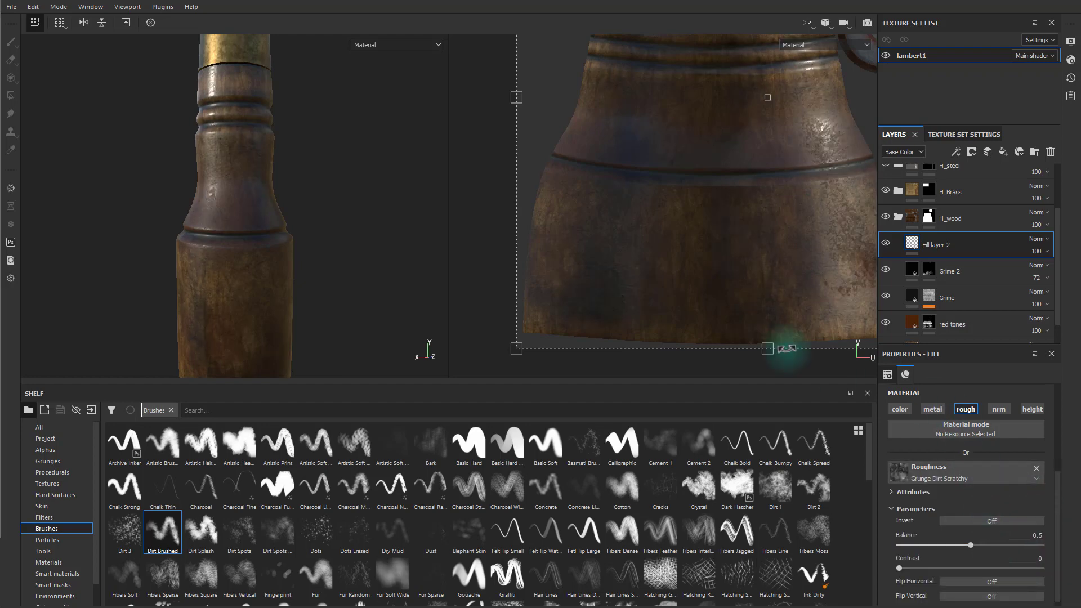
{"action": "left_click_drag", "start_coordinate": [373, 220], "coordinate": [388, 202], "text": "alt"}
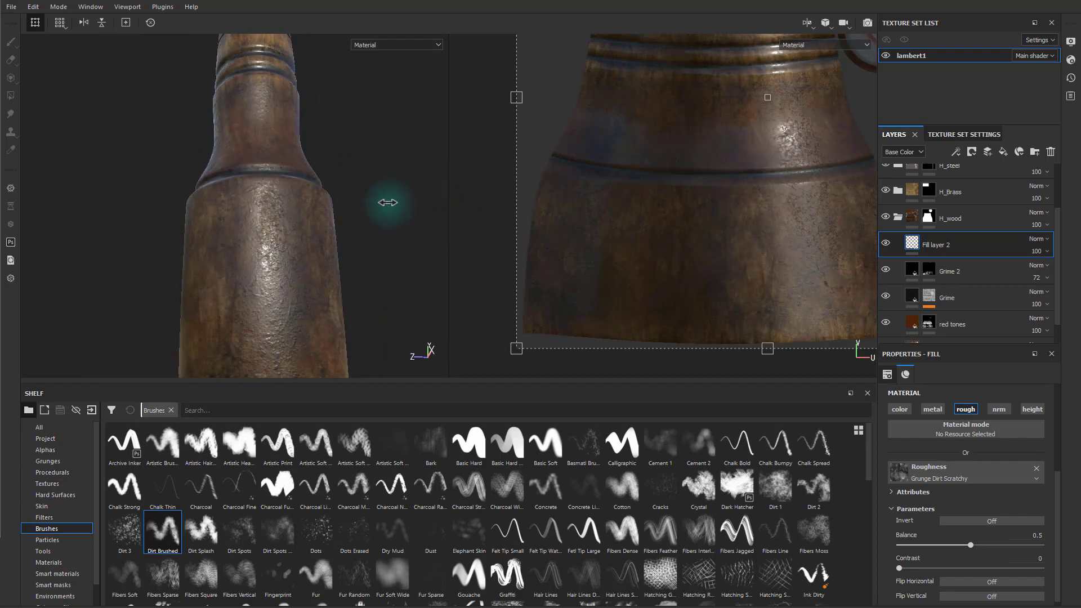
{"action": "mouse_move", "coordinate": [388, 202]}
{"action": "right_mouse_down", "text": "shift"}
{"action": "mouse_move", "coordinate": [405, 219]}
{"action": "mouse_move", "coordinate": [394, 213]}
{"action": "right_mouse_up", "text": "shift"}
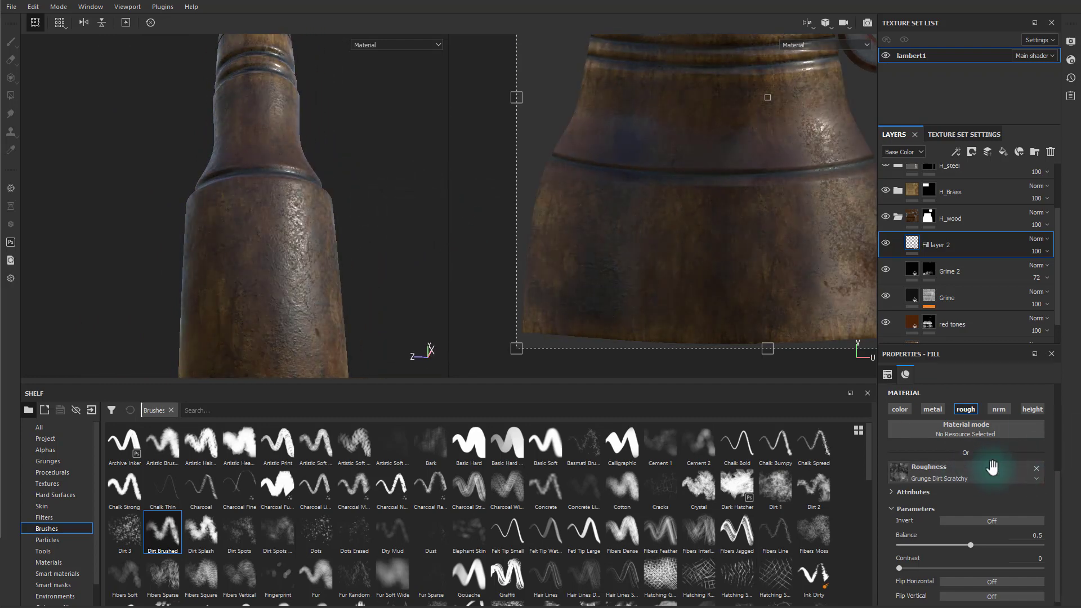
{"action": "left_click", "coordinate": [964, 469]}
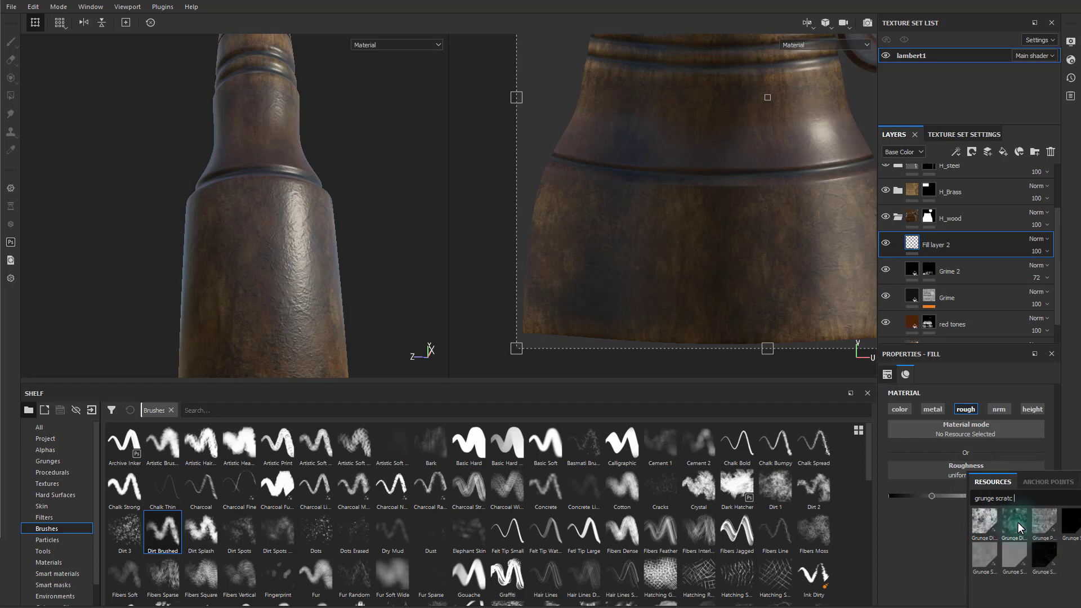
{"action": "left_click", "coordinate": [1017, 522]}
{"action": "left_click_drag", "start_coordinate": [381, 164], "coordinate": [347, 206], "text": "alt"}
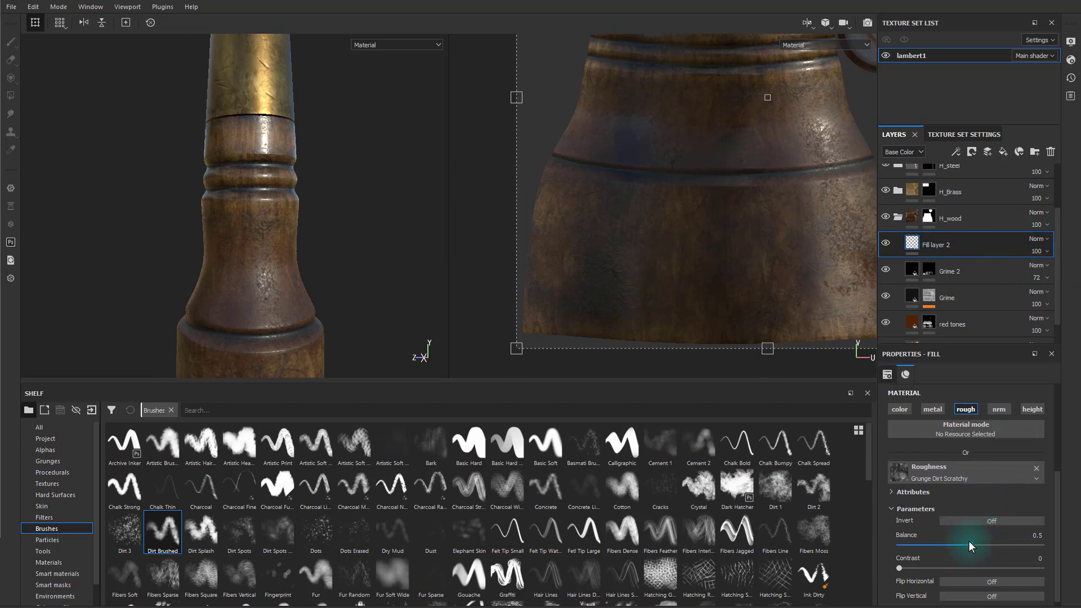
- Try the roughness grunge's Balance at 0.78, then reduce it to 0.67
{"action": "left_click_drag", "start_coordinate": [969, 545], "coordinate": [1008, 546]}
{"action": "left_click_drag", "start_coordinate": [422, 294], "coordinate": [332, 227], "text": "alt"}
{"action": "right_click_drag", "start_coordinate": [332, 227], "coordinate": [372, 237], "text": "shift"}
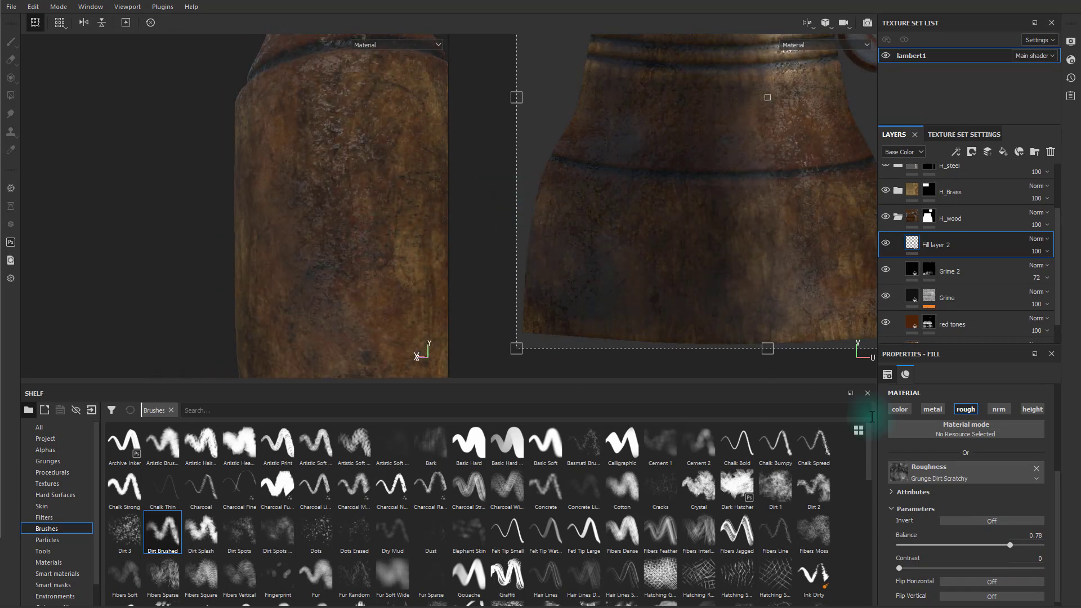
{"action": "left_click_drag", "start_coordinate": [1009, 545], "coordinate": [994, 544]}
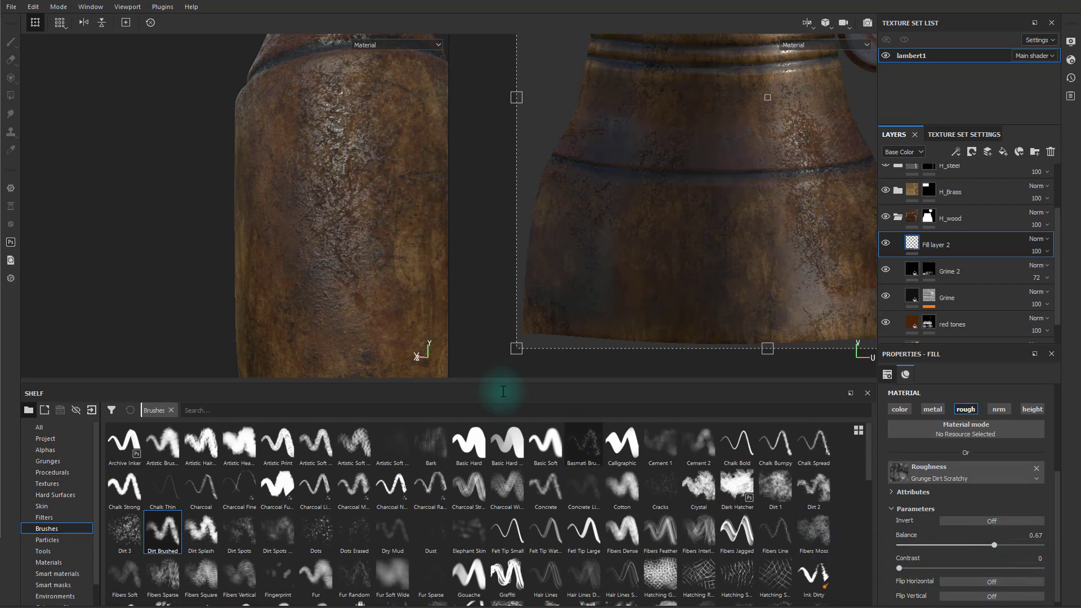
{"action": "left_click_drag", "start_coordinate": [442, 265], "coordinate": [321, 296], "text": "alt"}
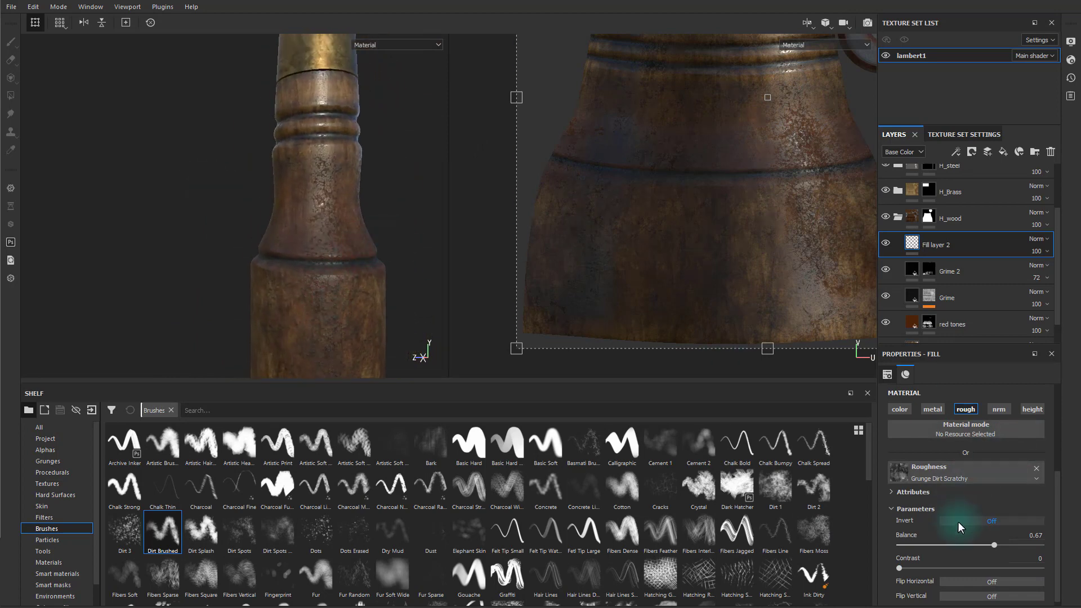
- Set the roughness fill layer's projection to Tri-planar projection
{"action": "scroll", "coordinate": [957, 522], "scroll_direction": "up", "scroll_amount": 5}
{"action": "left_click", "coordinate": [954, 413]}
{"action": "left_click", "coordinate": [950, 427]}
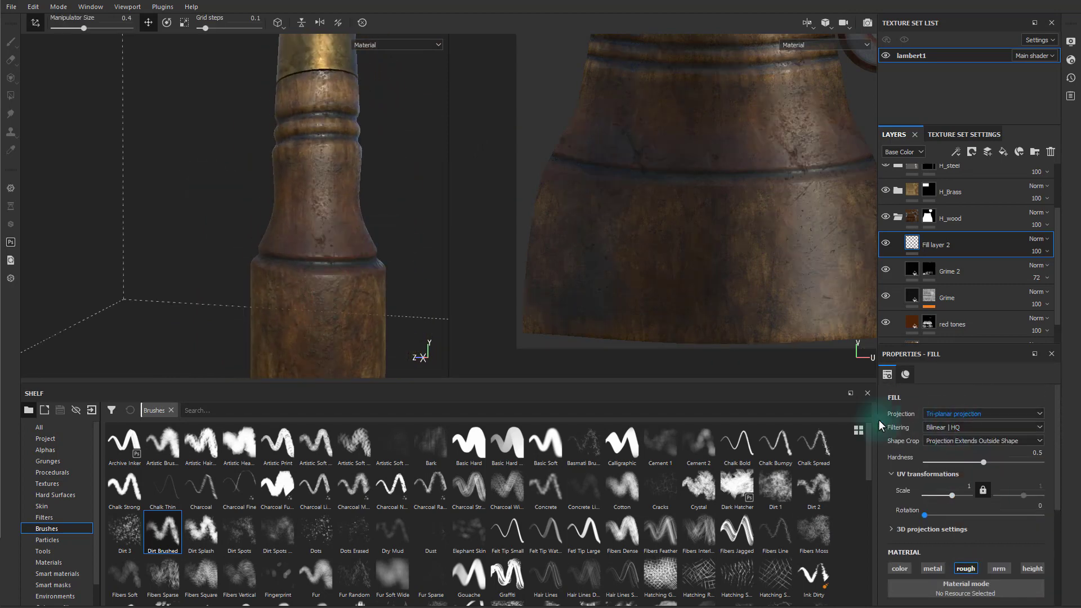
{"action": "left_click_drag", "start_coordinate": [340, 254], "coordinate": [356, 181], "text": "alt"}
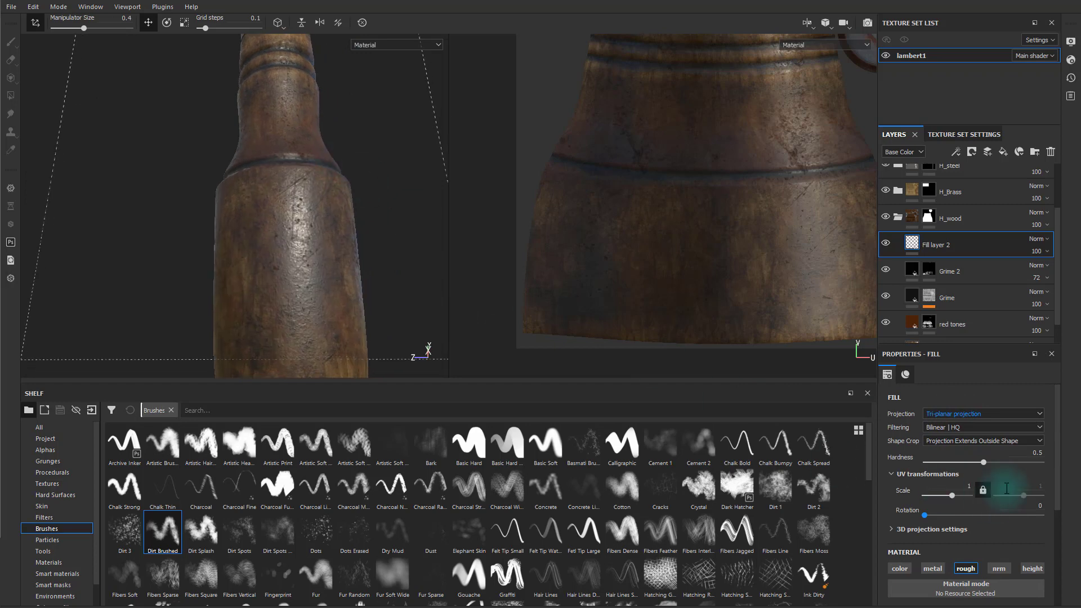
- Set the Balance of the Grunge Dirt Scratchy roughness map to 0.78
{"action": "scroll", "coordinate": [972, 548], "scroll_direction": "down", "scroll_amount": 3}
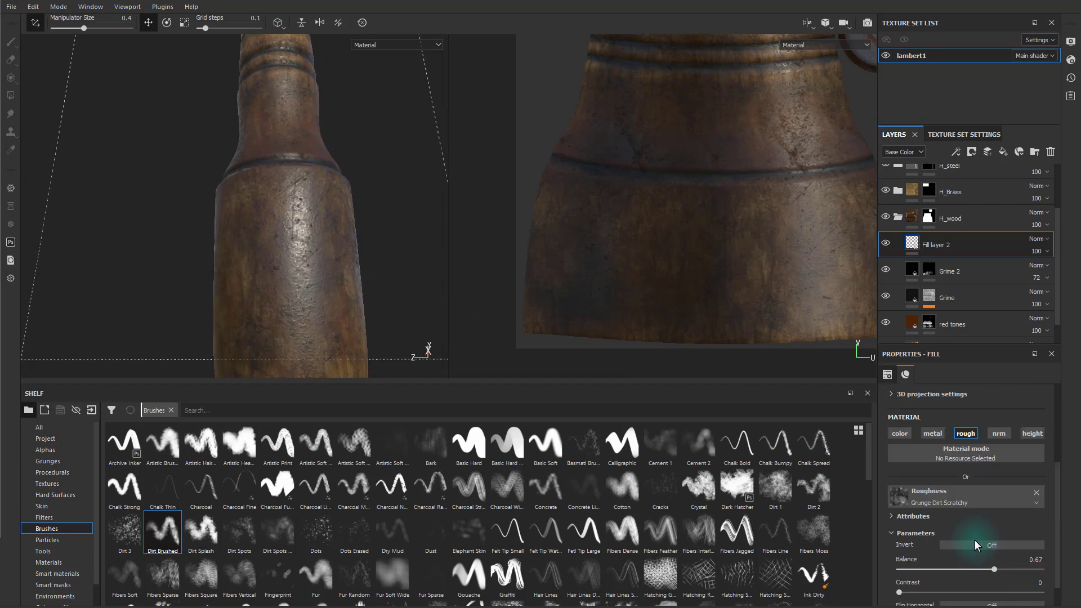
{"action": "mouse_move", "coordinate": [995, 567]}
{"action": "left_mouse_down"}
{"action": "mouse_move", "coordinate": [1033, 569]}
{"action": "mouse_move", "coordinate": [1008, 570]}
{"action": "left_mouse_up"}
{"action": "mouse_move", "coordinate": [362, 234]}
{"action": "left_mouse_down", "text": "alt"}
{"action": "mouse_move", "coordinate": [224, 253]}
{"action": "mouse_move", "coordinate": [301, 284]}
{"action": "mouse_move", "coordinate": [355, 212]}
{"action": "mouse_move", "coordinate": [374, 229]}
{"action": "mouse_move", "coordinate": [320, 213]}
{"action": "mouse_move", "coordinate": [322, 249]}
{"action": "mouse_move", "coordinate": [349, 245]}
{"action": "left_mouse_up", "text": "alt"}
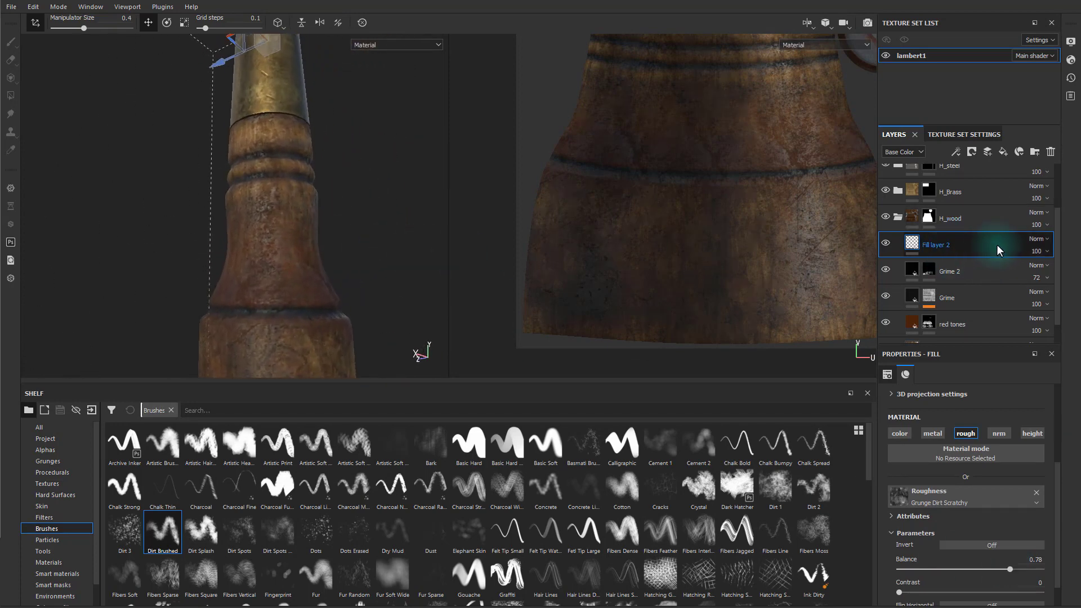
- Set the UV scale of the roughness fill layer to 3
{"action": "scroll", "coordinate": [958, 498], "scroll_direction": "up", "scroll_amount": 2}
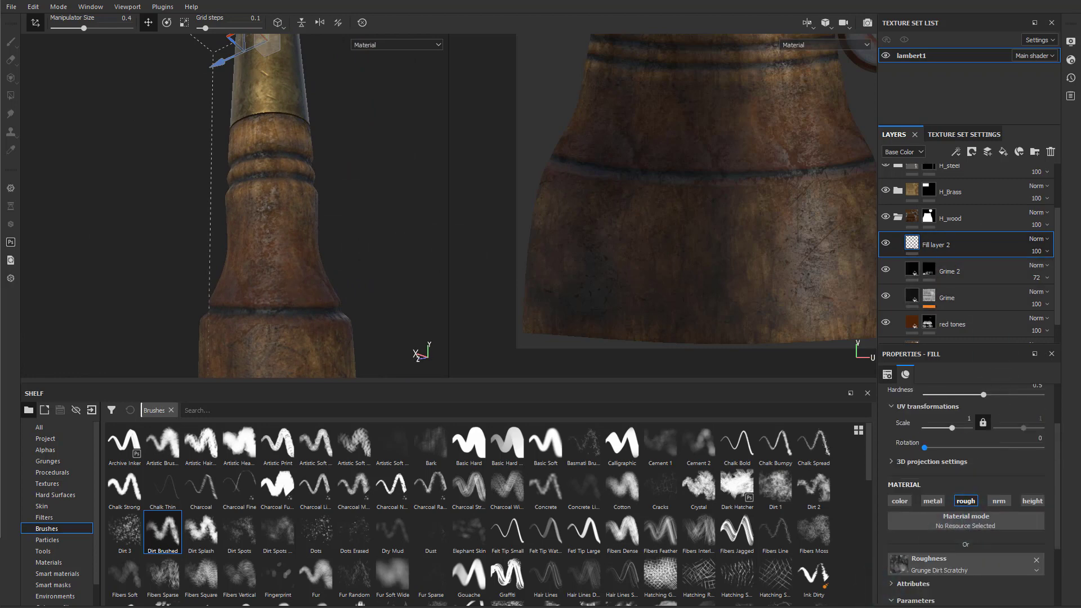
{"action": "left_click_drag", "start_coordinate": [952, 428], "coordinate": [954, 428]}
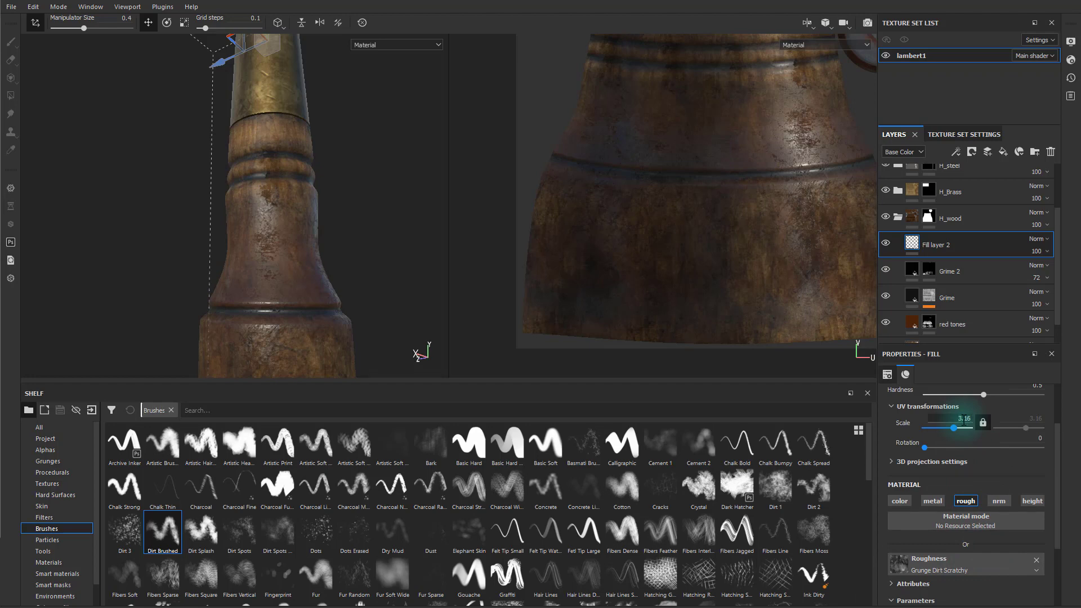
{"action": "key", "text": "Return"}
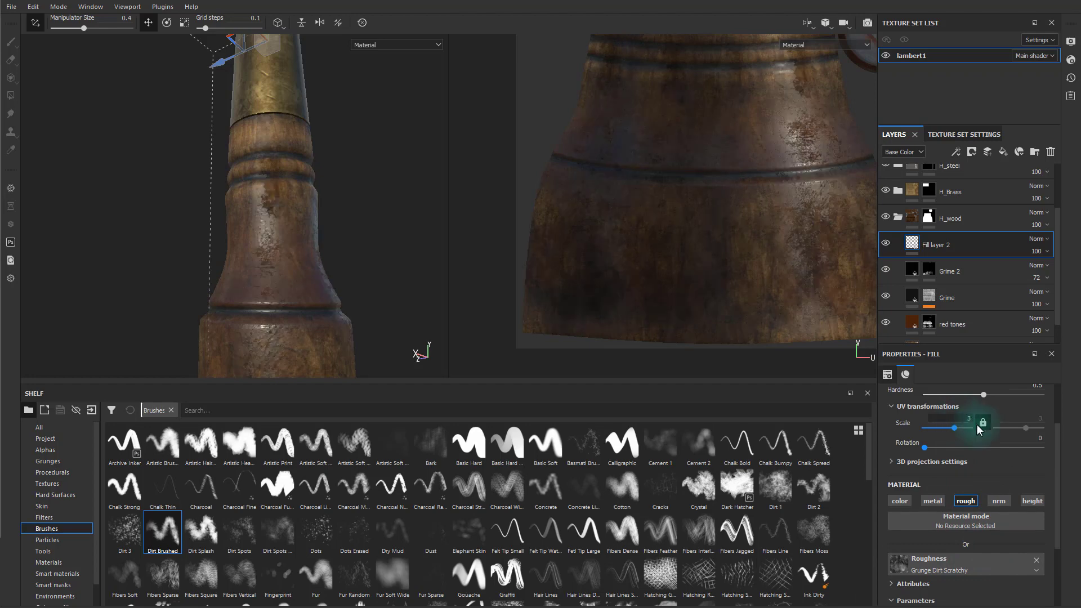
{"action": "left_click_drag", "start_coordinate": [366, 315], "coordinate": [279, 304], "text": "alt"}
{"action": "right_click_drag", "start_coordinate": [354, 292], "coordinate": [375, 293], "text": "shift"}
{"action": "left_click_drag", "start_coordinate": [321, 292], "coordinate": [361, 264], "text": "alt"}
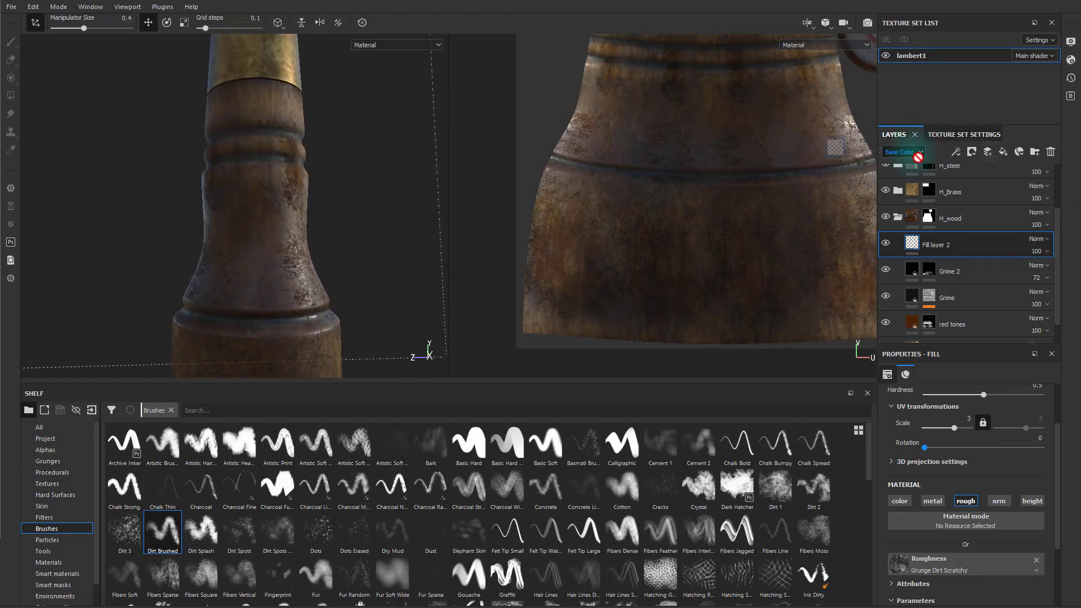
- Switch the layer stack to the Roughness channel and rename the roughness fill layer as RoughPassWood
{"action": "left_click", "coordinate": [915, 153]}
{"action": "left_click", "coordinate": [902, 176]}
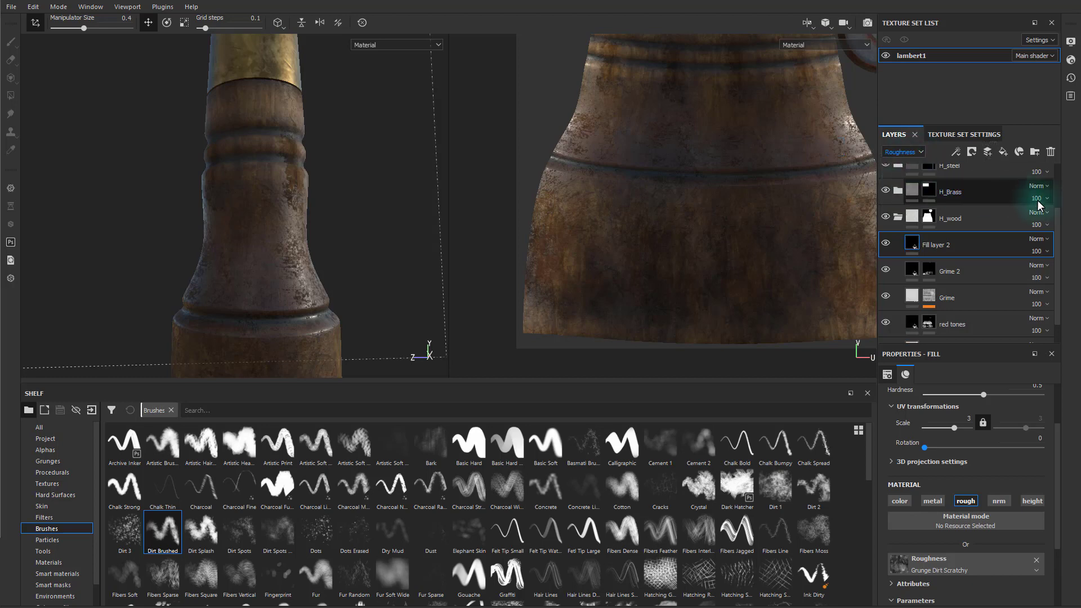
{"action": "left_click", "coordinate": [1048, 240]}
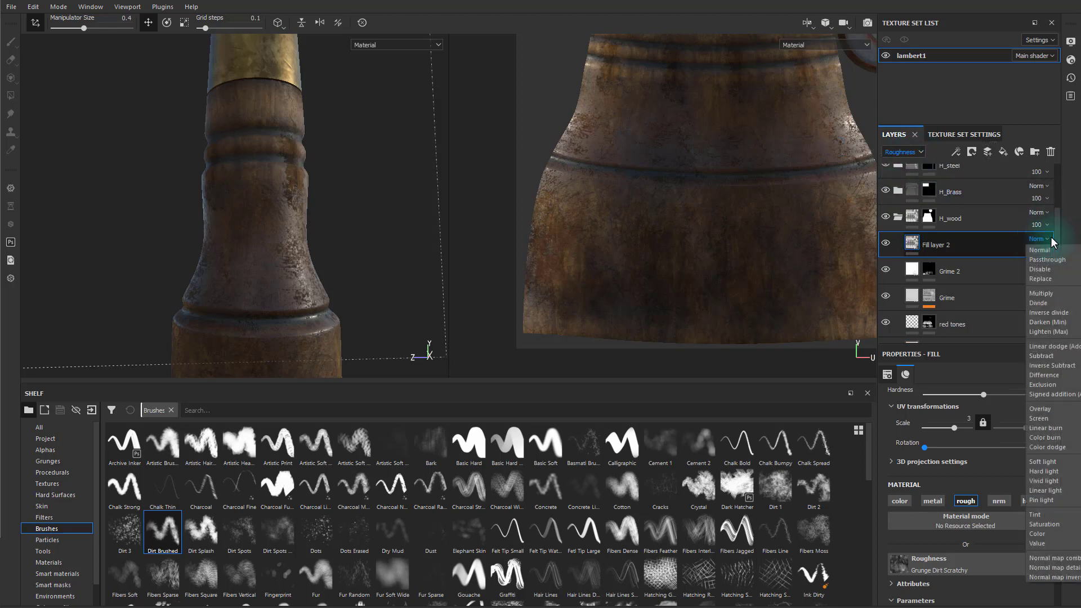
{"action": "left_click", "coordinate": [960, 240]}
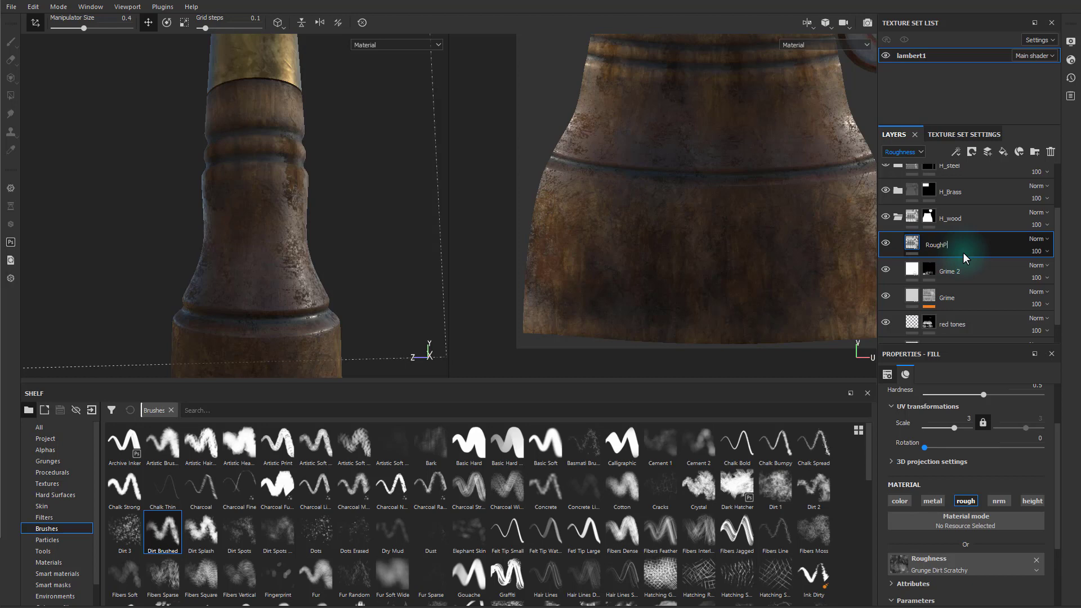
{"action": "type", "text": "RoughPassWood"}
{"action": "key", "text": "Return"}
- Set the RoughPassWood layer's roughness blending mode to Overlay
{"action": "left_click", "coordinate": [1035, 241]}
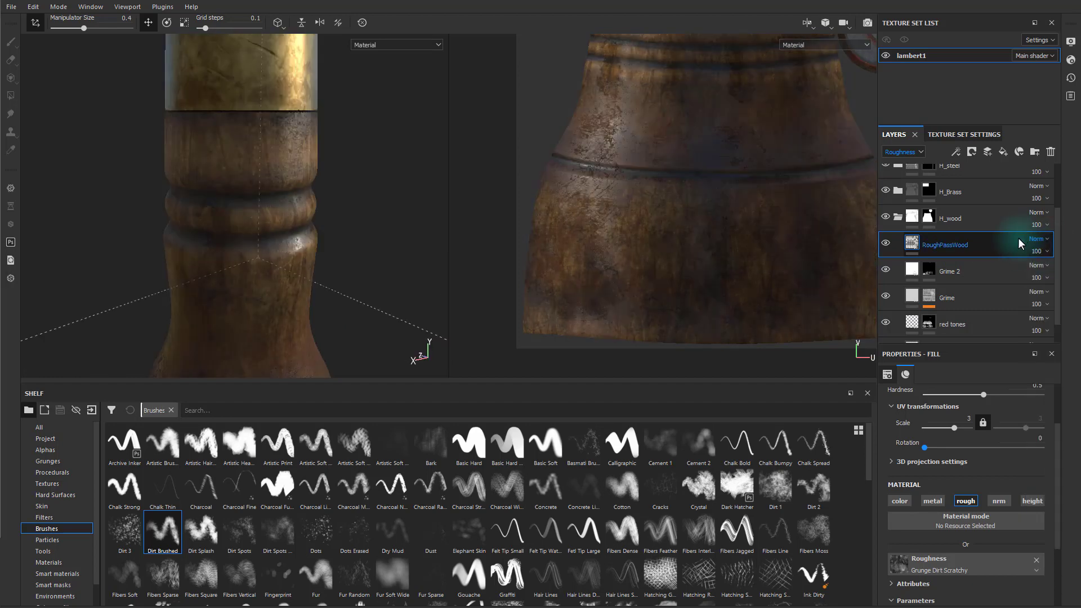
{"action": "left_click", "coordinate": [1039, 240]}
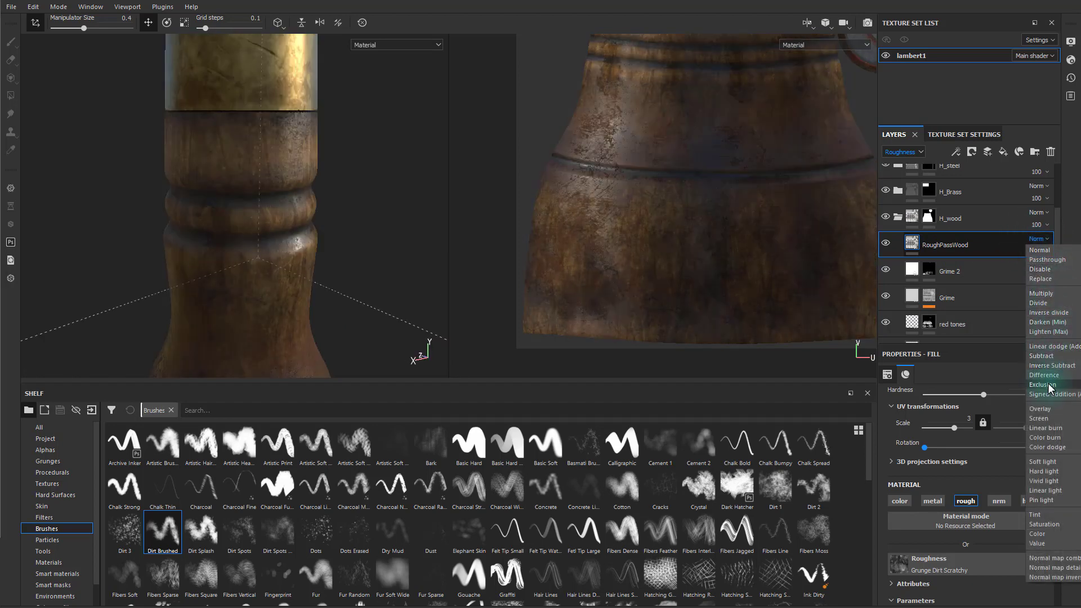
{"action": "left_click", "coordinate": [1041, 410]}
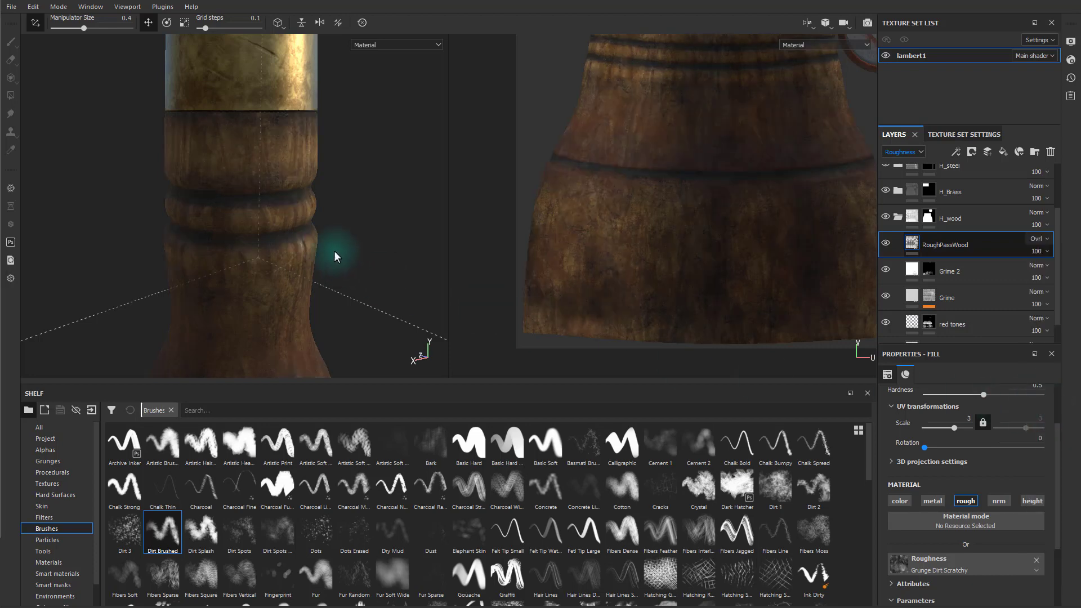
- Examine the wooden handle and brass ferrule from several angles and distances to judge the overlaid roughness
{"action": "left_click_drag", "start_coordinate": [337, 251], "coordinate": [367, 207], "text": "alt"}
{"action": "mouse_move", "coordinate": [374, 241]}
{"action": "right_mouse_down", "text": "shift"}
{"action": "mouse_move", "coordinate": [339, 246]}
{"action": "mouse_move", "coordinate": [366, 254]}
{"action": "mouse_move", "coordinate": [391, 242]}
{"action": "right_mouse_up", "text": "shift"}
{"action": "left_click_drag", "start_coordinate": [391, 241], "coordinate": [338, 277], "text": "alt"}
{"action": "middle_click_drag", "start_coordinate": [368, 220], "coordinate": [373, 45], "text": "alt"}
{"action": "left_click_drag", "start_coordinate": [344, 179], "coordinate": [315, 172], "text": "alt"}
{"action": "mouse_move", "coordinate": [366, 202]}
{"action": "right_mouse_down", "text": "shift"}
{"action": "mouse_move", "coordinate": [331, 198]}
{"action": "mouse_move", "coordinate": [374, 210]}
{"action": "mouse_move", "coordinate": [300, 202]}
{"action": "mouse_move", "coordinate": [367, 210]}
{"action": "right_mouse_up", "text": "shift"}
{"action": "middle_click_drag", "start_coordinate": [336, 216], "coordinate": [336, 93], "text": "alt"}
{"action": "mouse_move", "coordinate": [350, 154]}
{"action": "right_mouse_down", "text": "shift"}
{"action": "mouse_move", "coordinate": [296, 157]}
{"action": "mouse_move", "coordinate": [345, 164]}
{"action": "mouse_move", "coordinate": [367, 152]}
{"action": "right_mouse_up", "text": "shift"}
{"action": "middle_click_drag", "start_coordinate": [367, 151], "coordinate": [368, 271], "text": "alt"}
{"action": "left_click_drag", "start_coordinate": [369, 271], "coordinate": [376, 248], "text": "alt"}
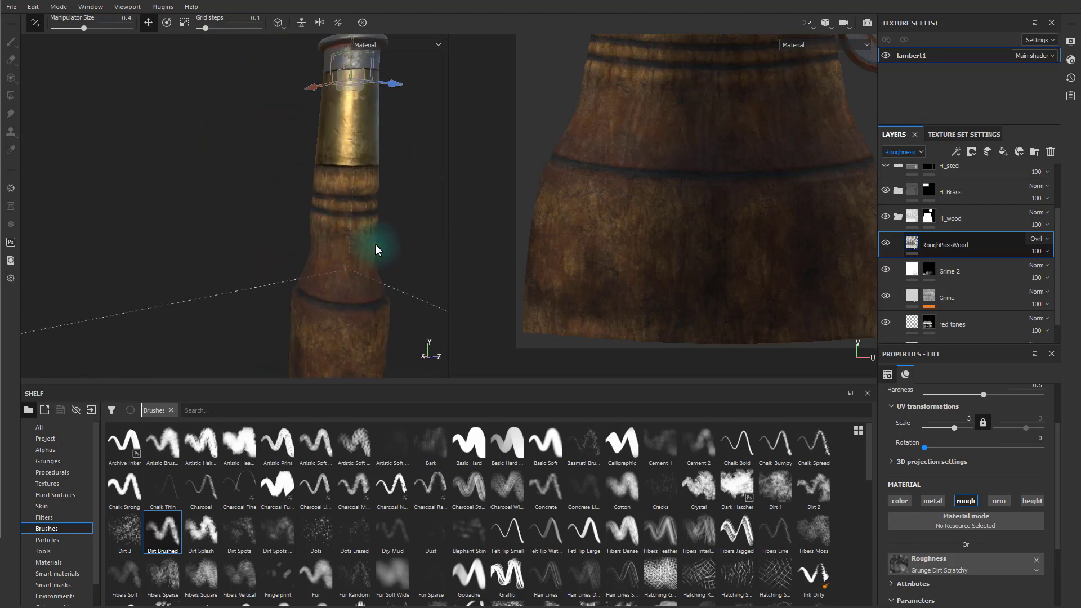
{"action": "mouse_move", "coordinate": [377, 248]}
{"action": "right_mouse_down", "text": "shift"}
{"action": "mouse_move", "coordinate": [342, 244]}
{"action": "mouse_move", "coordinate": [381, 251]}
{"action": "right_mouse_up", "text": "shift"}
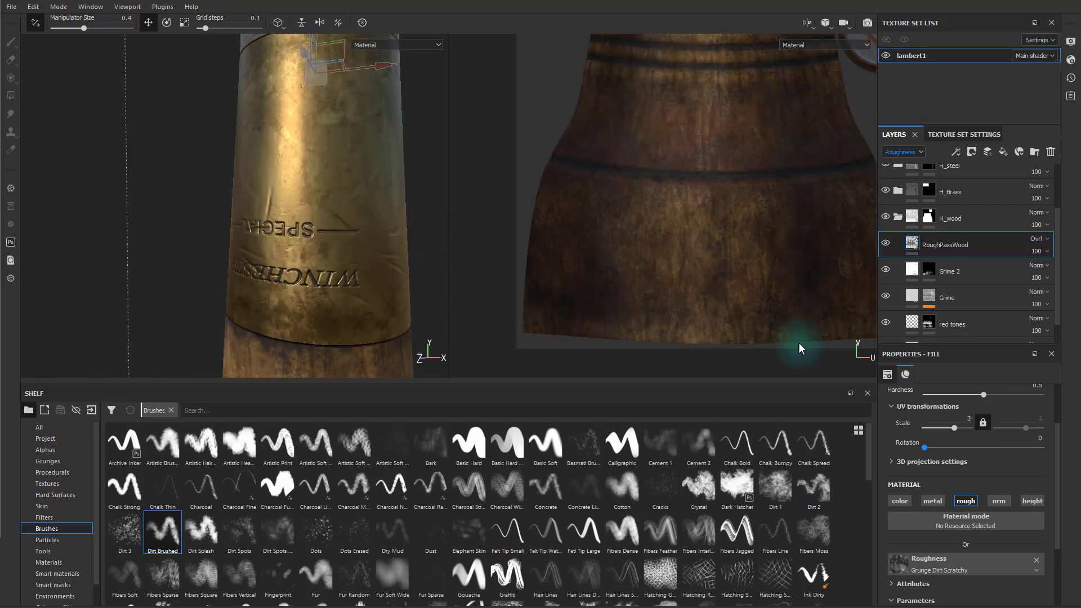
- Add a fill layer above SecondaryColor in the H_Brass folder, with only its roughness channel enabled
{"action": "scroll", "coordinate": [899, 215], "scroll_direction": "up", "scroll_amount": 2}
{"action": "scroll", "coordinate": [900, 255], "scroll_direction": "up", "scroll_amount": 1}
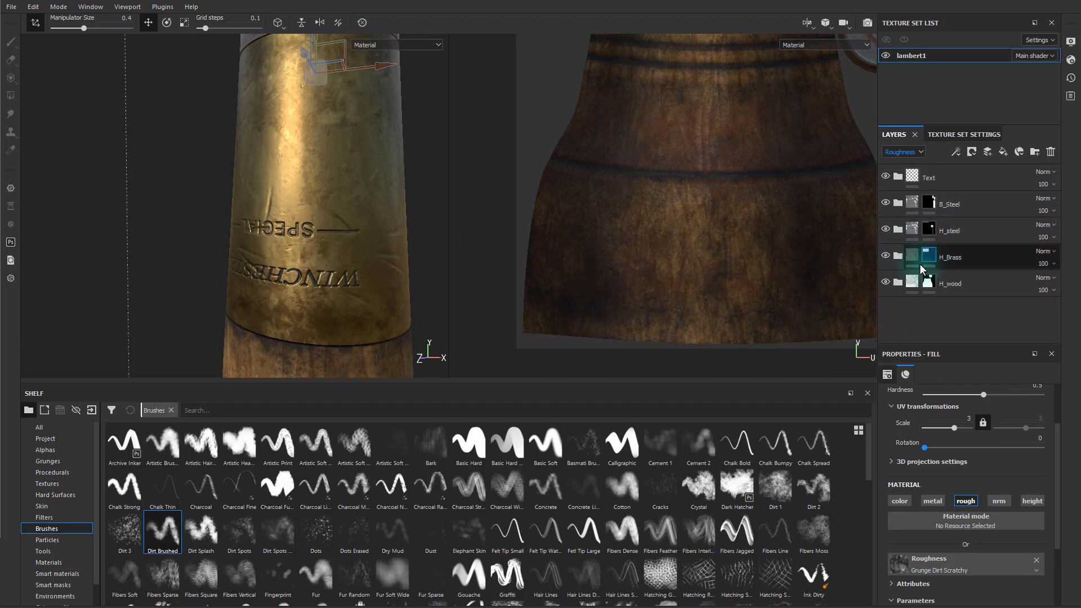
{"action": "left_click", "coordinate": [898, 256]}
{"action": "left_click", "coordinate": [983, 288]}
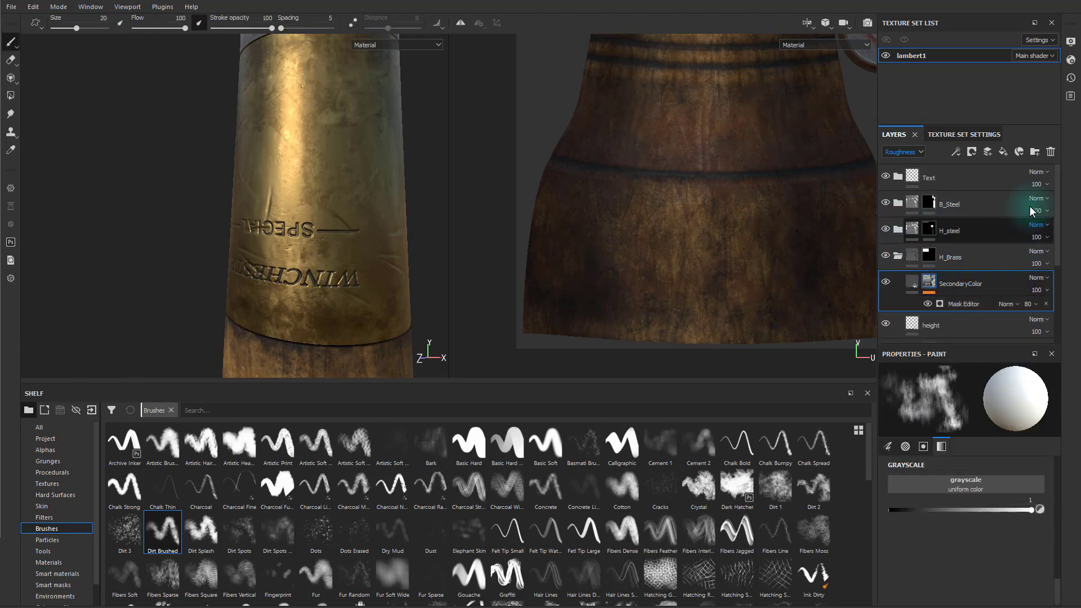
{"action": "left_click", "coordinate": [1004, 151]}
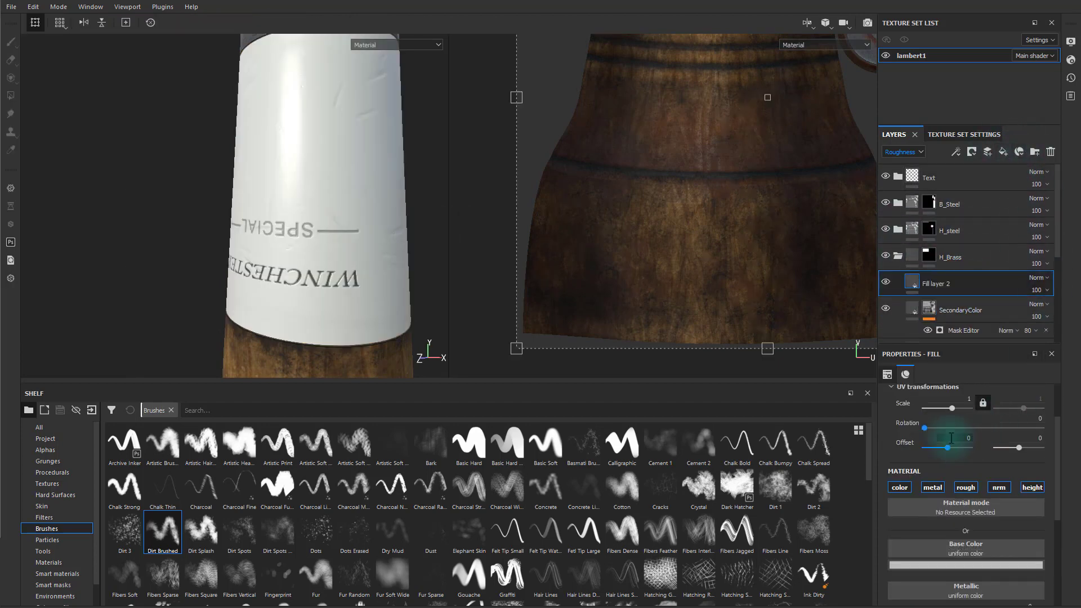
{"action": "left_click", "coordinate": [899, 487]}
{"action": "left_click", "coordinate": [963, 489]}
{"action": "left_click", "coordinate": [932, 487]}
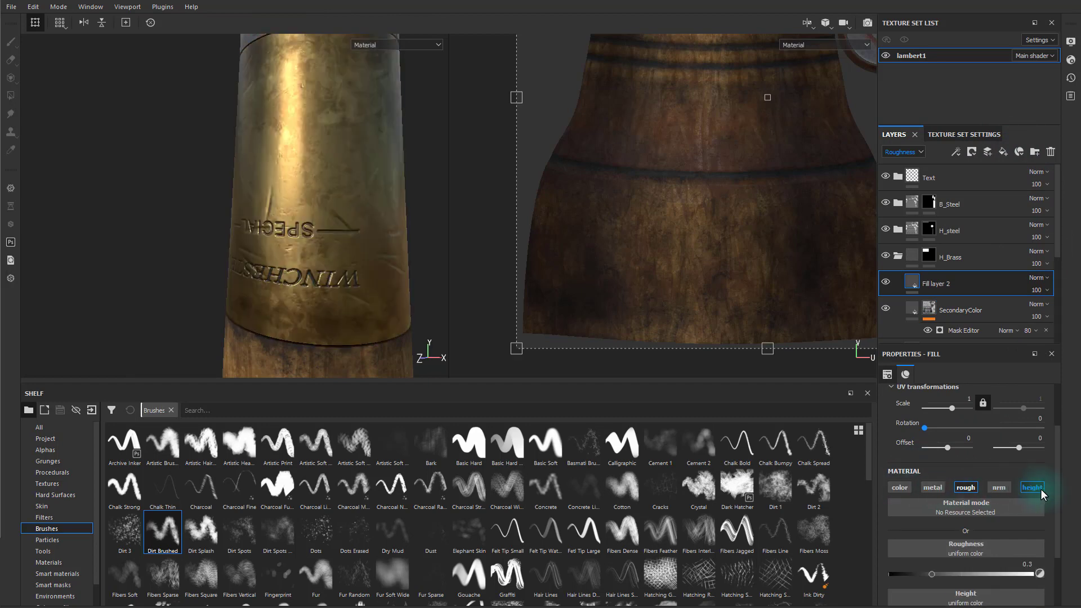
- Assign the Grunge Scratches Rough texture to the new brass fill layer's roughness
{"action": "scroll", "coordinate": [1013, 492], "scroll_direction": "down", "scroll_amount": 2}
{"action": "left_click", "coordinate": [957, 475]}
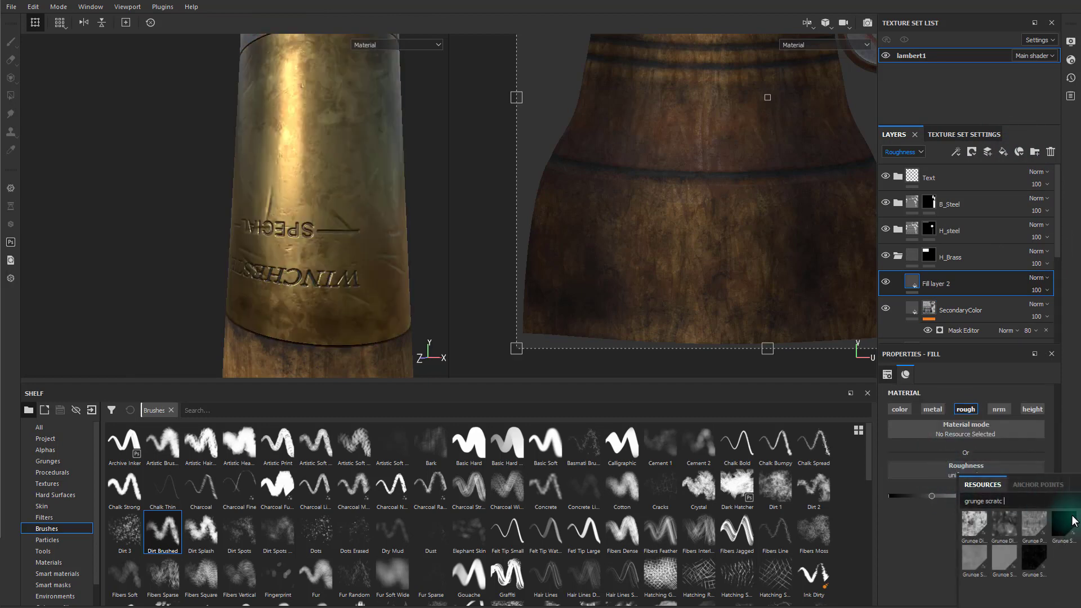
{"action": "left_click", "coordinate": [1035, 557]}
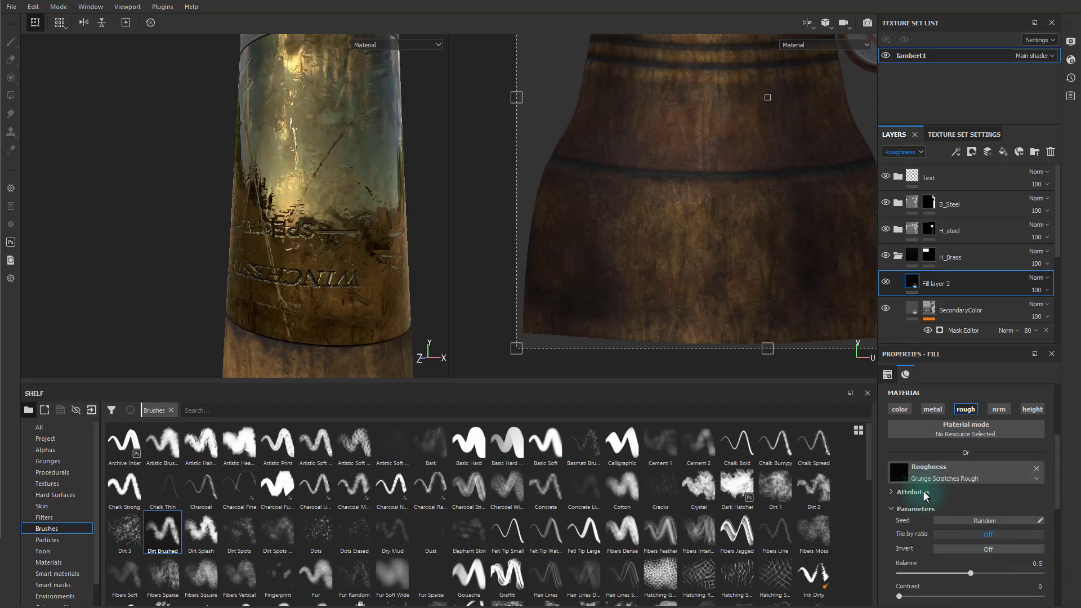
- Set the brass fill layer's UV scale to about 7.73 and its projection to Tri-planar
{"action": "scroll", "coordinate": [960, 476], "scroll_direction": "up", "scroll_amount": 5}
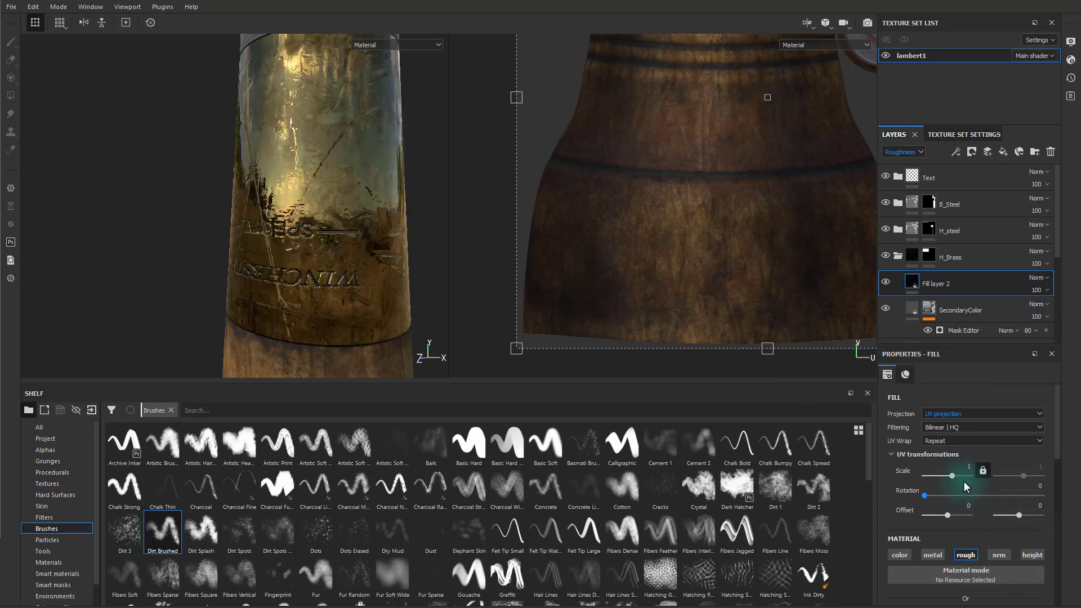
{"action": "left_click_drag", "start_coordinate": [951, 475], "coordinate": [955, 476]}
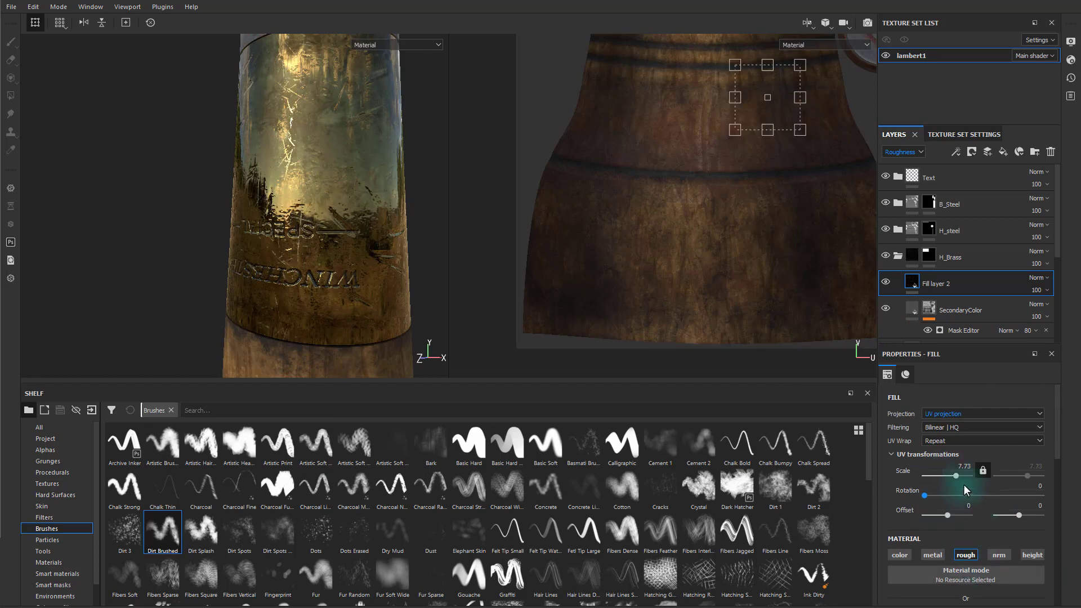
{"action": "left_click", "coordinate": [951, 413]}
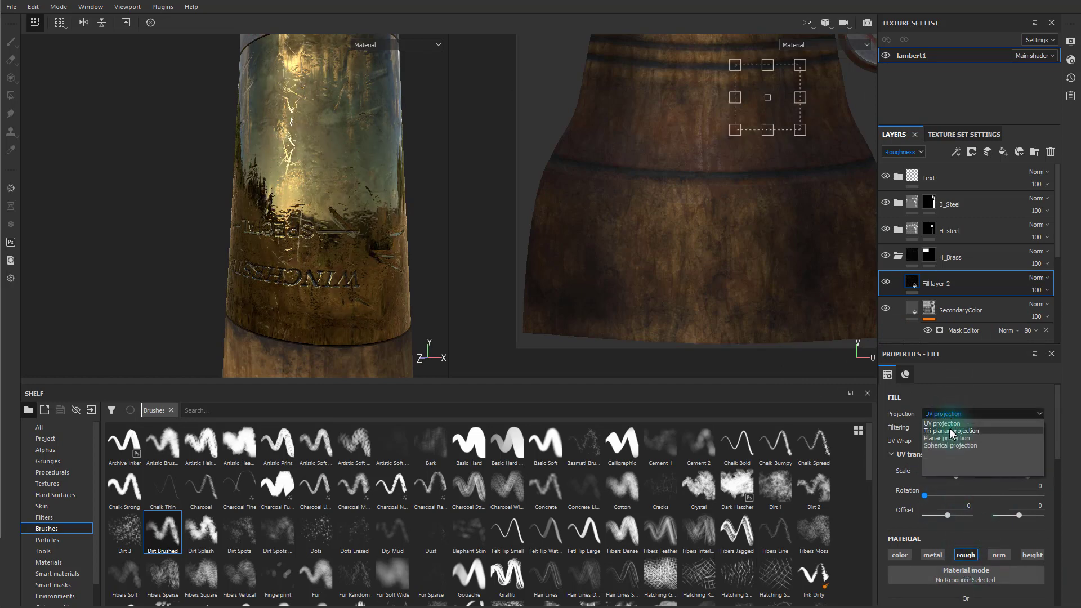
{"action": "left_click", "coordinate": [950, 431]}
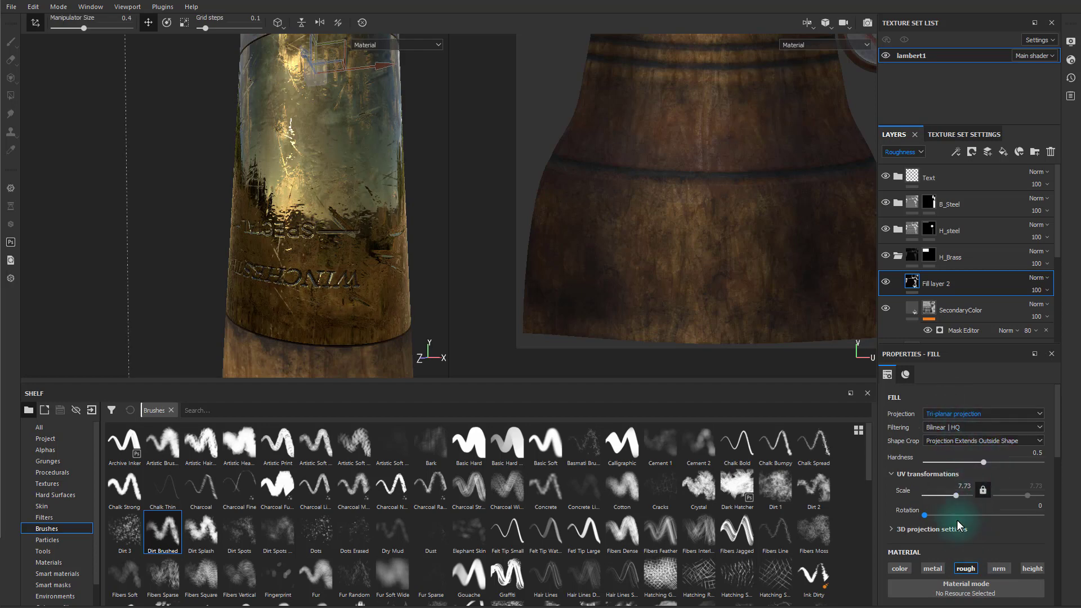
- Set the scratch grunge's balance to 0.77, scratch quantity to 1 and scratch tiling to 4
{"action": "scroll", "coordinate": [951, 526], "scroll_direction": "down", "scroll_amount": 6}
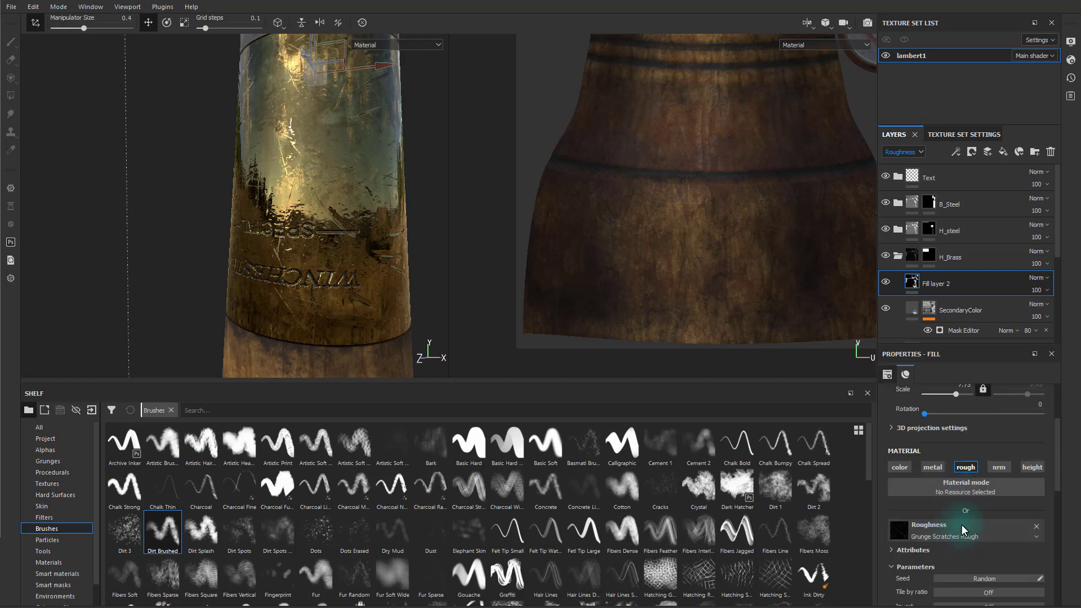
{"action": "left_click_drag", "start_coordinate": [971, 491], "coordinate": [995, 498]}
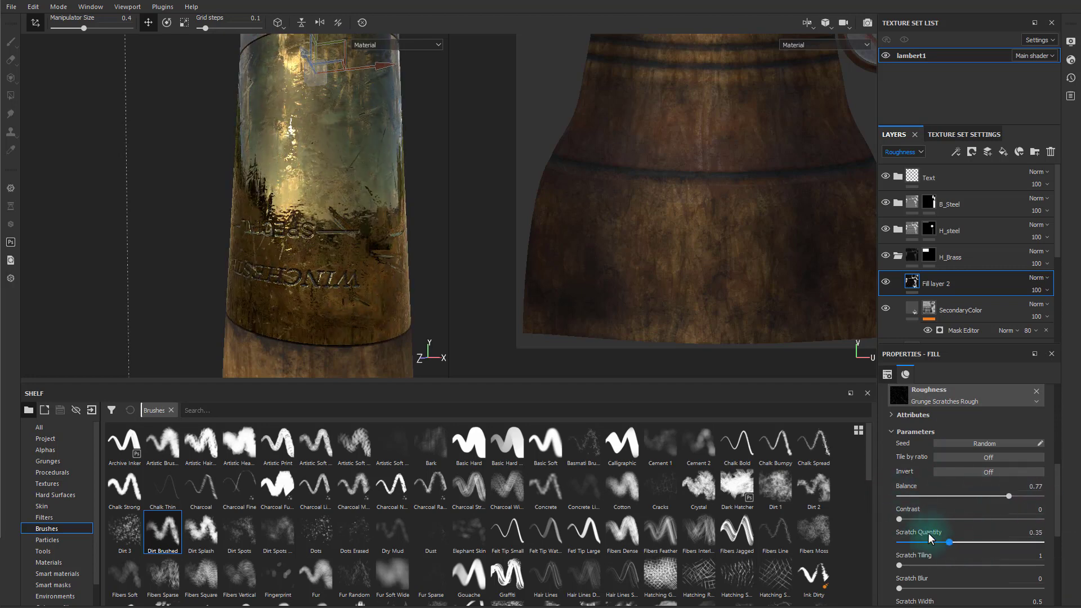
{"action": "scroll", "coordinate": [991, 543], "scroll_direction": "down", "scroll_amount": 2}
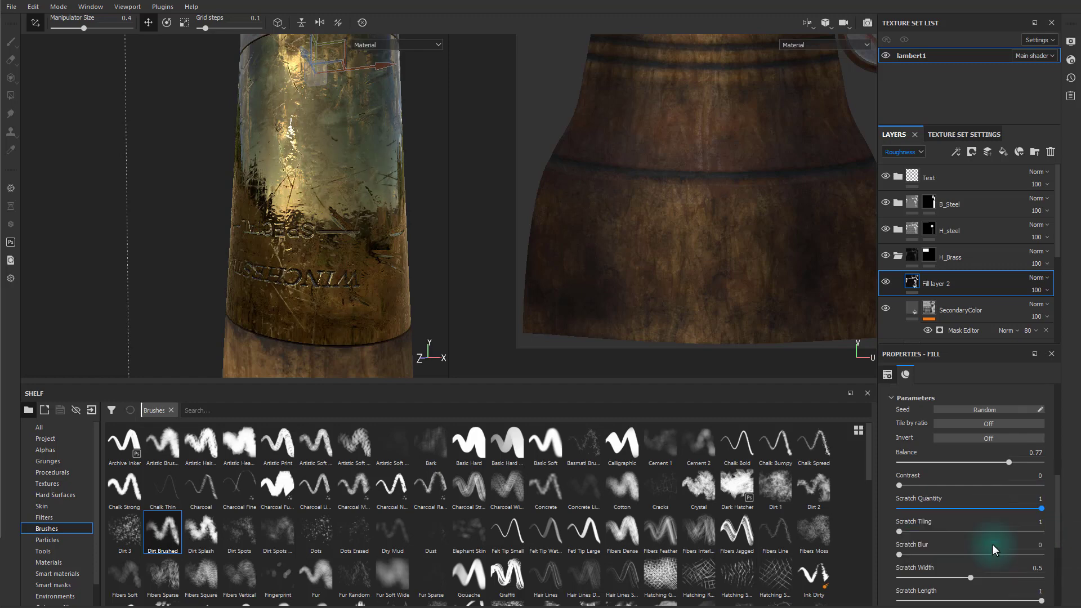
{"action": "left_click_drag", "start_coordinate": [899, 498], "coordinate": [997, 503]}
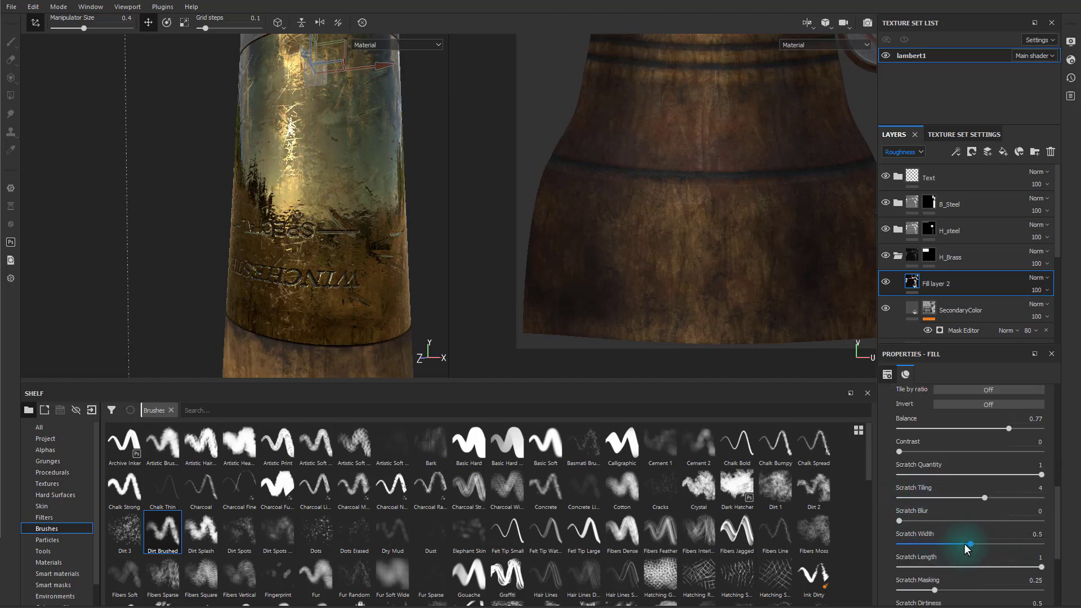
- Set the grunge's scratch width to 0.76 and its dust intensity to 0.65
{"action": "left_click_drag", "start_coordinate": [971, 544], "coordinate": [1007, 541]}
{"action": "scroll", "coordinate": [973, 560], "scroll_direction": "down", "scroll_amount": 3}
{"action": "scroll", "coordinate": [932, 542], "scroll_direction": "down", "scroll_amount": 3}
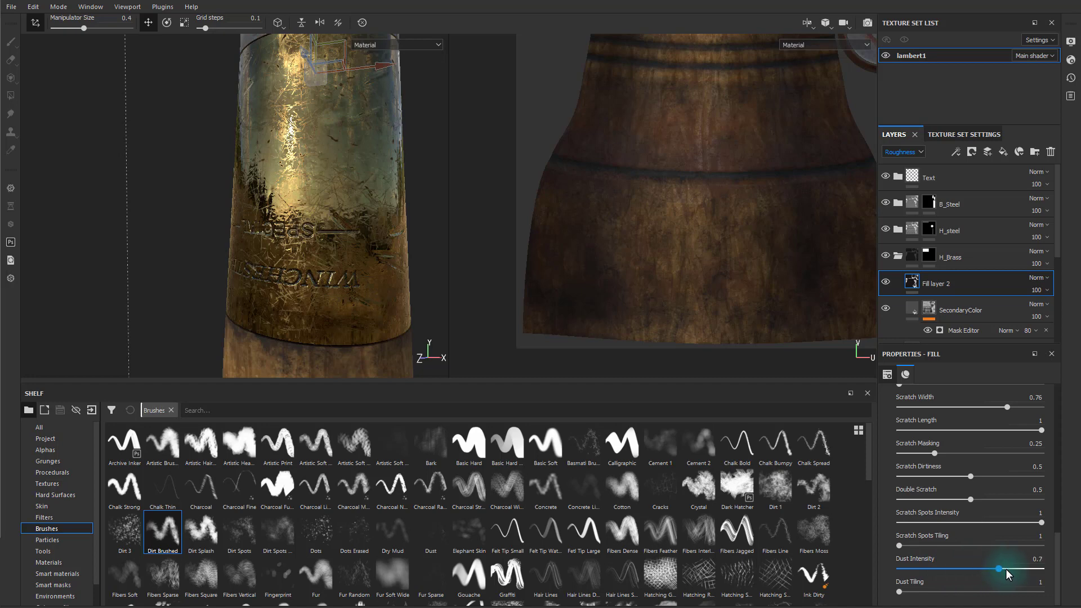
{"action": "left_click_drag", "start_coordinate": [964, 561], "coordinate": [988, 563]}
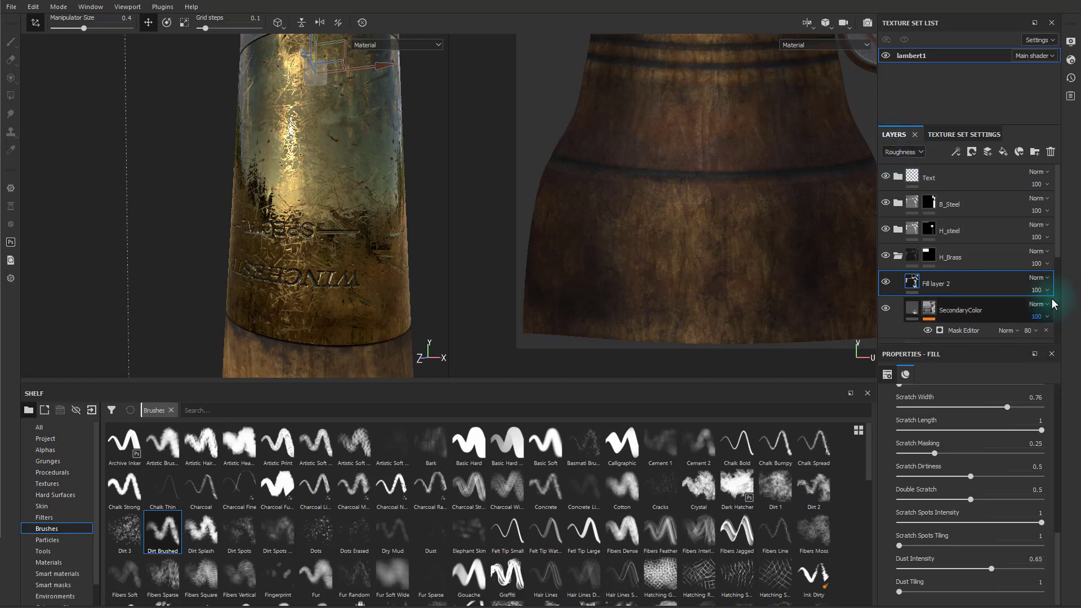
- Set the brass fill layer's roughness blending mode to Overlay and invert its scratch grunge
{"action": "left_click", "coordinate": [1037, 277]}
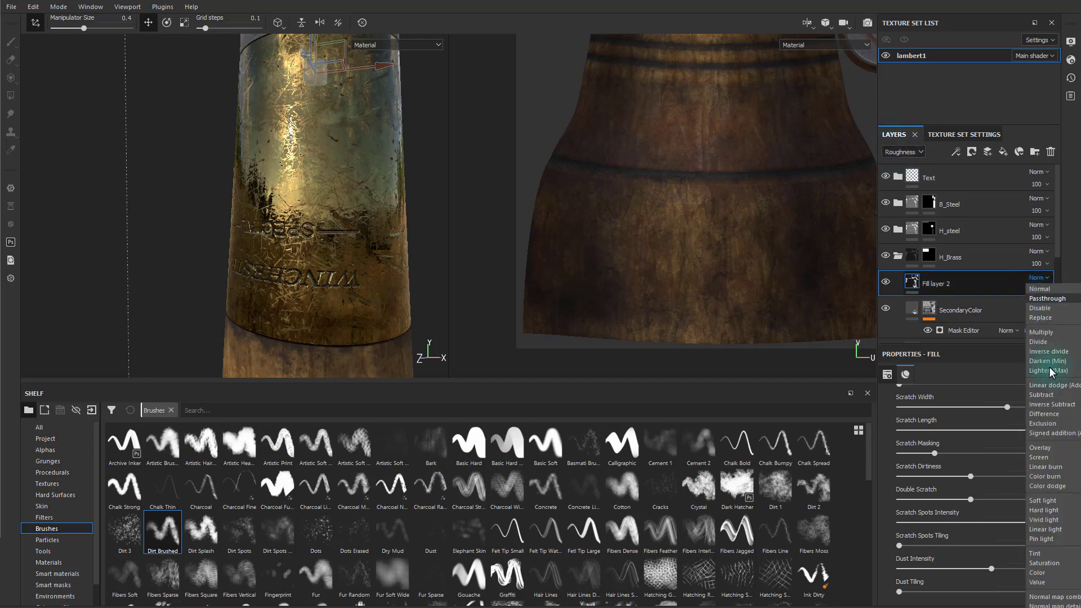
{"action": "left_click", "coordinate": [1060, 448]}
{"action": "left_click_drag", "start_coordinate": [445, 255], "coordinate": [557, 265], "text": "alt"}
{"action": "scroll", "coordinate": [980, 486], "scroll_direction": "up", "scroll_amount": 7}
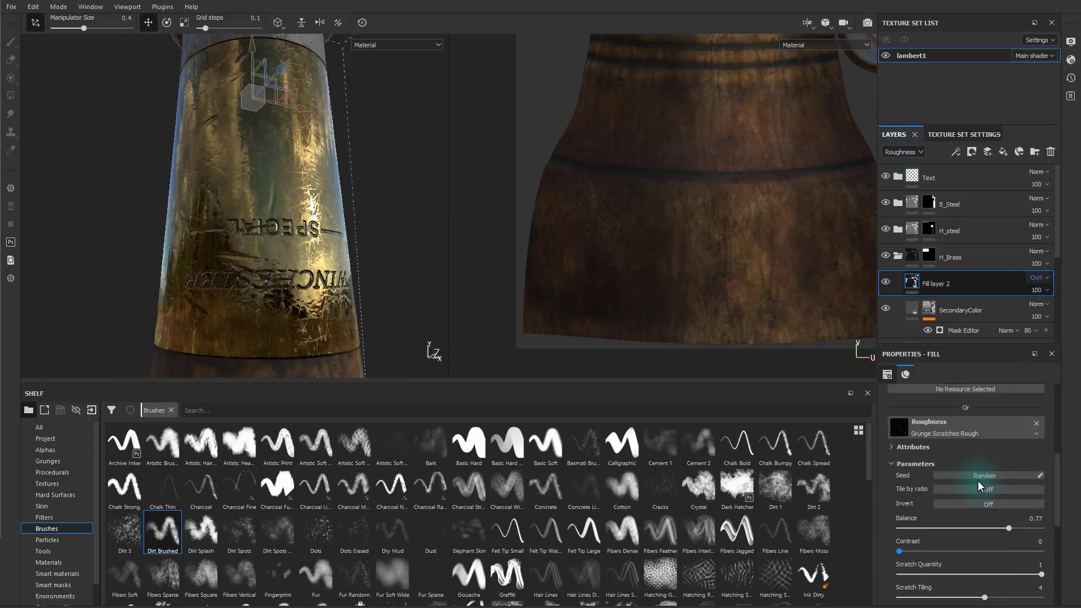
{"action": "left_click", "coordinate": [976, 505]}
{"action": "mouse_move", "coordinate": [308, 229]}
{"action": "left_mouse_down", "text": "alt"}
{"action": "mouse_move", "coordinate": [289, 184]}
{"action": "mouse_move", "coordinate": [299, 207]}
{"action": "mouse_move", "coordinate": [480, 183]}
{"action": "mouse_move", "coordinate": [332, 187]}
{"action": "mouse_move", "coordinate": [413, 212]}
{"action": "mouse_move", "coordinate": [437, 179]}
{"action": "mouse_move", "coordinate": [424, 193]}
{"action": "left_mouse_up", "text": "alt"}
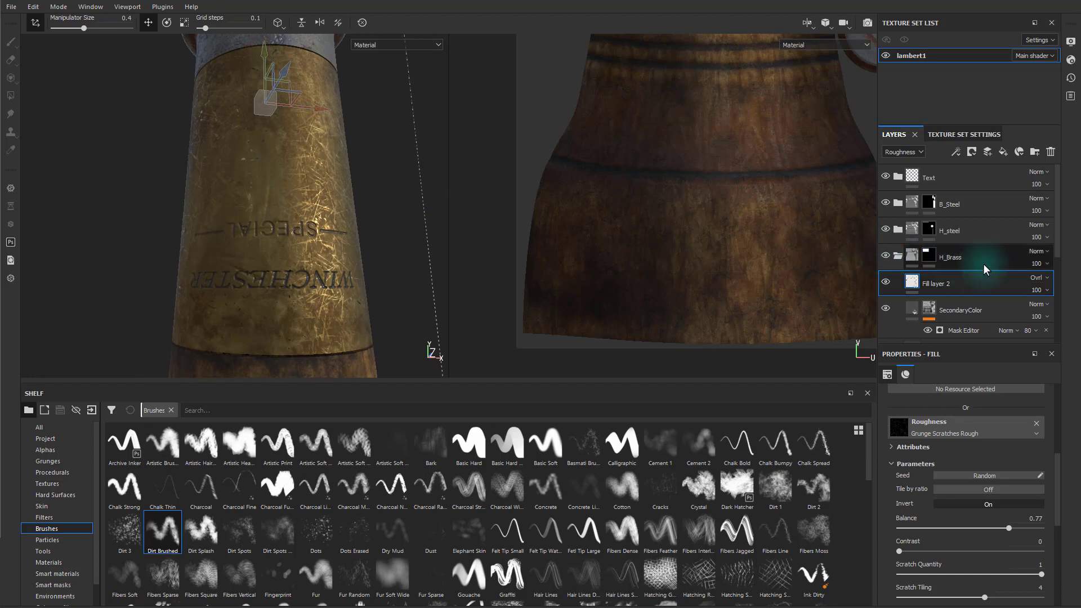
- Try the brass scratch grunge without inversion, restore the inversion and reapply the Overlay blending mode
{"action": "left_click", "coordinate": [1035, 279]}
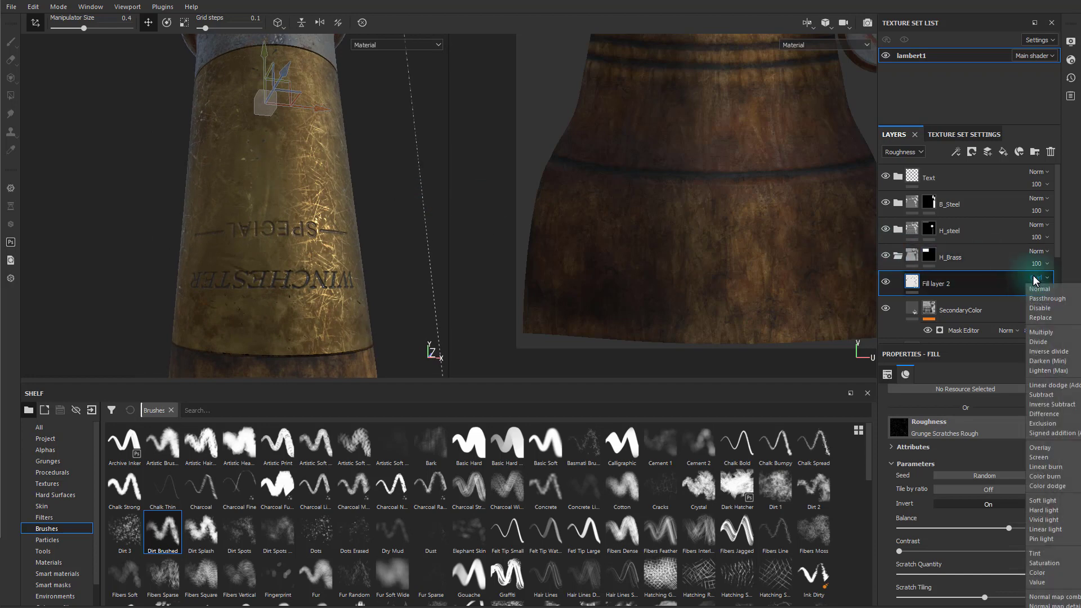
{"action": "left_click", "coordinate": [1035, 280]}
{"action": "left_click_drag", "start_coordinate": [287, 258], "coordinate": [426, 272], "text": "alt"}
{"action": "mouse_move", "coordinate": [426, 272]}
{"action": "right_mouse_down", "text": "shift"}
{"action": "mouse_move", "coordinate": [373, 265]}
{"action": "mouse_move", "coordinate": [433, 265]}
{"action": "right_mouse_up", "text": "shift"}
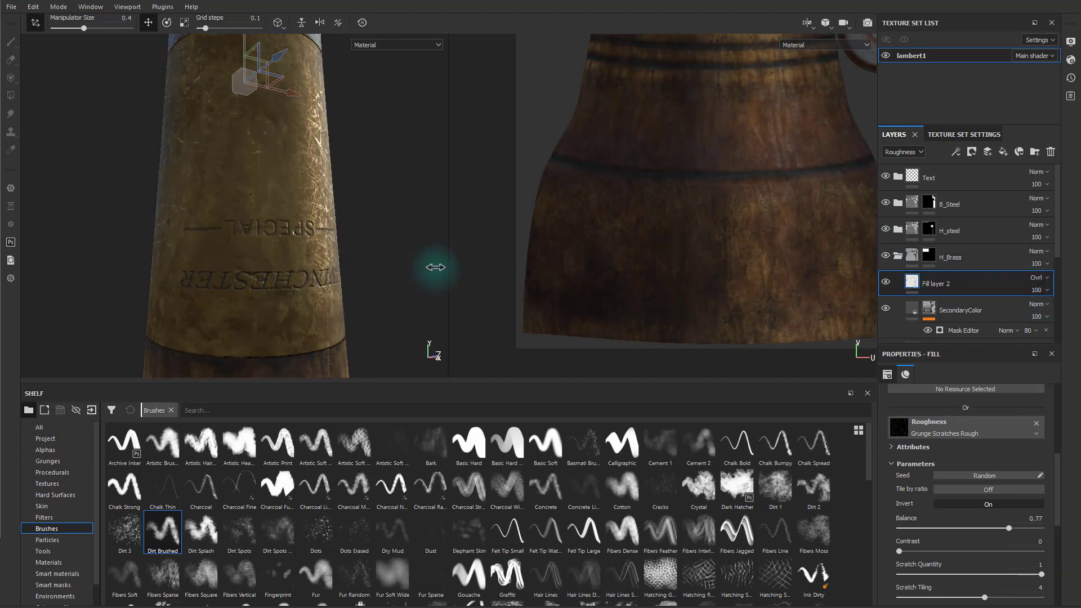
{"action": "left_click", "coordinate": [984, 505]}
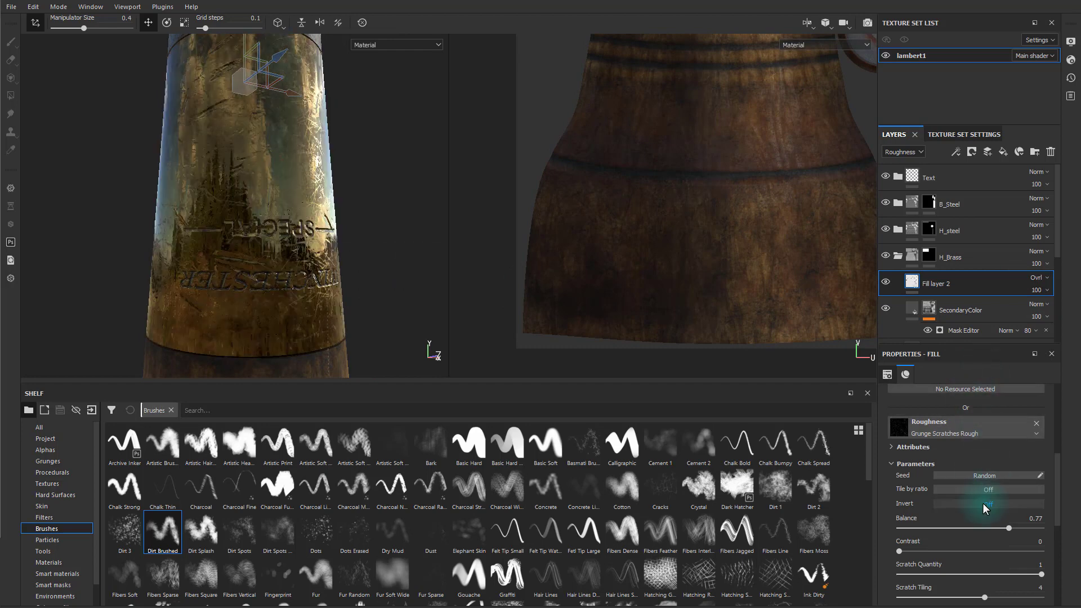
{"action": "left_click", "coordinate": [1041, 278]}
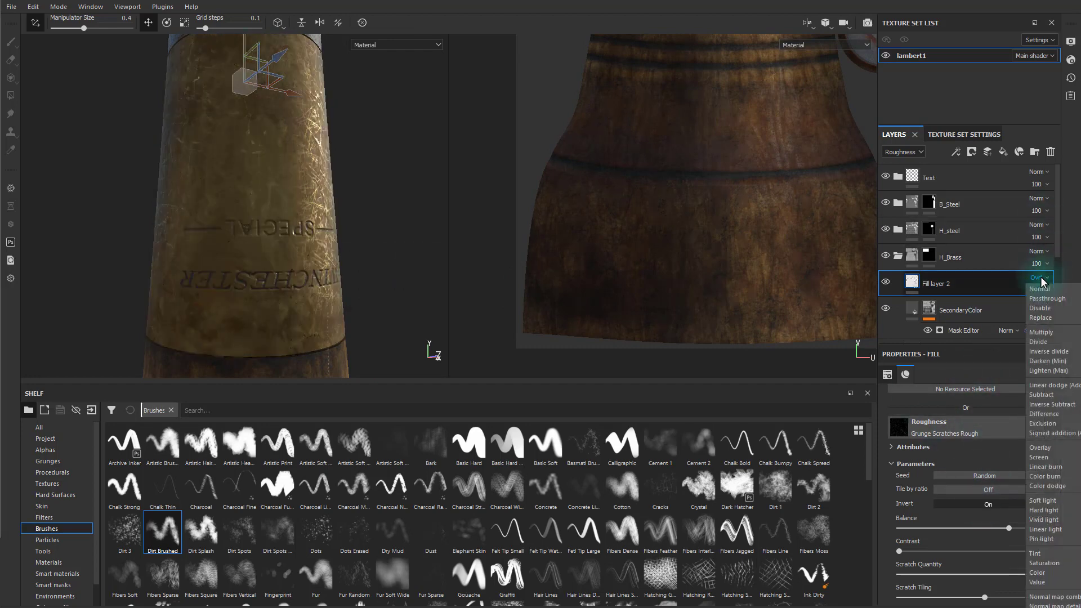
{"action": "left_click", "coordinate": [1039, 452]}
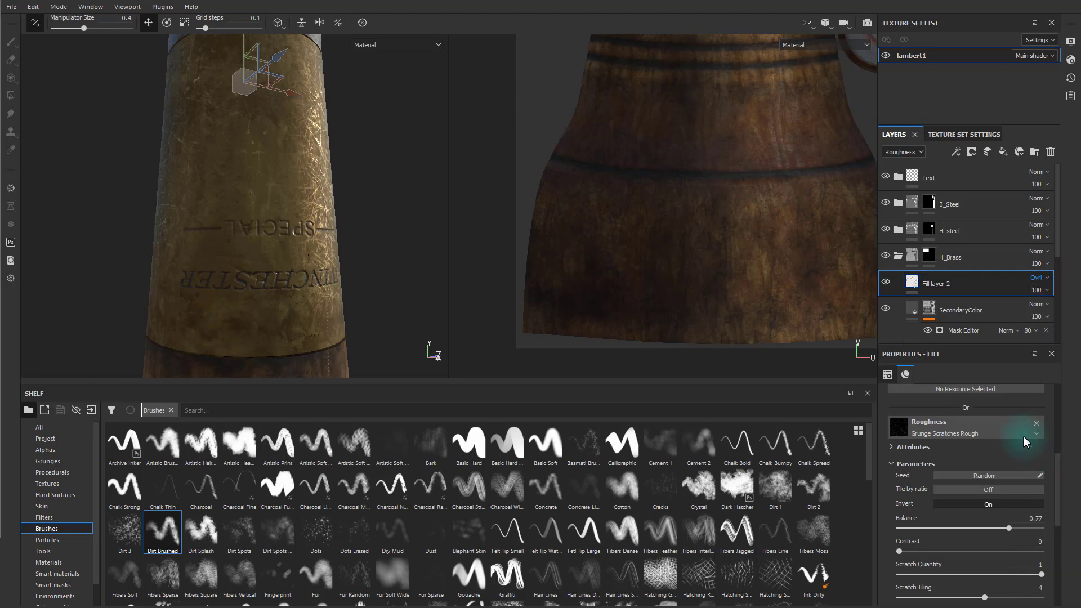
- Lower the brass fill layer's roughness opacity to 13, judging the scratches under different lighting
{"action": "left_click", "coordinate": [1036, 290]}
{"action": "left_click_drag", "start_coordinate": [1077, 314], "coordinate": [1042, 313]}
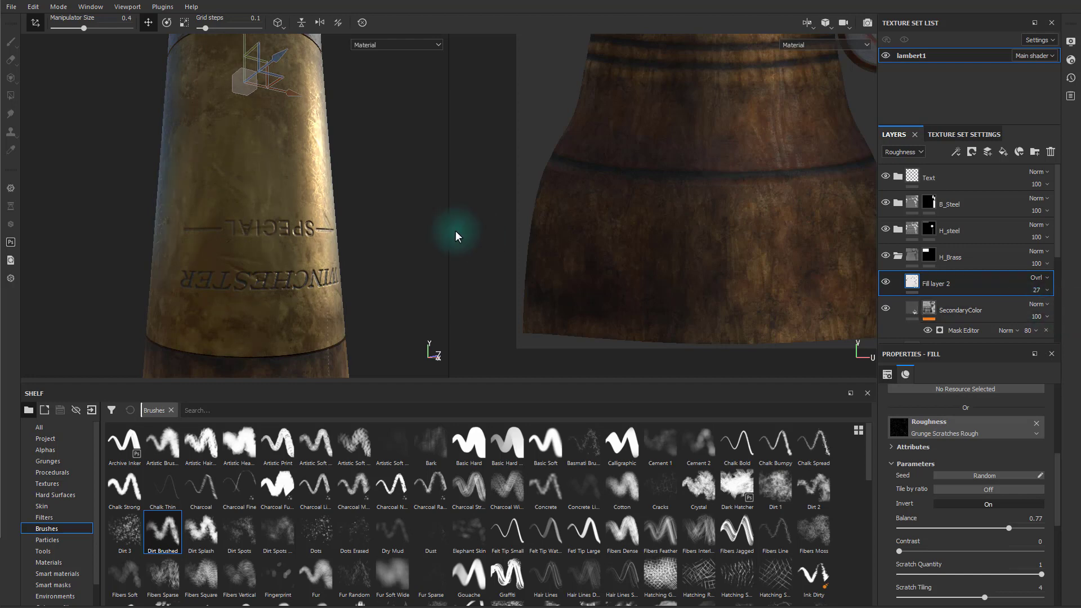
{"action": "left_click_drag", "start_coordinate": [404, 165], "coordinate": [395, 197], "text": "alt"}
{"action": "mouse_move", "coordinate": [395, 197]}
{"action": "right_mouse_down", "text": "shift"}
{"action": "mouse_move", "coordinate": [379, 197]}
{"action": "mouse_move", "coordinate": [405, 205]}
{"action": "right_mouse_up", "text": "shift"}
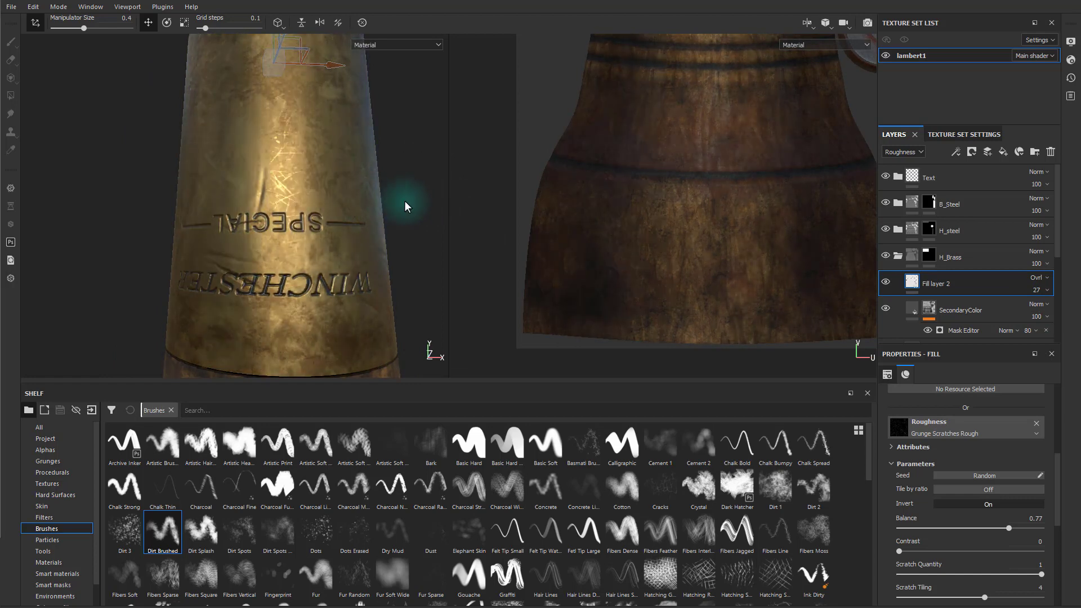
{"action": "left_click", "coordinate": [1037, 290]}
{"action": "left_click_drag", "start_coordinate": [1041, 316], "coordinate": [1039, 314]}
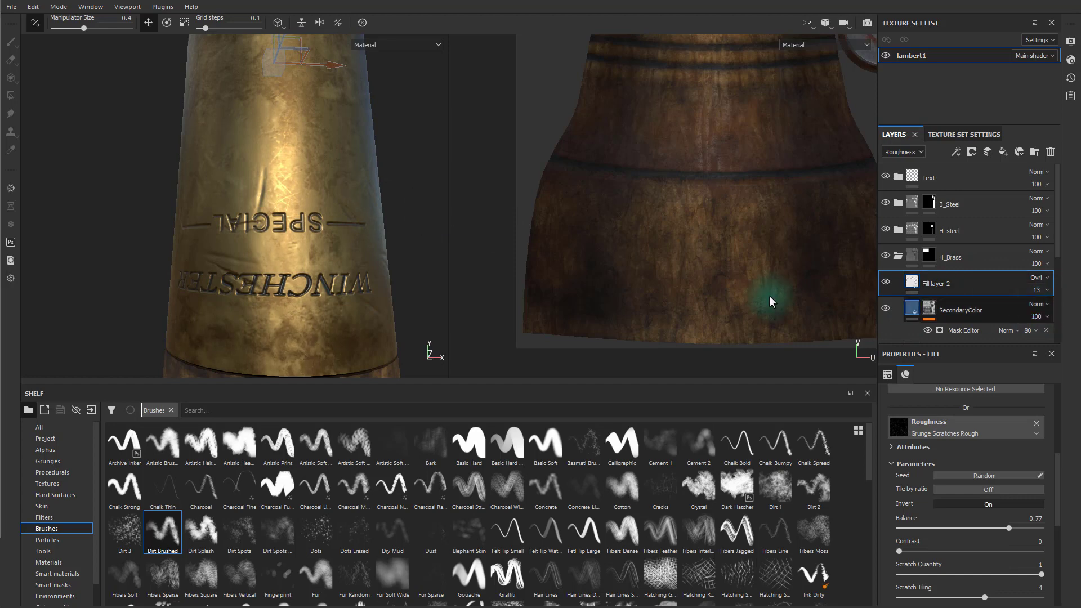
{"action": "mouse_move", "coordinate": [415, 205]}
{"action": "right_mouse_down", "text": "shift"}
{"action": "mouse_move", "coordinate": [381, 198]}
{"action": "mouse_move", "coordinate": [427, 198]}
{"action": "right_mouse_up", "text": "shift"}
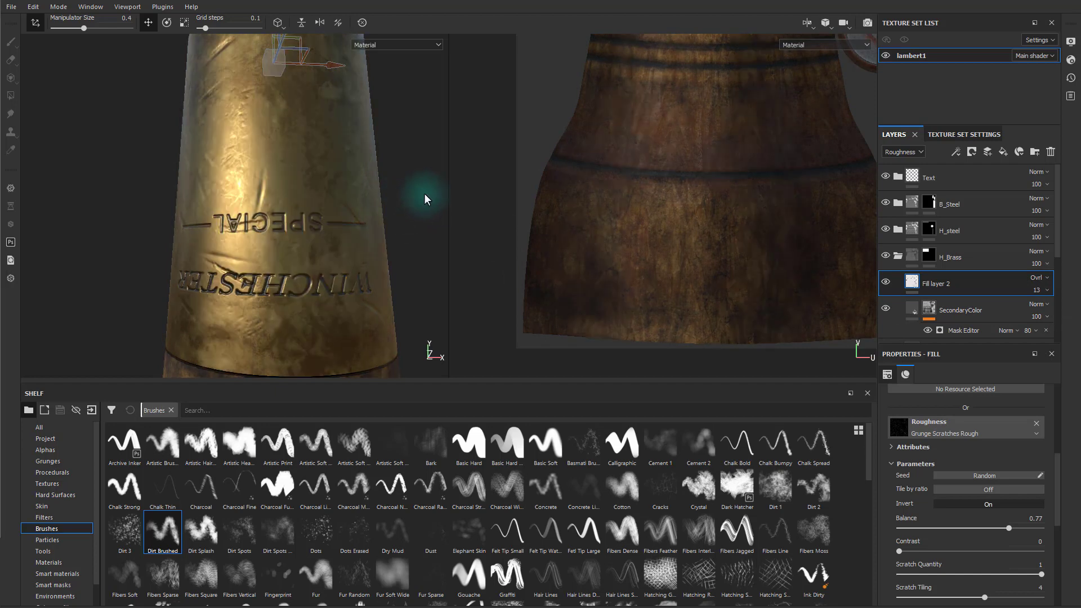
- Examine the steel shaft, the rusty steel collar and the adjoining brass ferrule from several angles and distances
{"action": "right_click_drag", "start_coordinate": [360, 180], "coordinate": [239, 168], "text": "alt"}
{"action": "middle_click_drag", "start_coordinate": [342, 148], "coordinate": [330, 264], "text": "alt"}
{"action": "left_click_drag", "start_coordinate": [347, 169], "coordinate": [355, 174], "text": "alt"}
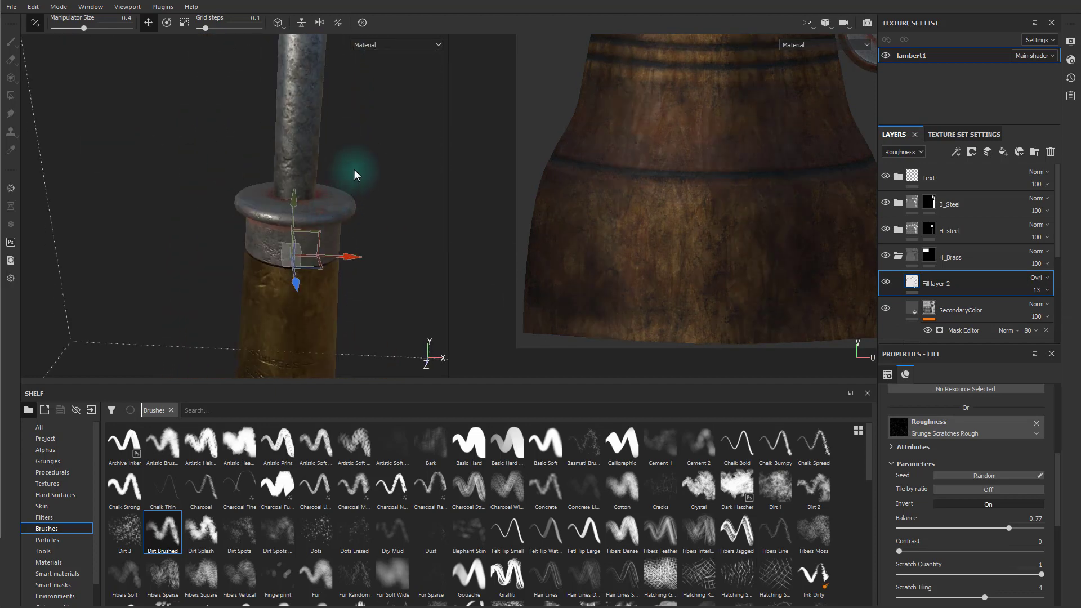
{"action": "middle_click_drag", "start_coordinate": [355, 174], "coordinate": [302, 234], "text": "alt"}
{"action": "right_click_drag", "start_coordinate": [302, 234], "coordinate": [333, 237], "text": "alt"}
{"action": "left_click_drag", "start_coordinate": [333, 237], "coordinate": [373, 231], "text": "alt"}
{"action": "middle_click_drag", "start_coordinate": [330, 298], "coordinate": [336, 211], "text": "alt"}
{"action": "left_click_drag", "start_coordinate": [336, 211], "coordinate": [366, 263], "text": "alt"}
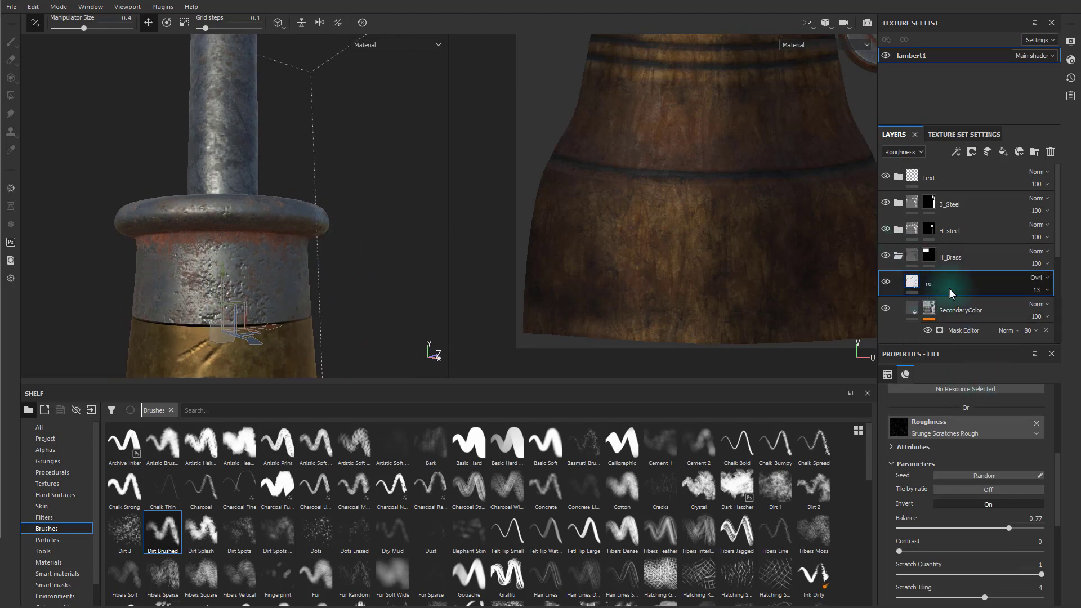
- Rename the brass roughness fill layer as roughnessPass_brass and collapse the H_Brass folder
{"action": "type", "text": "essPass_brass"}
{"action": "left_click", "coordinate": [896, 257]}
- Expand the H_steel folder and add a new fill layer directly above its Rust Fine layer
{"action": "left_click", "coordinate": [947, 232]}
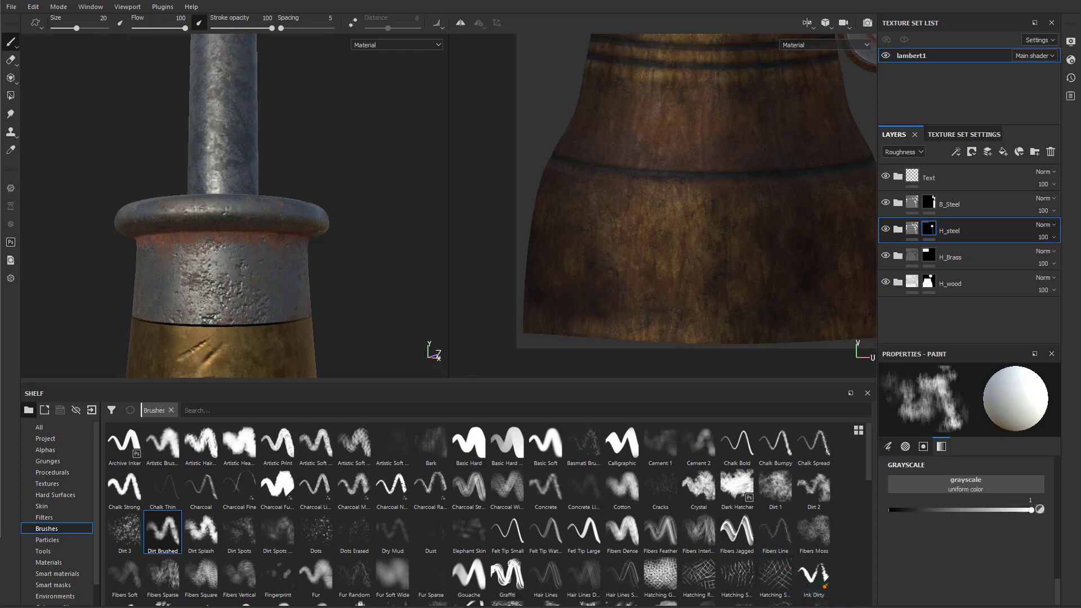
{"action": "left_click", "coordinate": [903, 230]}
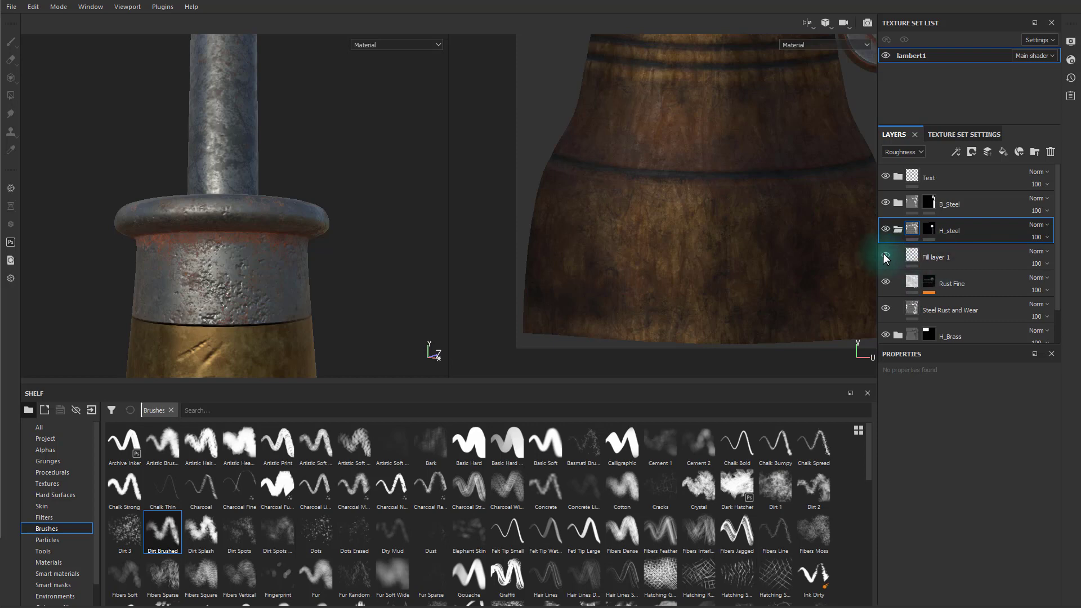
{"action": "left_click", "coordinate": [965, 286]}
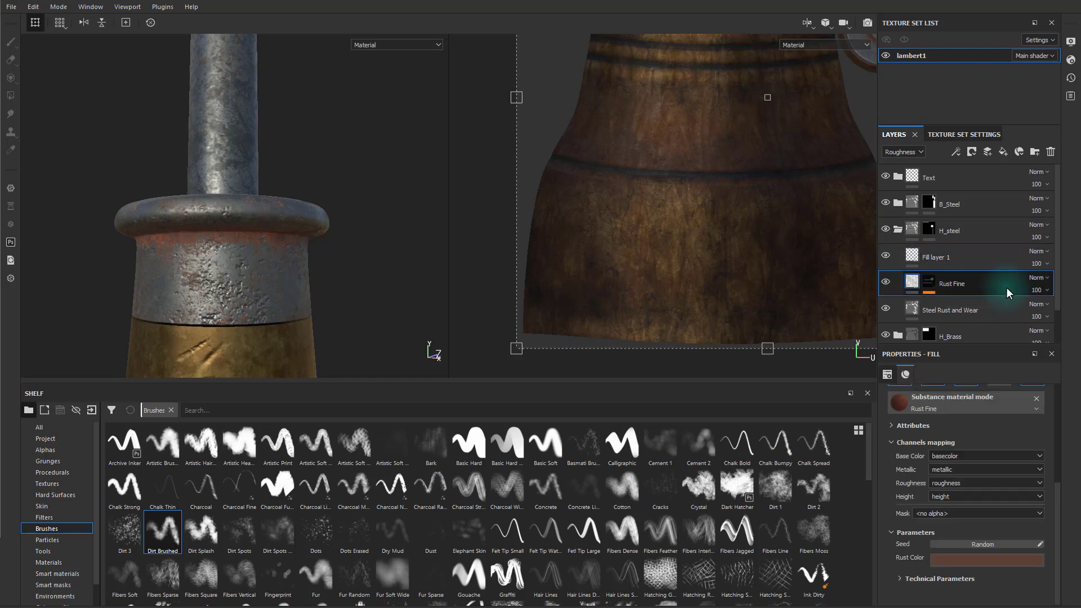
{"action": "scroll", "coordinate": [965, 321], "scroll_direction": "down", "scroll_amount": 1}
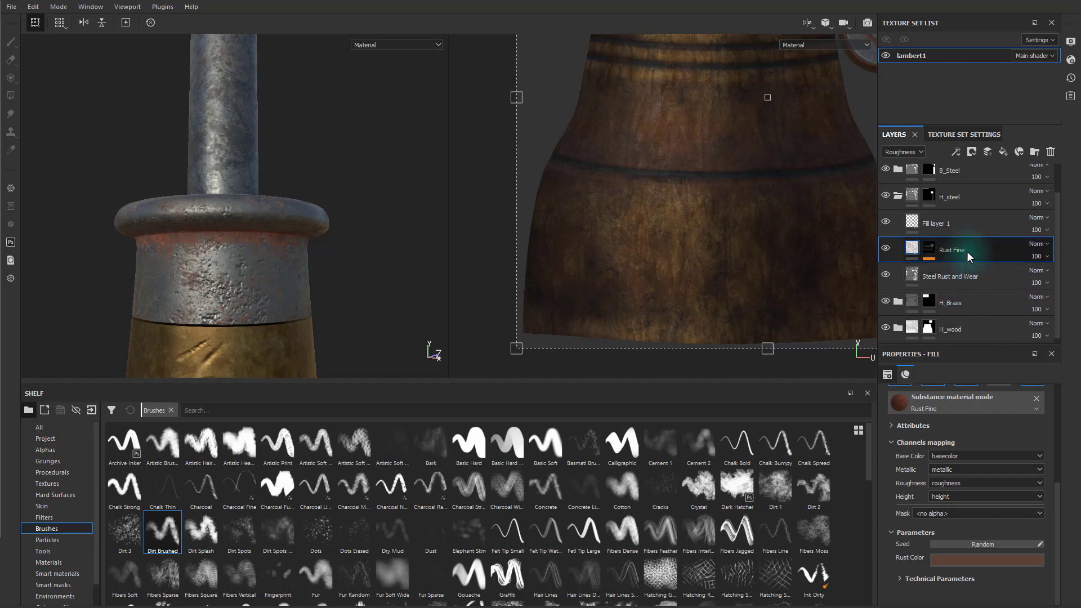
{"action": "scroll", "coordinate": [979, 313], "scroll_direction": "down", "scroll_amount": 1}
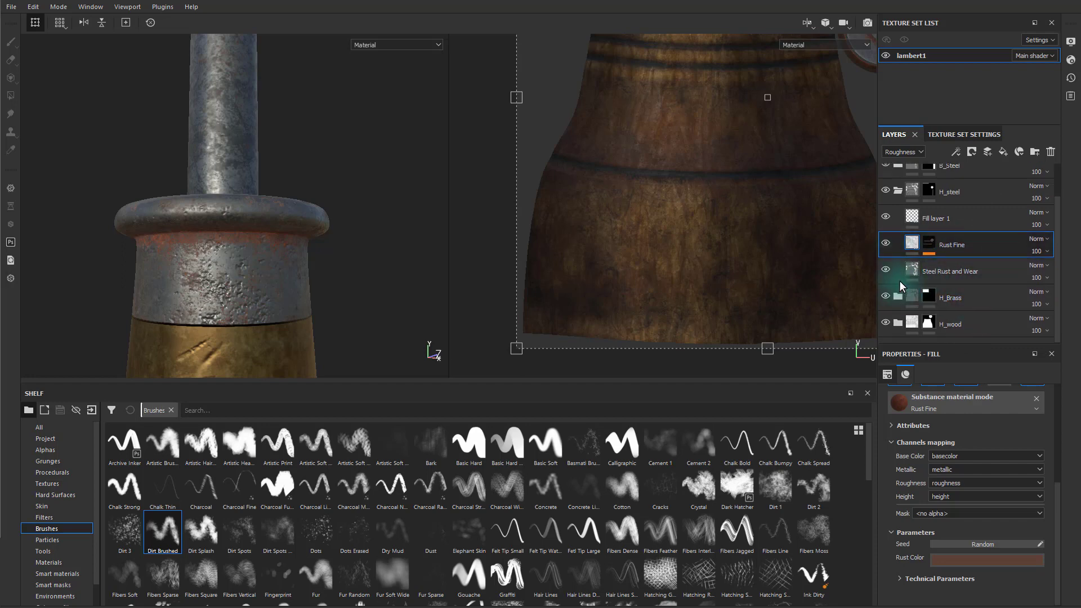
{"action": "scroll", "coordinate": [945, 259], "scroll_direction": "up", "scroll_amount": 1}
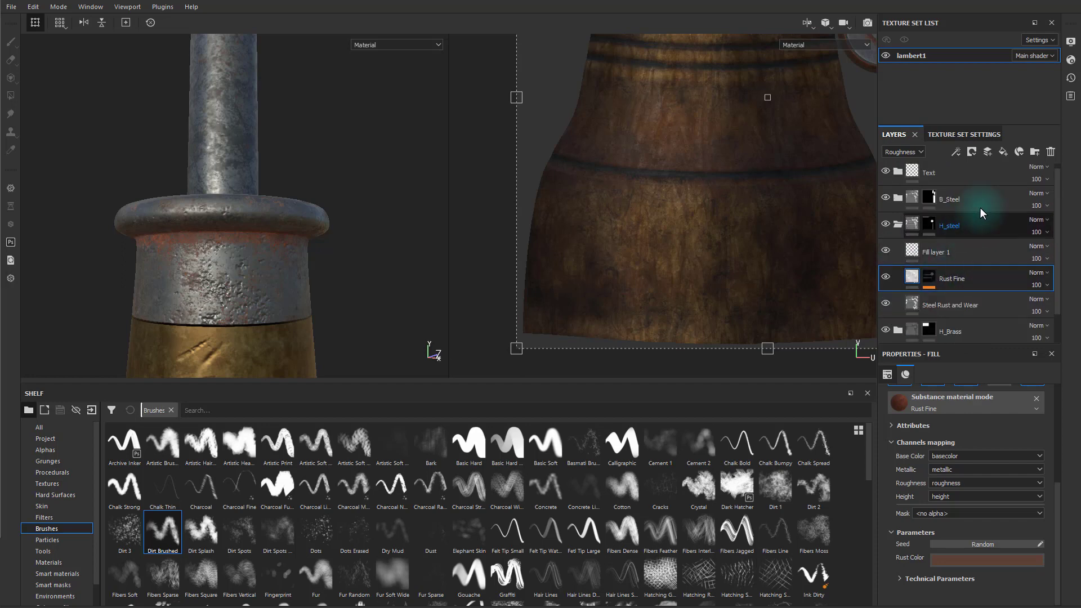
{"action": "left_click", "coordinate": [1004, 149]}
- Set the new fill layer's base color to a near-black with RGB values of 0.016
{"action": "left_click", "coordinate": [948, 458]}
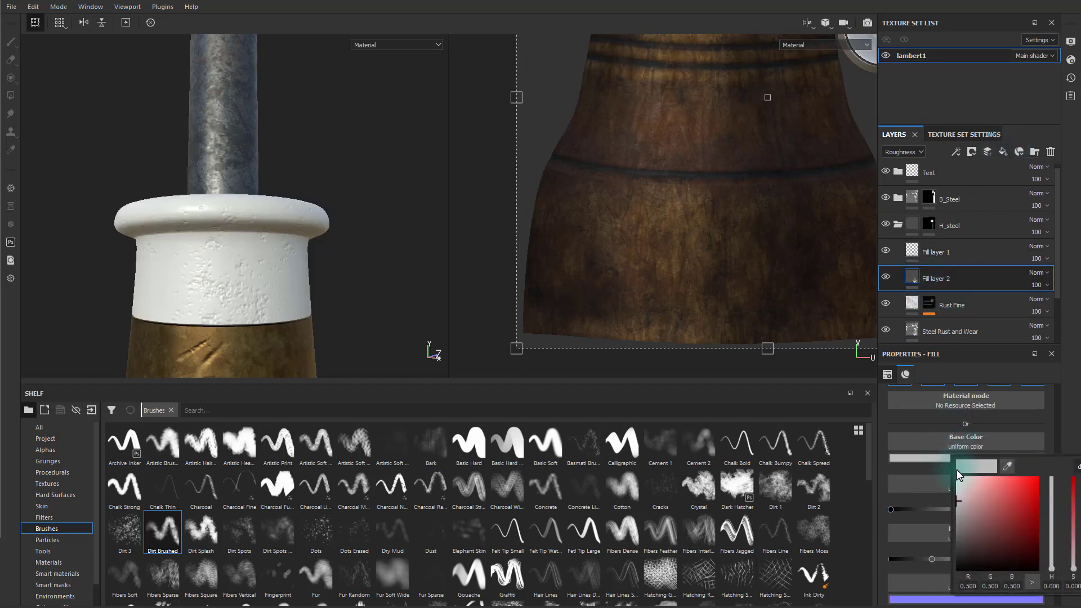
{"action": "left_click_drag", "start_coordinate": [957, 495], "coordinate": [942, 552]}
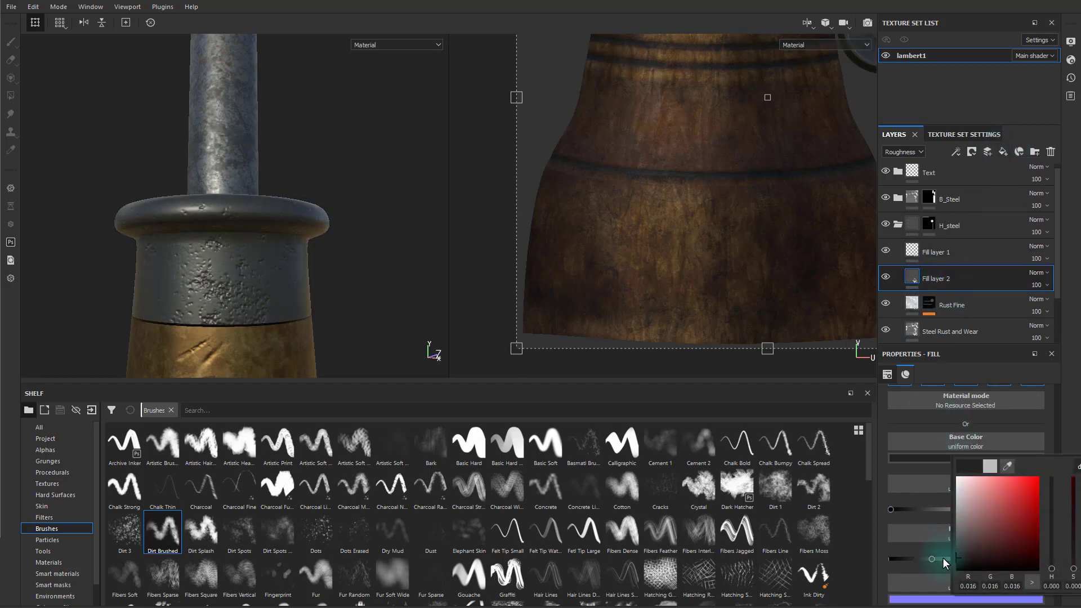
{"action": "left_click", "coordinate": [1004, 442]}
- Limit the fill layer to the color and roughness channels and set its roughness to 0.6848
{"action": "scroll", "coordinate": [1004, 442], "scroll_direction": "up", "scroll_amount": 2}
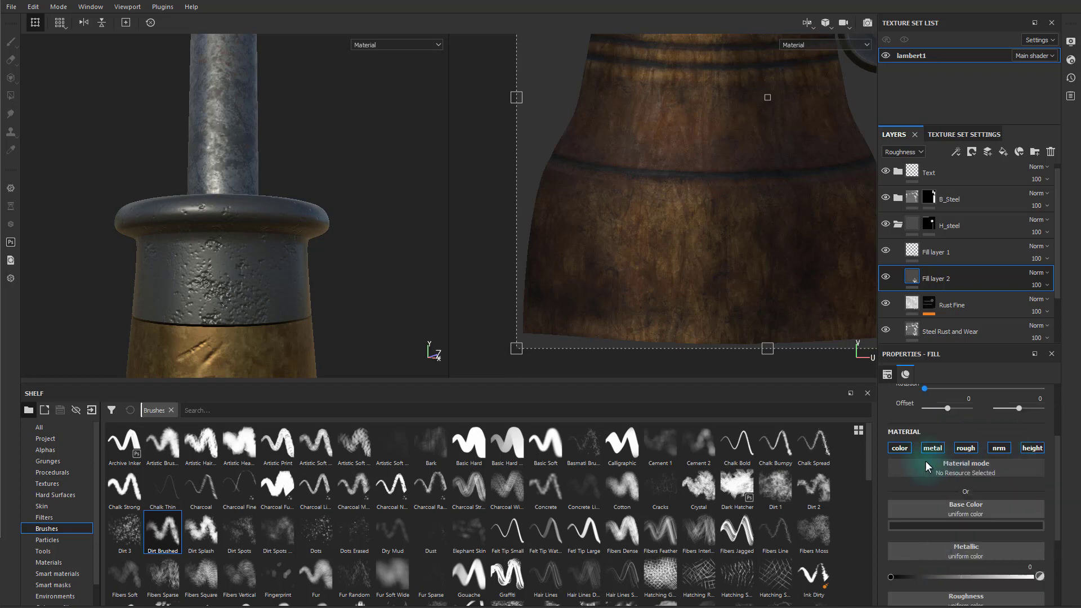
{"action": "left_click", "coordinate": [932, 448]}
{"action": "left_click", "coordinate": [965, 447]}
{"action": "left_click", "coordinate": [1012, 449]}
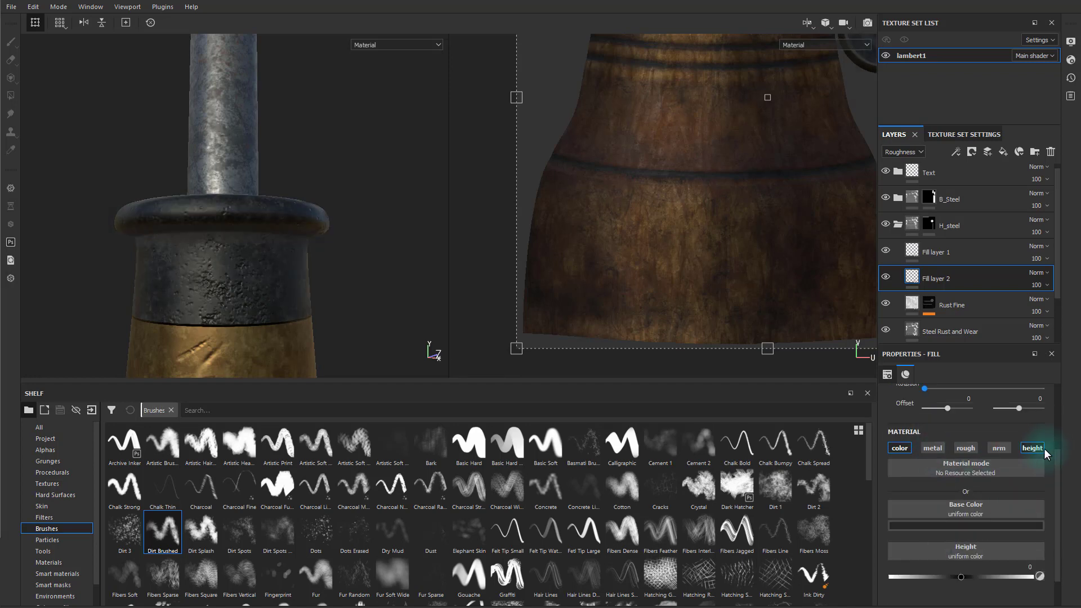
{"action": "left_click", "coordinate": [1041, 448]}
{"action": "left_click", "coordinate": [965, 448]}
{"action": "scroll", "coordinate": [986, 508], "scroll_direction": "down", "scroll_amount": 1}
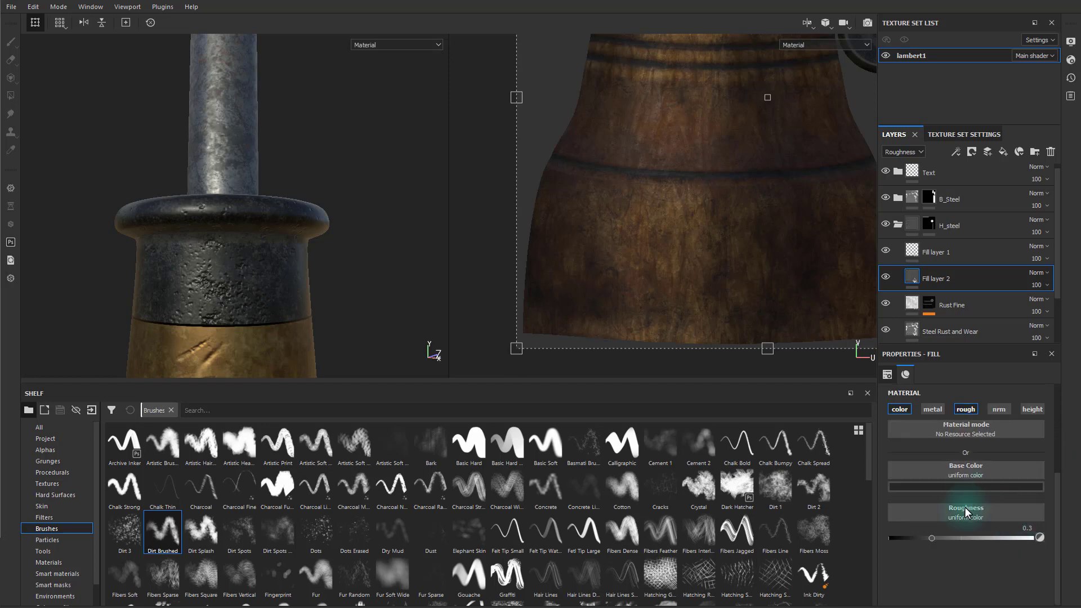
{"action": "left_click_drag", "start_coordinate": [935, 534], "coordinate": [985, 538]}
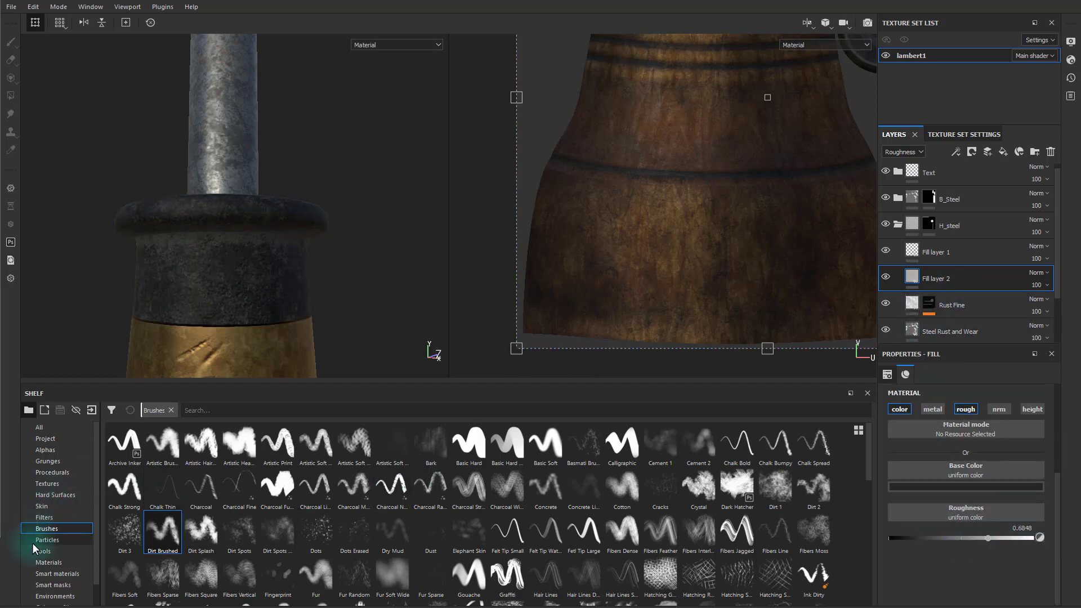
- Apply the Dirt Dusty smart mask to the dark fill layer and rename the layer as grime
{"action": "left_click", "coordinate": [53, 585]}
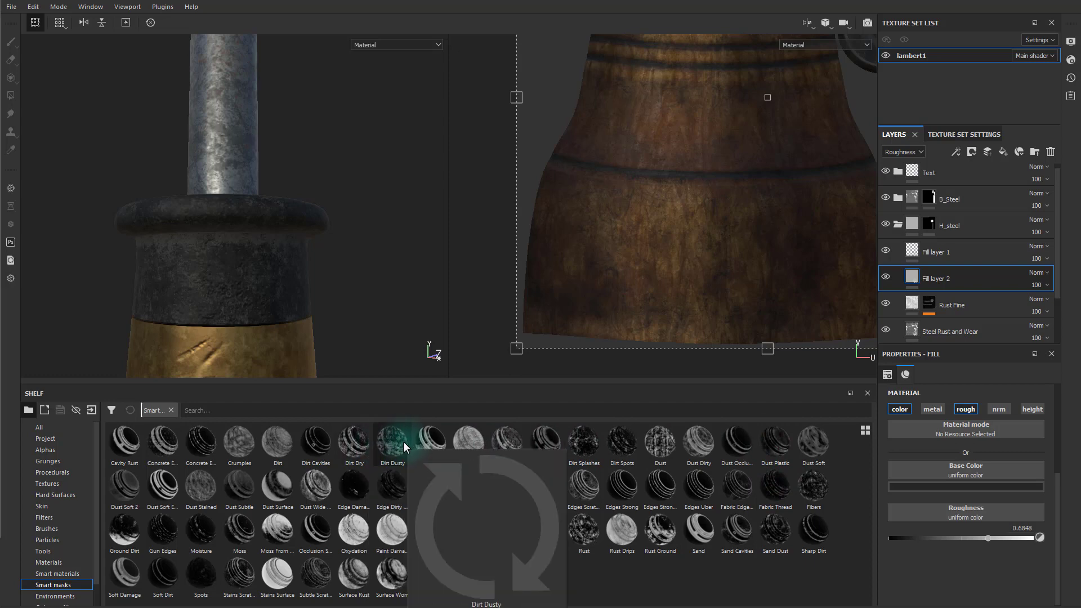
{"action": "mouse_move", "coordinate": [386, 441]}
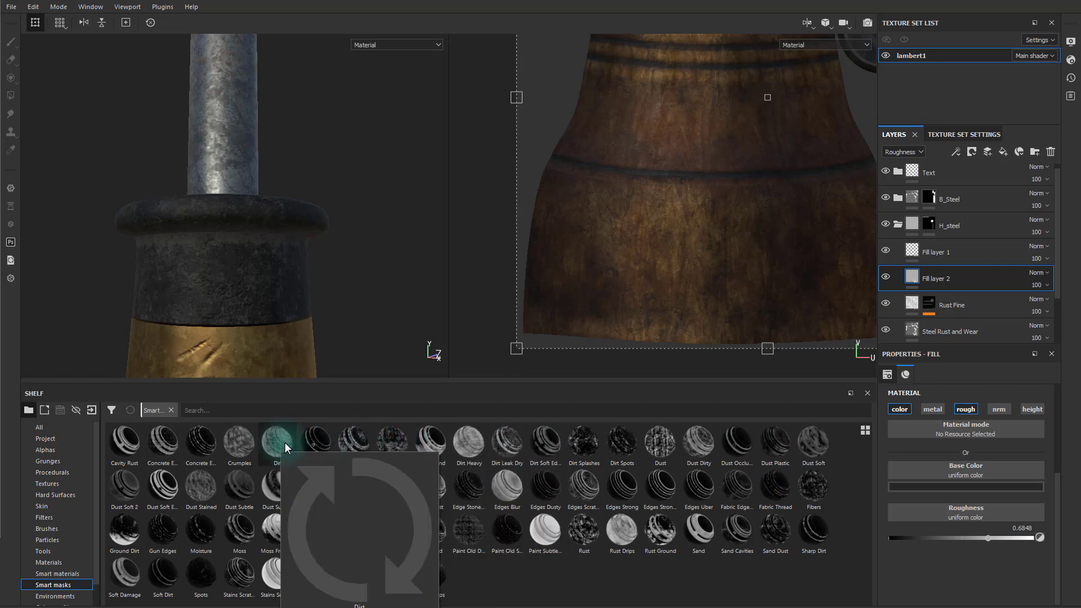
{"action": "left_click_drag", "start_coordinate": [392, 441], "coordinate": [952, 280]}
{"action": "double_click", "coordinate": [953, 280]}
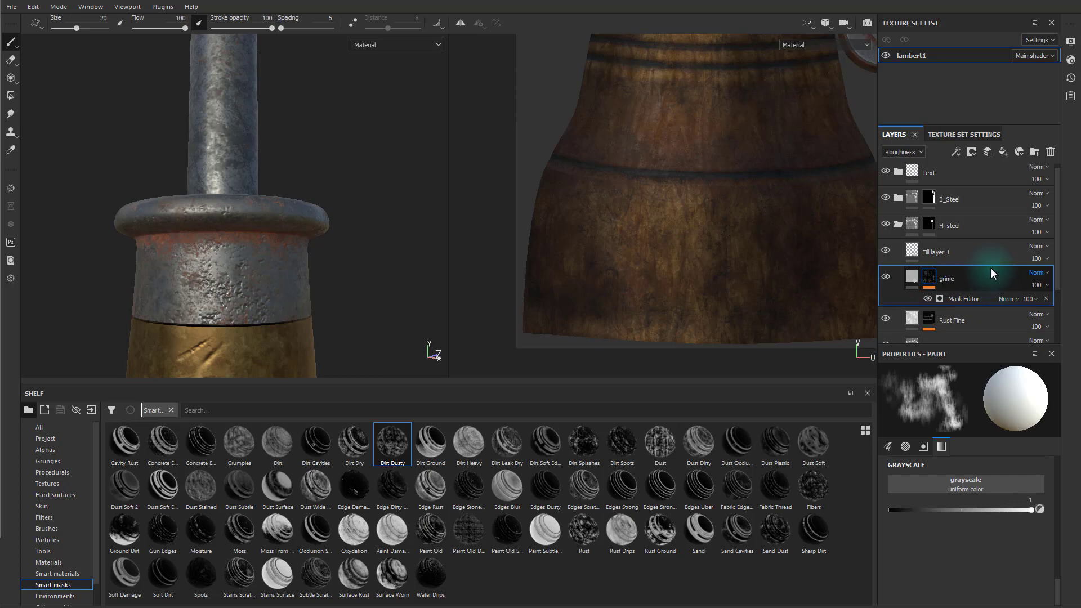
- Adjust the grime mask's Mask Editor to a global balance of 0.78 and a global contrast of 0
{"action": "left_click", "coordinate": [960, 299]}
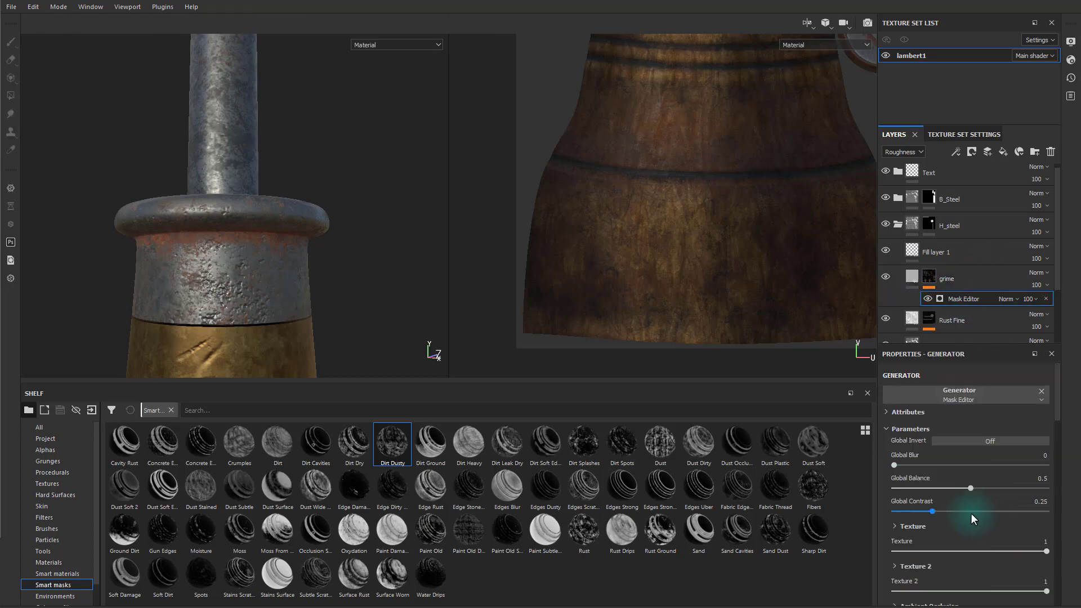
{"action": "left_click", "coordinate": [972, 441]}
{"action": "scroll", "coordinate": [956, 496], "scroll_direction": "down", "scroll_amount": 1}
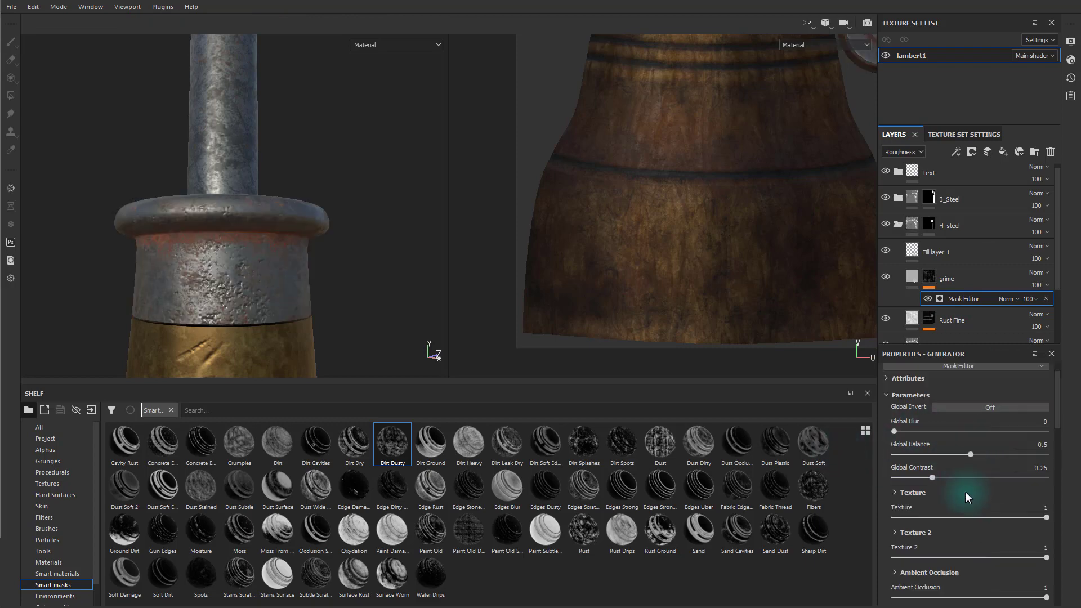
{"action": "left_click_drag", "start_coordinate": [971, 453], "coordinate": [999, 455]}
{"action": "left_click_drag", "start_coordinate": [270, 265], "coordinate": [349, 304], "text": "alt"}
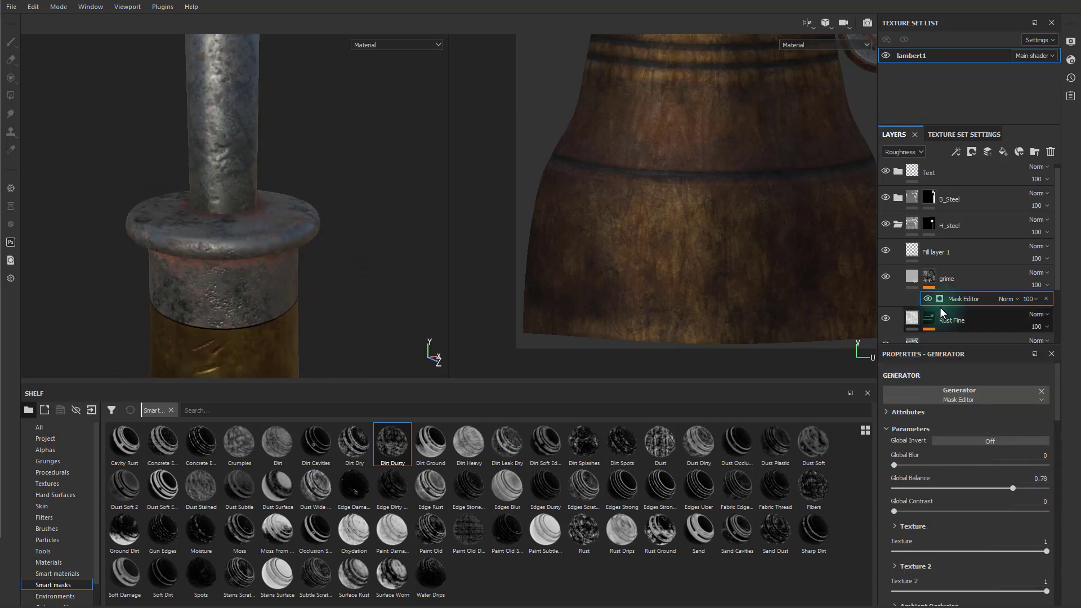
- Add a paint effect to the grime mask and choose the Dirt 2 brush at size 4.33
{"action": "right_click", "coordinate": [931, 278]}
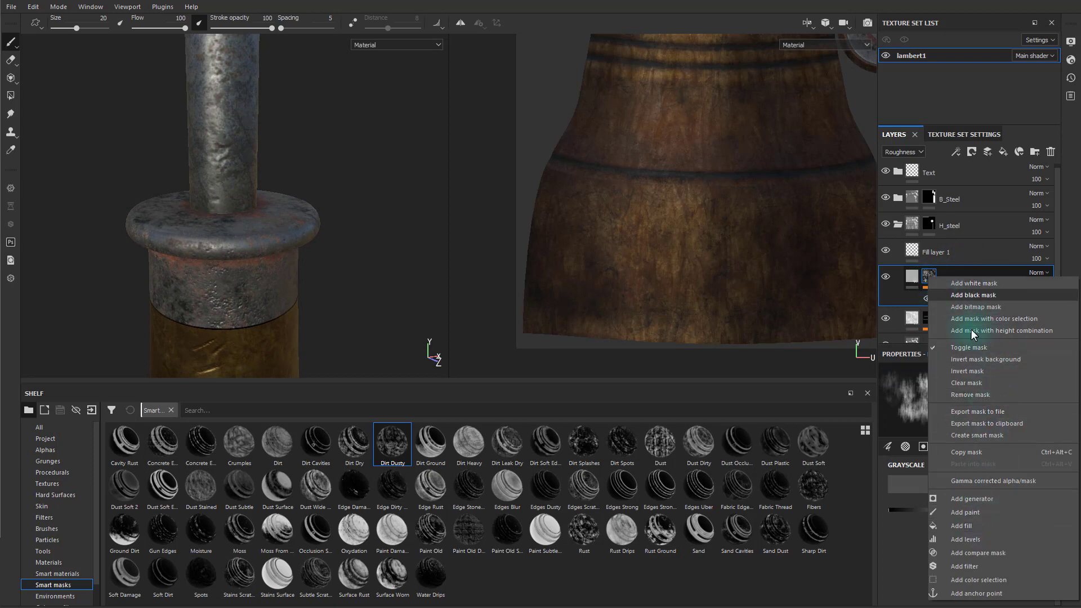
{"action": "left_click", "coordinate": [972, 511]}
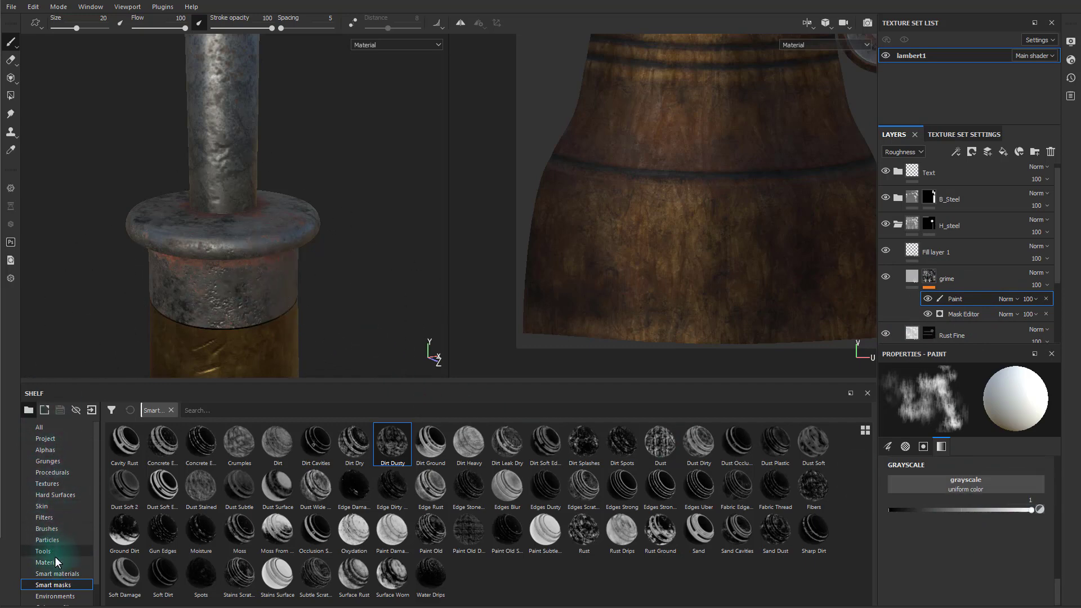
{"action": "left_click", "coordinate": [54, 530]}
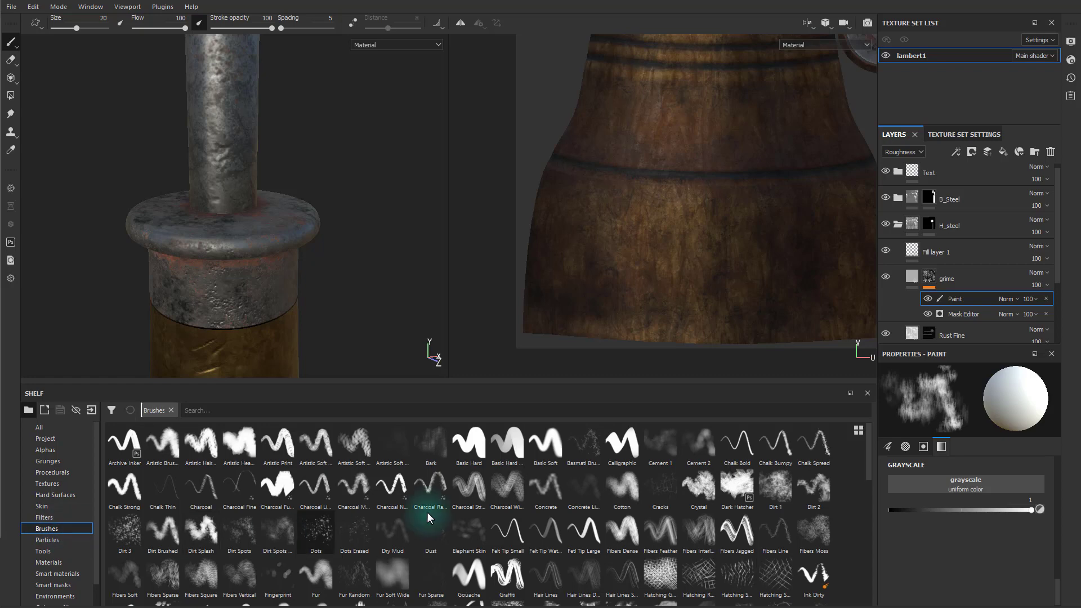
{"action": "left_click", "coordinate": [814, 487]}
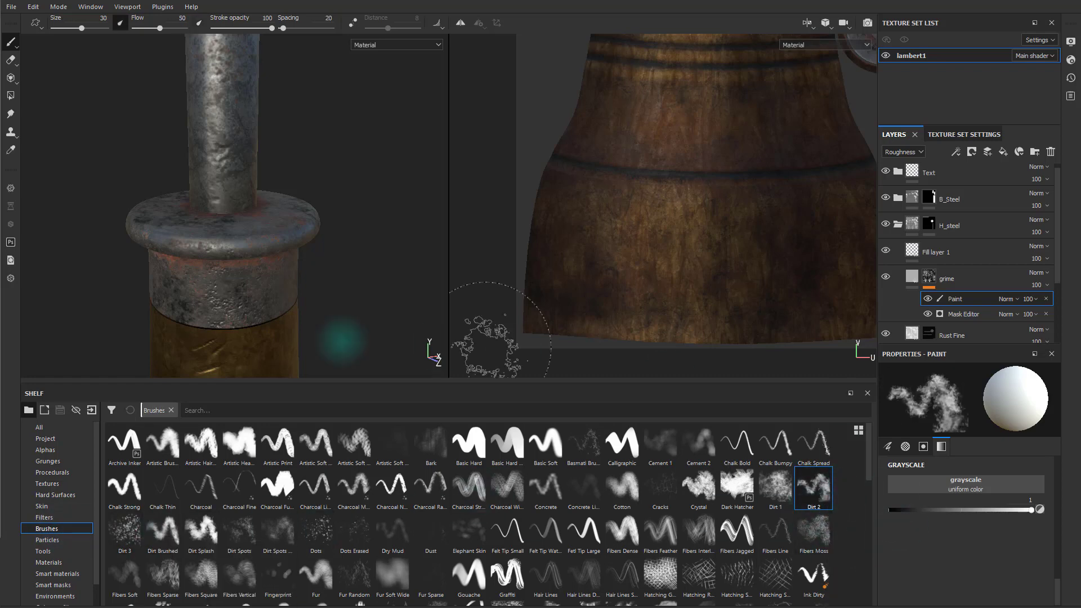
{"action": "right_click_drag", "start_coordinate": [264, 298], "coordinate": [267, 285], "text": "ctrl"}
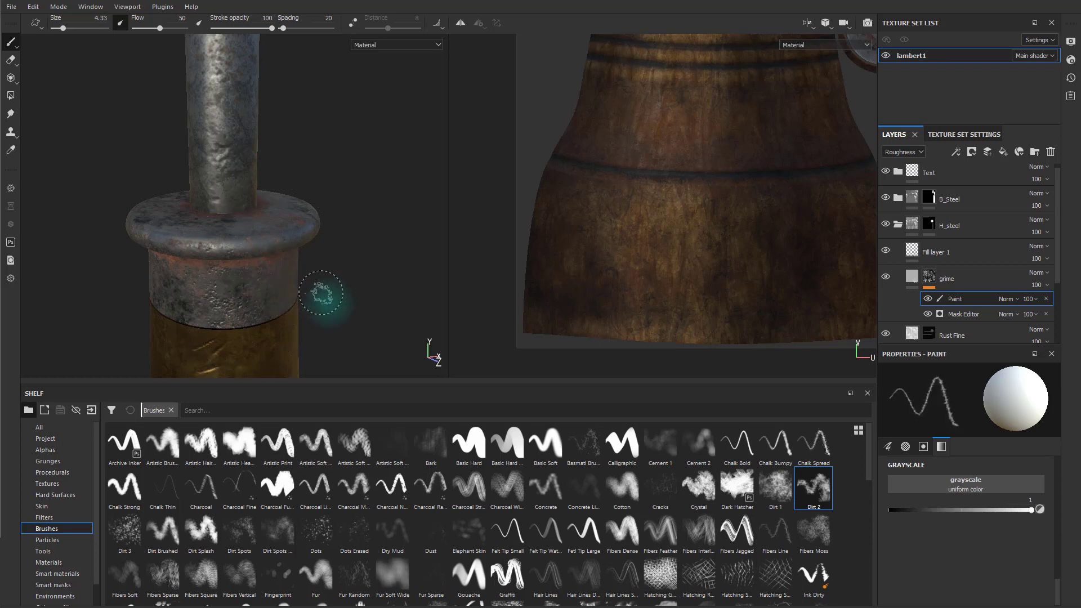
- Examine the grime on the steel collar and its rim from several angles and under rotated lighting
{"action": "left_click_drag", "start_coordinate": [321, 306], "coordinate": [345, 235], "text": "alt"}
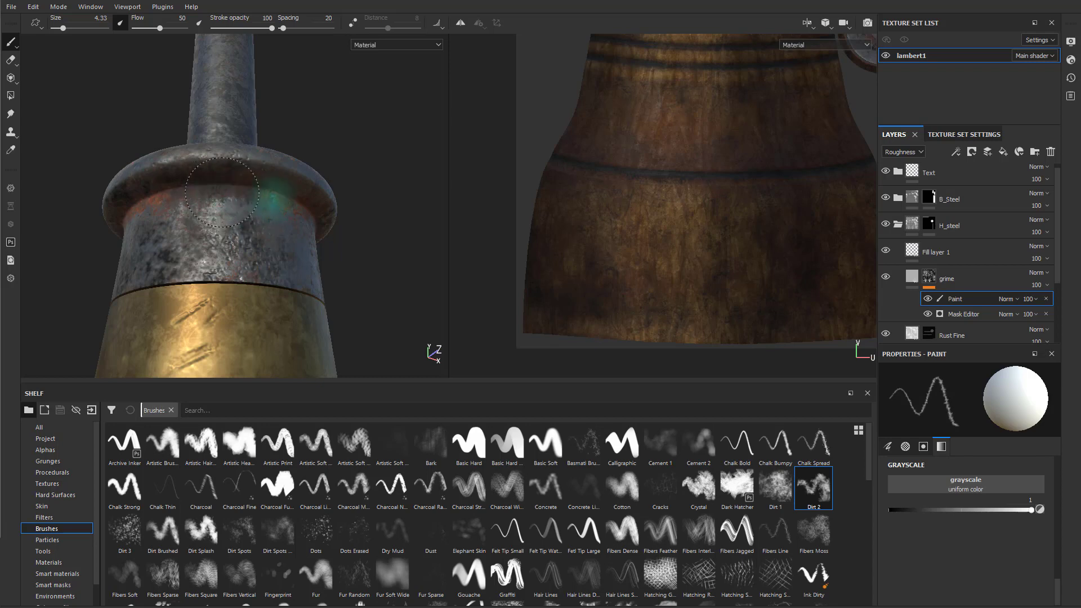
{"action": "mouse_move", "coordinate": [400, 242]}
{"action": "left_mouse_down", "text": "alt"}
{"action": "mouse_move", "coordinate": [361, 229]}
{"action": "mouse_move", "coordinate": [289, 239]}
{"action": "left_mouse_up", "text": "alt"}
{"action": "left_click_drag", "start_coordinate": [373, 244], "coordinate": [319, 232], "text": "alt"}
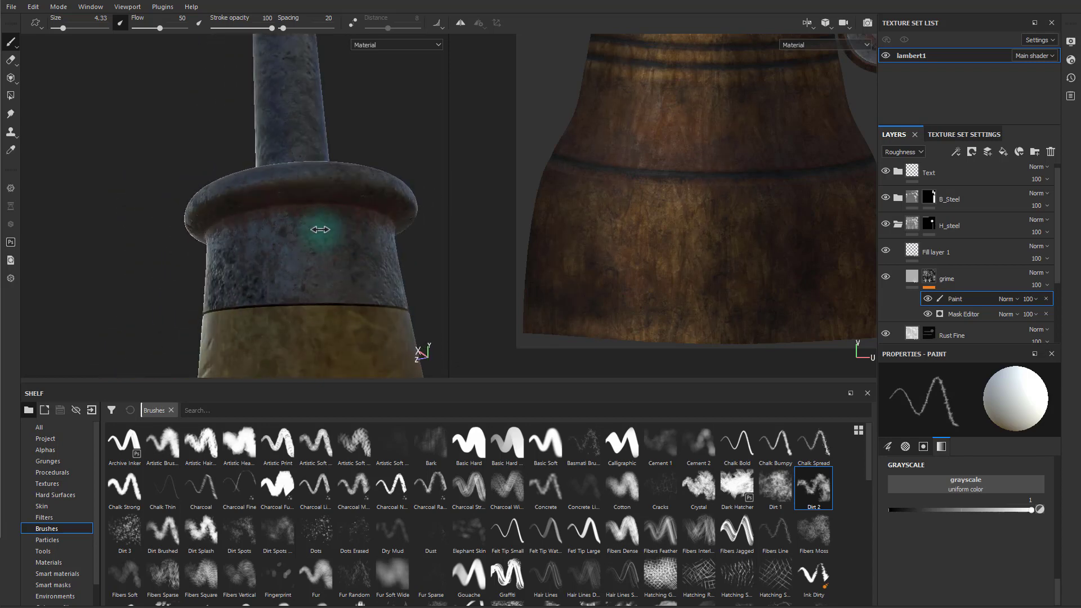
{"action": "right_click_drag", "start_coordinate": [319, 231], "coordinate": [286, 223], "text": "shift"}
{"action": "mouse_move", "coordinate": [398, 217]}
{"action": "left_mouse_down", "text": "alt"}
{"action": "mouse_move", "coordinate": [362, 212]}
{"action": "mouse_move", "coordinate": [362, 202]}
{"action": "left_mouse_up", "text": "alt"}
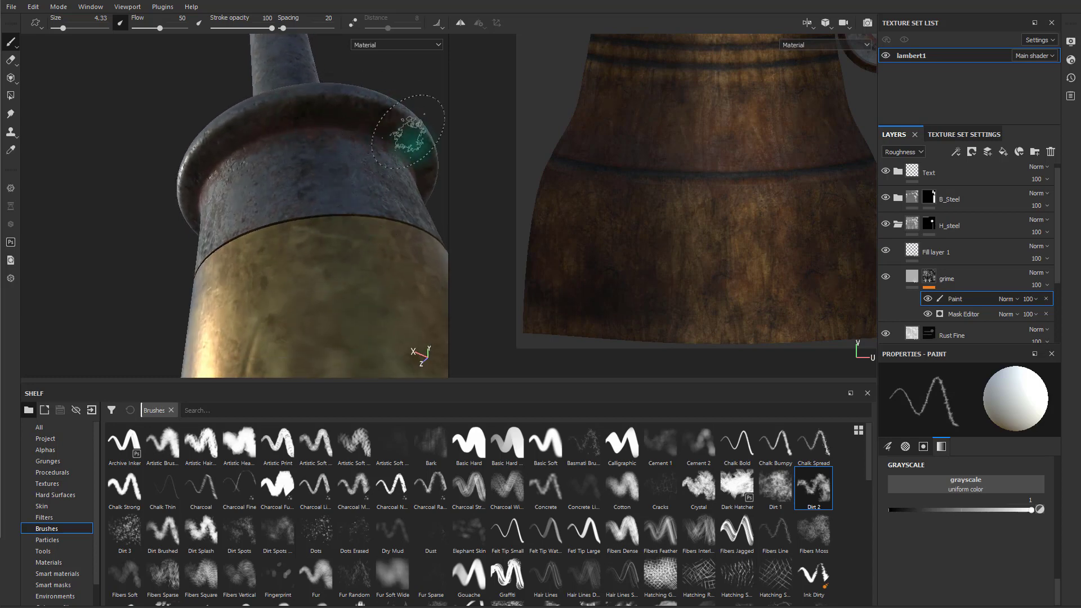
{"action": "mouse_move", "coordinate": [410, 147]}
{"action": "left_mouse_down", "text": "alt"}
{"action": "mouse_move", "coordinate": [362, 217]}
{"action": "mouse_move", "coordinate": [397, 179]}
{"action": "mouse_move", "coordinate": [401, 219]}
{"action": "mouse_move", "coordinate": [241, 222]}
{"action": "mouse_move", "coordinate": [262, 209]}
{"action": "left_mouse_up", "text": "alt"}
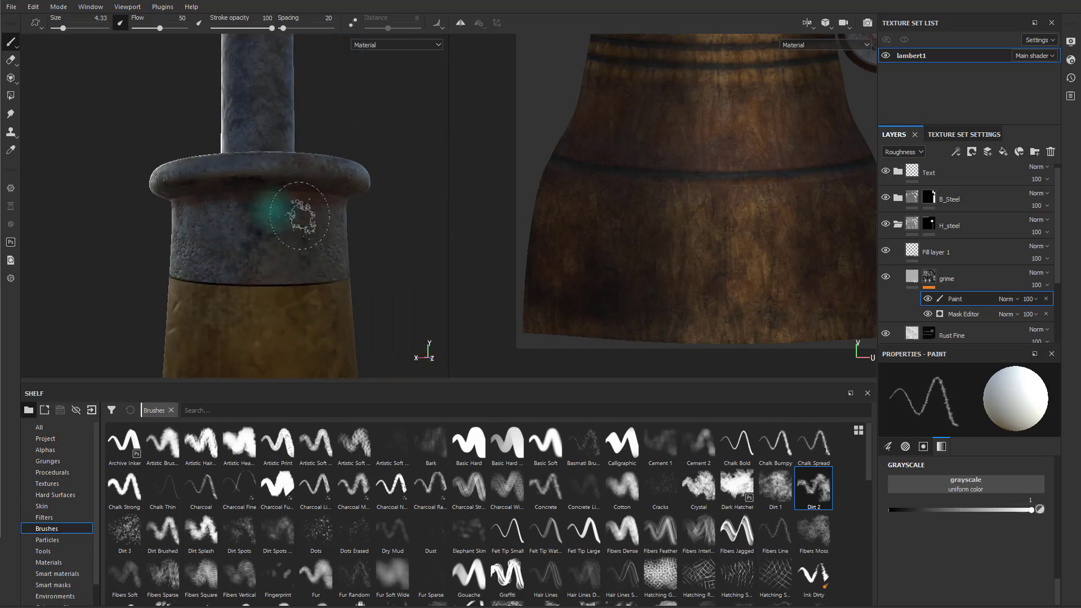
{"action": "left_click_drag", "start_coordinate": [379, 259], "coordinate": [306, 246], "text": "alt"}
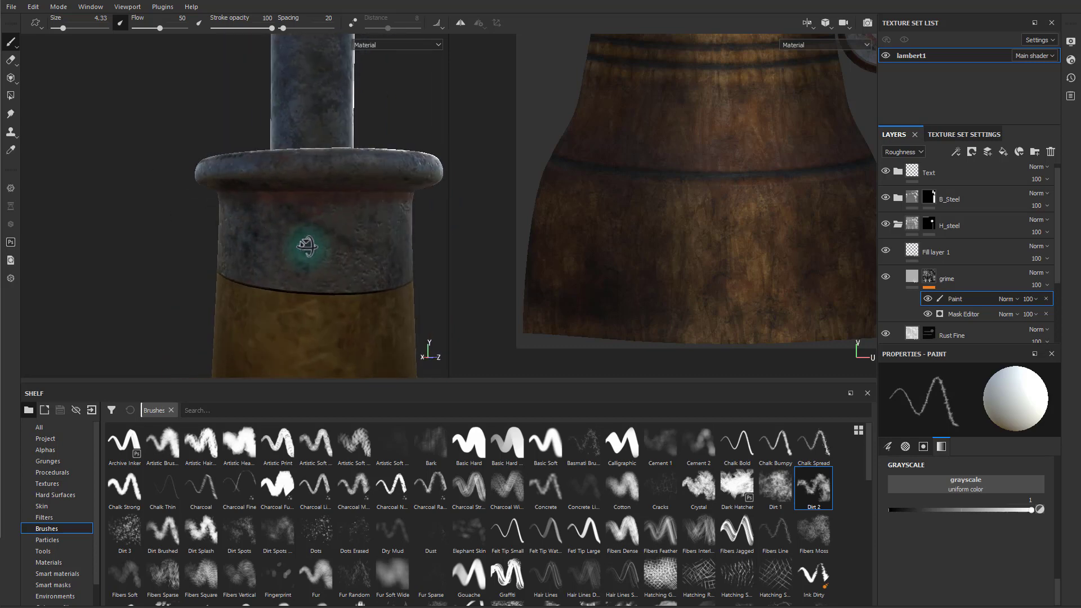
- Enlarge the Dirt 2 brush to size 8.29 and set its grayscale value to 0
{"action": "right_click_drag", "start_coordinate": [346, 207], "coordinate": [364, 204], "text": "ctrl"}
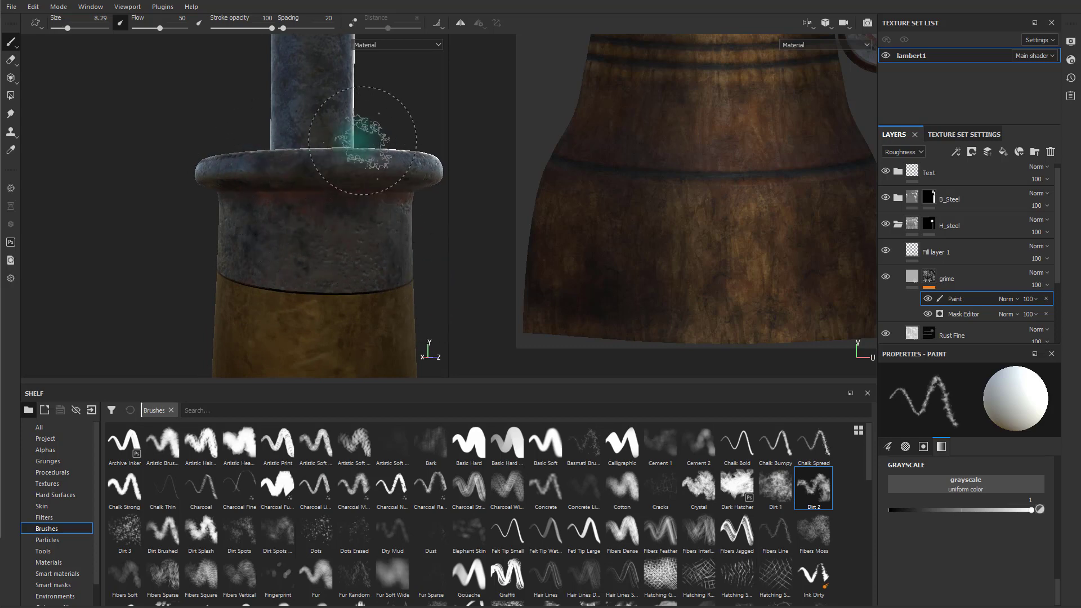
{"action": "mouse_move", "coordinate": [362, 148]}
{"action": "left_mouse_down", "text": "alt"}
{"action": "mouse_move", "coordinate": [302, 265]}
{"action": "mouse_move", "coordinate": [247, 234]}
{"action": "left_mouse_up", "text": "alt"}
{"action": "left_click_drag", "start_coordinate": [974, 510], "coordinate": [682, 511]}
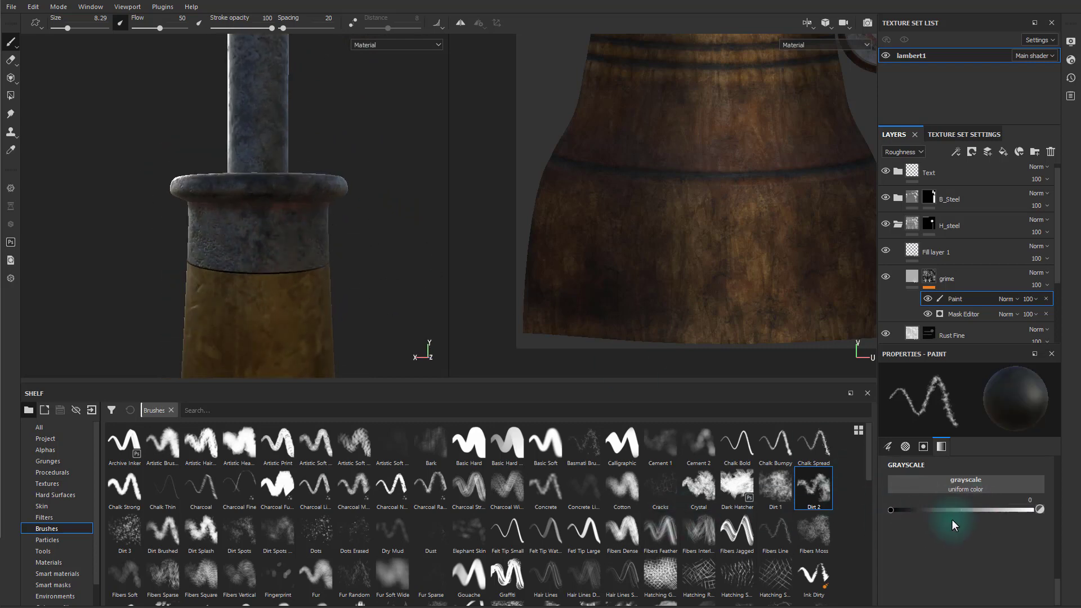
{"action": "left_click_drag", "start_coordinate": [289, 239], "coordinate": [230, 211], "text": "alt"}
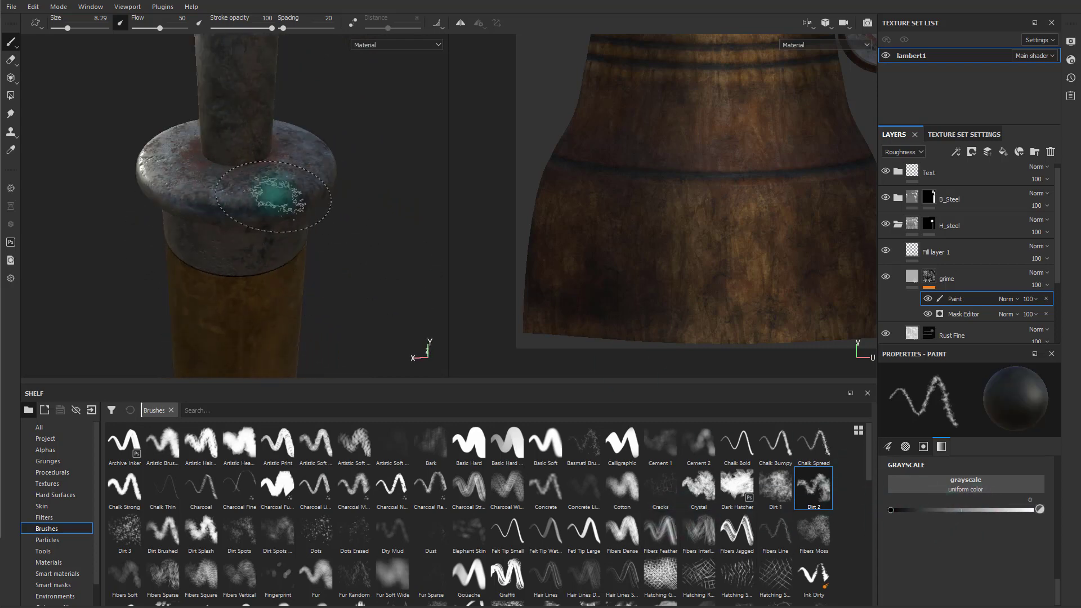
- Lower the Dirt 2 brush flow to 6 and bring the steel collar into close view for mask painting
{"action": "left_click", "coordinate": [888, 446]}
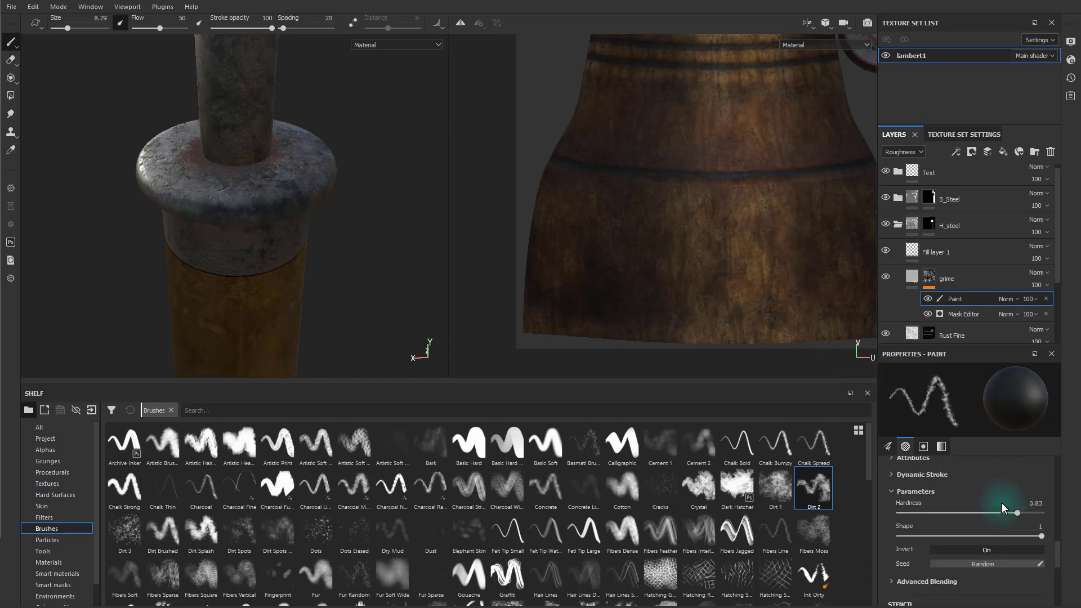
{"action": "scroll", "coordinate": [997, 502], "scroll_direction": "down", "scroll_amount": 2}
{"action": "scroll", "coordinate": [964, 505], "scroll_direction": "up", "scroll_amount": 2}
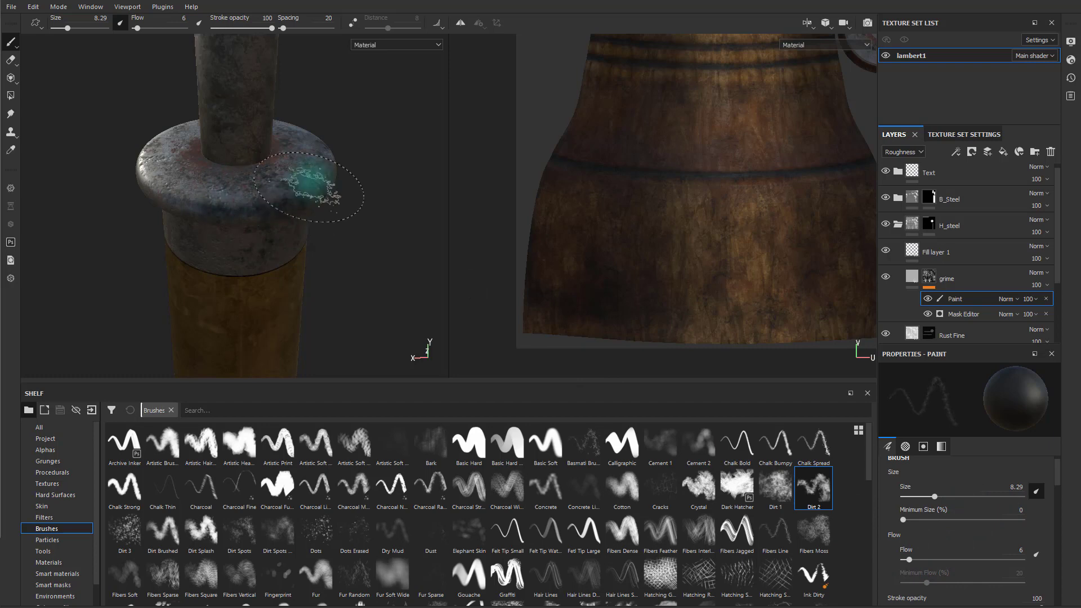
{"action": "mouse_move", "coordinate": [312, 157]}
{"action": "left_mouse_down", "text": "alt"}
{"action": "mouse_move", "coordinate": [287, 186]}
{"action": "mouse_move", "coordinate": [332, 168]}
{"action": "left_mouse_up", "text": "alt"}
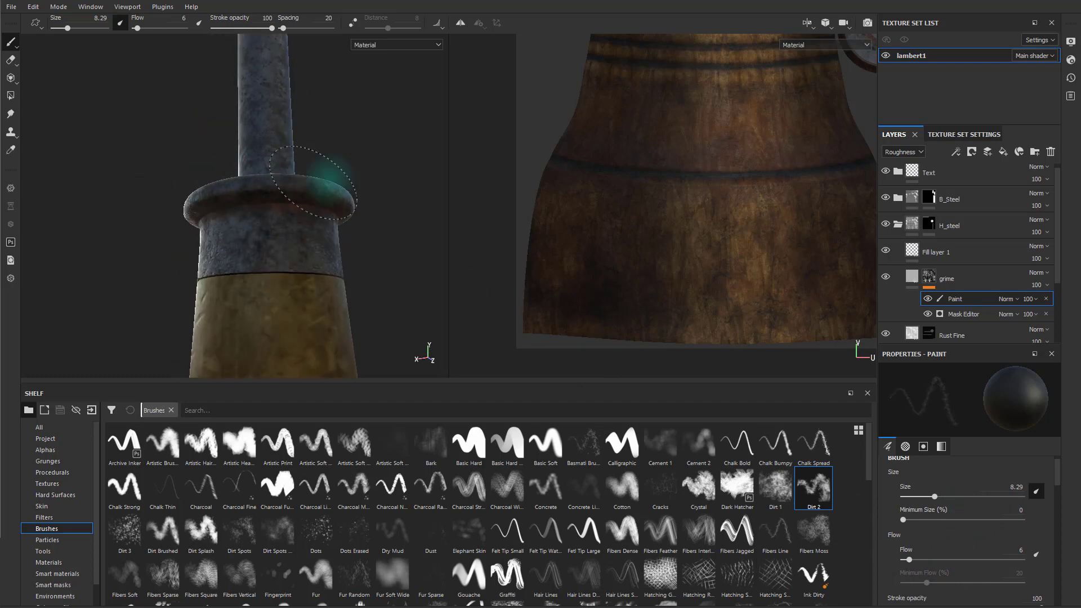
{"action": "mouse_move", "coordinate": [405, 251]}
{"action": "left_mouse_down", "text": "alt"}
{"action": "mouse_move", "coordinate": [203, 264]}
{"action": "mouse_move", "coordinate": [313, 248]}
{"action": "mouse_move", "coordinate": [328, 278]}
{"action": "mouse_move", "coordinate": [217, 263]}
{"action": "mouse_move", "coordinate": [379, 248]}
{"action": "left_mouse_up", "text": "alt"}
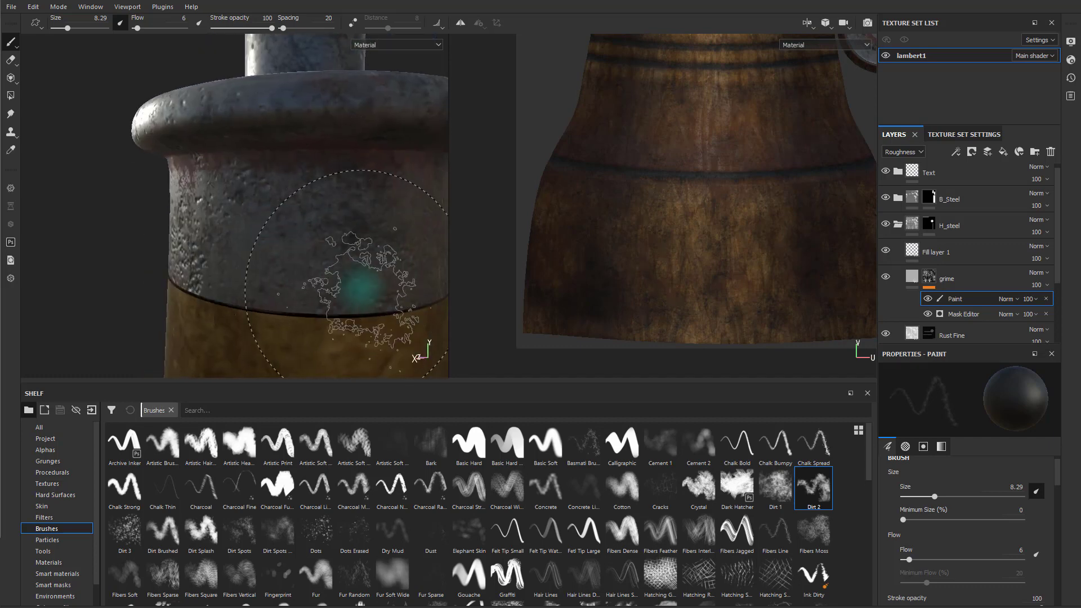
- Set the Dirt 2 brush's grayscale value to 1 and its flow to 39 for painting the grime mask
{"action": "left_click_drag", "start_coordinate": [357, 292], "coordinate": [414, 297], "text": "alt"}
{"action": "scroll", "coordinate": [1008, 588], "scroll_direction": "down", "scroll_amount": 12}
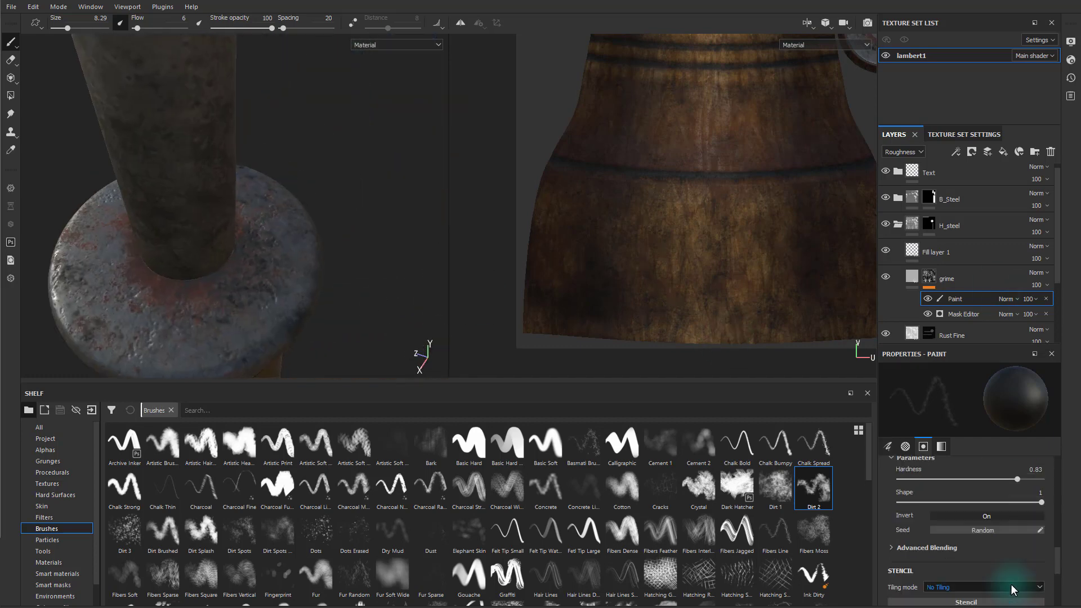
{"action": "left_click_drag", "start_coordinate": [954, 511], "coordinate": [1045, 506]}
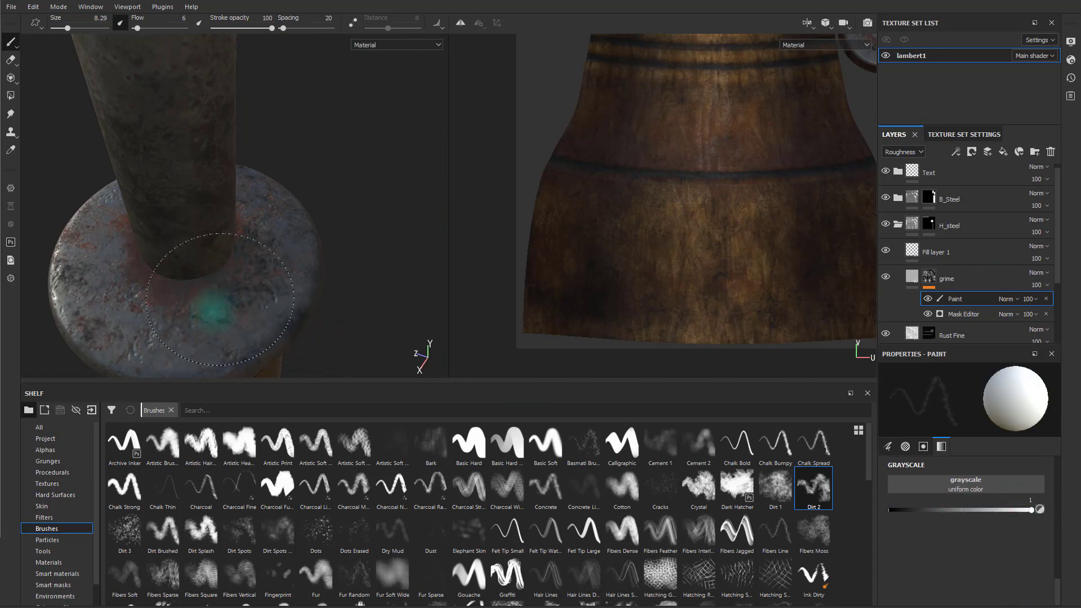
{"action": "mouse_move", "coordinate": [246, 293]}
{"action": "left_mouse_down", "text": "alt"}
{"action": "mouse_move", "coordinate": [265, 282]}
{"action": "mouse_move", "coordinate": [193, 321]}
{"action": "mouse_move", "coordinate": [273, 294]}
{"action": "left_mouse_up", "text": "alt"}
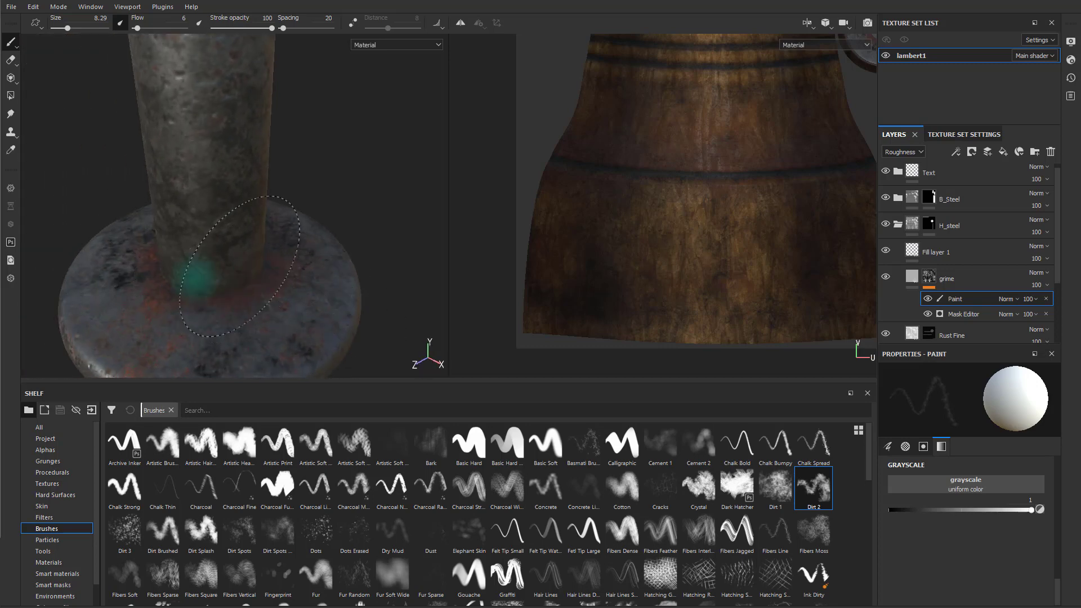
{"action": "scroll", "coordinate": [1008, 506], "scroll_direction": "up", "scroll_amount": 5}
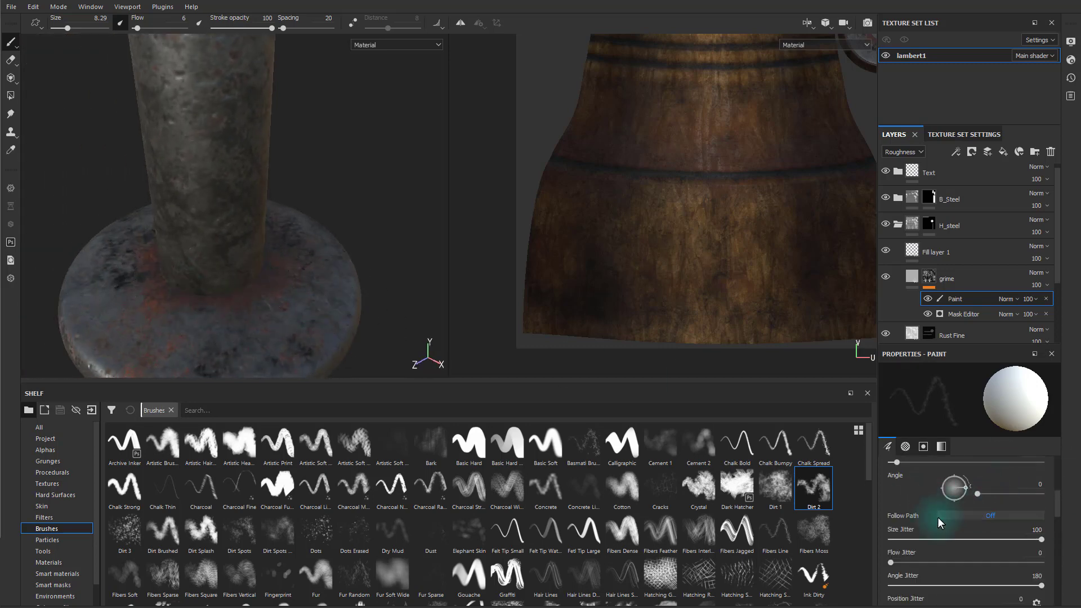
{"action": "scroll", "coordinate": [934, 512], "scroll_direction": "up", "scroll_amount": 3}
{"action": "left_click", "coordinate": [949, 493]}
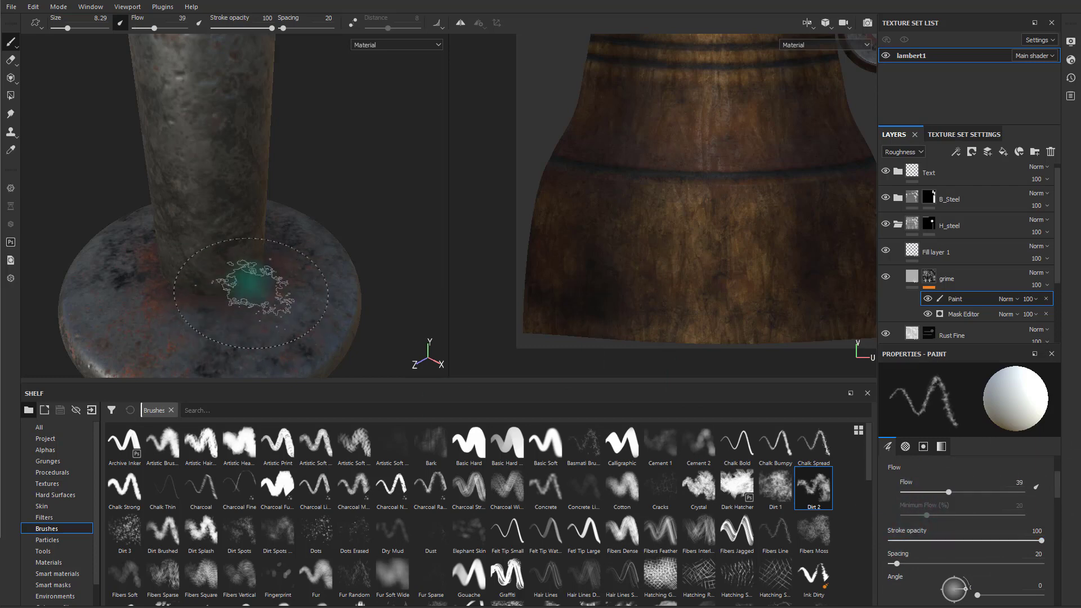
- Examine the steel collar under rotated lighting and check the grime layer's fill properties
{"action": "left_click_drag", "start_coordinate": [210, 320], "coordinate": [661, 268], "text": "alt"}
{"action": "right_click_drag", "start_coordinate": [363, 237], "coordinate": [403, 241], "text": "shift"}
{"action": "scroll", "coordinate": [302, 260], "scroll_direction": "up", "scroll_amount": 4}
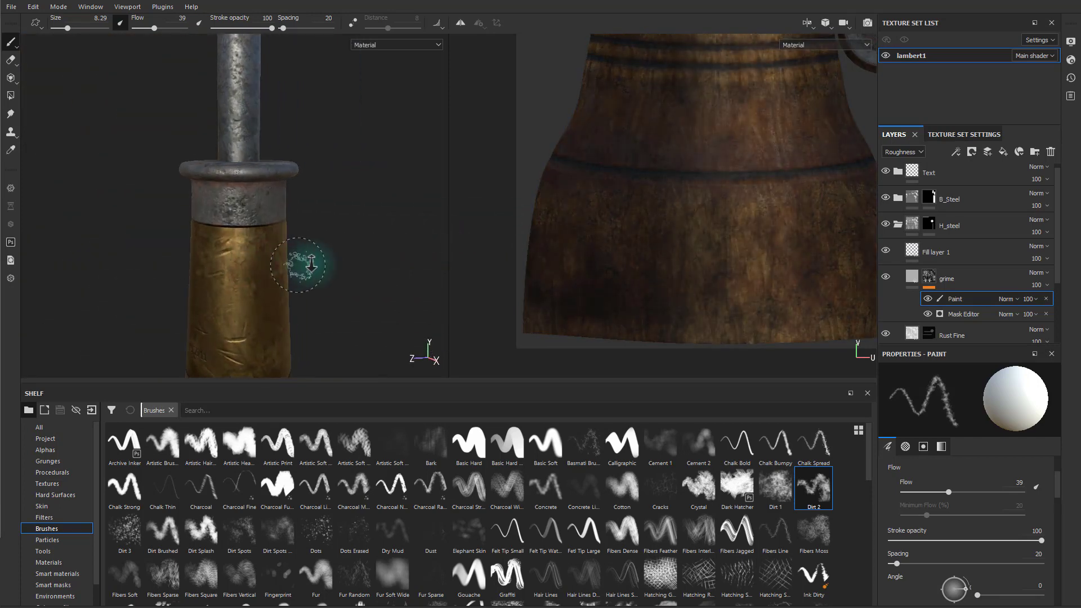
{"action": "left_click", "coordinate": [911, 276]}
{"action": "left_click", "coordinate": [909, 278]}
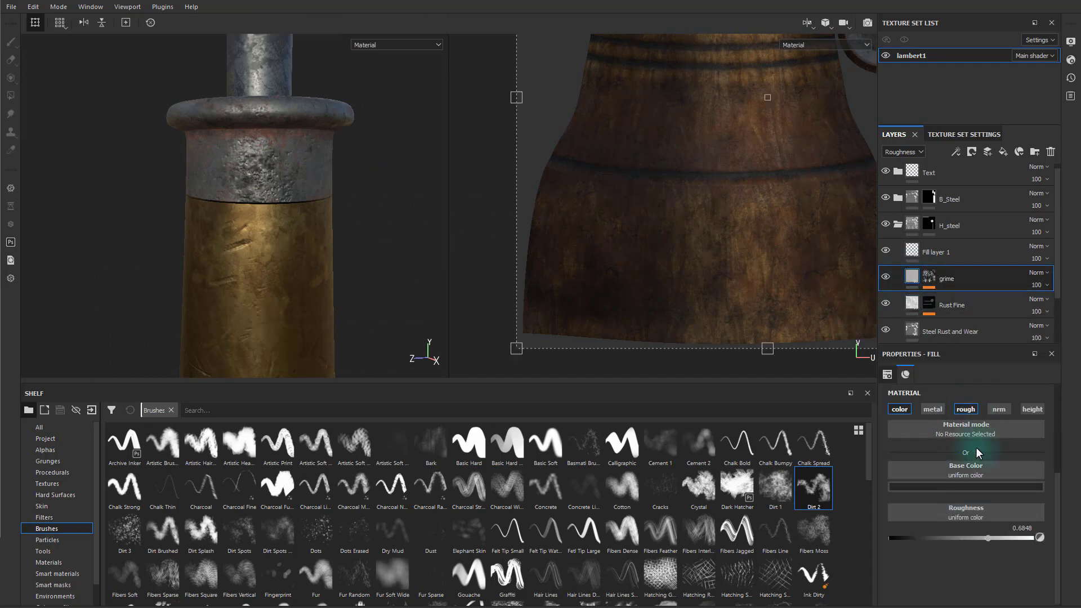
- Add a fill layer named roughnesspass above Fill layer 1 in H_steel, keeping only its roughness channel active
{"action": "left_click", "coordinate": [957, 248]}
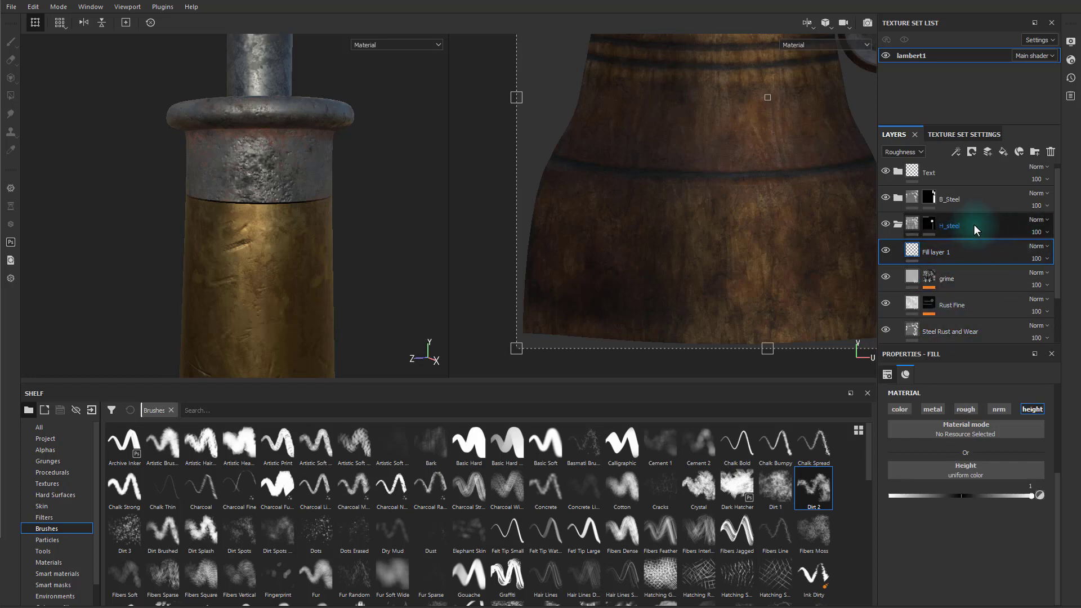
{"action": "left_click", "coordinate": [1007, 152]}
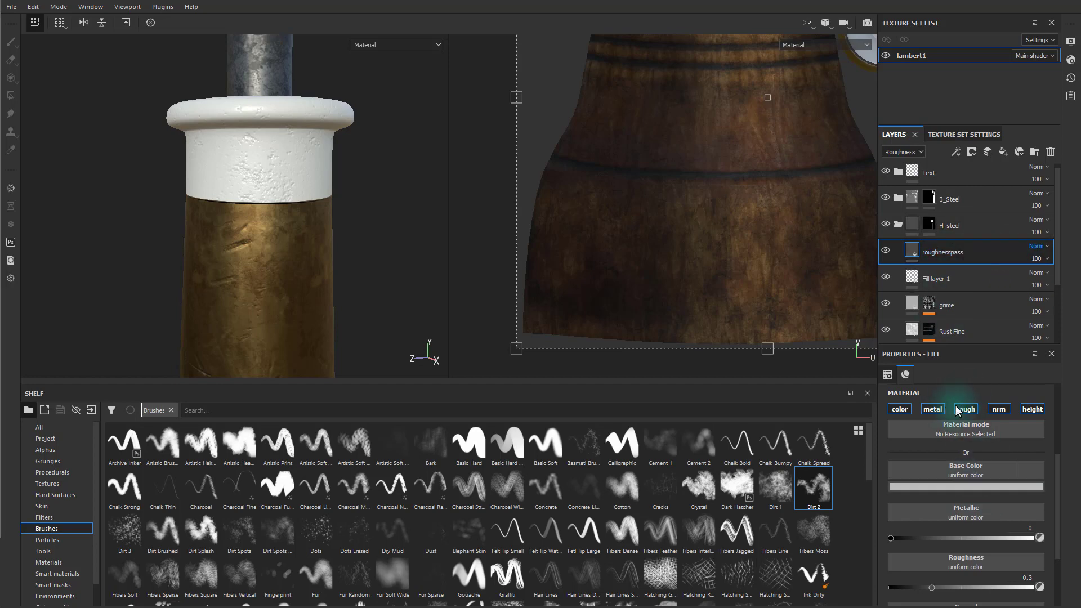
{"action": "left_click", "coordinate": [936, 414]}
{"action": "left_click", "coordinate": [901, 412]}
{"action": "left_click", "coordinate": [1002, 412]}
{"action": "left_click", "coordinate": [1029, 414]}
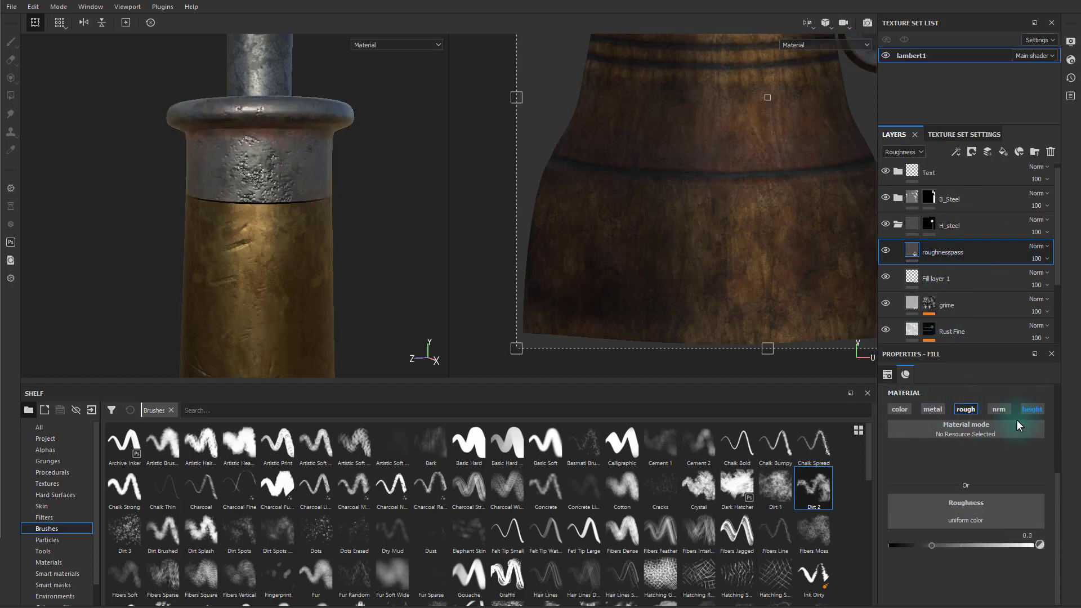
- Search the resources for grunge textures and assign Grunge Map 011 to the roughnesspass layer's roughness
{"action": "left_click", "coordinate": [959, 474]}
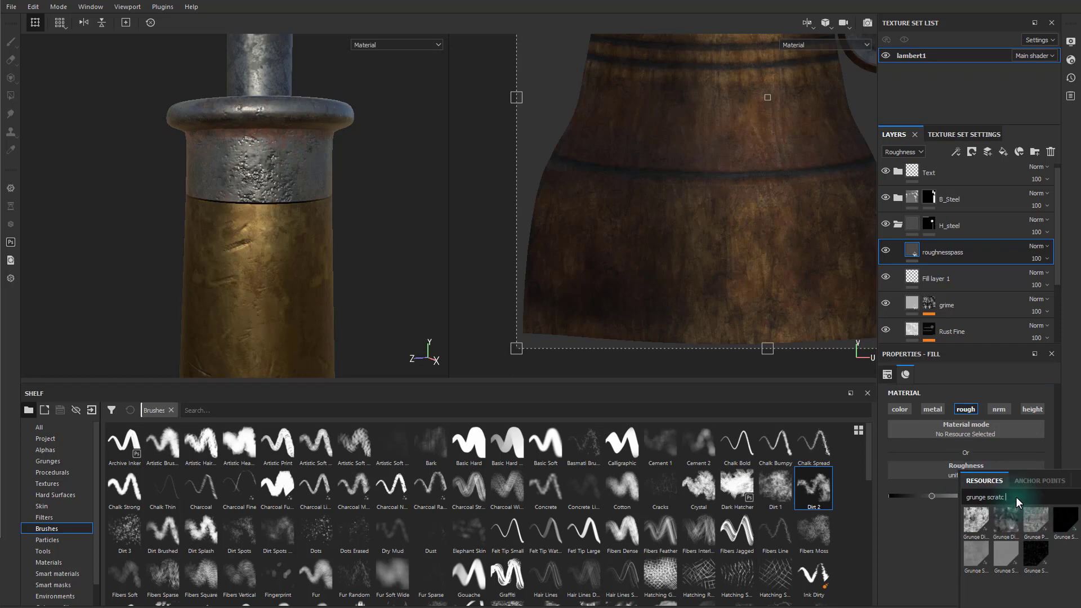
{"action": "key", "text": "BackSpace"}
{"action": "key", "text": "BackSpace"}
{"action": "key", "text": "BackSpace"}
{"action": "key", "text": "BackSpace"}
{"action": "key", "text": "BackSpace"}
{"action": "key", "text": "BackSpace"}
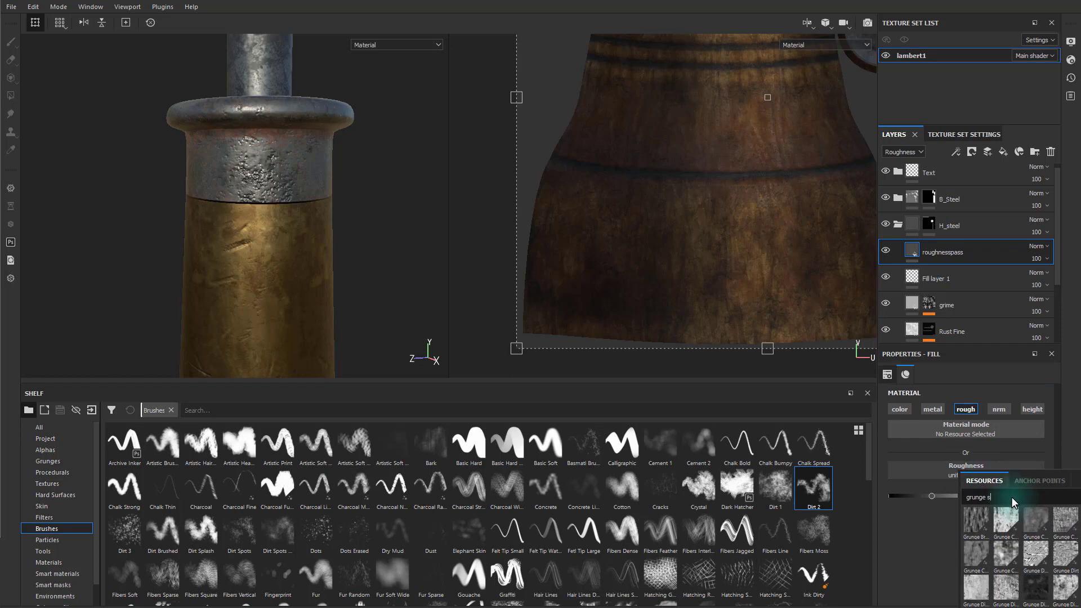
{"action": "scroll", "coordinate": [995, 594], "scroll_direction": "down", "scroll_amount": 4}
{"action": "mouse_move", "coordinate": [991, 600]}
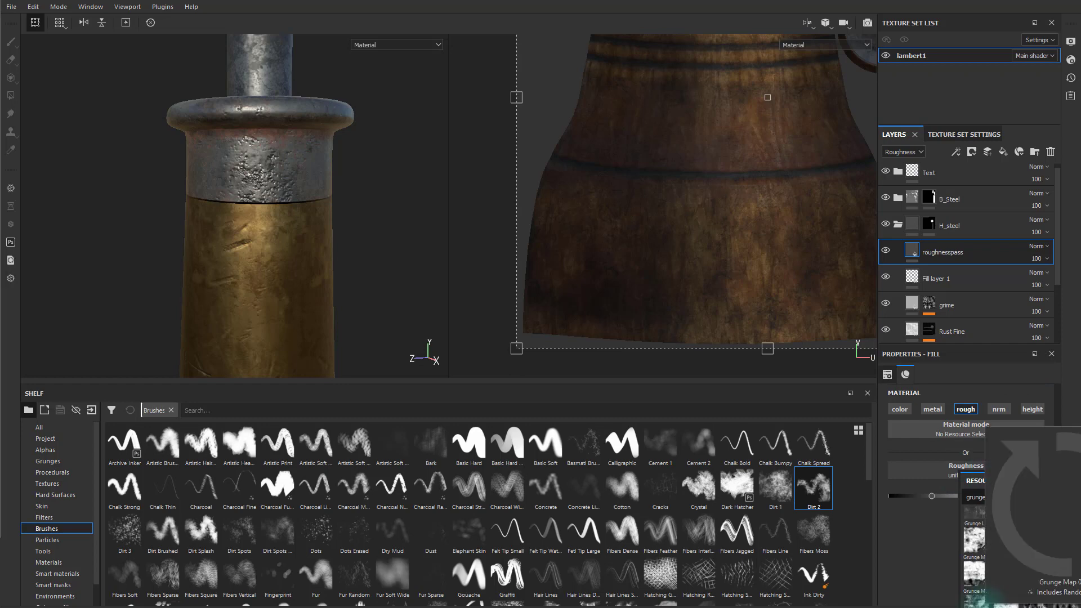
{"action": "left_click", "coordinate": [992, 600]}
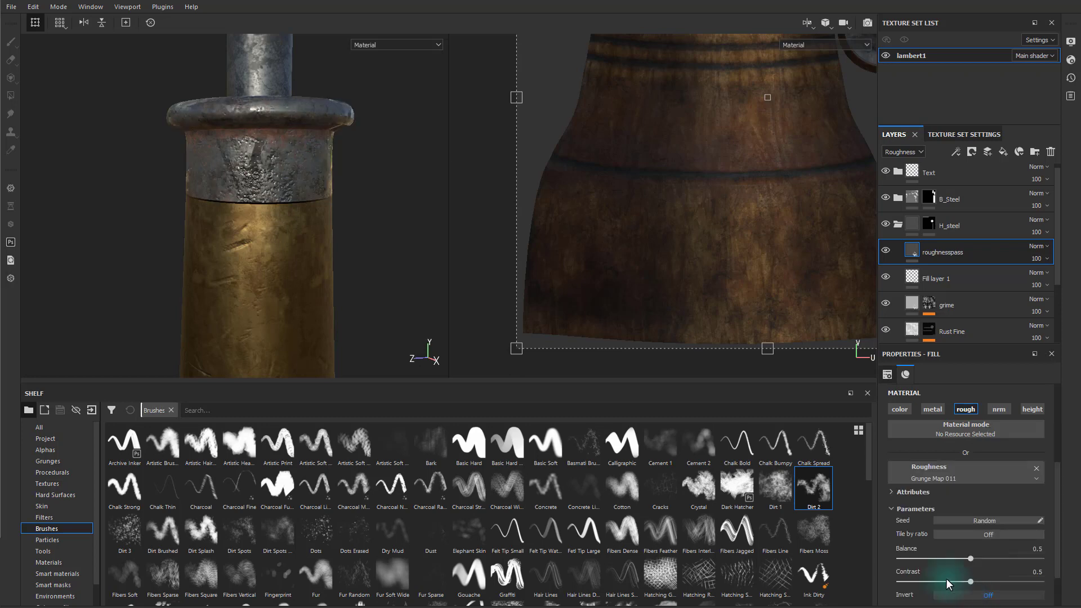
- Switch the roughnesspass layer's projection to Tri-planar projection
{"action": "left_click_drag", "start_coordinate": [386, 261], "coordinate": [380, 192], "text": "alt"}
{"action": "right_click_drag", "start_coordinate": [380, 191], "coordinate": [827, 280], "text": "shift"}
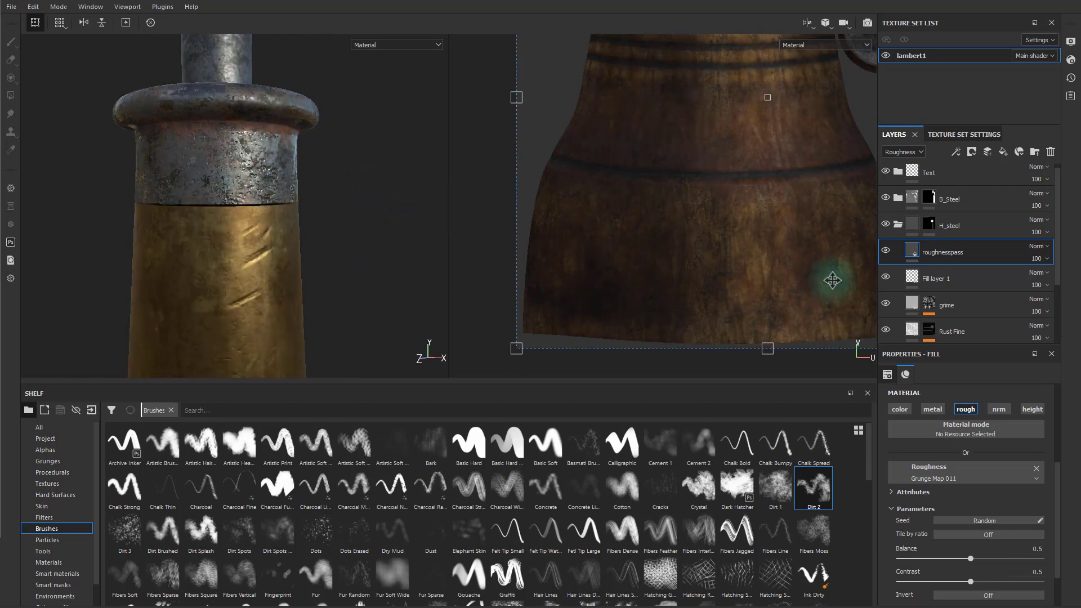
{"action": "scroll", "coordinate": [965, 479], "scroll_direction": "down", "scroll_amount": 2}
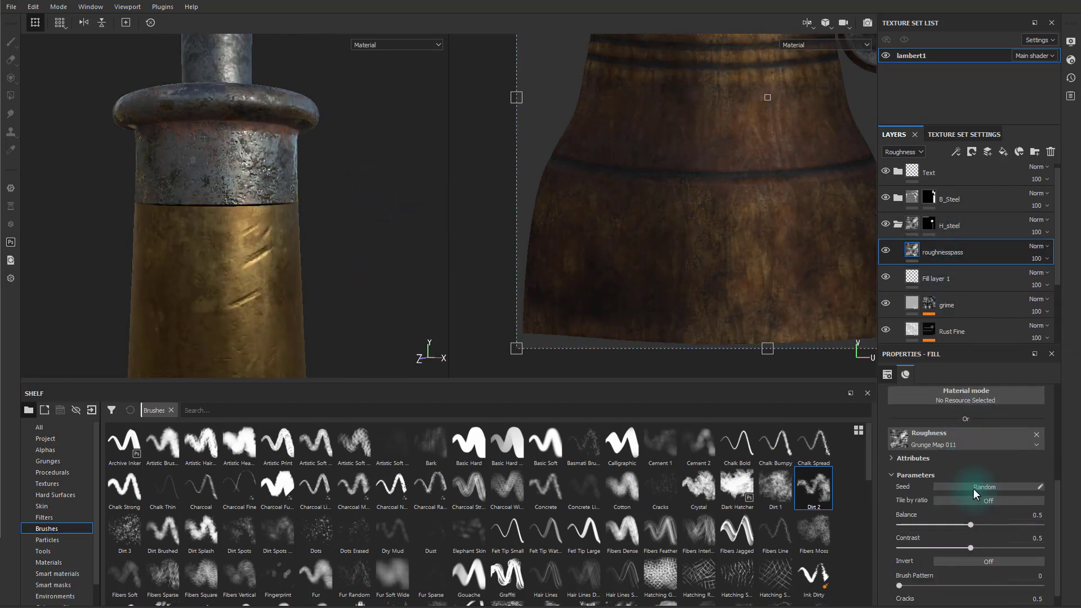
{"action": "scroll", "coordinate": [968, 496], "scroll_direction": "up", "scroll_amount": 5}
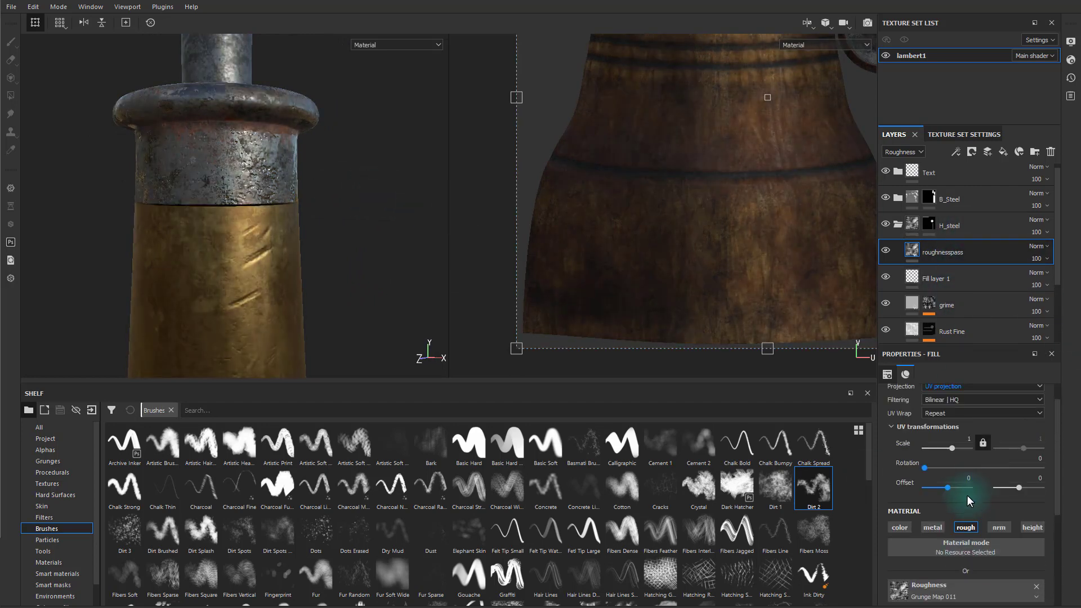
{"action": "left_click", "coordinate": [947, 414]}
{"action": "left_click", "coordinate": [957, 430]}
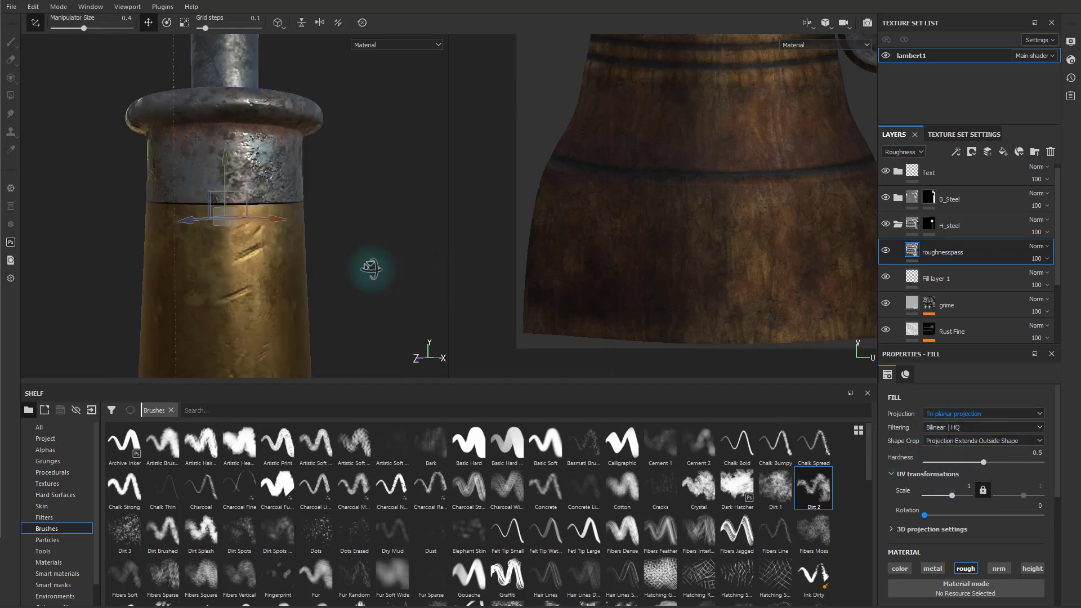
- Set the tri-planar projection hardness of the roughnesspass layer to 0 and check the collar under rotated lighting
{"action": "mouse_move", "coordinate": [369, 268]}
{"action": "left_mouse_down", "text": "alt"}
{"action": "mouse_move", "coordinate": [330, 316]}
{"action": "mouse_move", "coordinate": [424, 313]}
{"action": "mouse_move", "coordinate": [364, 255]}
{"action": "left_mouse_up", "text": "alt"}
{"action": "mouse_move", "coordinate": [363, 251]}
{"action": "right_mouse_down", "text": "shift"}
{"action": "mouse_move", "coordinate": [350, 244]}
{"action": "mouse_move", "coordinate": [398, 247]}
{"action": "right_mouse_up", "text": "shift"}
{"action": "left_click_drag", "start_coordinate": [377, 266], "coordinate": [366, 248], "text": "alt"}
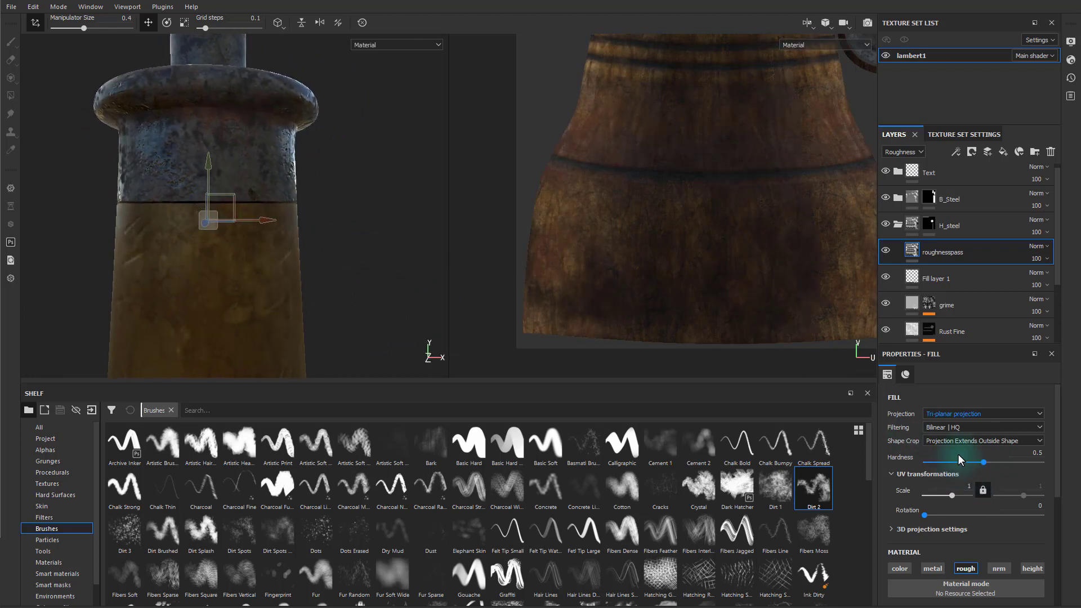
{"action": "left_click_drag", "start_coordinate": [930, 457], "coordinate": [923, 457]}
{"action": "mouse_move", "coordinate": [357, 253]}
{"action": "left_mouse_down", "text": "alt"}
{"action": "mouse_move", "coordinate": [347, 241]}
{"action": "mouse_move", "coordinate": [366, 251]}
{"action": "left_mouse_up", "text": "alt"}
{"action": "mouse_move", "coordinate": [366, 251]}
{"action": "right_mouse_down", "text": "shift"}
{"action": "mouse_move", "coordinate": [351, 245]}
{"action": "mouse_move", "coordinate": [472, 284]}
{"action": "right_mouse_up", "text": "shift"}
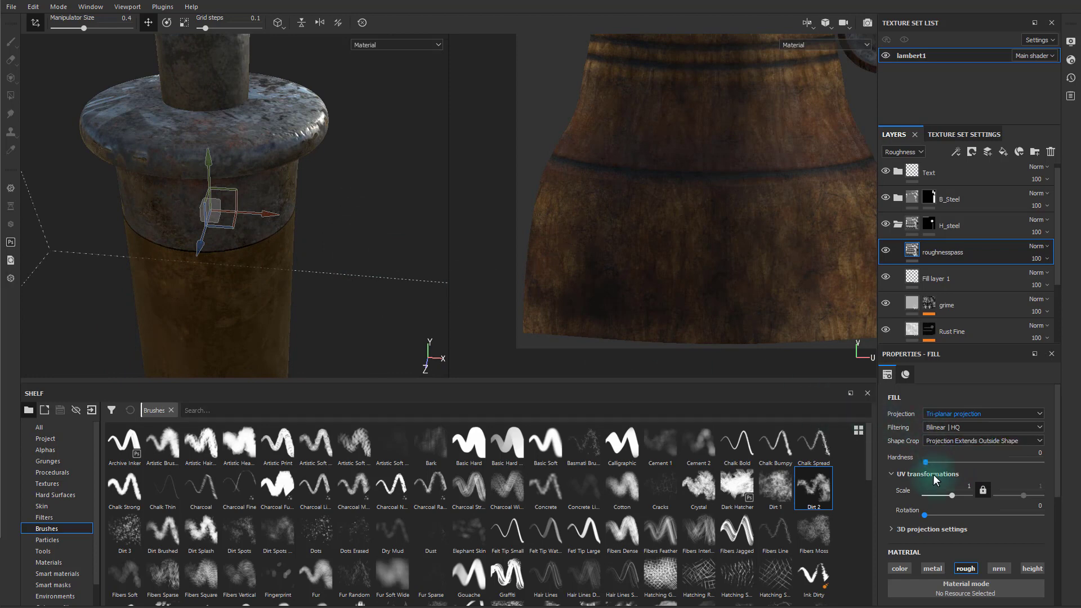
- Set the grunge map's UV scale to 17.89 and inspect the collar up close
{"action": "left_click", "coordinate": [955, 494]}
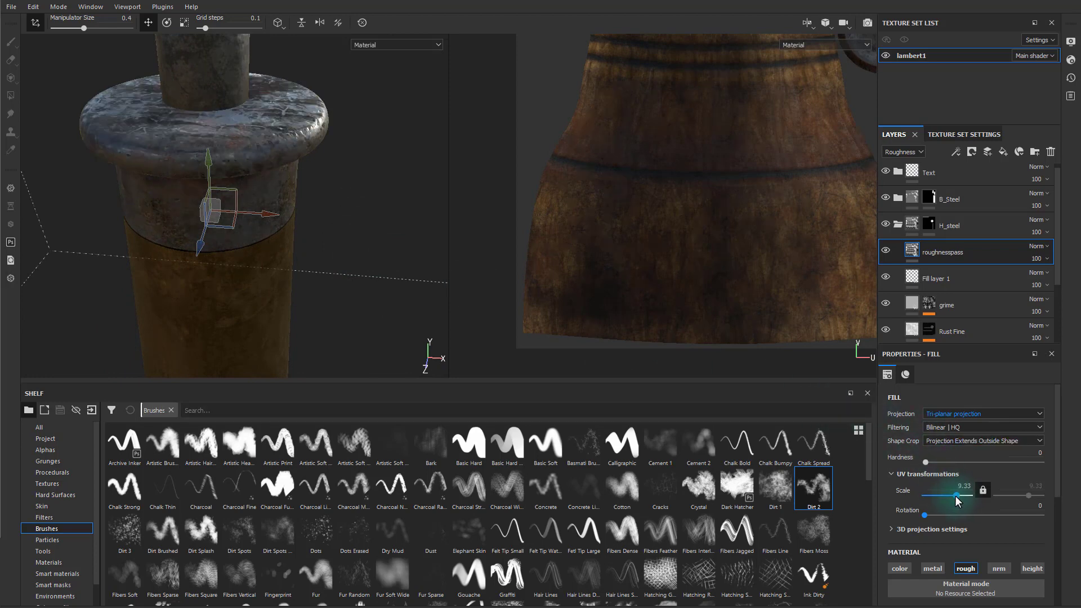
{"action": "left_click_drag", "start_coordinate": [956, 497], "coordinate": [958, 497]}
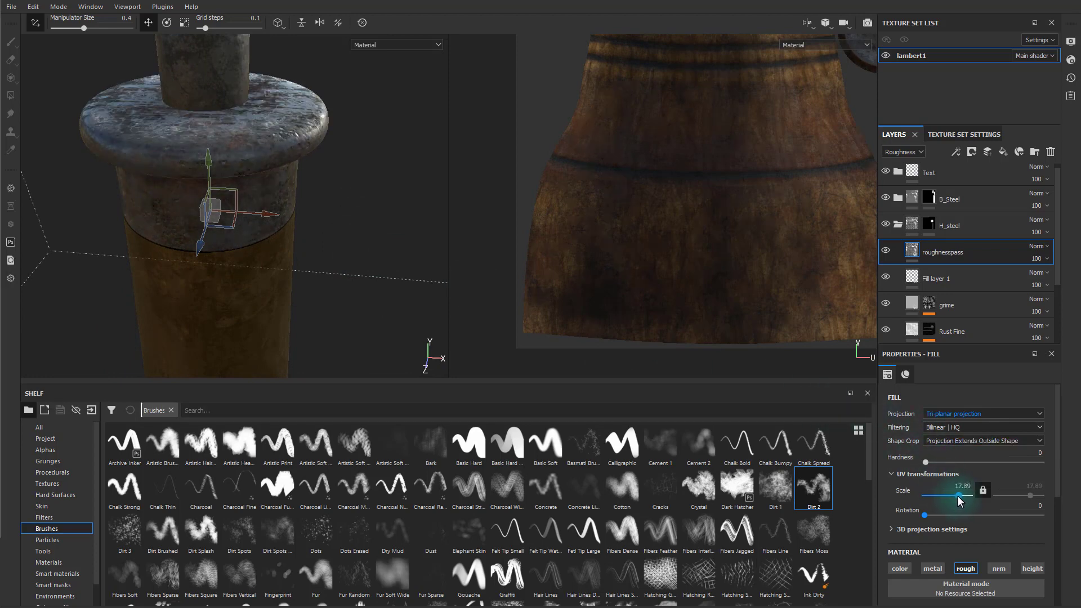
{"action": "left_click_drag", "start_coordinate": [292, 223], "coordinate": [362, 155], "text": "alt"}
{"action": "middle_click_drag", "start_coordinate": [362, 155], "coordinate": [410, 169], "text": "alt"}
{"action": "right_click_drag", "start_coordinate": [410, 169], "coordinate": [430, 211], "text": "alt"}
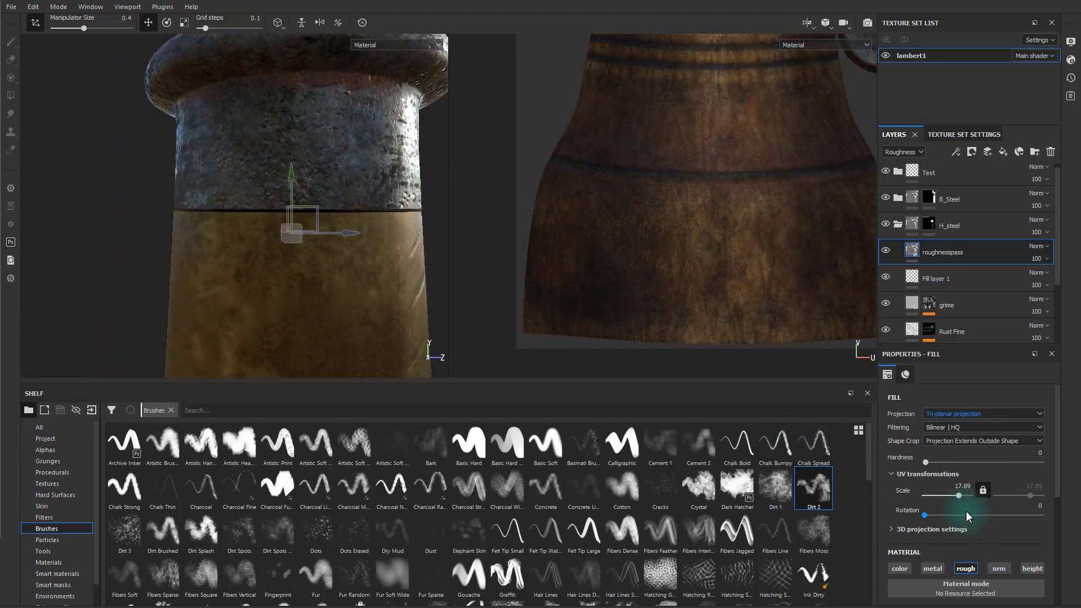
- Set Grunge Map 011's balance to 0.58 and contrast to 0.41
{"action": "scroll", "coordinate": [978, 531], "scroll_direction": "down", "scroll_amount": 5}
{"action": "scroll", "coordinate": [985, 524], "scroll_direction": "down", "scroll_amount": 1}
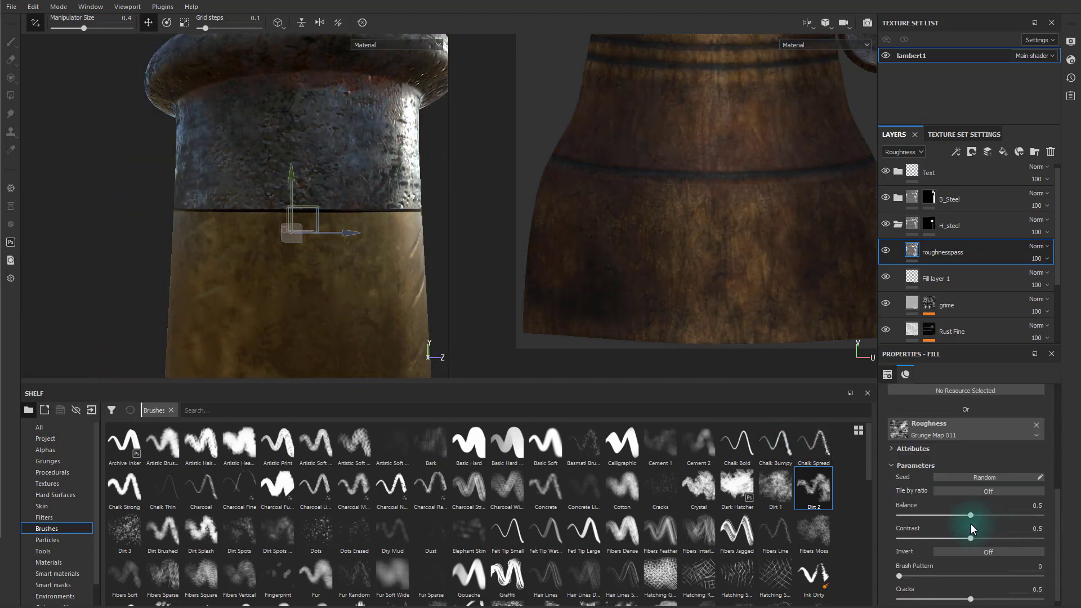
{"action": "mouse_move", "coordinate": [972, 515]}
{"action": "left_mouse_down"}
{"action": "mouse_move", "coordinate": [999, 515]}
{"action": "mouse_move", "coordinate": [951, 515]}
{"action": "mouse_move", "coordinate": [982, 513]}
{"action": "mouse_move", "coordinate": [973, 543]}
{"action": "mouse_move", "coordinate": [941, 528]}
{"action": "mouse_move", "coordinate": [985, 532]}
{"action": "mouse_move", "coordinate": [957, 525]}
{"action": "left_mouse_up"}
{"action": "left_click", "coordinate": [999, 515]}
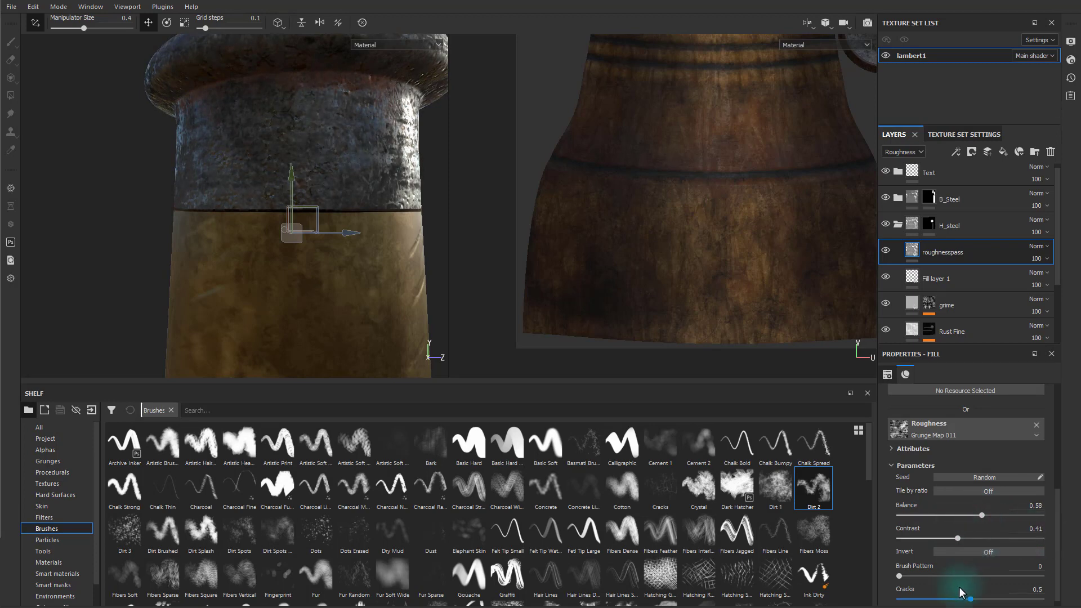
{"action": "scroll", "coordinate": [939, 567], "scroll_direction": "down", "scroll_amount": 1}
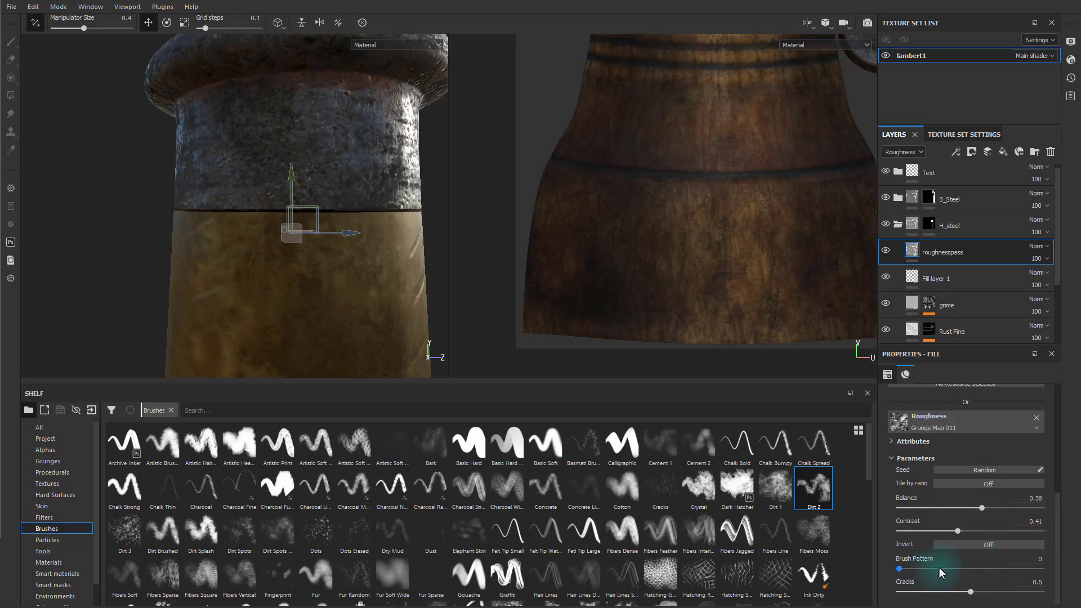
- Set the roughnesspass layer's roughness blend mode to Overlay and inspect the collar from several angles and under rotated lighting
{"action": "left_click", "coordinate": [1043, 246]}
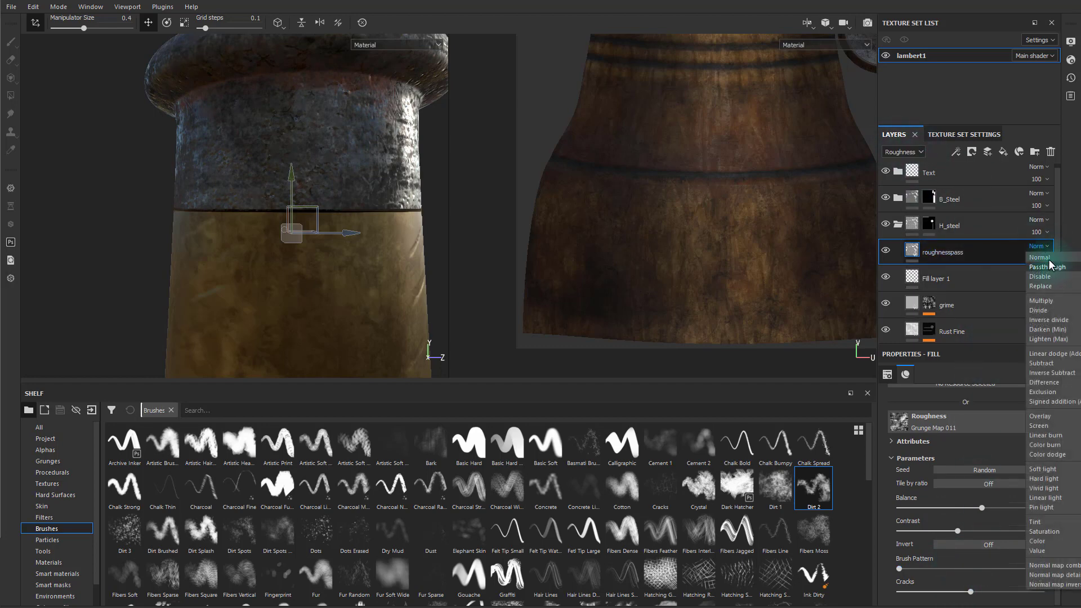
{"action": "left_click", "coordinate": [1048, 416]}
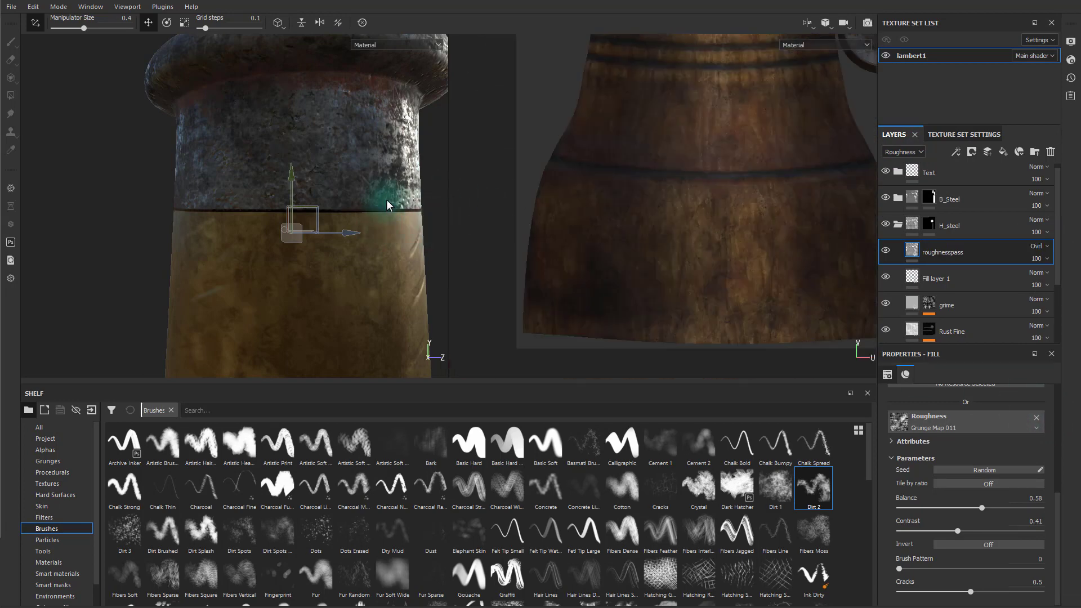
{"action": "left_click_drag", "start_coordinate": [387, 206], "coordinate": [398, 178], "text": "alt"}
{"action": "right_click_drag", "start_coordinate": [398, 178], "coordinate": [315, 268], "text": "alt"}
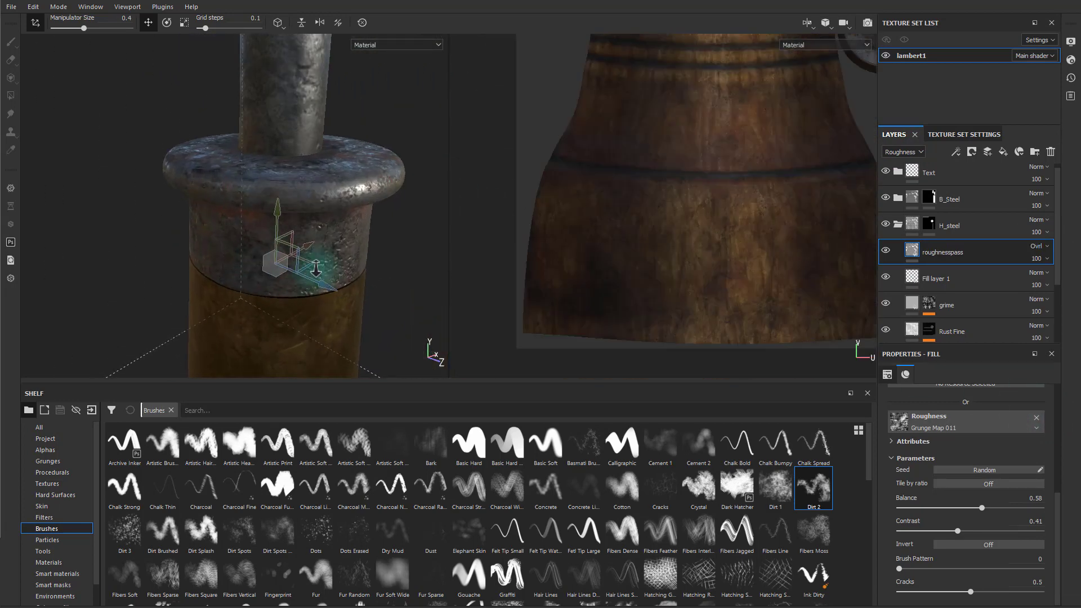
{"action": "left_click_drag", "start_coordinate": [316, 268], "coordinate": [444, 227], "text": "alt"}
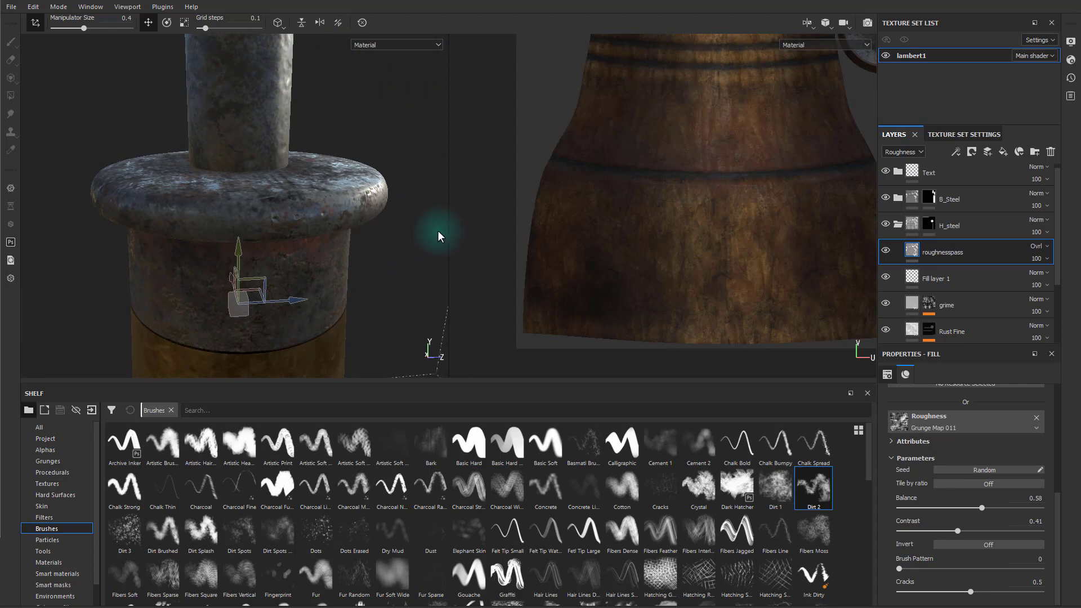
{"action": "mouse_move", "coordinate": [420, 239]}
{"action": "right_mouse_down", "text": "shift"}
{"action": "mouse_move", "coordinate": [357, 240]}
{"action": "mouse_move", "coordinate": [392, 254]}
{"action": "right_mouse_up", "text": "shift"}
{"action": "mouse_move", "coordinate": [393, 254]}
{"action": "left_mouse_down", "text": "alt"}
{"action": "mouse_move", "coordinate": [358, 242]}
{"action": "mouse_move", "coordinate": [213, 242]}
{"action": "mouse_move", "coordinate": [392, 248]}
{"action": "left_mouse_up", "text": "alt"}
{"action": "mouse_move", "coordinate": [392, 248]}
{"action": "right_mouse_down", "text": "shift"}
{"action": "mouse_move", "coordinate": [370, 246]}
{"action": "mouse_move", "coordinate": [405, 248]}
{"action": "mouse_move", "coordinate": [374, 248]}
{"action": "right_mouse_up", "text": "shift"}
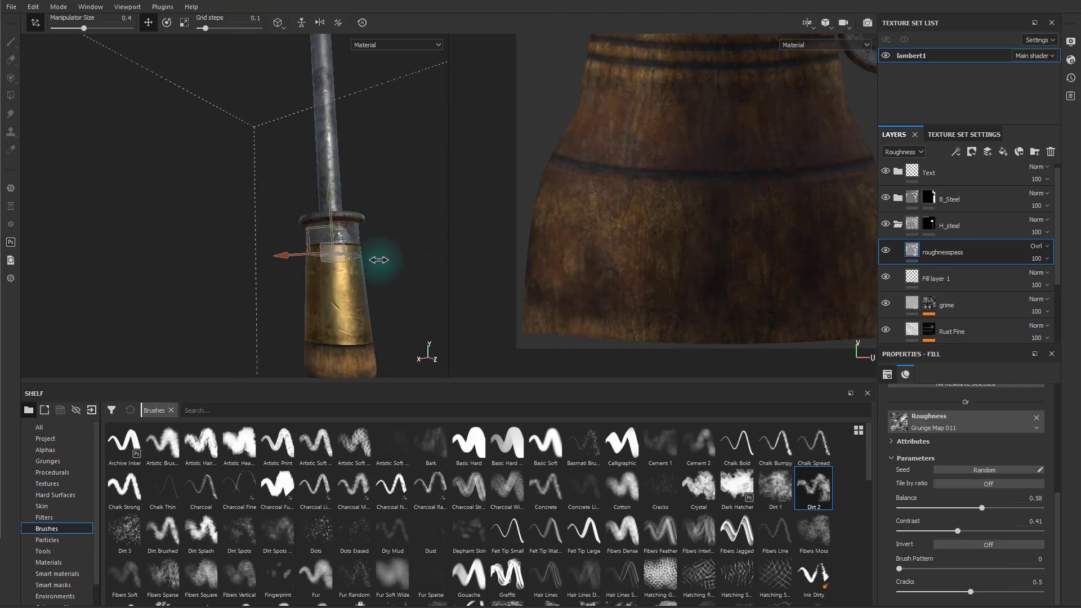
- Collapse the H_steel folder and set the roughness of the DarkWear layer in B_Steel to 0.5642 while viewing the blade
{"action": "middle_click_drag", "start_coordinate": [374, 249], "coordinate": [367, 360]}
{"action": "middle_click_drag", "start_coordinate": [380, 199], "coordinate": [374, 252], "text": "alt"}
{"action": "left_click_drag", "start_coordinate": [374, 252], "coordinate": [401, 262], "text": "alt"}
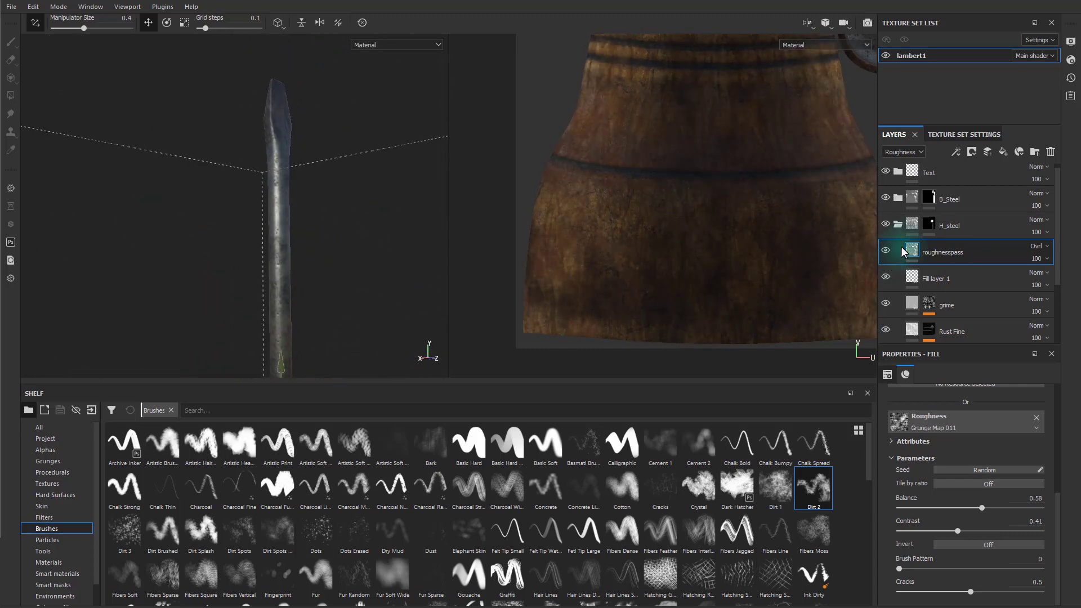
{"action": "left_click", "coordinate": [897, 224]}
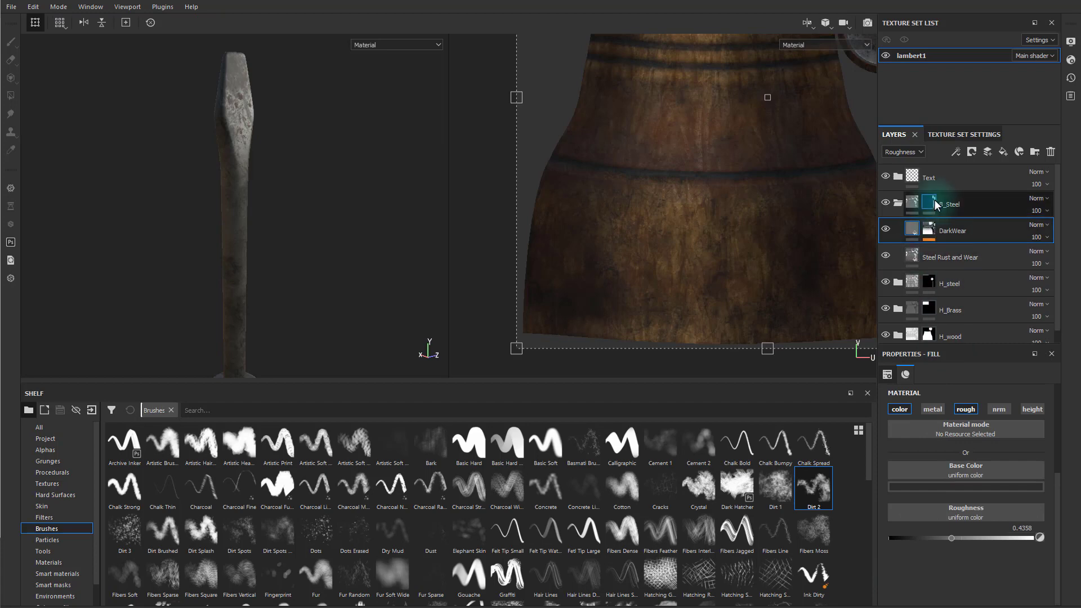
{"action": "left_click", "coordinate": [896, 201]}
{"action": "left_click", "coordinate": [897, 202]}
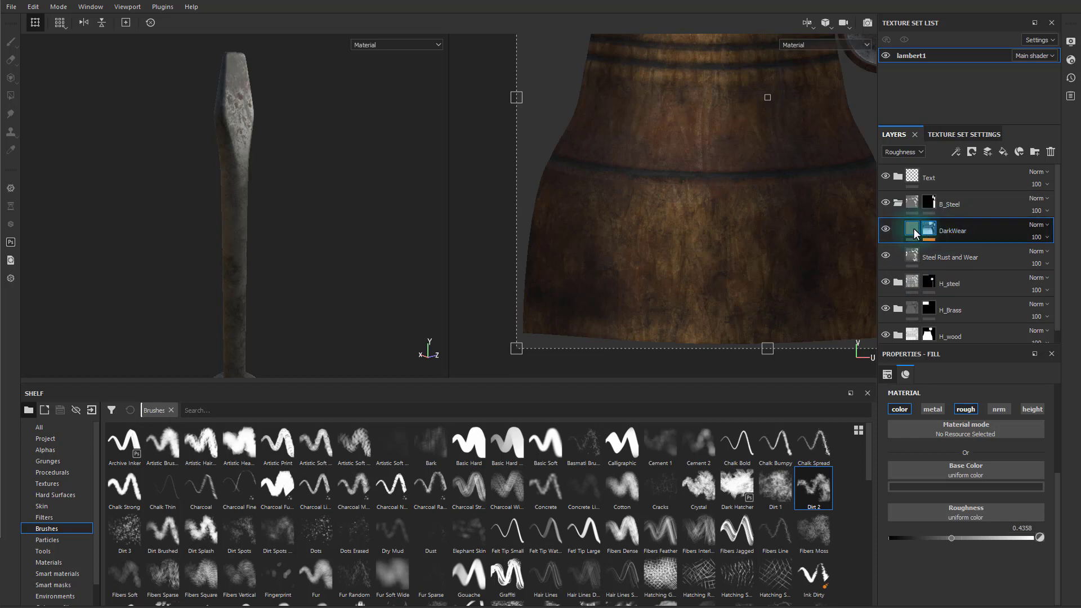
{"action": "left_click_drag", "start_coordinate": [950, 538], "coordinate": [973, 536]}
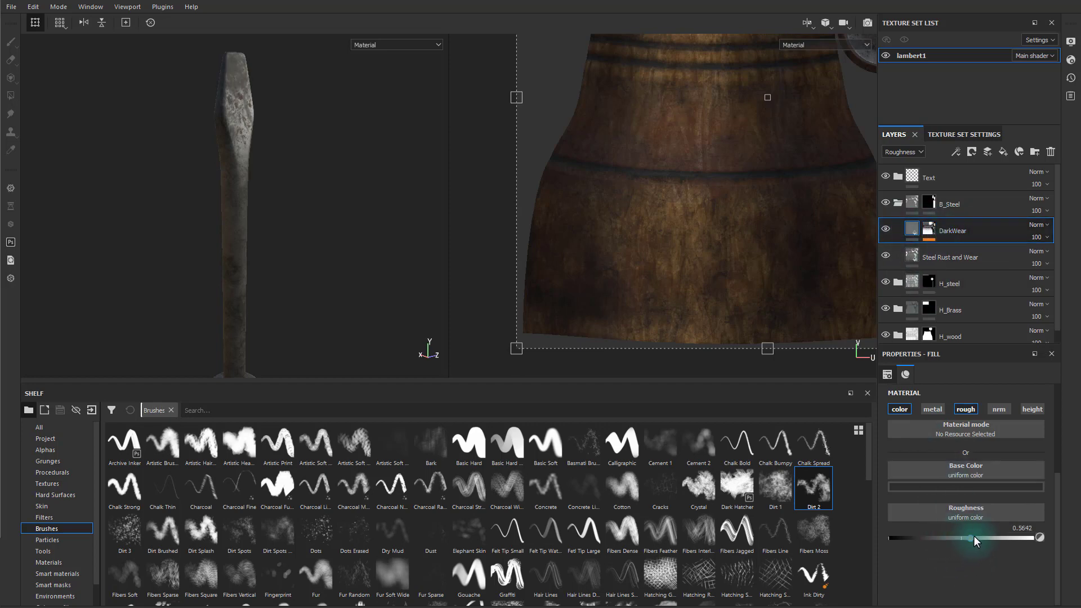
- Set the DarkWear layer's roughness to 0.7198 and inspect the blade tip under rotated lighting
{"action": "mouse_move", "coordinate": [292, 198]}
{"action": "right_mouse_down", "text": "shift"}
{"action": "mouse_move", "coordinate": [193, 188]}
{"action": "mouse_move", "coordinate": [260, 225]}
{"action": "mouse_move", "coordinate": [362, 198]}
{"action": "mouse_move", "coordinate": [330, 189]}
{"action": "mouse_move", "coordinate": [362, 188]}
{"action": "mouse_move", "coordinate": [335, 191]}
{"action": "mouse_move", "coordinate": [351, 235]}
{"action": "right_mouse_up", "text": "shift"}
{"action": "middle_click_drag", "start_coordinate": [352, 235], "coordinate": [386, 152], "text": "alt"}
{"action": "mouse_move", "coordinate": [386, 152]}
{"action": "left_mouse_down", "text": "alt"}
{"action": "mouse_move", "coordinate": [433, 198]}
{"action": "mouse_move", "coordinate": [692, 212]}
{"action": "mouse_move", "coordinate": [622, 225]}
{"action": "mouse_move", "coordinate": [362, 228]}
{"action": "mouse_move", "coordinate": [360, 258]}
{"action": "mouse_move", "coordinate": [394, 258]}
{"action": "mouse_move", "coordinate": [386, 253]}
{"action": "mouse_move", "coordinate": [394, 275]}
{"action": "mouse_move", "coordinate": [344, 227]}
{"action": "left_mouse_up", "text": "alt"}
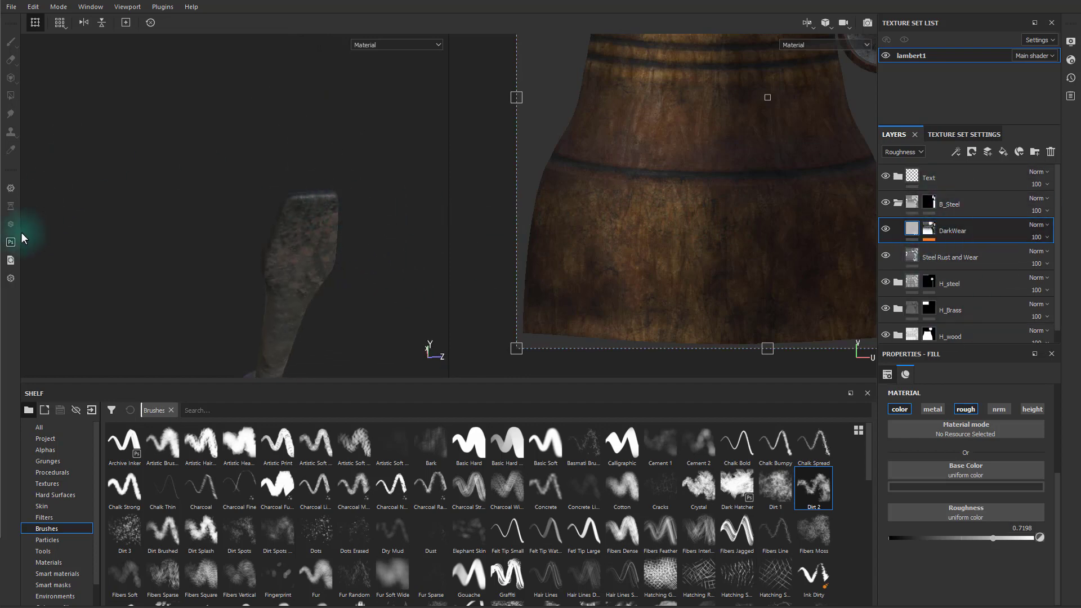
- Add the Rust Coarse material as a layer in the B_Steel folder, directly below DarkWear
{"action": "left_click", "coordinate": [49, 562]}
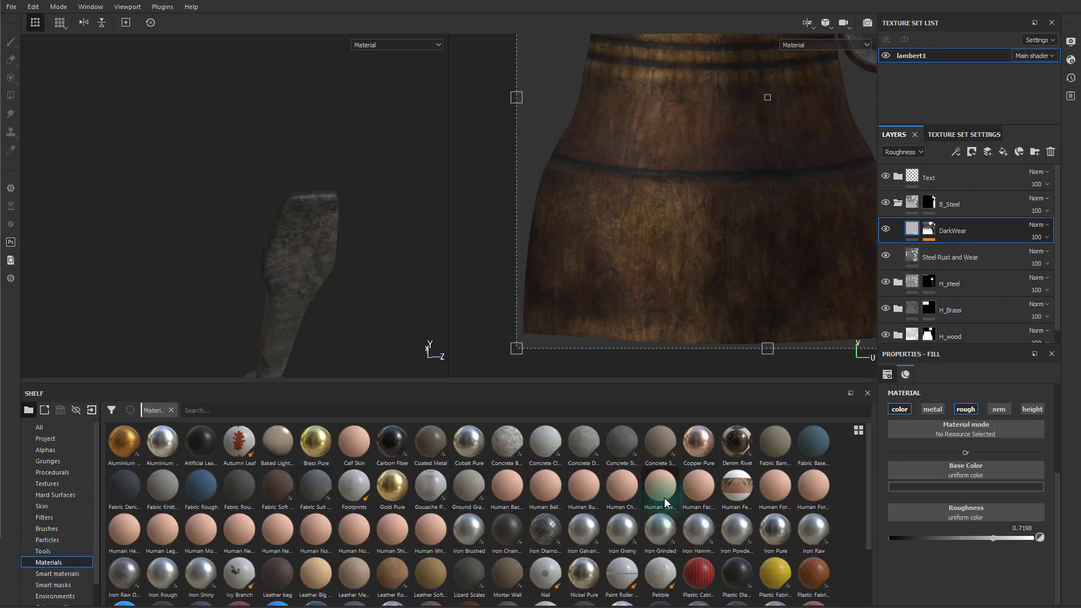
{"action": "scroll", "coordinate": [266, 538], "scroll_direction": "down", "scroll_amount": 2}
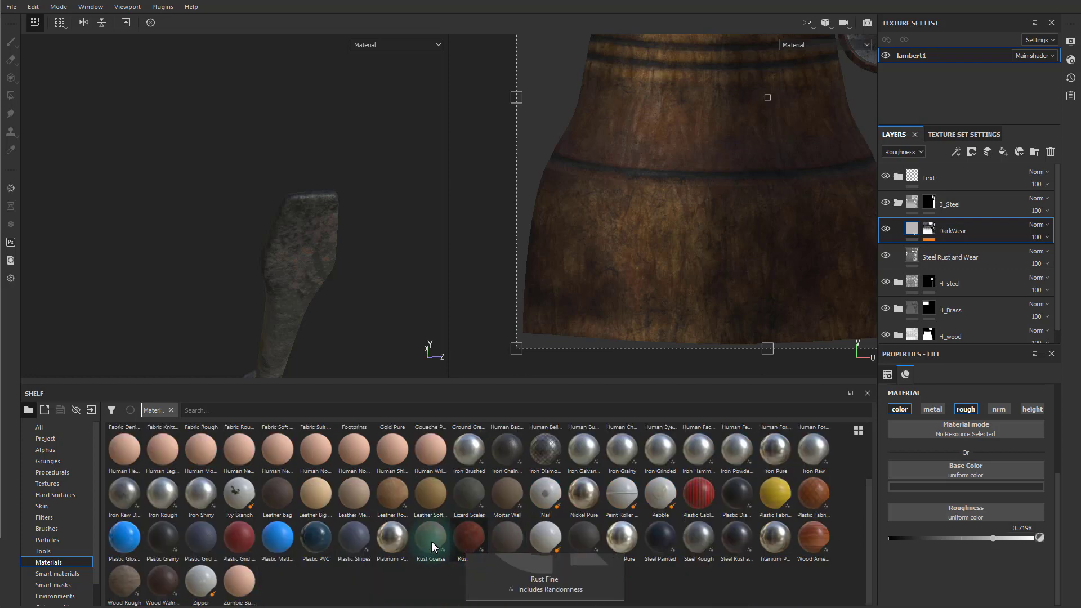
{"action": "mouse_move", "coordinate": [433, 541]}
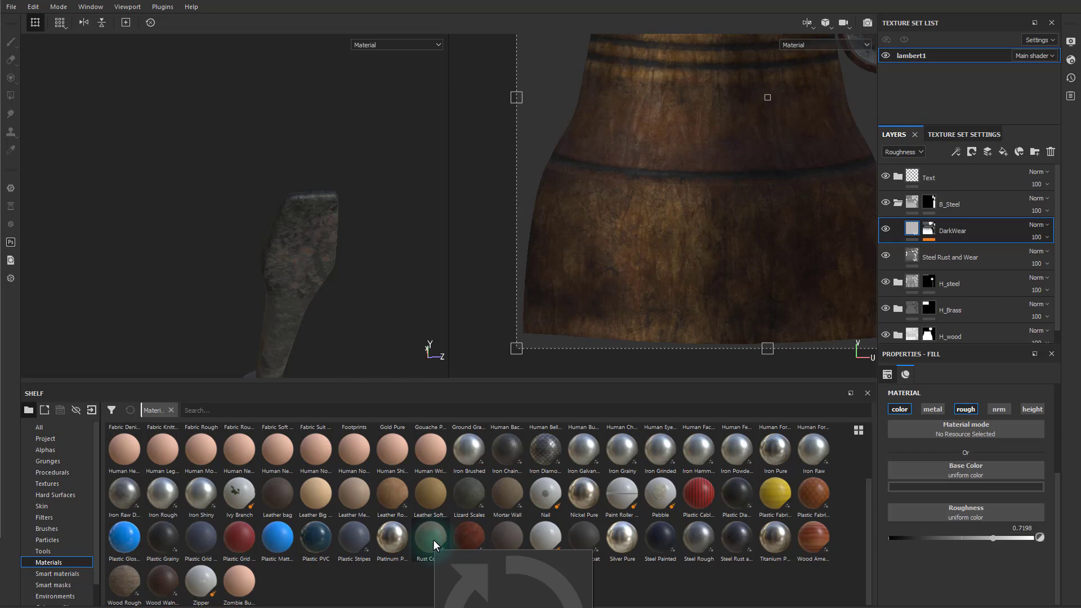
{"action": "left_click_drag", "start_coordinate": [434, 539], "coordinate": [999, 245]}
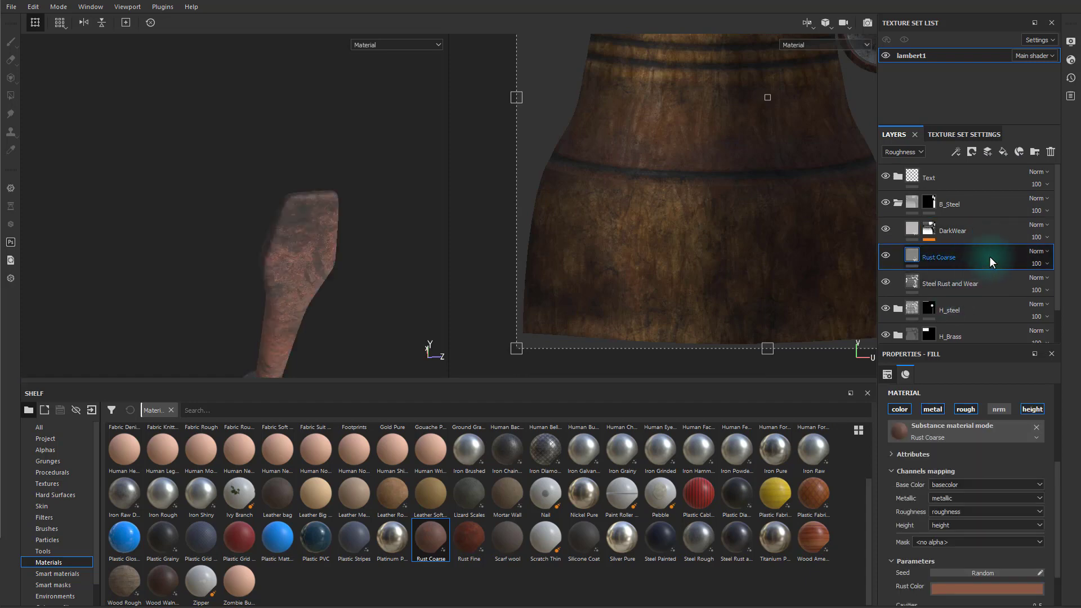
- Give the Rust Coarse layer a black mask and add a paint effect to that mask
{"action": "right_click", "coordinate": [989, 256]}
{"action": "left_click", "coordinate": [1028, 276]}
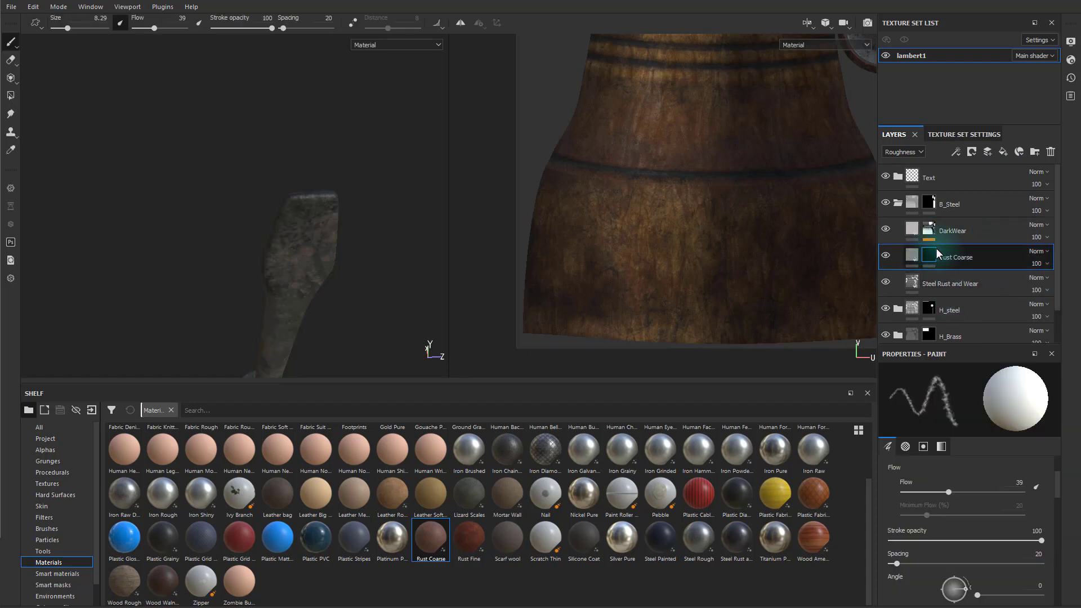
{"action": "right_click", "coordinate": [931, 252]}
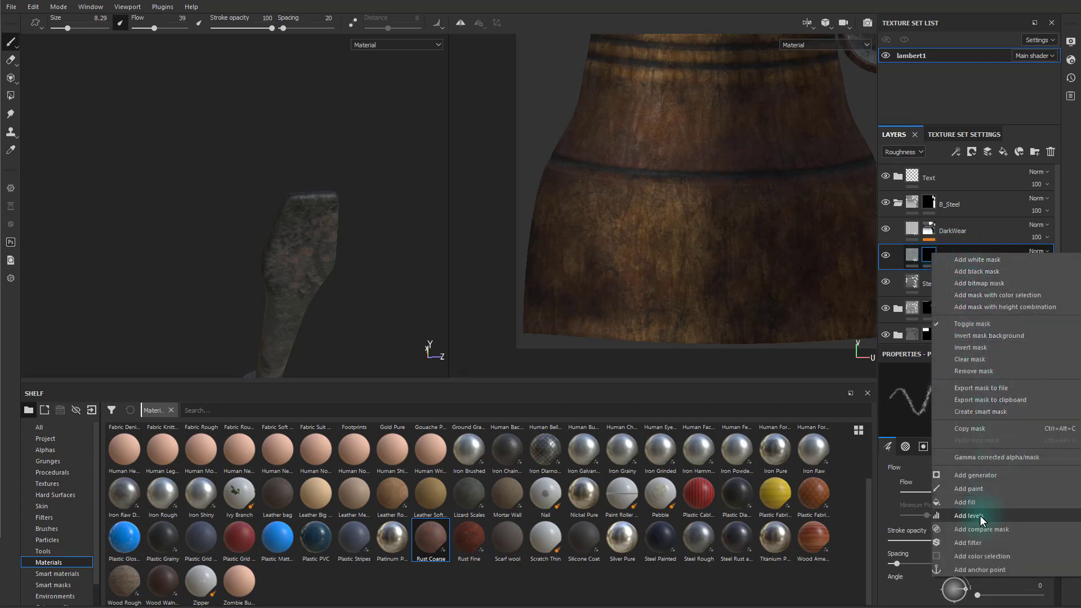
{"action": "left_click", "coordinate": [968, 489]}
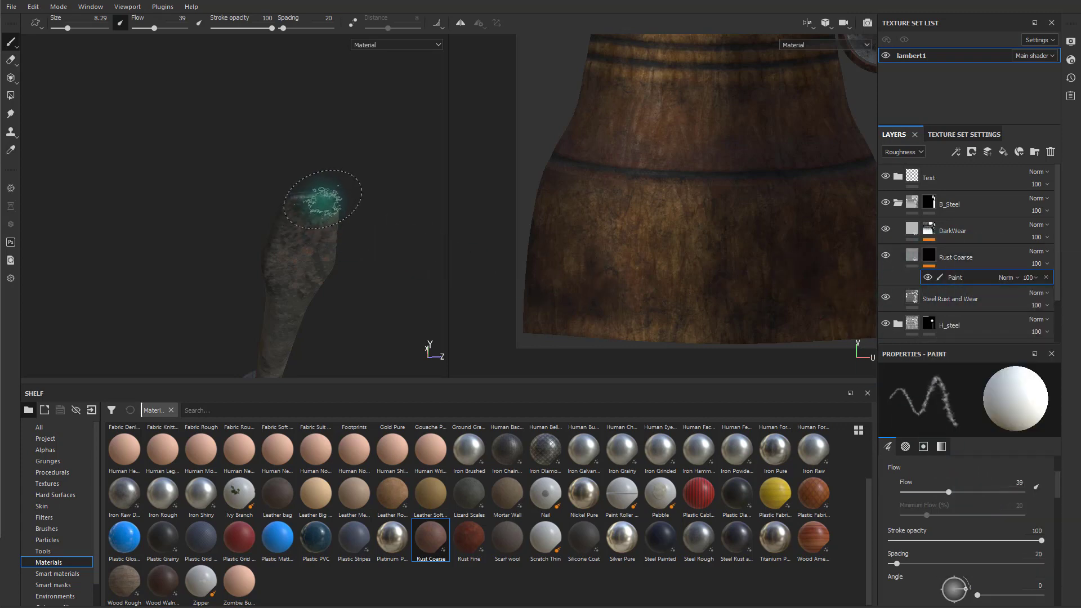
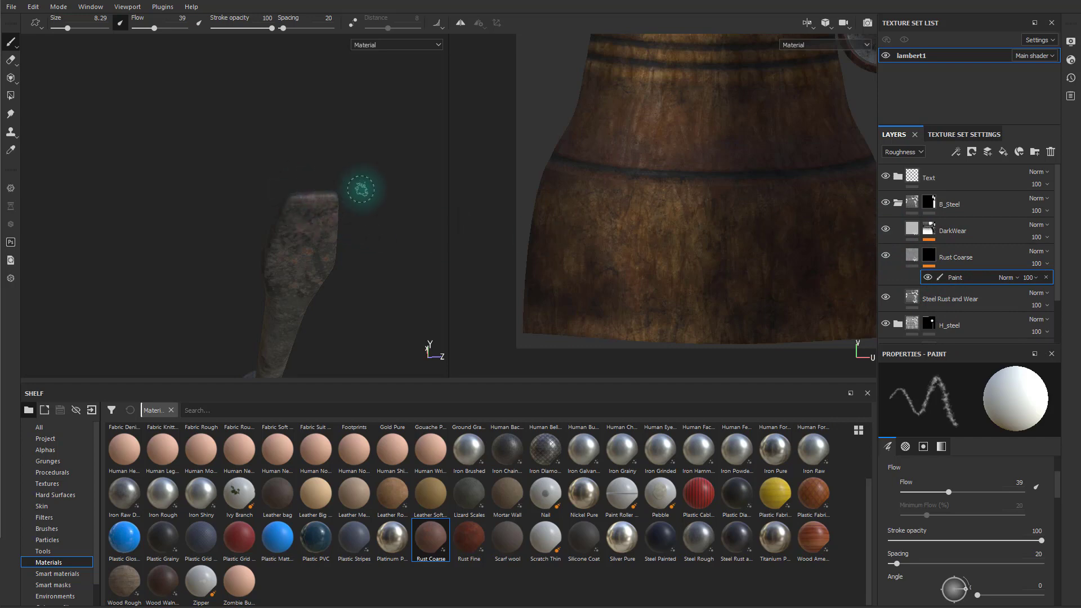
- Paint coarse rust onto the blade tip and upper shaft from several angles with the size 8.29 dirt brush
{"action": "left_click_drag", "start_coordinate": [360, 189], "coordinate": [264, 135], "text": "alt"}
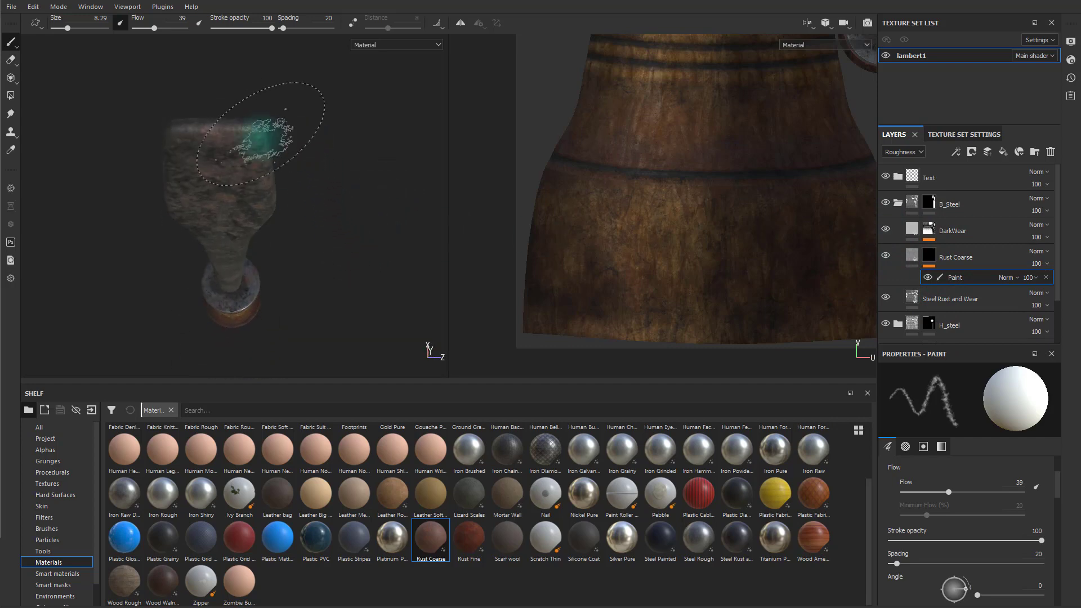
{"action": "left_click_drag", "start_coordinate": [180, 121], "coordinate": [349, 222], "text": "alt"}
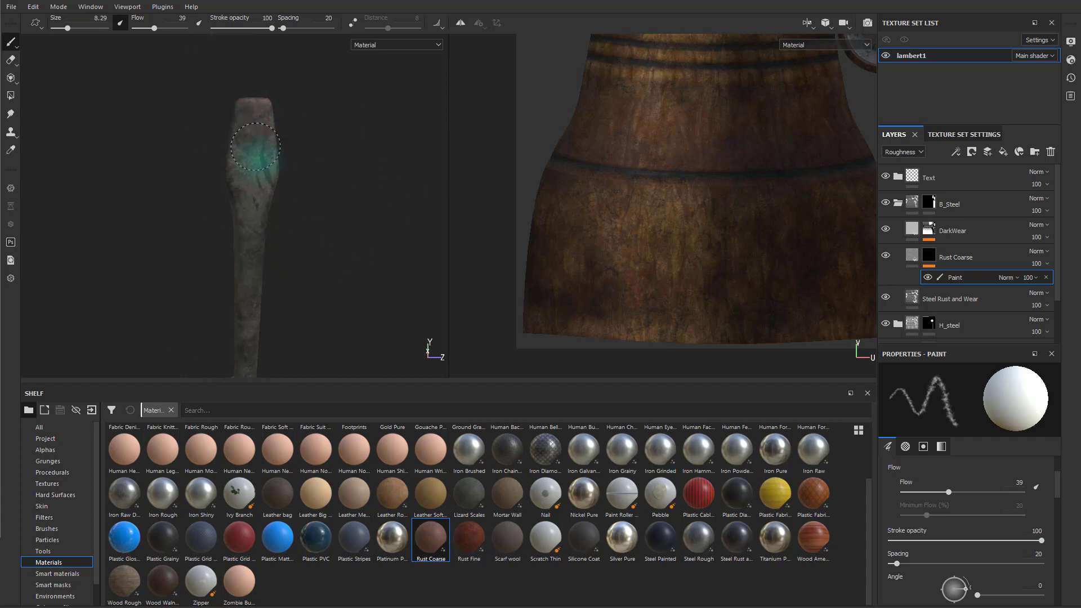
{"action": "left_click_drag", "start_coordinate": [305, 209], "coordinate": [315, 195], "text": "alt"}
{"action": "mouse_move", "coordinate": [253, 134]}
{"action": "left_mouse_down"}
{"action": "mouse_move", "coordinate": [229, 163]}
{"action": "mouse_move", "coordinate": [237, 160]}
{"action": "left_mouse_up"}
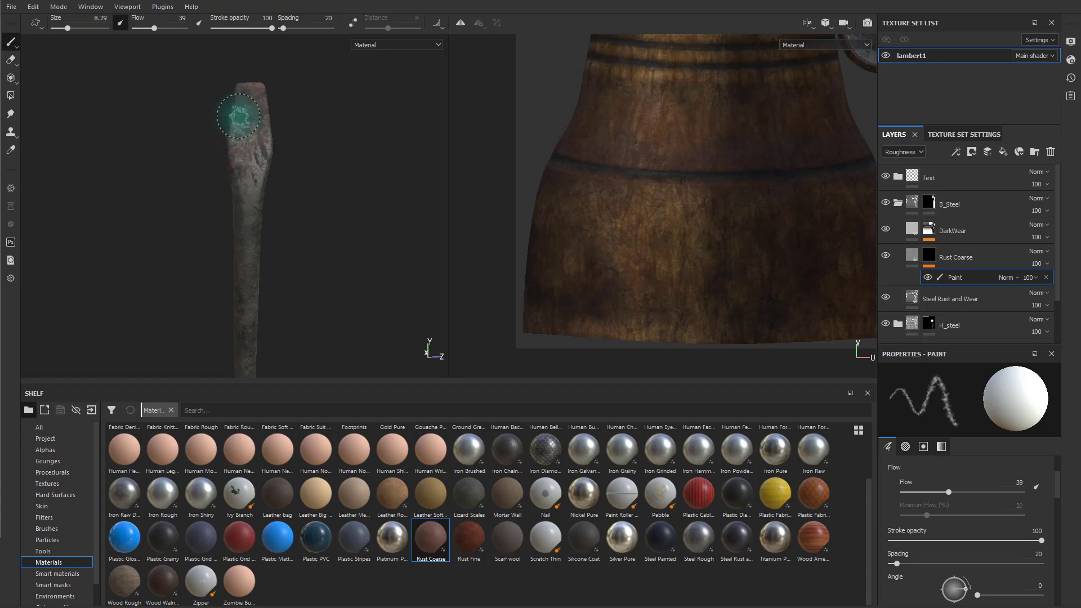
{"action": "left_click_drag", "start_coordinate": [239, 116], "coordinate": [250, 133]}
{"action": "mouse_move", "coordinate": [238, 226]}
{"action": "left_mouse_down"}
{"action": "mouse_move", "coordinate": [234, 249]}
{"action": "mouse_move", "coordinate": [243, 242]}
{"action": "mouse_move", "coordinate": [248, 258]}
{"action": "mouse_move", "coordinate": [246, 230]}
{"action": "left_mouse_up"}
{"action": "left_click_drag", "start_coordinate": [318, 262], "coordinate": [325, 246], "text": "alt"}
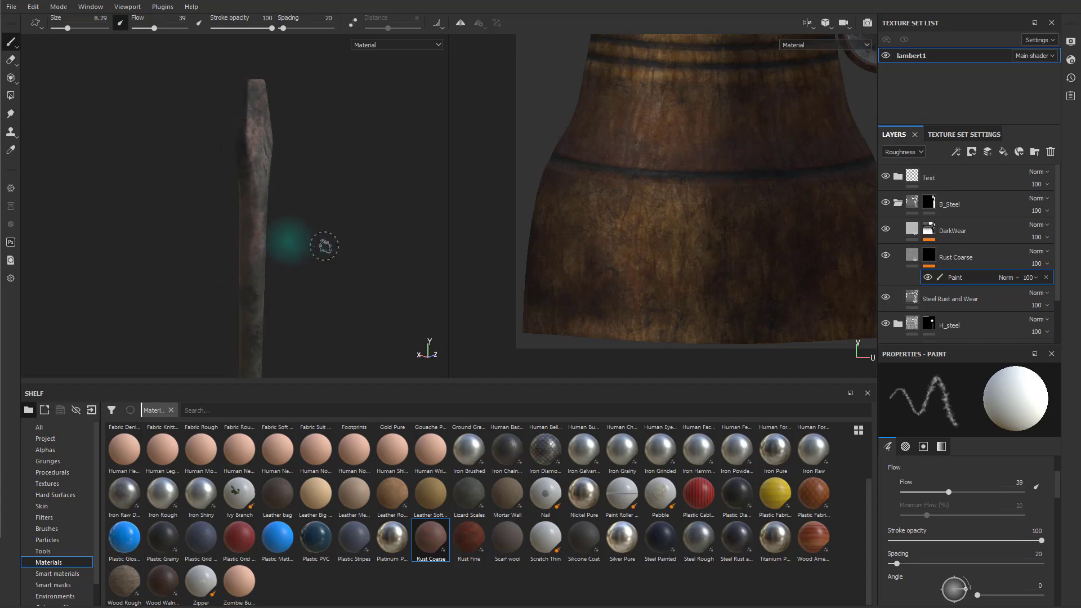
- Enlarge the brush to 15.04 and paint more rust along the blade shaft, checking the coverage up close
{"action": "right_click_drag", "start_coordinate": [251, 218], "coordinate": [254, 219], "text": "ctrl"}
{"action": "mouse_move", "coordinate": [248, 215]}
{"action": "left_mouse_down"}
{"action": "mouse_move", "coordinate": [242, 254]}
{"action": "mouse_move", "coordinate": [248, 221]}
{"action": "left_mouse_up"}
{"action": "left_click_drag", "start_coordinate": [318, 249], "coordinate": [269, 243], "text": "alt"}
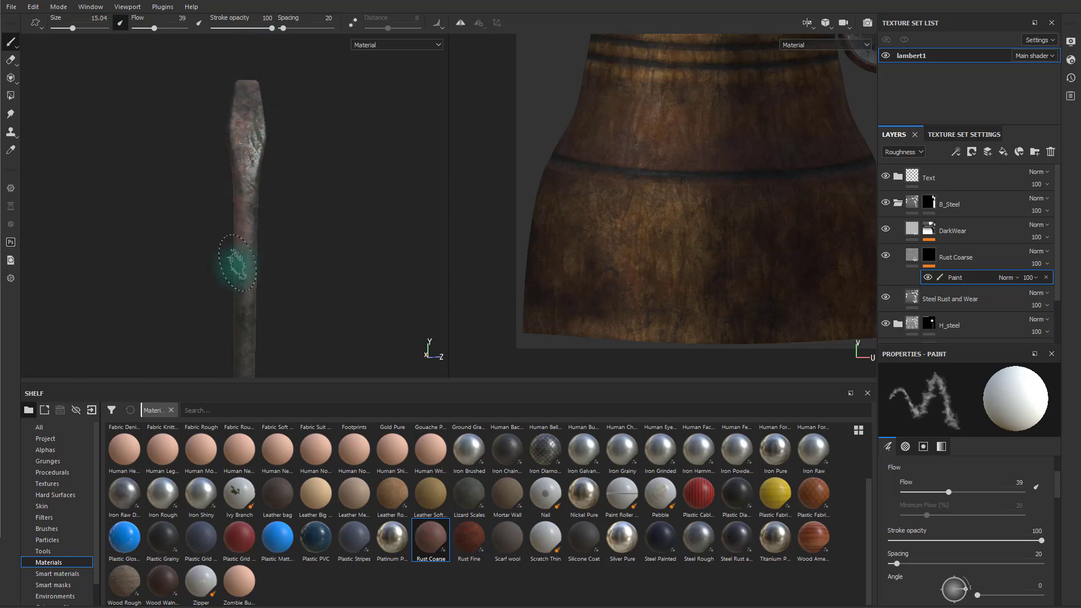
{"action": "left_click_drag", "start_coordinate": [289, 242], "coordinate": [373, 301], "text": "alt"}
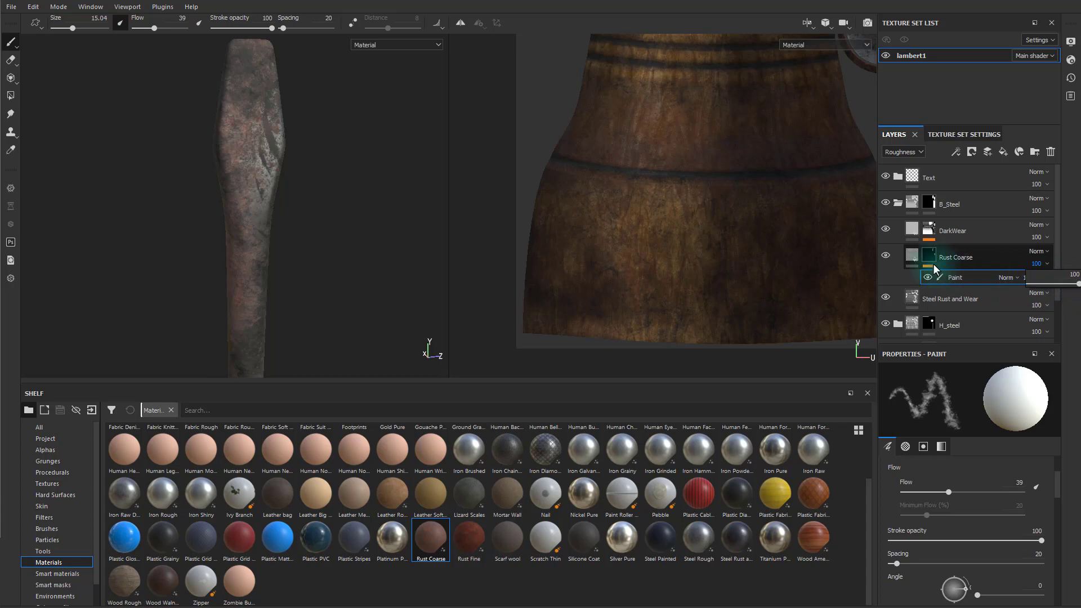
- Switch the layer stack to the Base Color channel and set the Rust Coarse layer's opacity to 78
{"action": "left_click", "coordinate": [911, 260]}
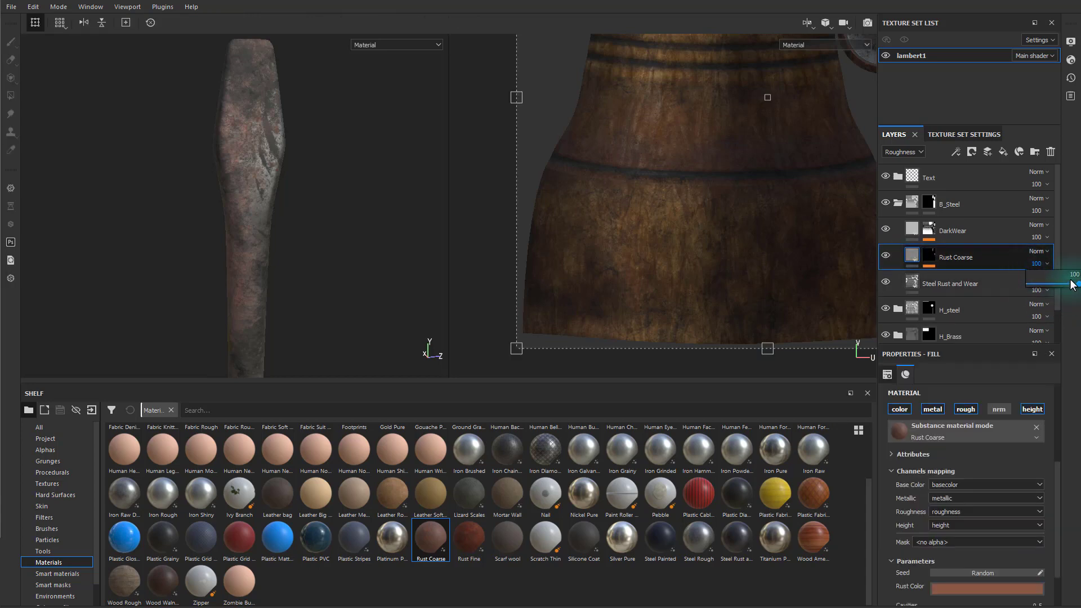
{"action": "left_click_drag", "start_coordinate": [1071, 283], "coordinate": [1011, 292]}
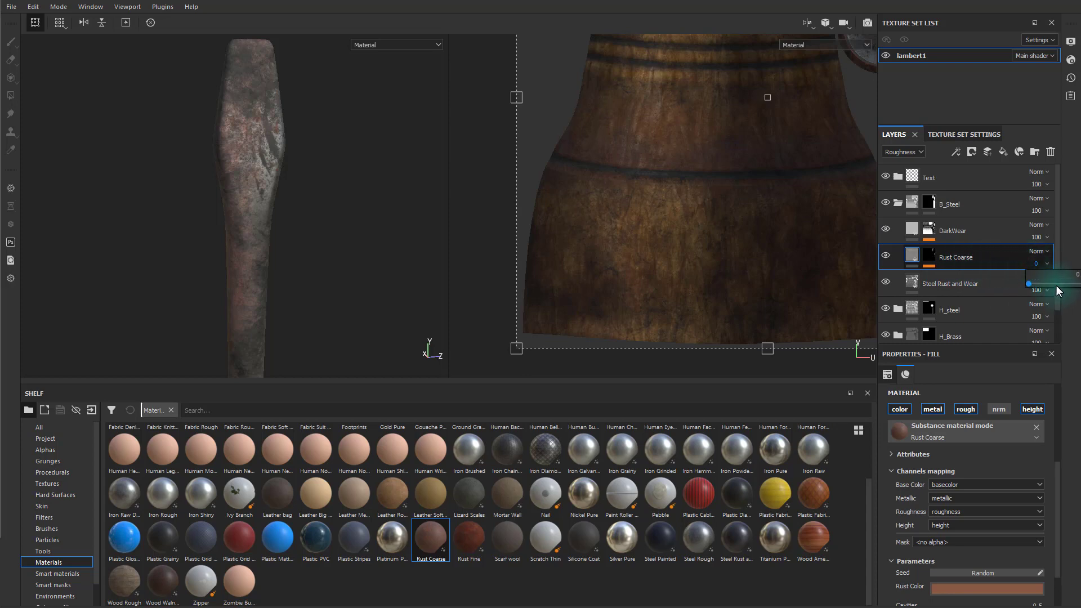
{"action": "left_click", "coordinate": [903, 151]}
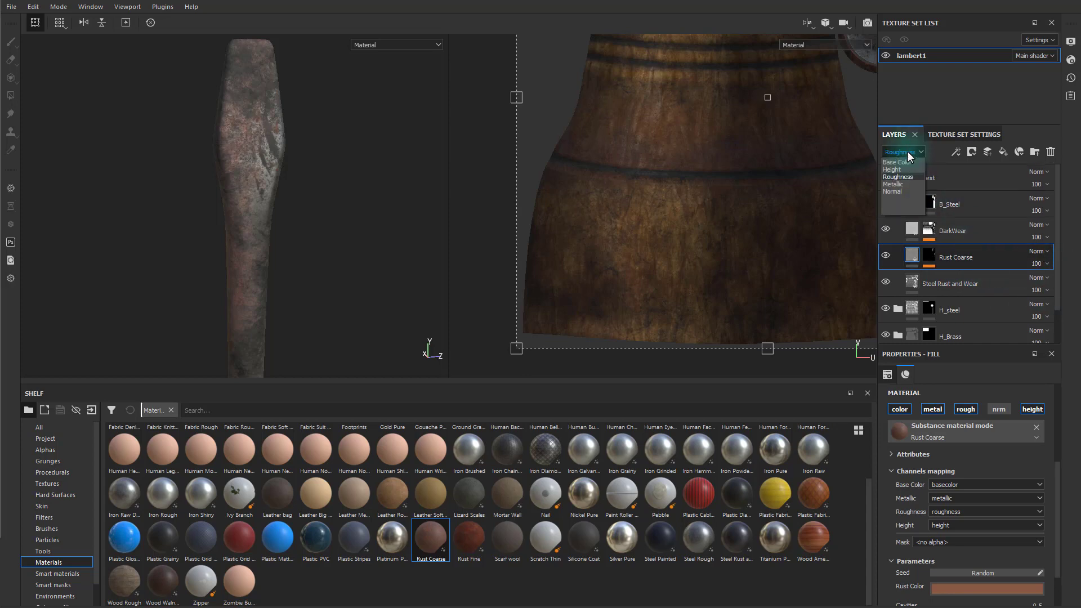
{"action": "left_click", "coordinate": [900, 162]}
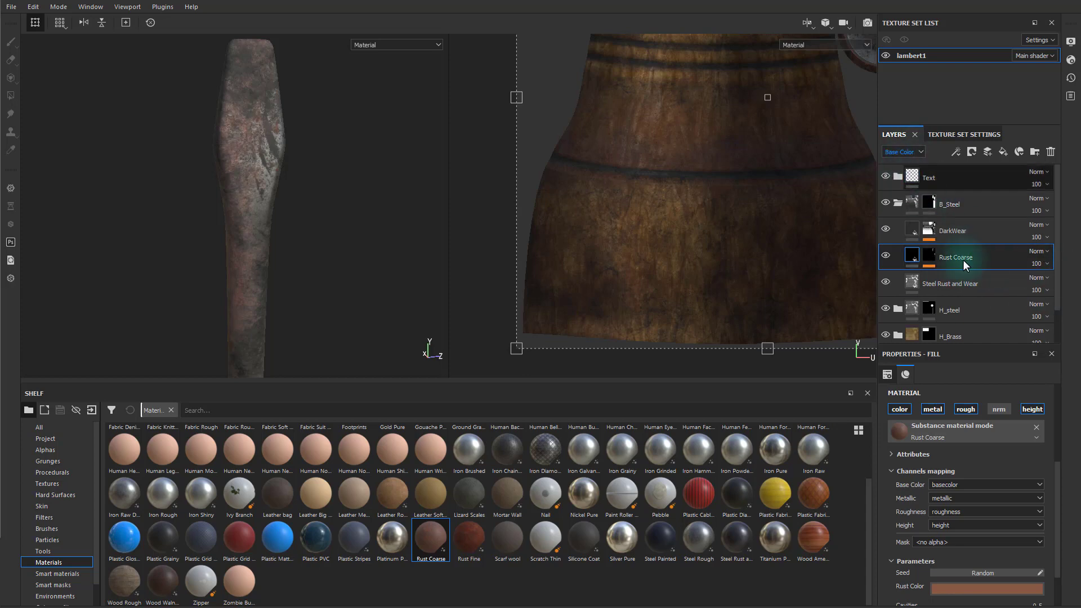
{"action": "left_click", "coordinate": [1036, 264]}
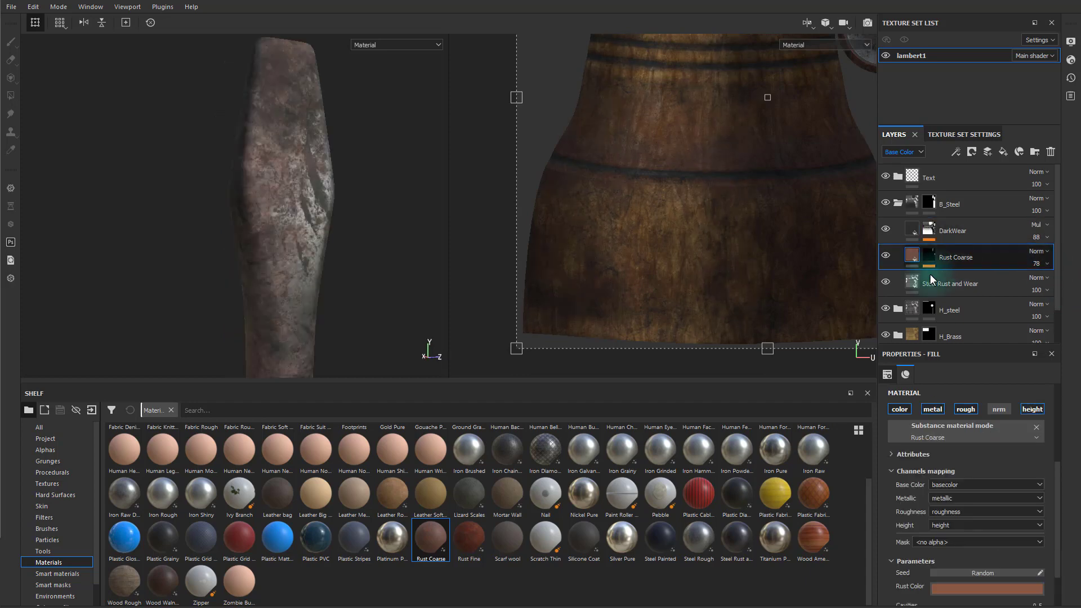
- Paint away some of the blade's rust on the Rust Coarse mask with a grayscale value of 0, and check the blade under rotated lighting
{"action": "left_click", "coordinate": [933, 256]}
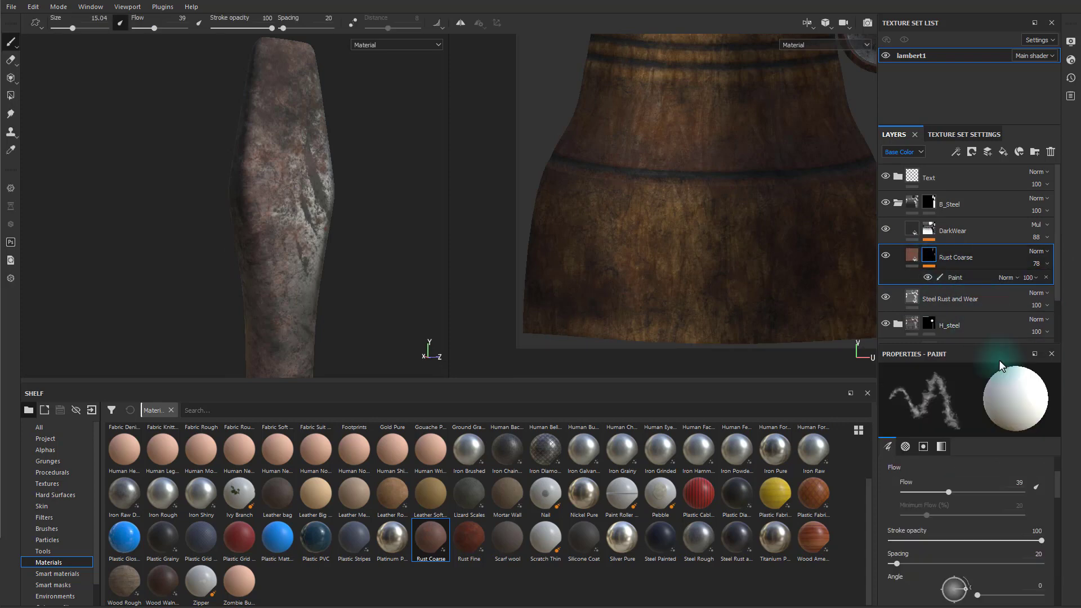
{"action": "scroll", "coordinate": [990, 338], "scroll_direction": "down", "scroll_amount": 1}
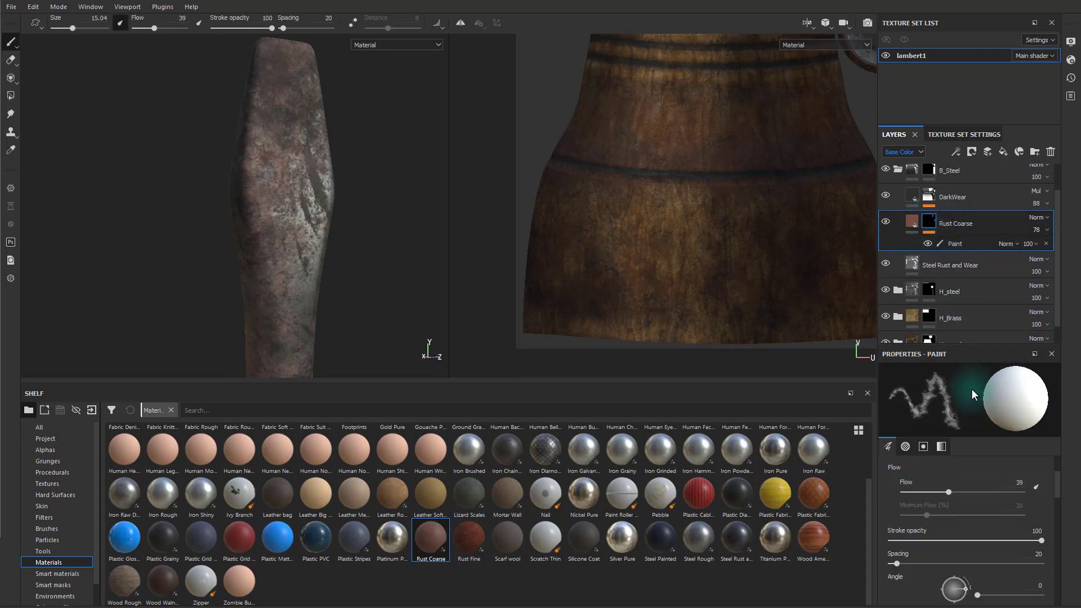
{"action": "left_click", "coordinate": [967, 242]}
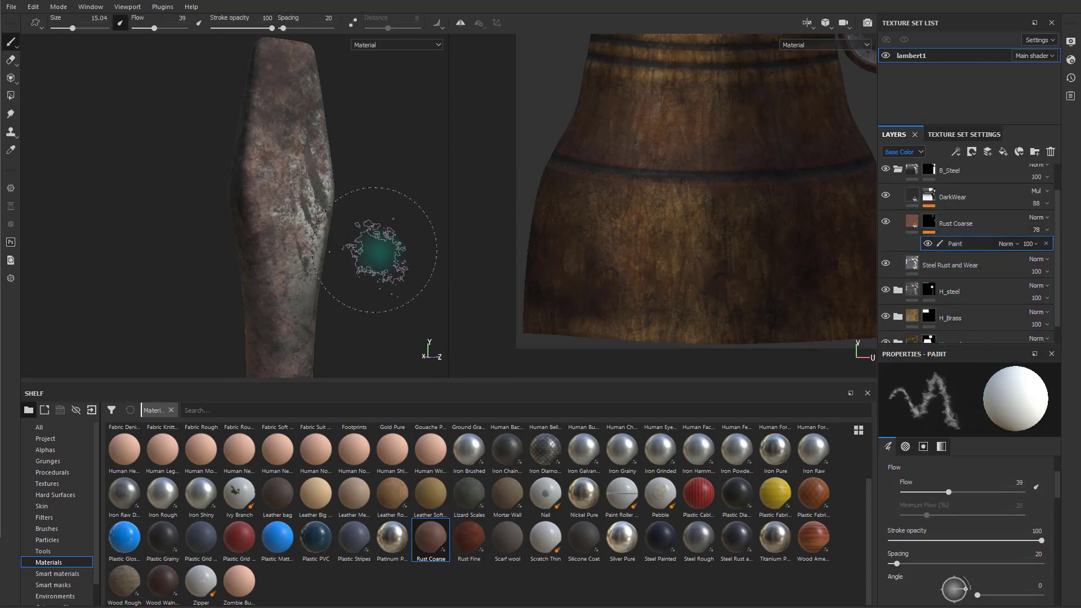
{"action": "scroll", "coordinate": [956, 579], "scroll_direction": "down", "scroll_amount": 5}
{"action": "scroll", "coordinate": [959, 582], "scroll_direction": "down", "scroll_amount": 5}
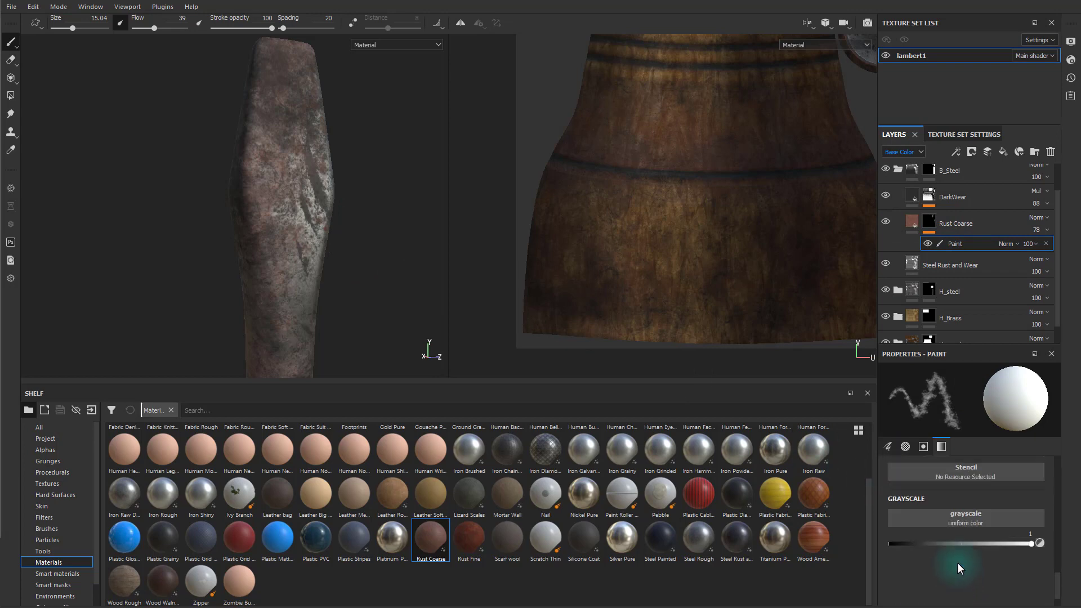
{"action": "left_click_drag", "start_coordinate": [983, 545], "coordinate": [887, 549]}
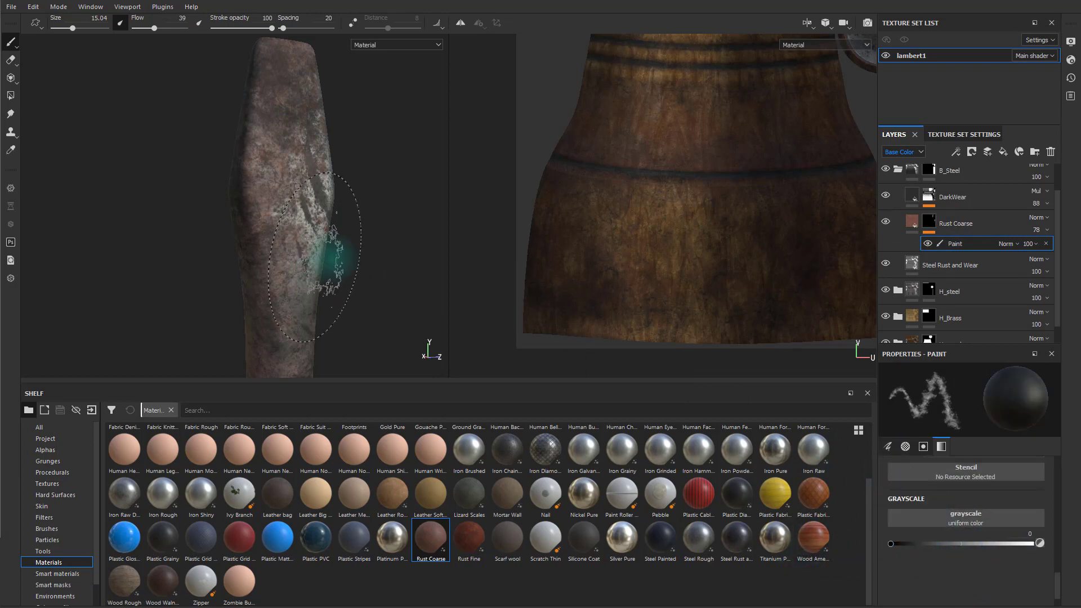
{"action": "mouse_move", "coordinate": [338, 251]}
{"action": "left_mouse_down", "text": "alt"}
{"action": "mouse_move", "coordinate": [270, 277]}
{"action": "mouse_move", "coordinate": [337, 234]}
{"action": "left_mouse_up", "text": "alt"}
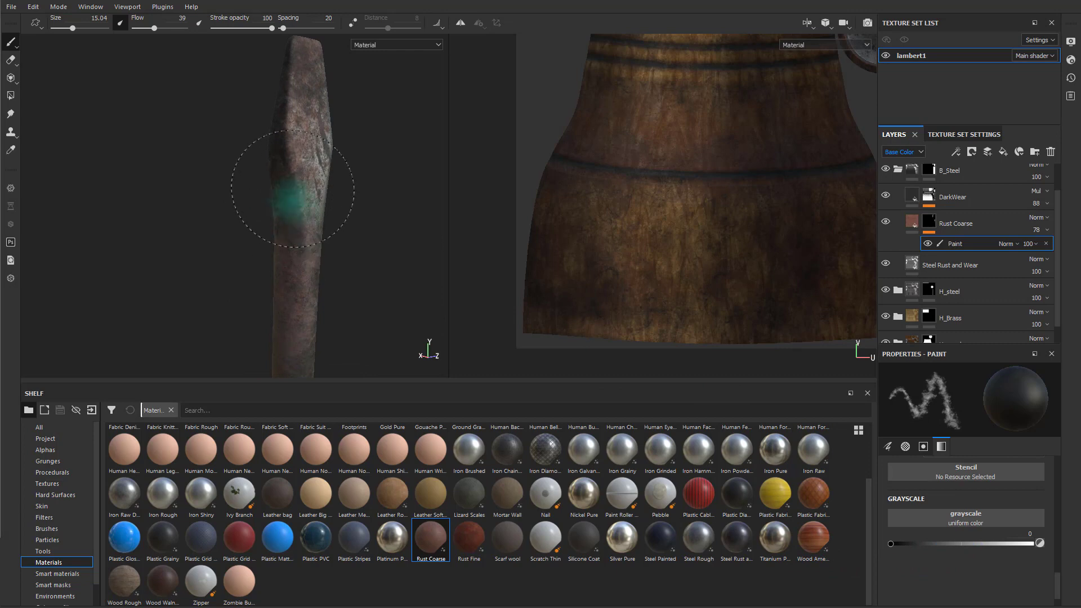
{"action": "mouse_move", "coordinate": [288, 157]}
{"action": "left_mouse_down"}
{"action": "mouse_move", "coordinate": [273, 284]}
{"action": "mouse_move", "coordinate": [296, 216]}
{"action": "mouse_move", "coordinate": [332, 334]}
{"action": "mouse_move", "coordinate": [320, 301]}
{"action": "left_mouse_up"}
{"action": "left_click_drag", "start_coordinate": [276, 270], "coordinate": [320, 232], "text": "alt"}
{"action": "mouse_move", "coordinate": [270, 169]}
{"action": "left_mouse_down"}
{"action": "mouse_move", "coordinate": [296, 185]}
{"action": "mouse_move", "coordinate": [290, 239]}
{"action": "left_mouse_up"}
{"action": "mouse_move", "coordinate": [279, 346]}
{"action": "left_mouse_down", "text": "alt"}
{"action": "mouse_move", "coordinate": [313, 248]}
{"action": "mouse_move", "coordinate": [193, 244]}
{"action": "mouse_move", "coordinate": [290, 208]}
{"action": "mouse_move", "coordinate": [240, 244]}
{"action": "left_mouse_up", "text": "alt"}
{"action": "left_click_drag", "start_coordinate": [375, 239], "coordinate": [269, 228], "text": "alt"}
{"action": "right_click_drag", "start_coordinate": [269, 228], "coordinate": [394, 276], "text": "shift"}
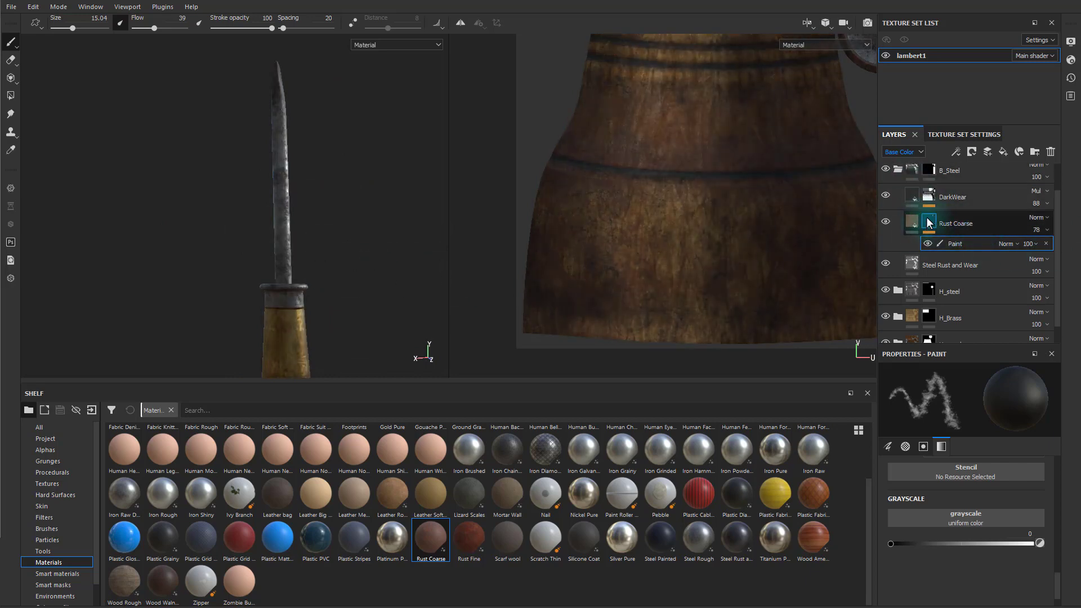
- Duplicate the roughnesspass layer from the H_steel folder and move the copy into B_Steel, directly above DarkWear
{"action": "scroll", "coordinate": [915, 228], "scroll_direction": "up", "scroll_amount": 1}
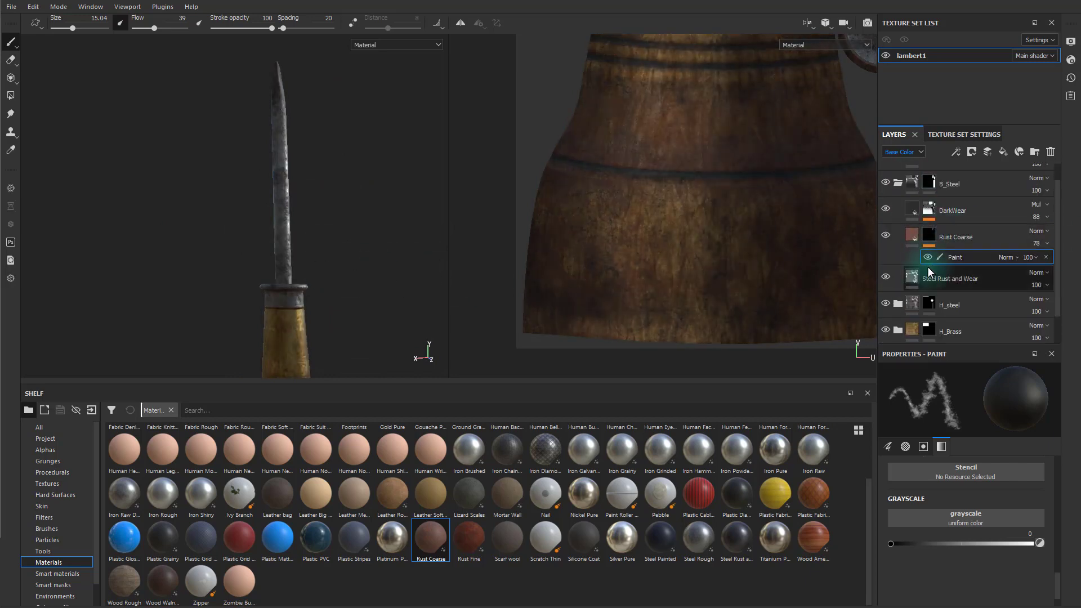
{"action": "scroll", "coordinate": [927, 266], "scroll_direction": "down", "scroll_amount": 1}
{"action": "left_click", "coordinate": [896, 269]}
{"action": "scroll", "coordinate": [981, 292], "scroll_direction": "down", "scroll_amount": 2}
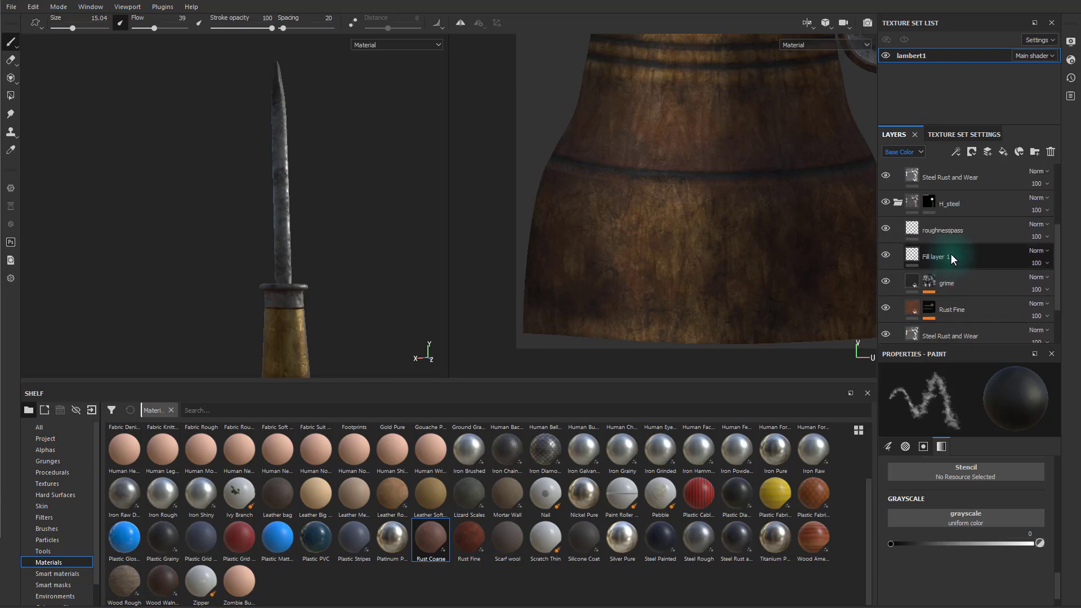
{"action": "left_click", "coordinate": [947, 234]}
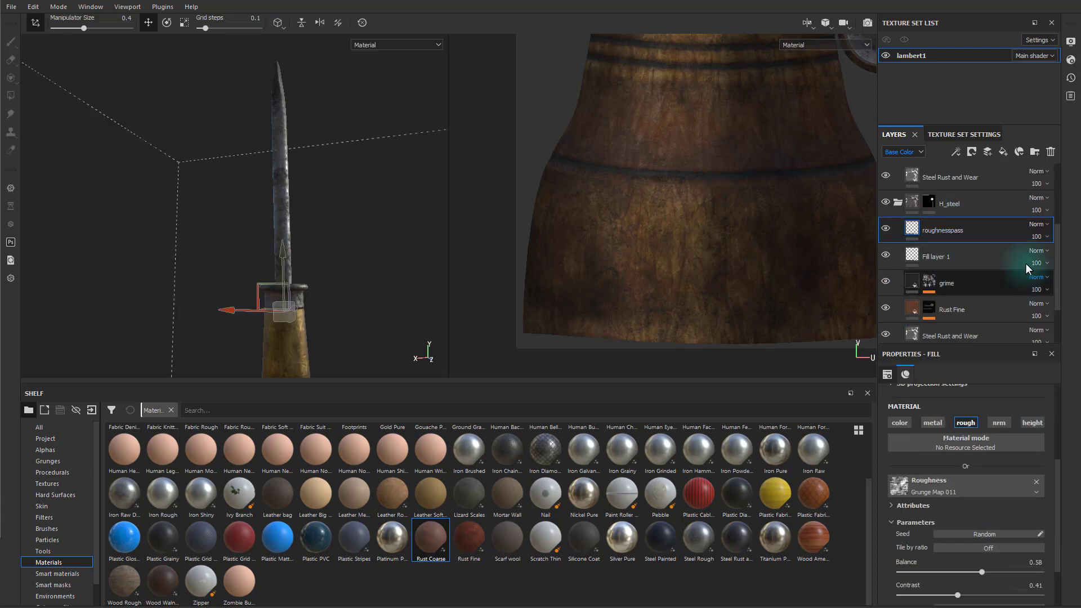
{"action": "right_click", "coordinate": [991, 239]}
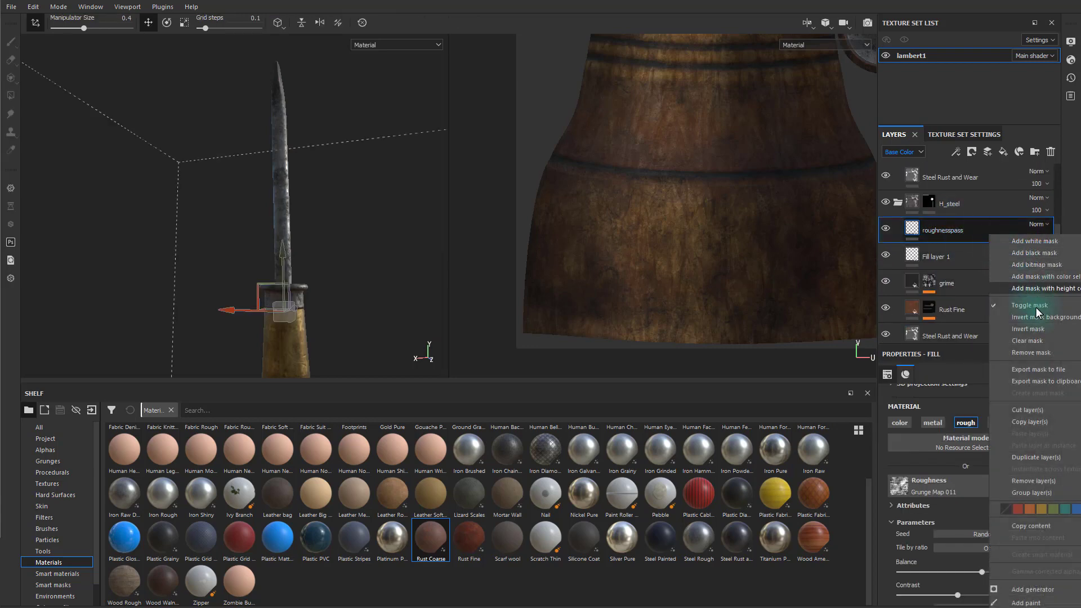
{"action": "left_click", "coordinate": [1044, 453]}
{"action": "left_click_drag", "start_coordinate": [927, 231], "coordinate": [950, 183]}
{"action": "scroll", "coordinate": [970, 237], "scroll_direction": "up", "scroll_amount": 3}
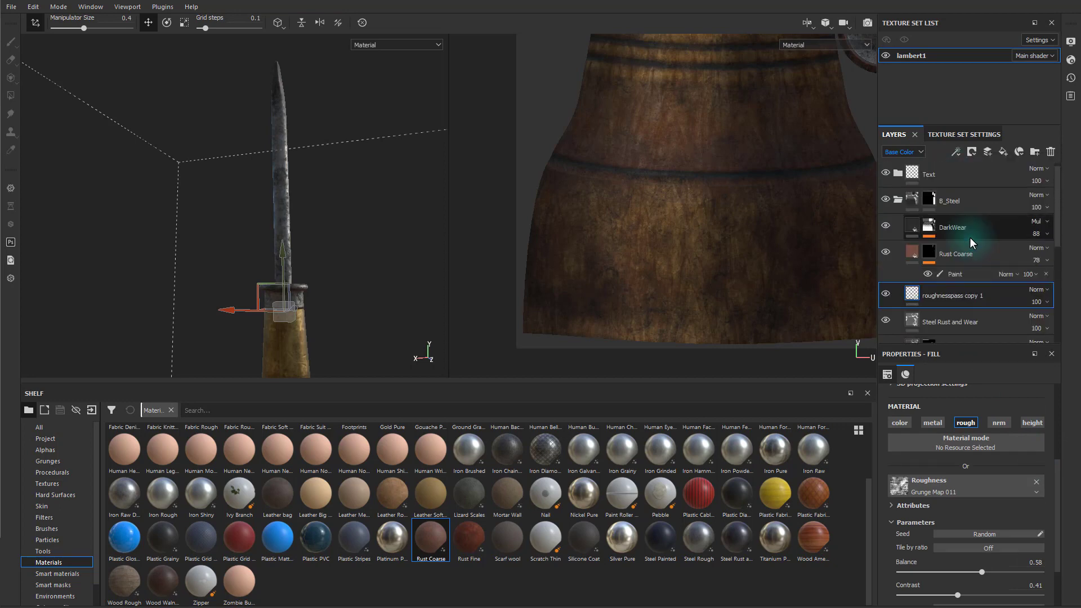
{"action": "left_click_drag", "start_coordinate": [924, 295], "coordinate": [919, 211]}
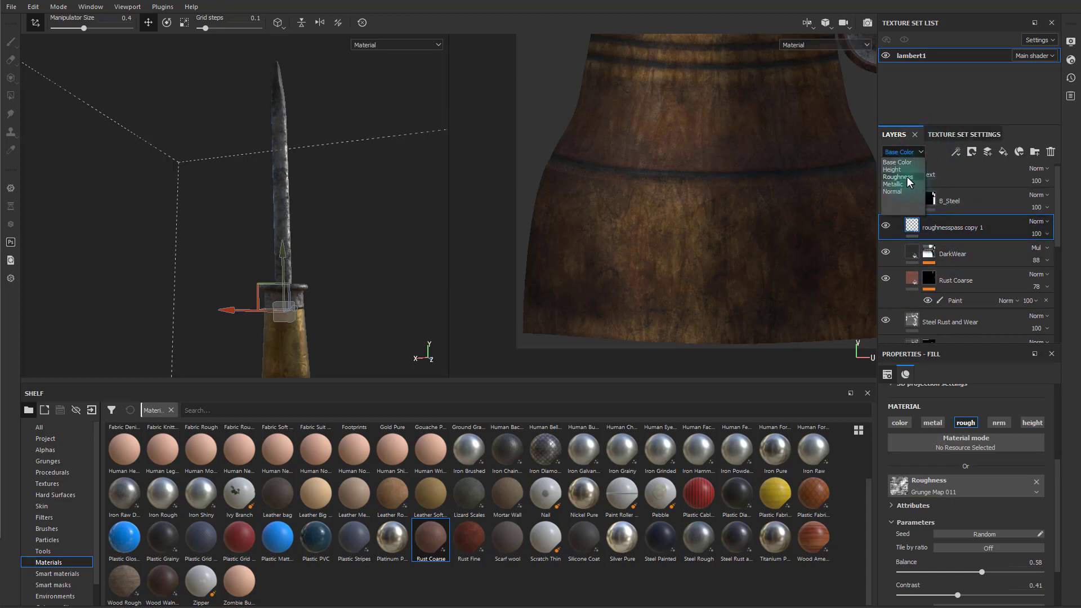
- Switch the layer stack to the Roughness channel and inspect the blade up close with the roughnesspass copy shown and hidden
{"action": "left_click", "coordinate": [907, 178]}
{"action": "left_click_drag", "start_coordinate": [404, 173], "coordinate": [241, 184], "text": "alt"}
{"action": "right_click_drag", "start_coordinate": [241, 184], "coordinate": [682, 277], "text": "alt"}
{"action": "middle_click_drag", "start_coordinate": [383, 133], "coordinate": [388, 273], "text": "alt"}
{"action": "right_click_drag", "start_coordinate": [387, 274], "coordinate": [436, 246], "text": "alt"}
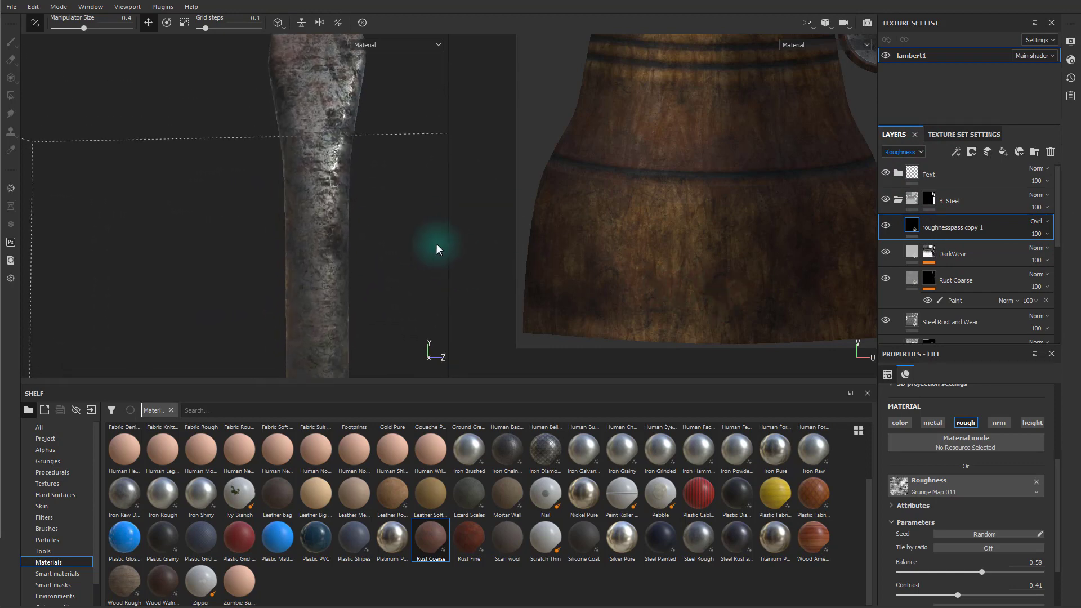
{"action": "left_click", "coordinate": [884, 227]}
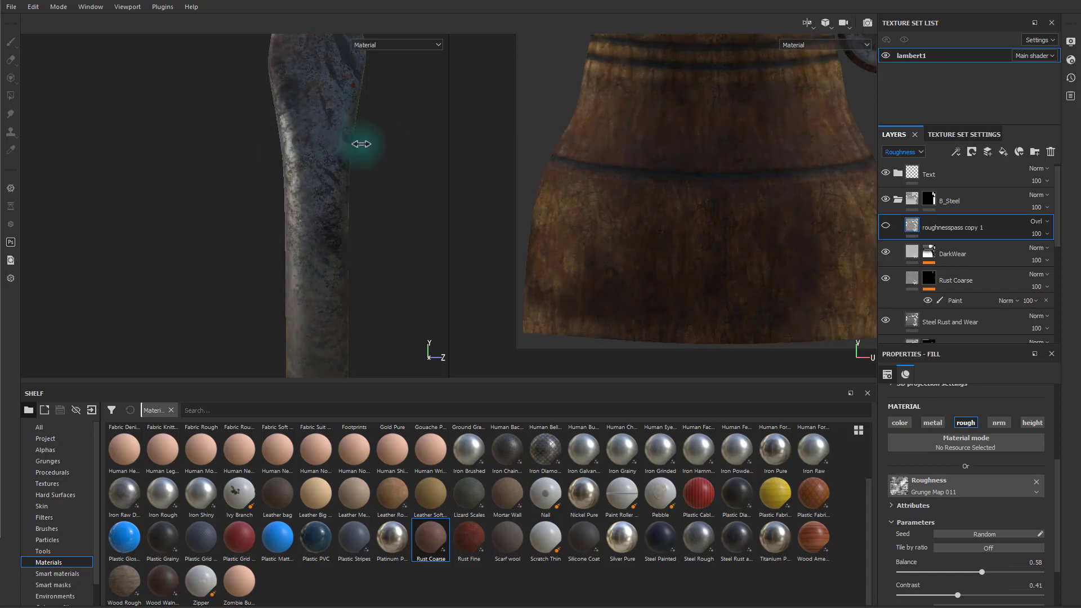
- Show the roughnesspass copy 1 layer in B_Steel and check the blade's roughness from another side
{"action": "left_click", "coordinate": [885, 226]}
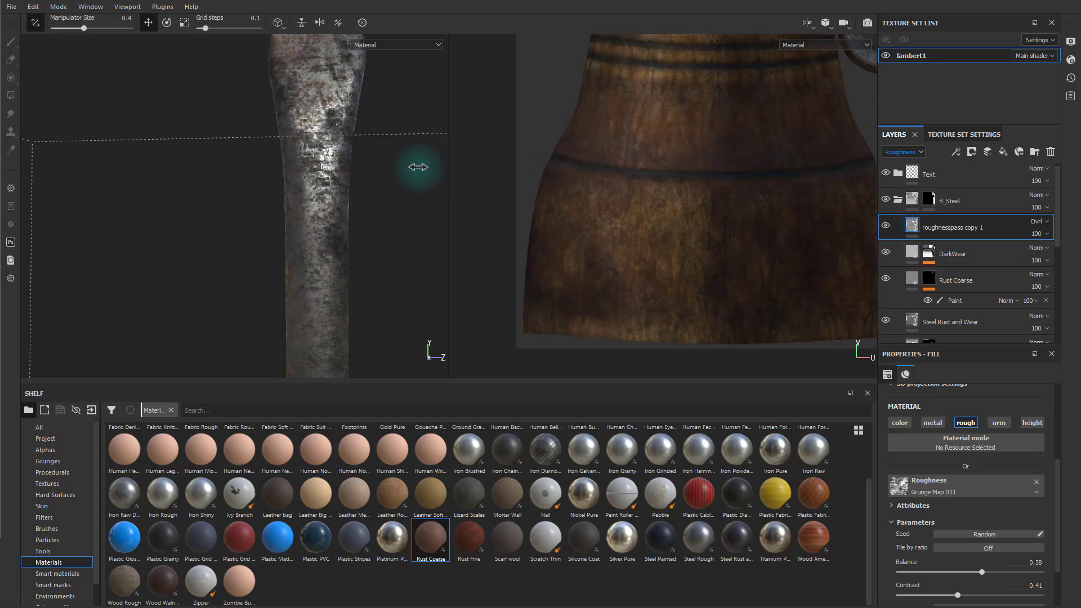
{"action": "left_click_drag", "start_coordinate": [425, 167], "coordinate": [269, 161], "text": "alt"}
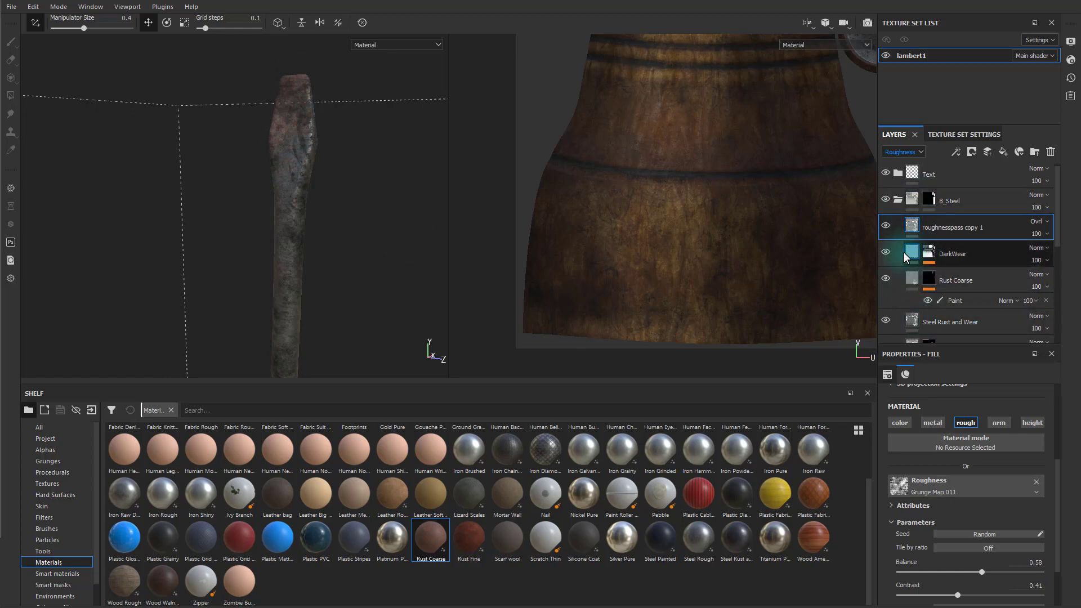
- Paint dark wear around the blade tip on the DarkWear mask with a grayscale value of 1 and a brush size of 18.23
{"action": "left_click", "coordinate": [908, 252]}
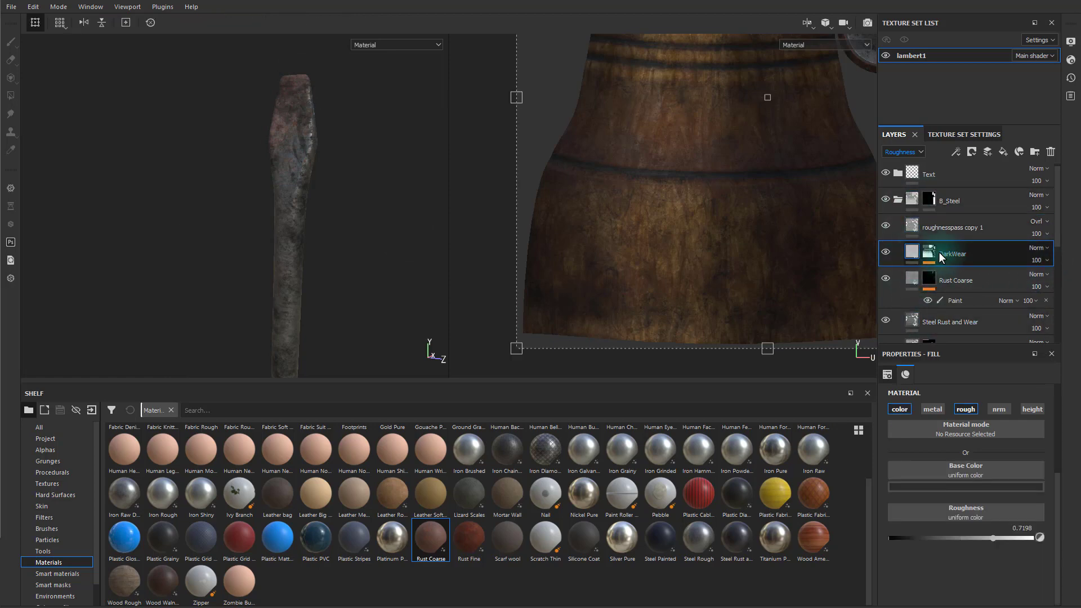
{"action": "left_click", "coordinate": [934, 255]}
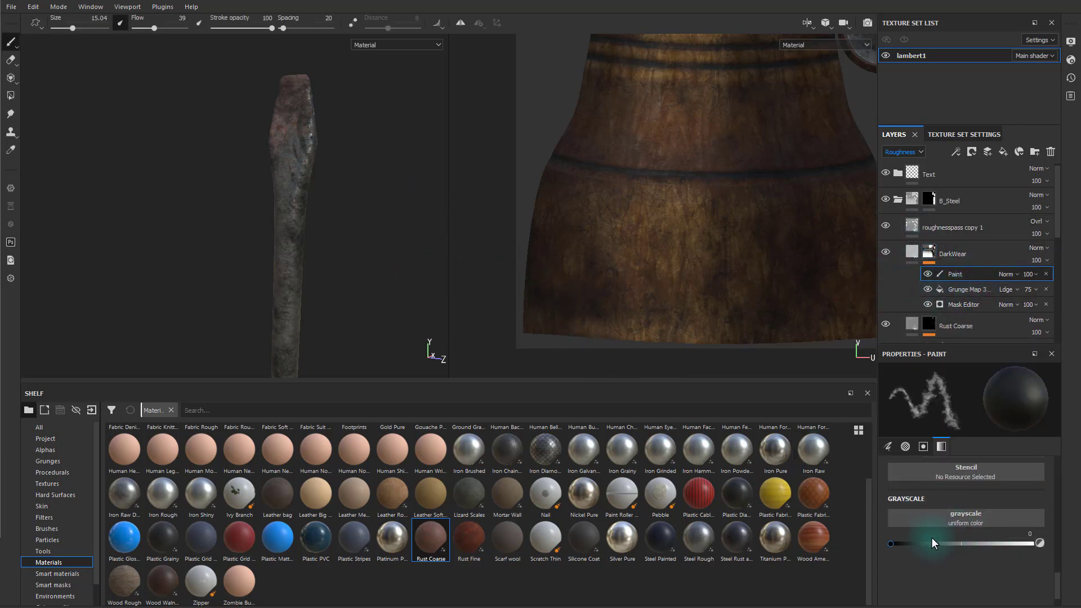
{"action": "left_click_drag", "start_coordinate": [930, 538], "coordinate": [1039, 542]}
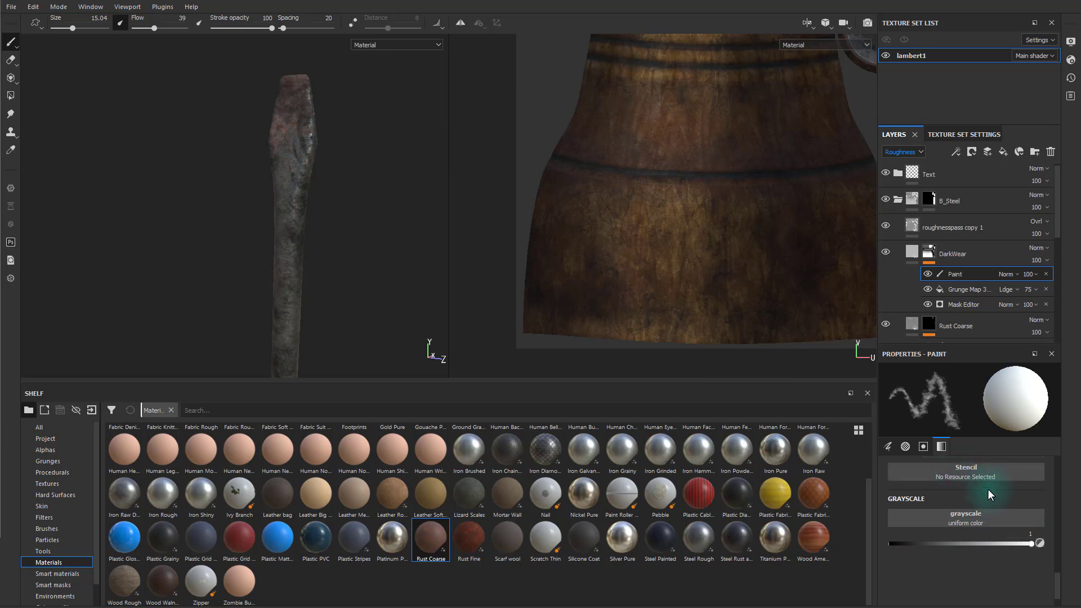
{"action": "scroll", "coordinate": [982, 489], "scroll_direction": "up", "scroll_amount": 10}
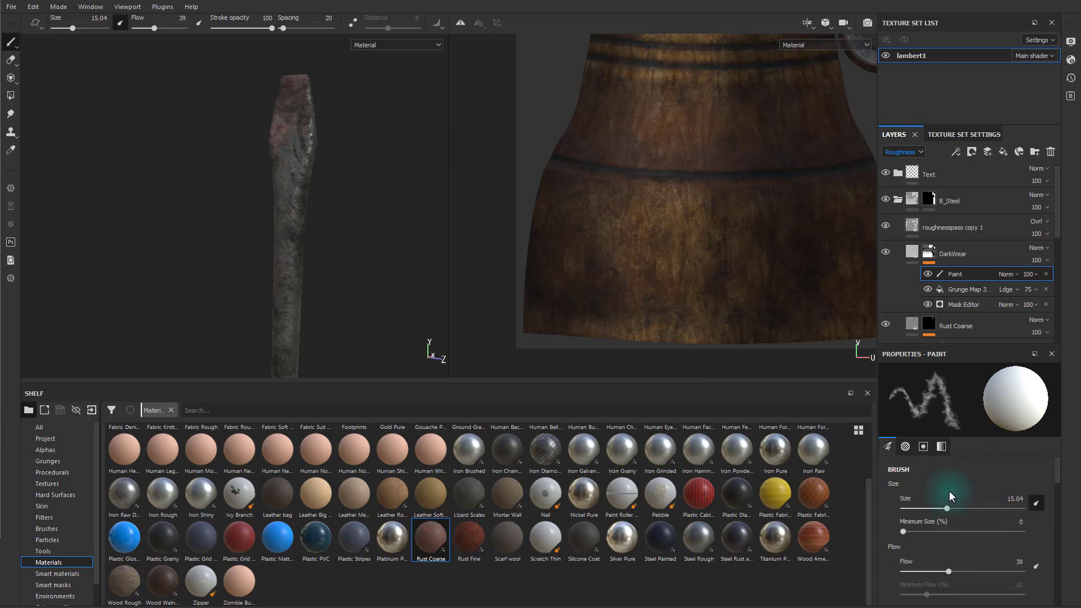
{"action": "left_click_drag", "start_coordinate": [940, 507], "coordinate": [938, 507]}
{"action": "left_click_drag", "start_coordinate": [375, 129], "coordinate": [386, 175], "text": "alt"}
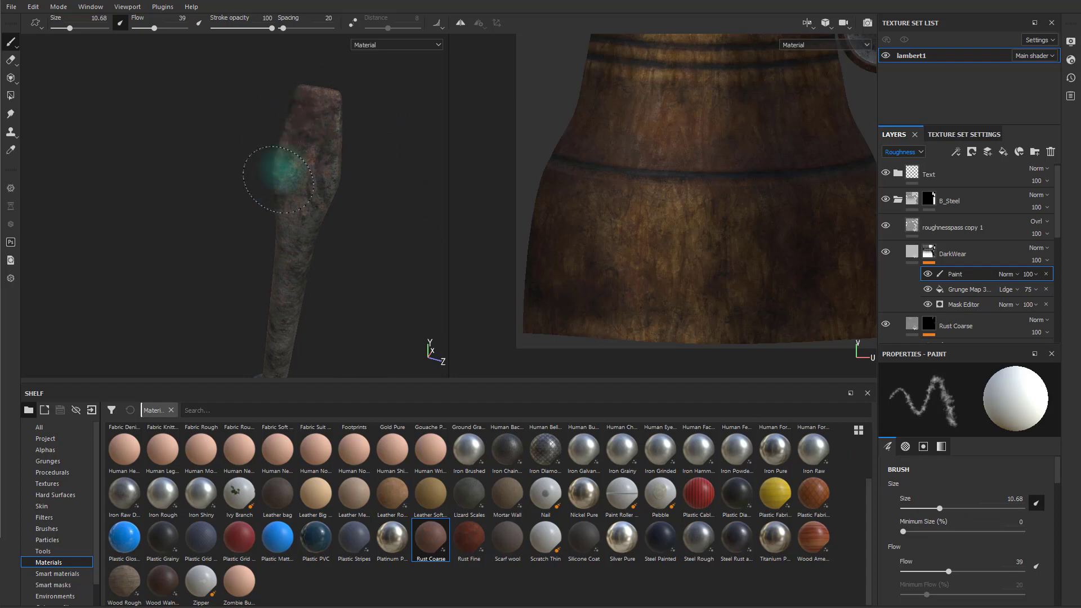
{"action": "key", "text": "bracketright"}
{"action": "key", "text": "bracketright"}
{"action": "key", "text": "bracketright"}
{"action": "key", "text": "bracketright"}
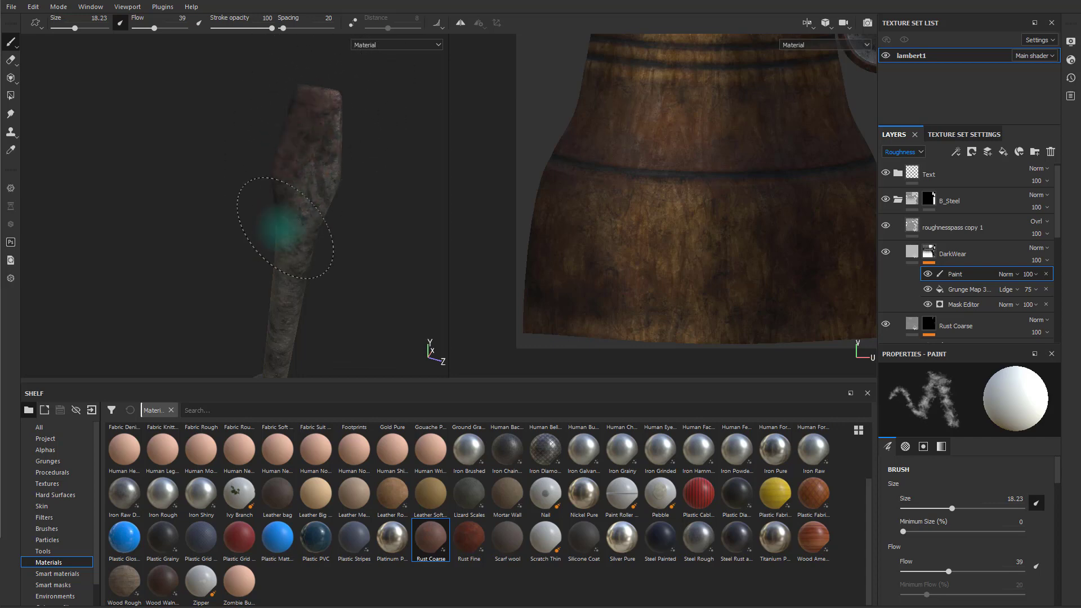
{"action": "mouse_move", "coordinate": [387, 249]}
{"action": "left_mouse_down", "text": "alt"}
{"action": "mouse_move", "coordinate": [296, 321]}
{"action": "mouse_move", "coordinate": [195, 252]}
{"action": "left_mouse_up", "text": "alt"}
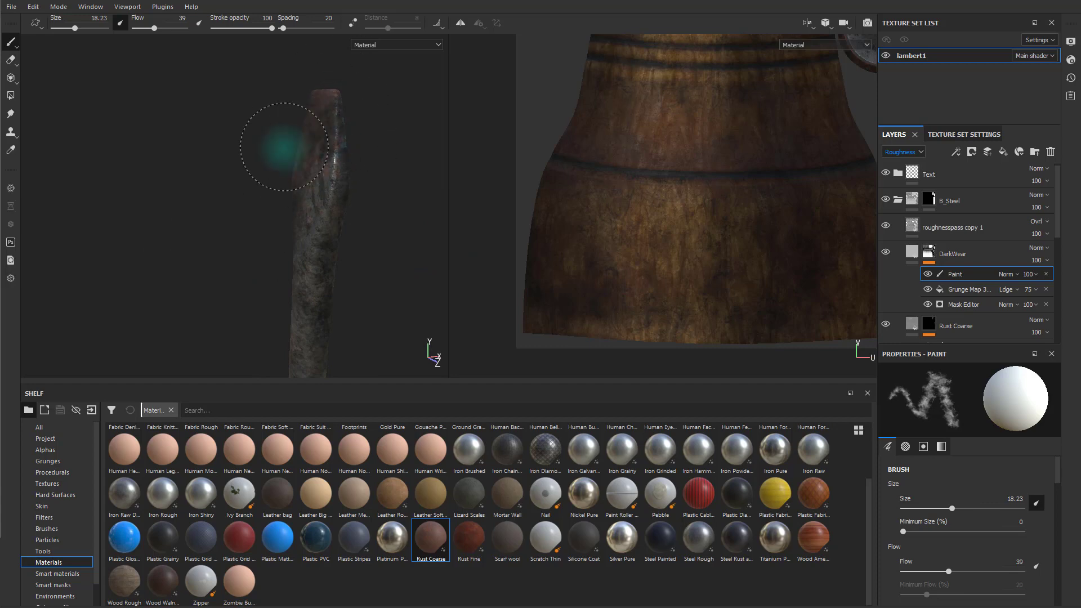
{"action": "mouse_move", "coordinate": [308, 150]}
{"action": "left_mouse_down", "text": "alt"}
{"action": "mouse_move", "coordinate": [405, 229]}
{"action": "mouse_move", "coordinate": [277, 185]}
{"action": "left_mouse_up", "text": "alt"}
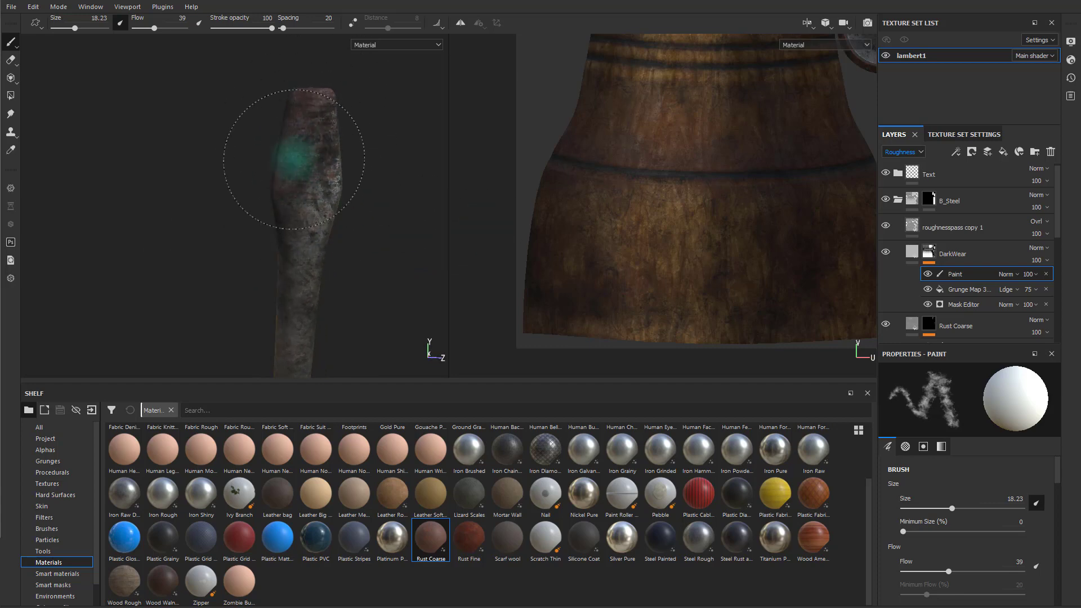
{"action": "left_click_drag", "start_coordinate": [385, 274], "coordinate": [451, 259], "text": "alt"}
- Switch the layer stack to the Base Color channel, paint more DarkWear around the blade tip, and check it under rotated lighting
{"action": "left_click", "coordinate": [914, 152]}
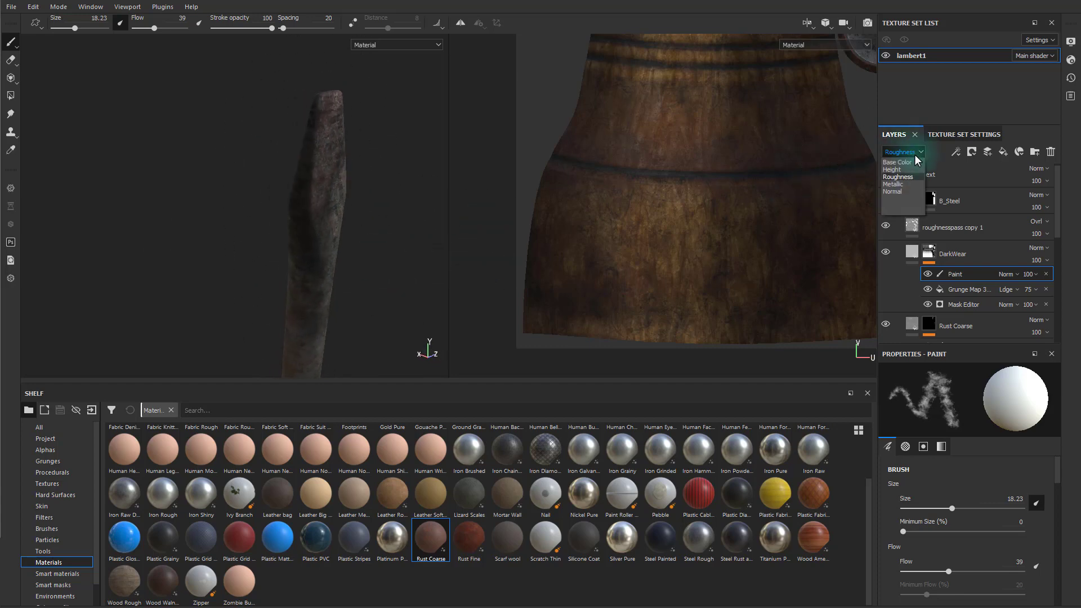
{"action": "left_click", "coordinate": [912, 162]}
{"action": "left_click_drag", "start_coordinate": [313, 177], "coordinate": [304, 171], "text": "alt"}
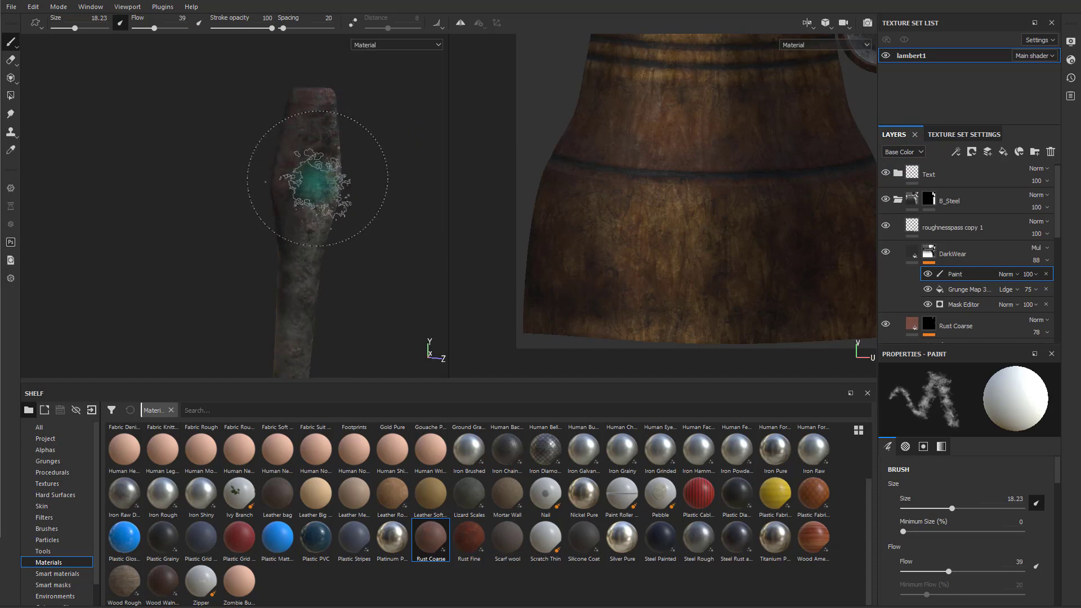
{"action": "left_click_drag", "start_coordinate": [285, 221], "coordinate": [356, 163], "text": "alt"}
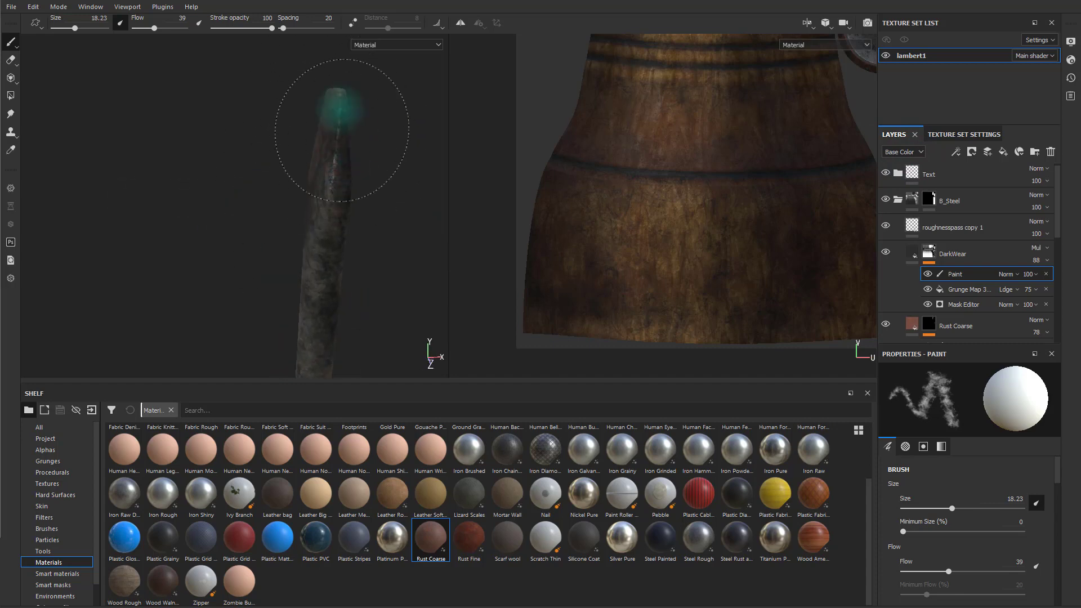
{"action": "left_click_drag", "start_coordinate": [446, 176], "coordinate": [265, 150], "text": "alt"}
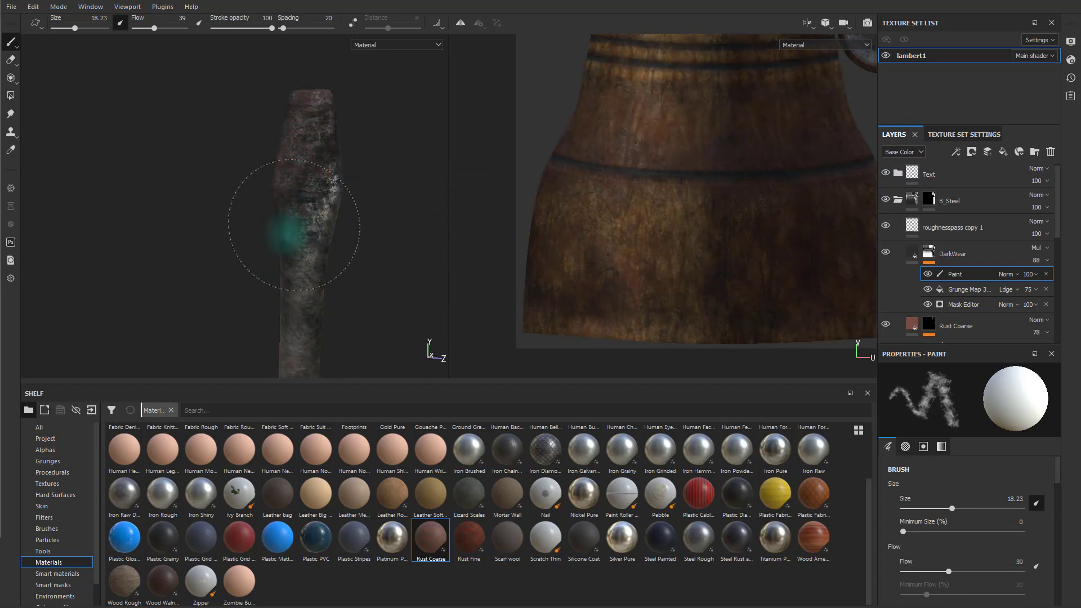
{"action": "mouse_move", "coordinate": [394, 246]}
{"action": "left_mouse_down", "text": "alt"}
{"action": "mouse_move", "coordinate": [360, 232]}
{"action": "mouse_move", "coordinate": [340, 281]}
{"action": "left_mouse_up", "text": "alt"}
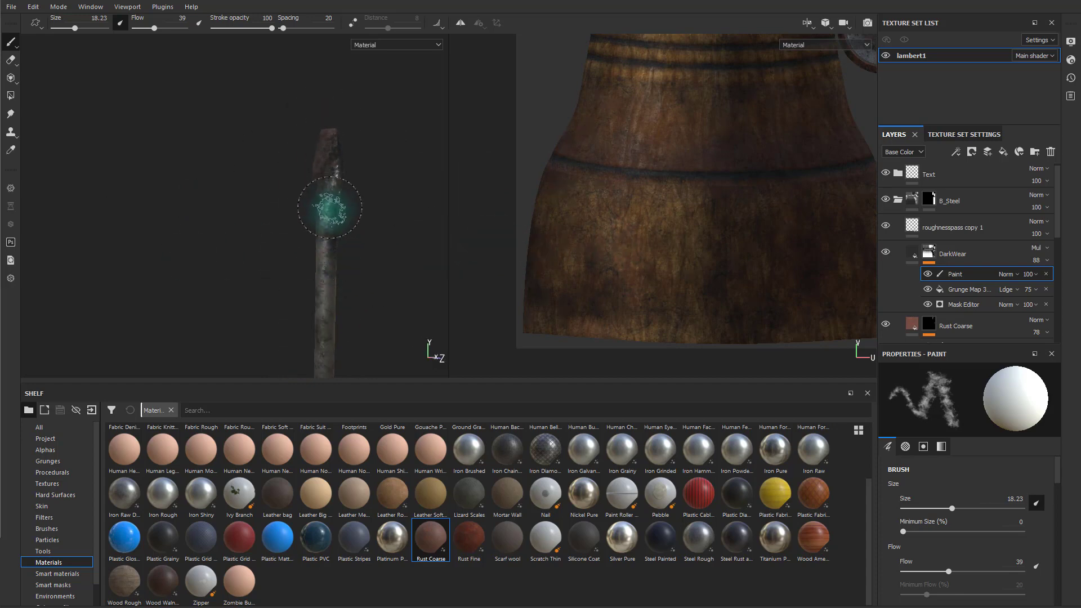
{"action": "left_click_drag", "start_coordinate": [369, 217], "coordinate": [406, 238], "text": "alt"}
{"action": "right_click_drag", "start_coordinate": [408, 239], "coordinate": [413, 240], "text": "shift"}
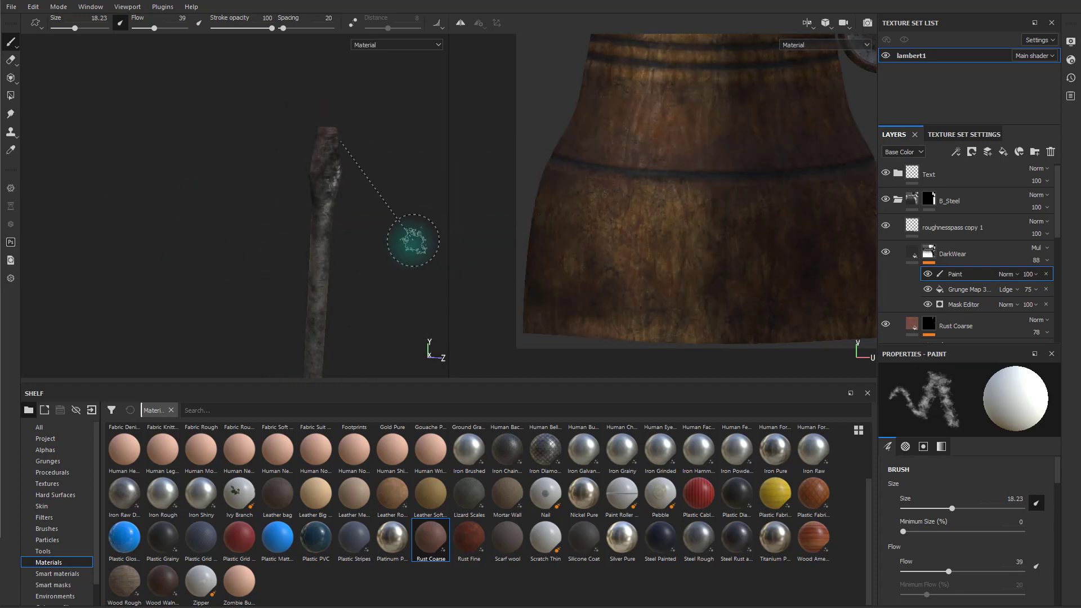
{"action": "left_click_drag", "start_coordinate": [419, 255], "coordinate": [542, 253], "text": "alt"}
{"action": "right_click_drag", "start_coordinate": [360, 252], "coordinate": [839, 350], "text": "alt"}
{"action": "middle_click_drag", "start_coordinate": [310, 163], "coordinate": [383, 263], "text": "alt"}
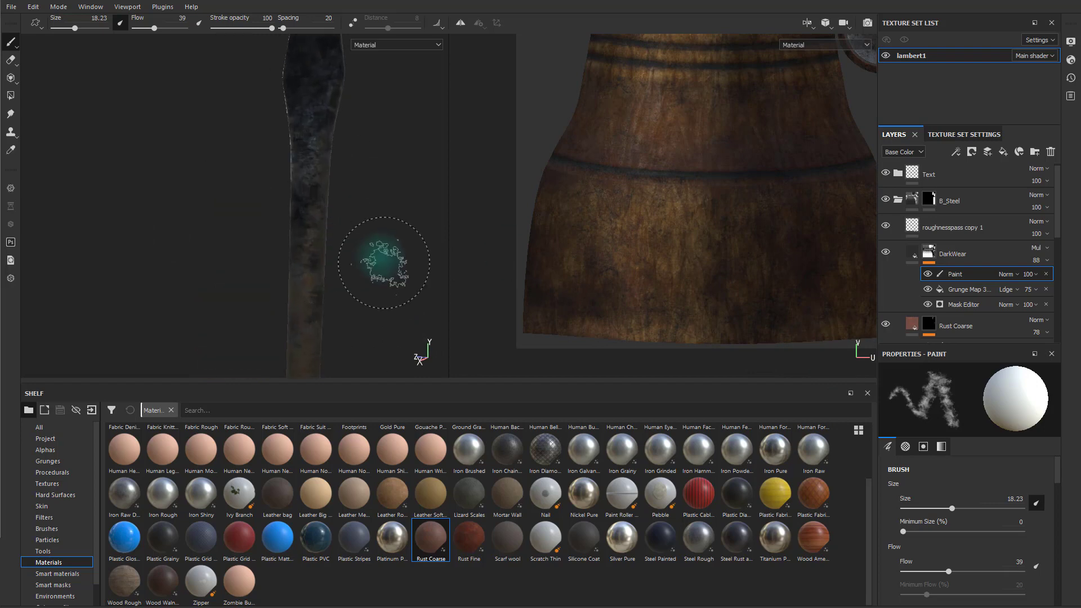
{"action": "right_click_drag", "start_coordinate": [383, 263], "coordinate": [338, 264], "text": "alt"}
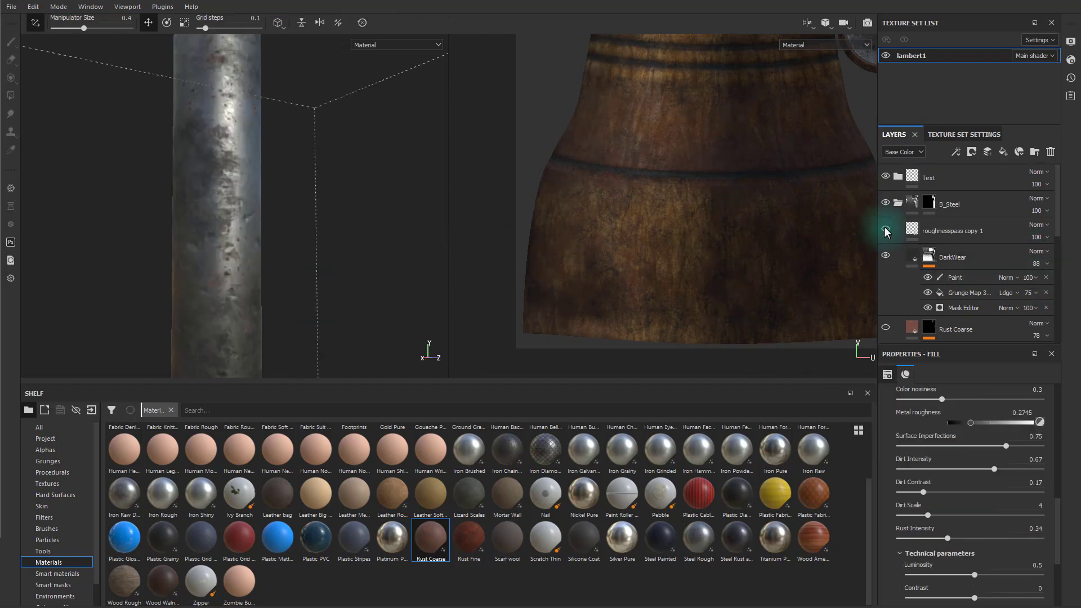
- Show the roughnesspass copy 1 layer on the blade shaft and adjust the Cracks parameter of its Grunge Map 011
{"action": "left_click", "coordinate": [885, 229]}
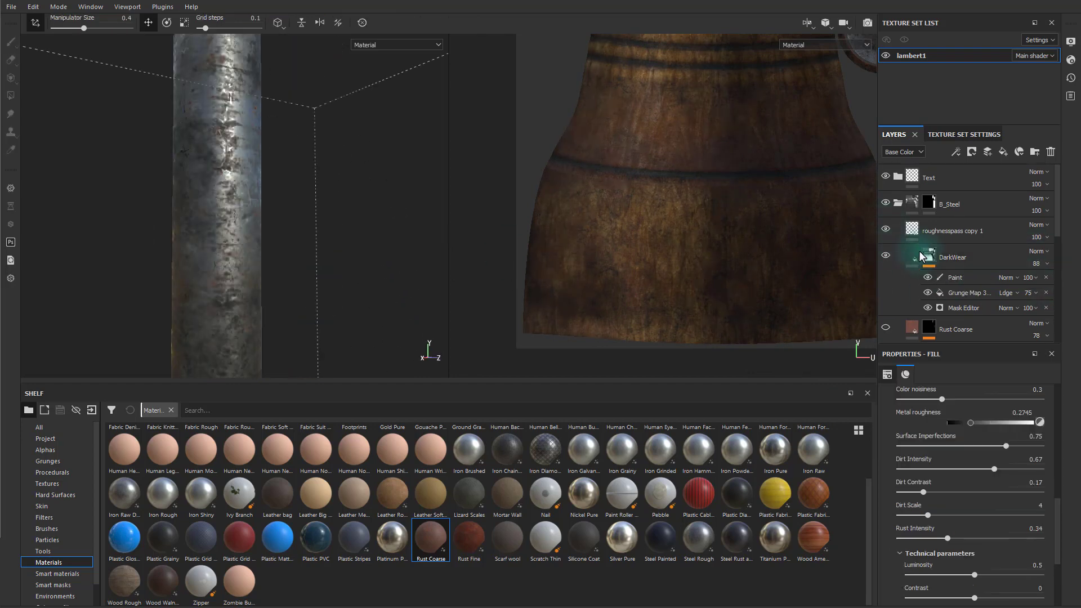
{"action": "left_click", "coordinate": [947, 228]}
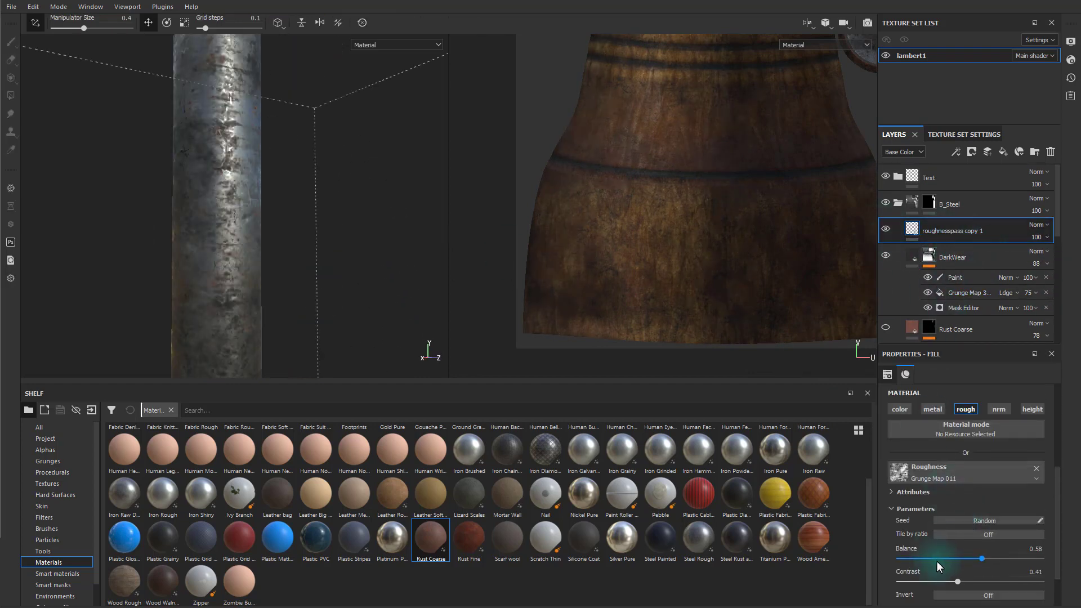
{"action": "scroll", "coordinate": [951, 557], "scroll_direction": "down", "scroll_amount": 3}
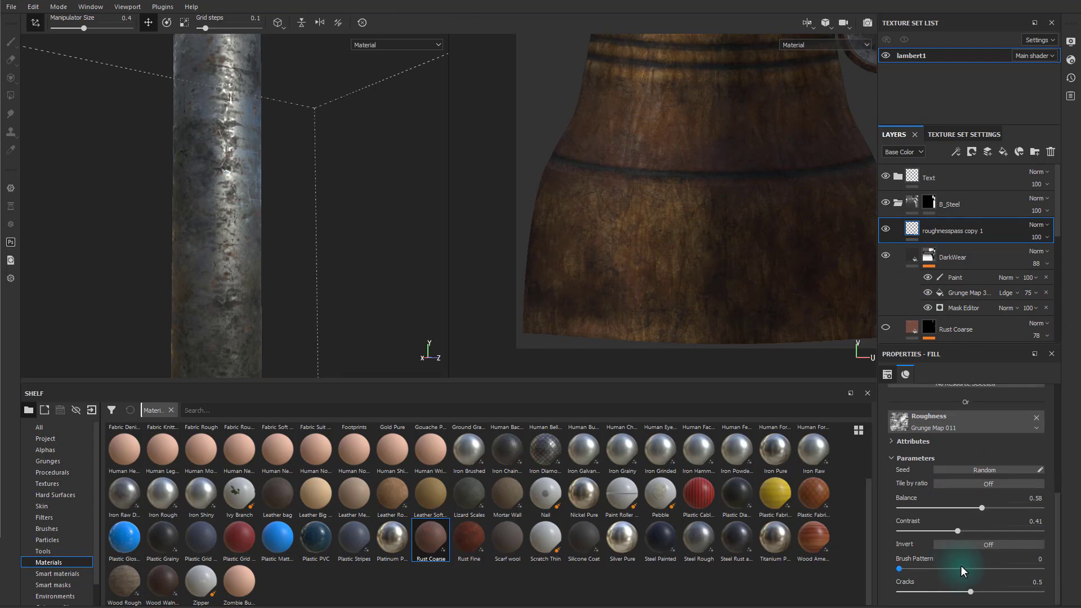
{"action": "left_click_drag", "start_coordinate": [970, 592], "coordinate": [1074, 590]}
{"action": "scroll", "coordinate": [946, 522], "scroll_direction": "up", "scroll_amount": 6}
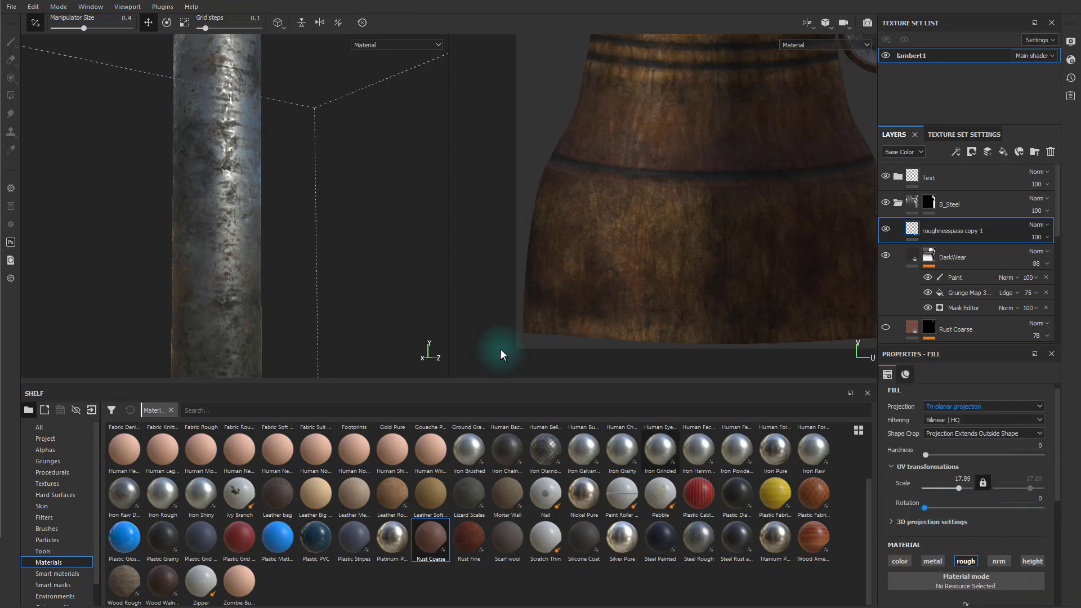
{"action": "left_click_drag", "start_coordinate": [324, 209], "coordinate": [289, 162], "text": "alt"}
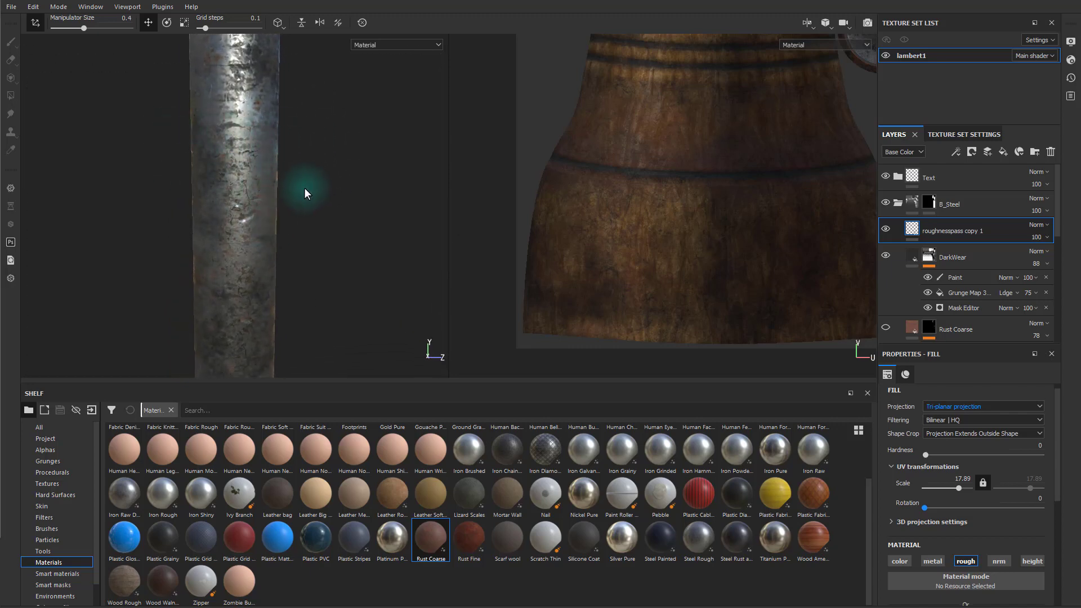
- Set the UV rotation of the roughnesspass copy 1 fill to 90
{"action": "left_click_drag", "start_coordinate": [924, 506], "coordinate": [1009, 484]}
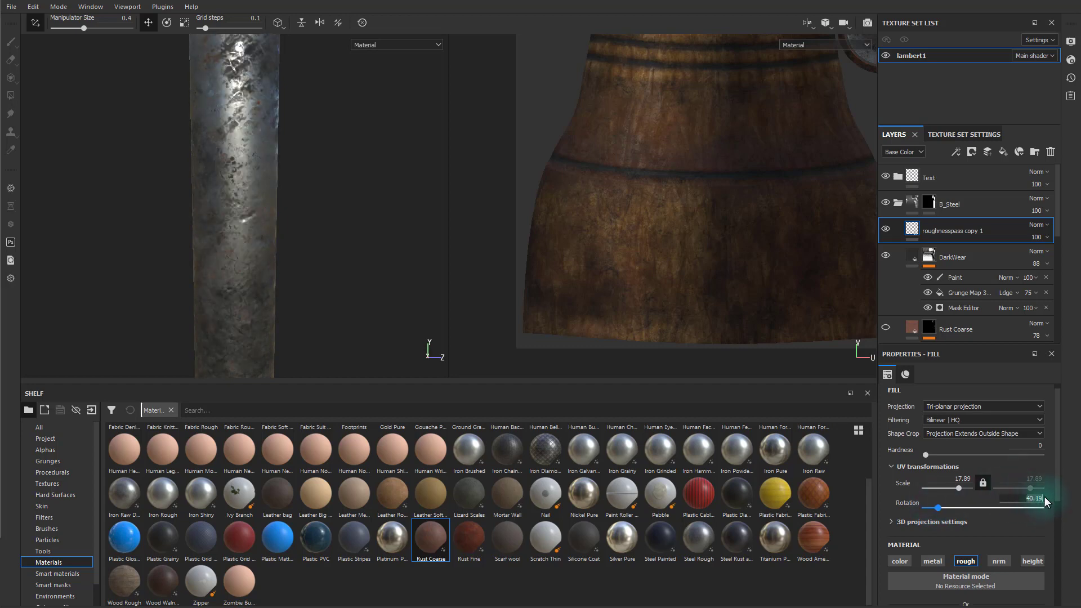
{"action": "type", "text": "90"}
{"action": "key", "text": "Return"}
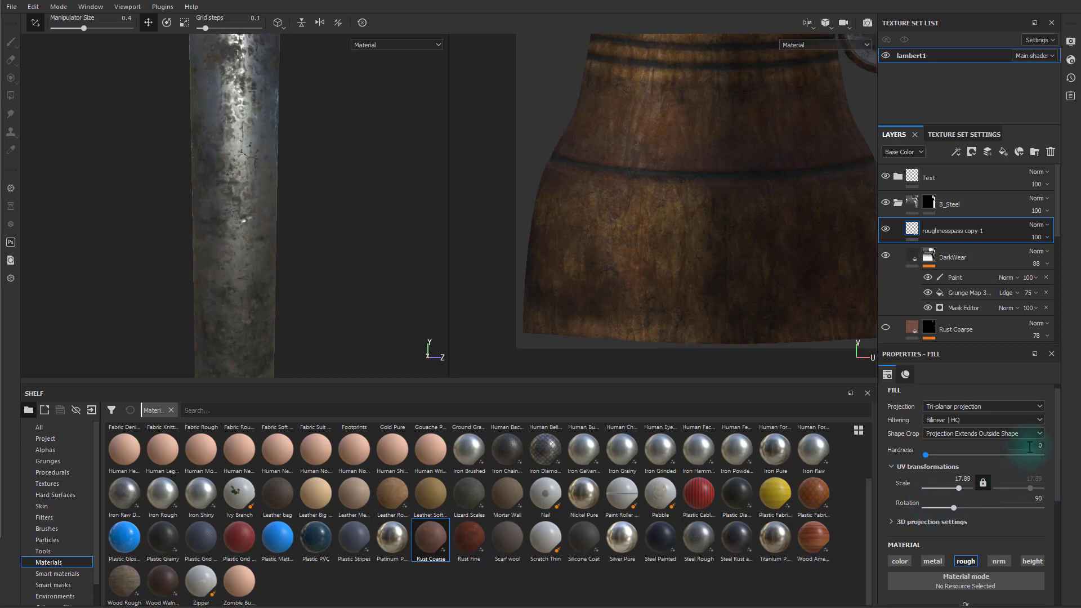
{"action": "scroll", "coordinate": [954, 537], "scroll_direction": "down", "scroll_amount": 3}
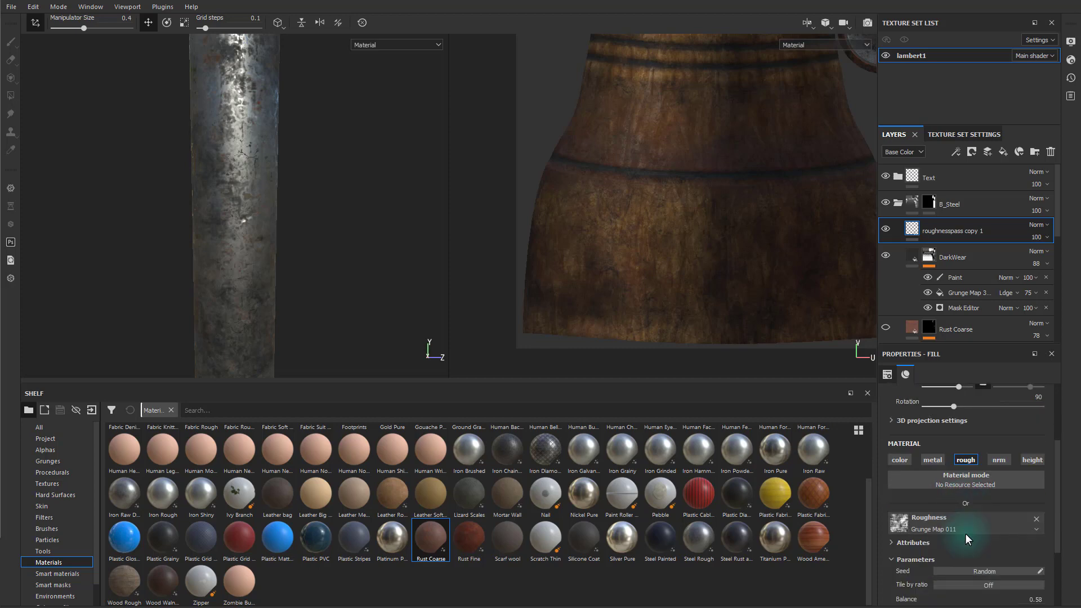
{"action": "scroll", "coordinate": [965, 532], "scroll_direction": "up", "scroll_amount": 4}
- Switch the layer stack to the Roughness channel and set the roughnesspass copy 1 layer's opacity to 40
{"action": "left_click", "coordinate": [901, 152]}
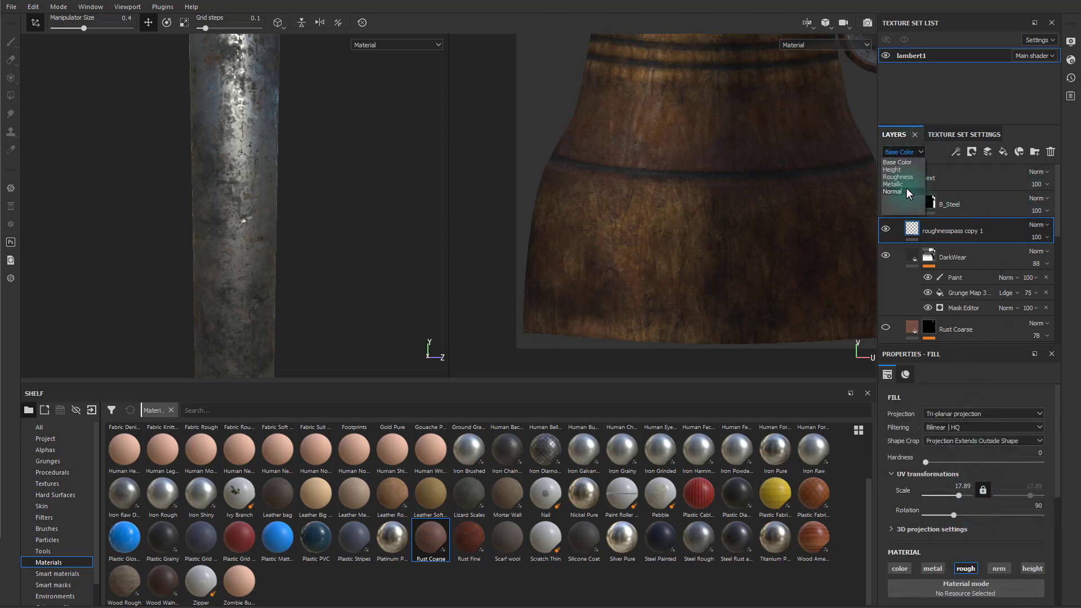
{"action": "left_click", "coordinate": [899, 177]}
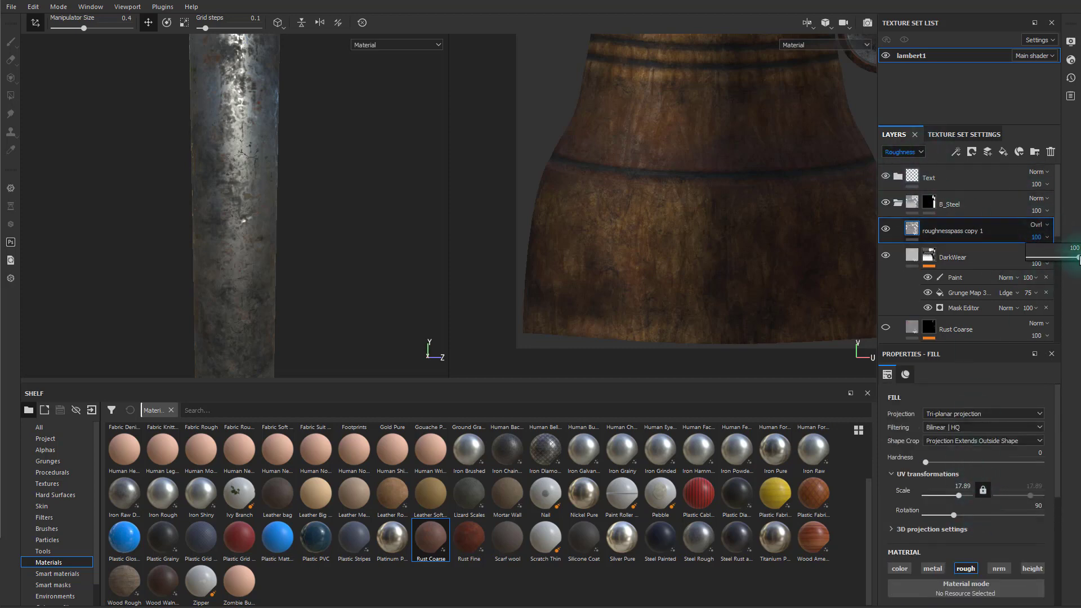
{"action": "left_click_drag", "start_coordinate": [1079, 260], "coordinate": [1043, 260]}
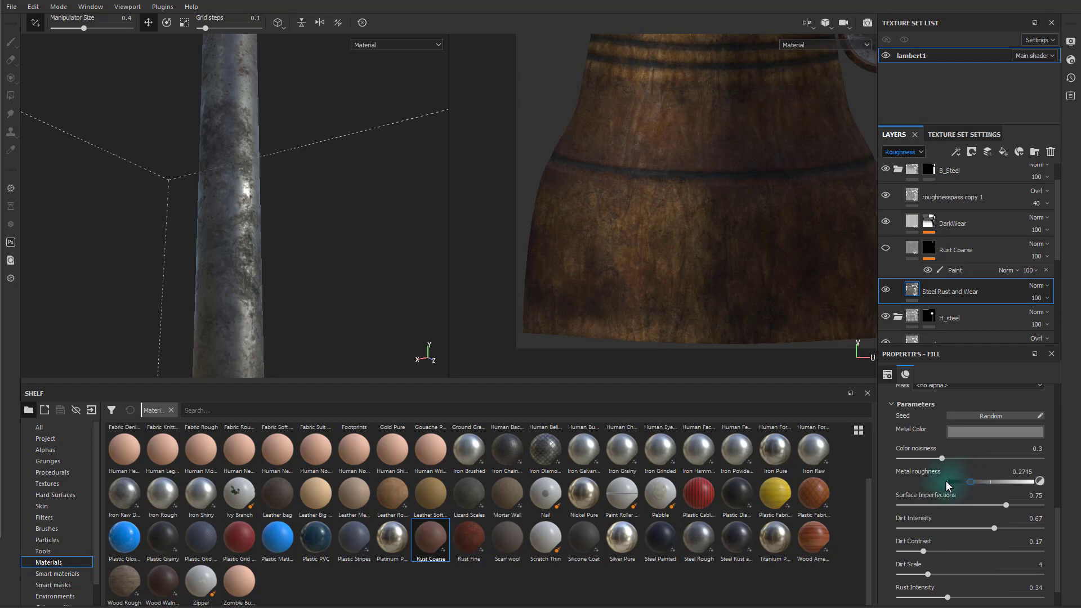
- Set the Metal roughness of the Steel Rust and Wear layer to 0.1046
{"action": "left_click_drag", "start_coordinate": [944, 481], "coordinate": [955, 479]}
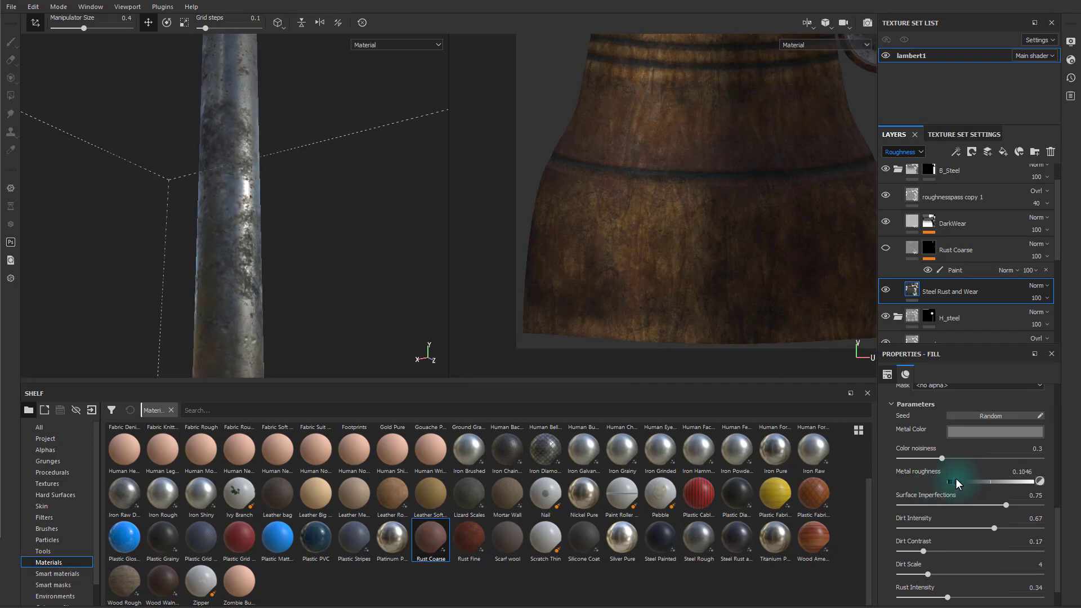
{"action": "left_click_drag", "start_coordinate": [295, 288], "coordinate": [392, 287], "text": "alt"}
- Examine the whole screwdriver from several angles, comparing the steel blade's shine with the collar, brass and wooden handle
{"action": "middle_click_drag", "start_coordinate": [347, 322], "coordinate": [309, 151], "text": "alt"}
{"action": "middle_click_drag", "start_coordinate": [387, 332], "coordinate": [379, 224], "text": "alt"}
{"action": "right_click_drag", "start_coordinate": [379, 223], "coordinate": [242, 219], "text": "alt"}
{"action": "middle_click_drag", "start_coordinate": [296, 318], "coordinate": [293, 194], "text": "alt"}
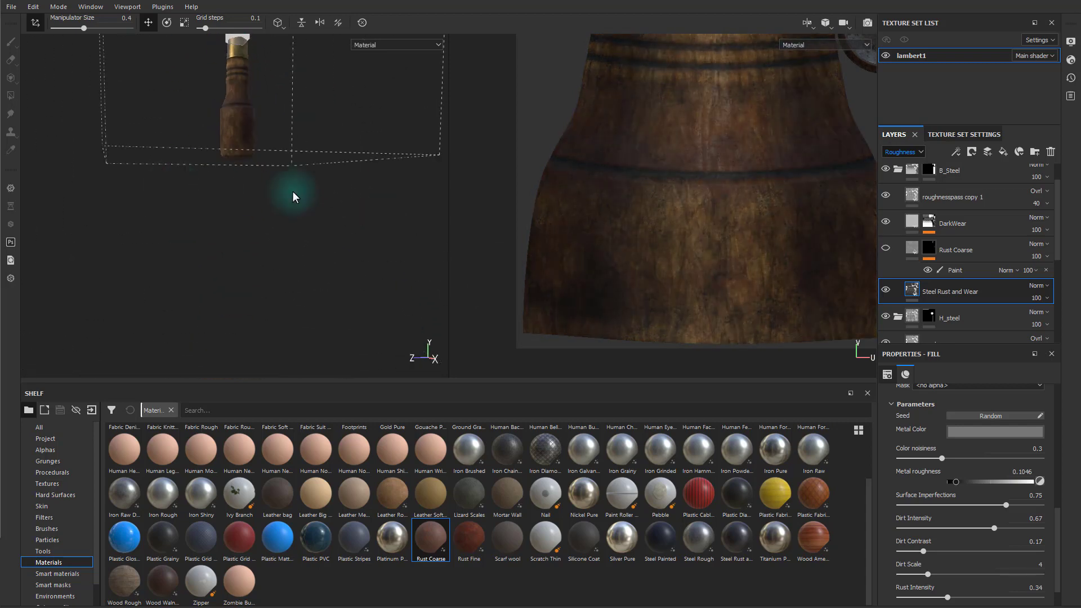
{"action": "right_click_drag", "start_coordinate": [293, 194], "coordinate": [234, 169], "text": "alt"}
{"action": "middle_click_drag", "start_coordinate": [256, 293], "coordinate": [255, 317], "text": "alt"}
{"action": "left_click_drag", "start_coordinate": [254, 317], "coordinate": [282, 237], "text": "alt"}
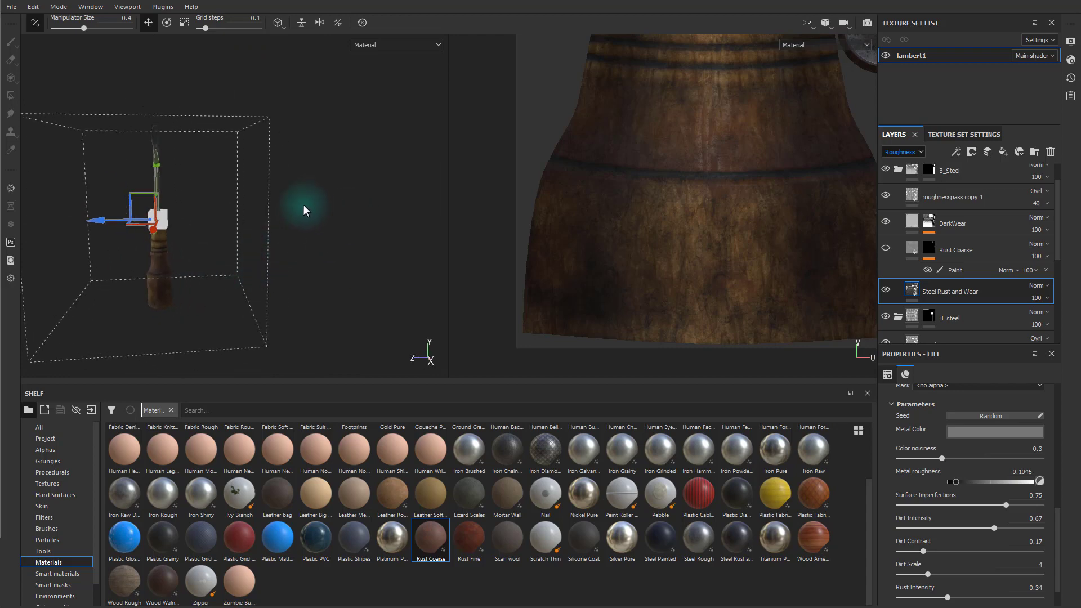
{"action": "middle_click_drag", "start_coordinate": [288, 217], "coordinate": [391, 243], "text": "alt"}
{"action": "left_click_drag", "start_coordinate": [281, 246], "coordinate": [417, 244], "text": "alt"}
{"action": "right_click_drag", "start_coordinate": [292, 238], "coordinate": [614, 295], "text": "alt"}
{"action": "left_click_drag", "start_coordinate": [483, 306], "coordinate": [417, 248], "text": "alt"}
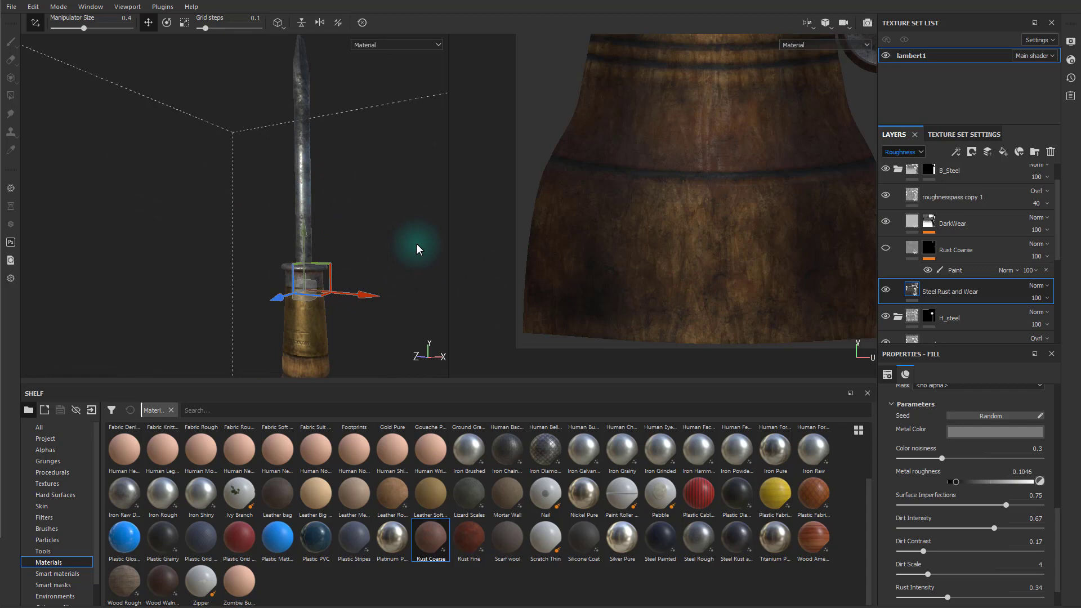